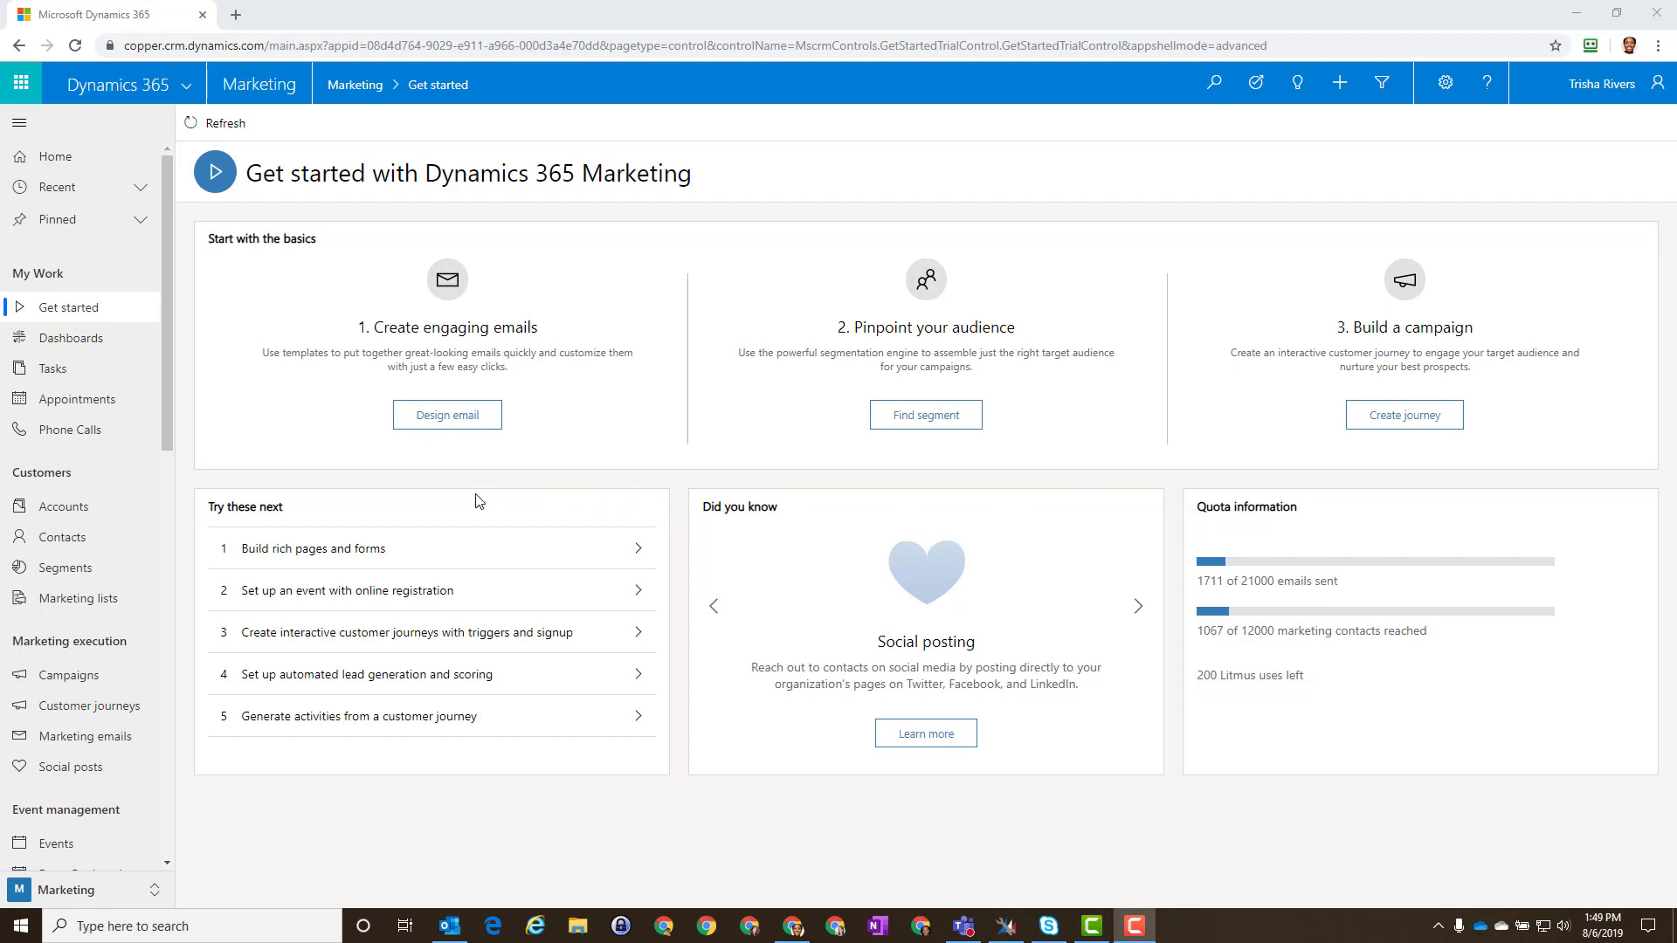
Step: Start a new marketing email from the Robotics Template, with subject 'What's new in Robotics'
{"action": "left_click", "coordinate": [447, 416]}
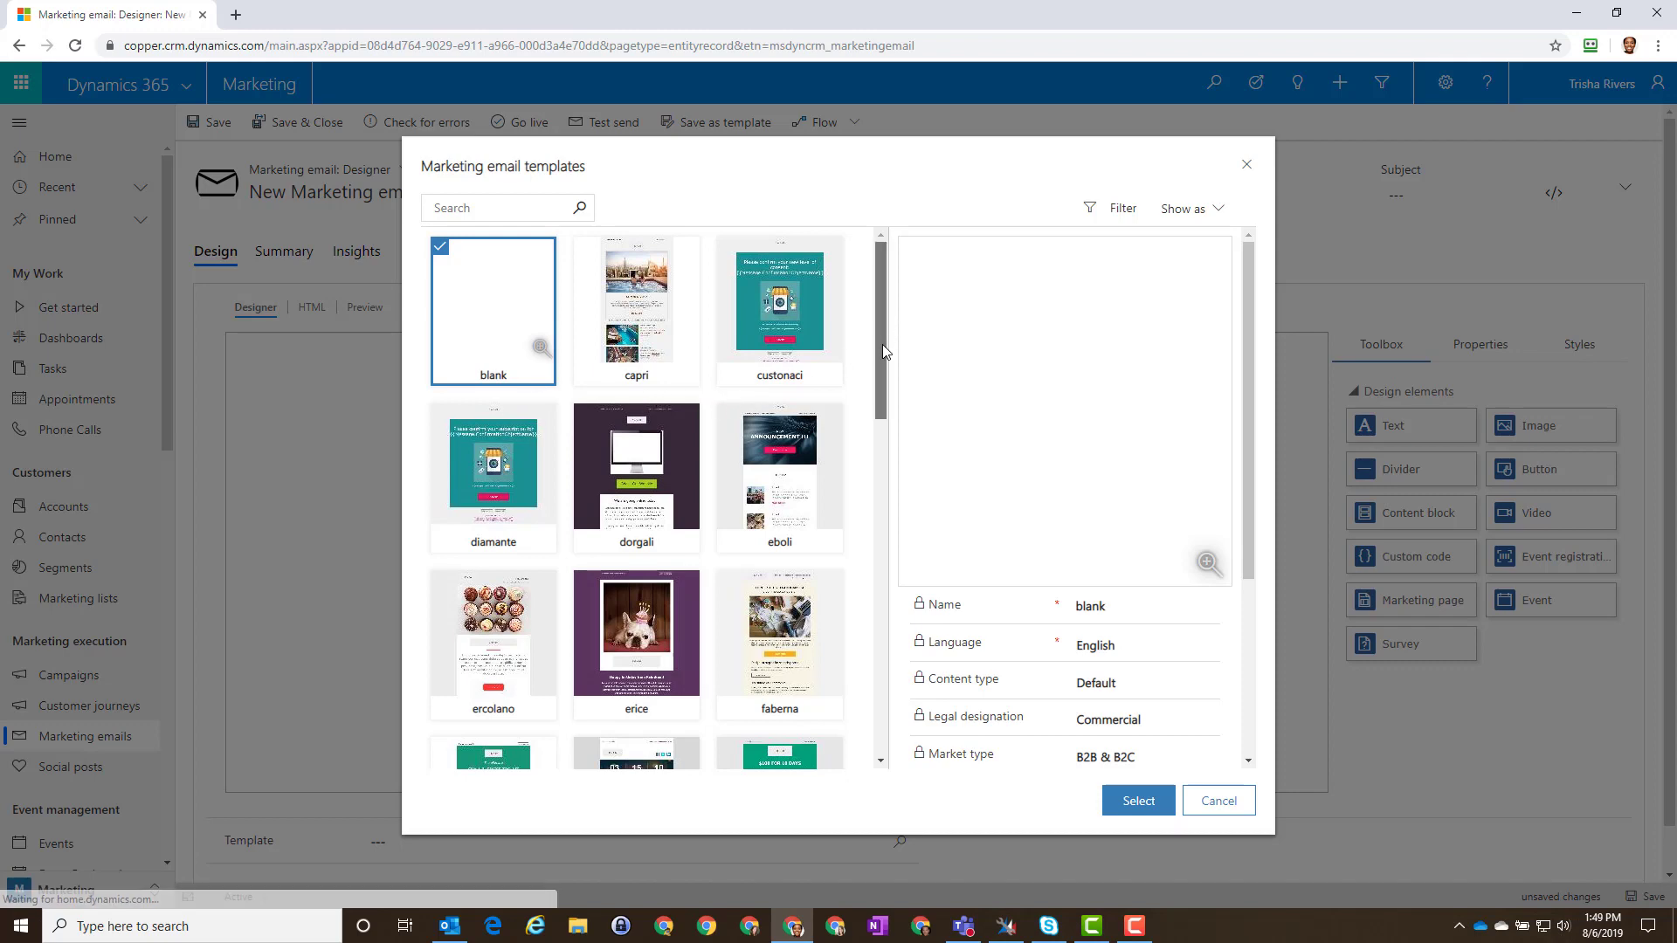
{"action": "left_click_drag", "start_coordinate": [883, 346], "coordinate": [872, 626]}
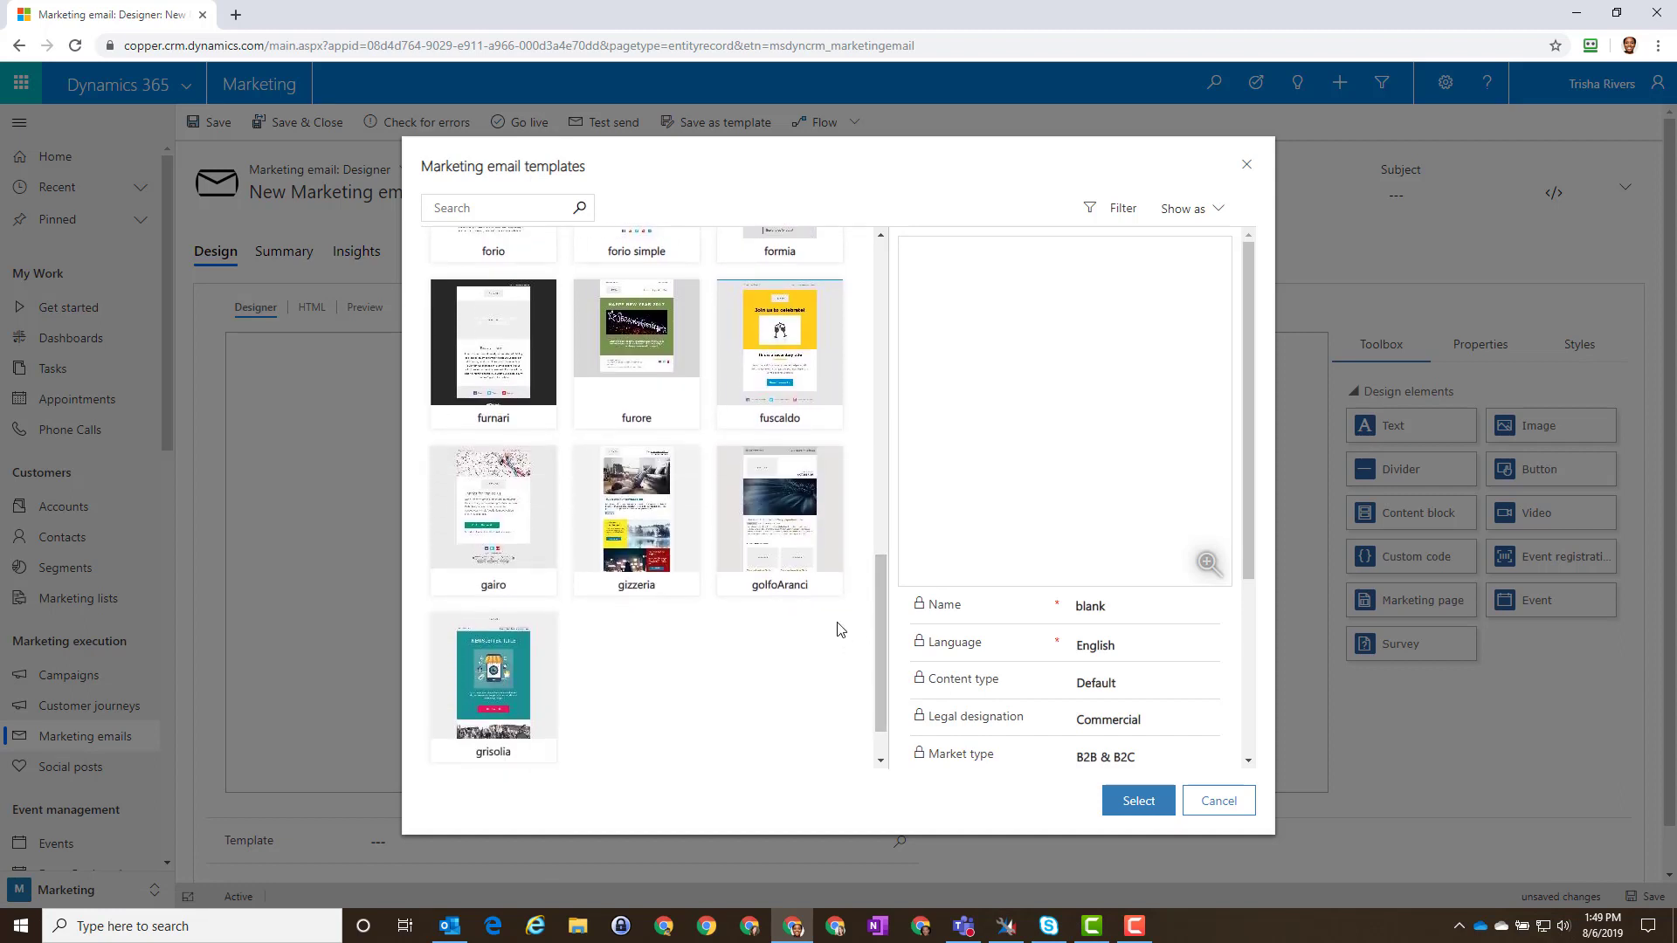
{"action": "scroll", "coordinate": [839, 629], "scroll_direction": "down", "scroll_amount": 1}
{"action": "scroll", "coordinate": [838, 629], "scroll_direction": "down", "scroll_amount": 10}
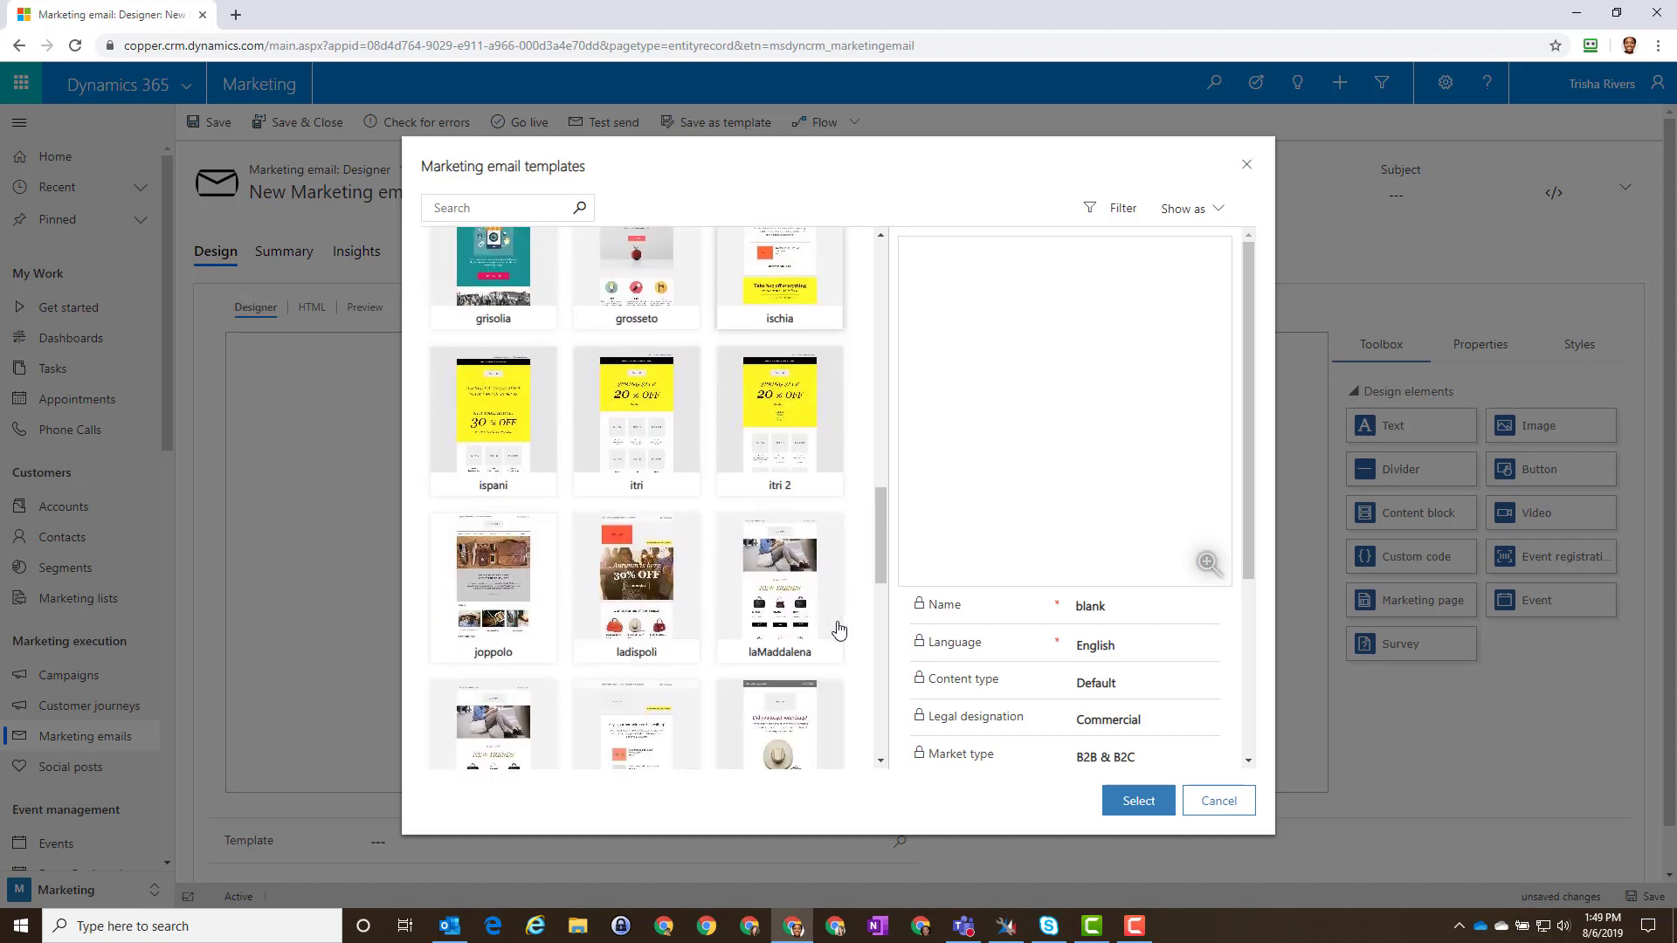
{"action": "scroll", "coordinate": [839, 629], "scroll_direction": "down", "scroll_amount": 2}
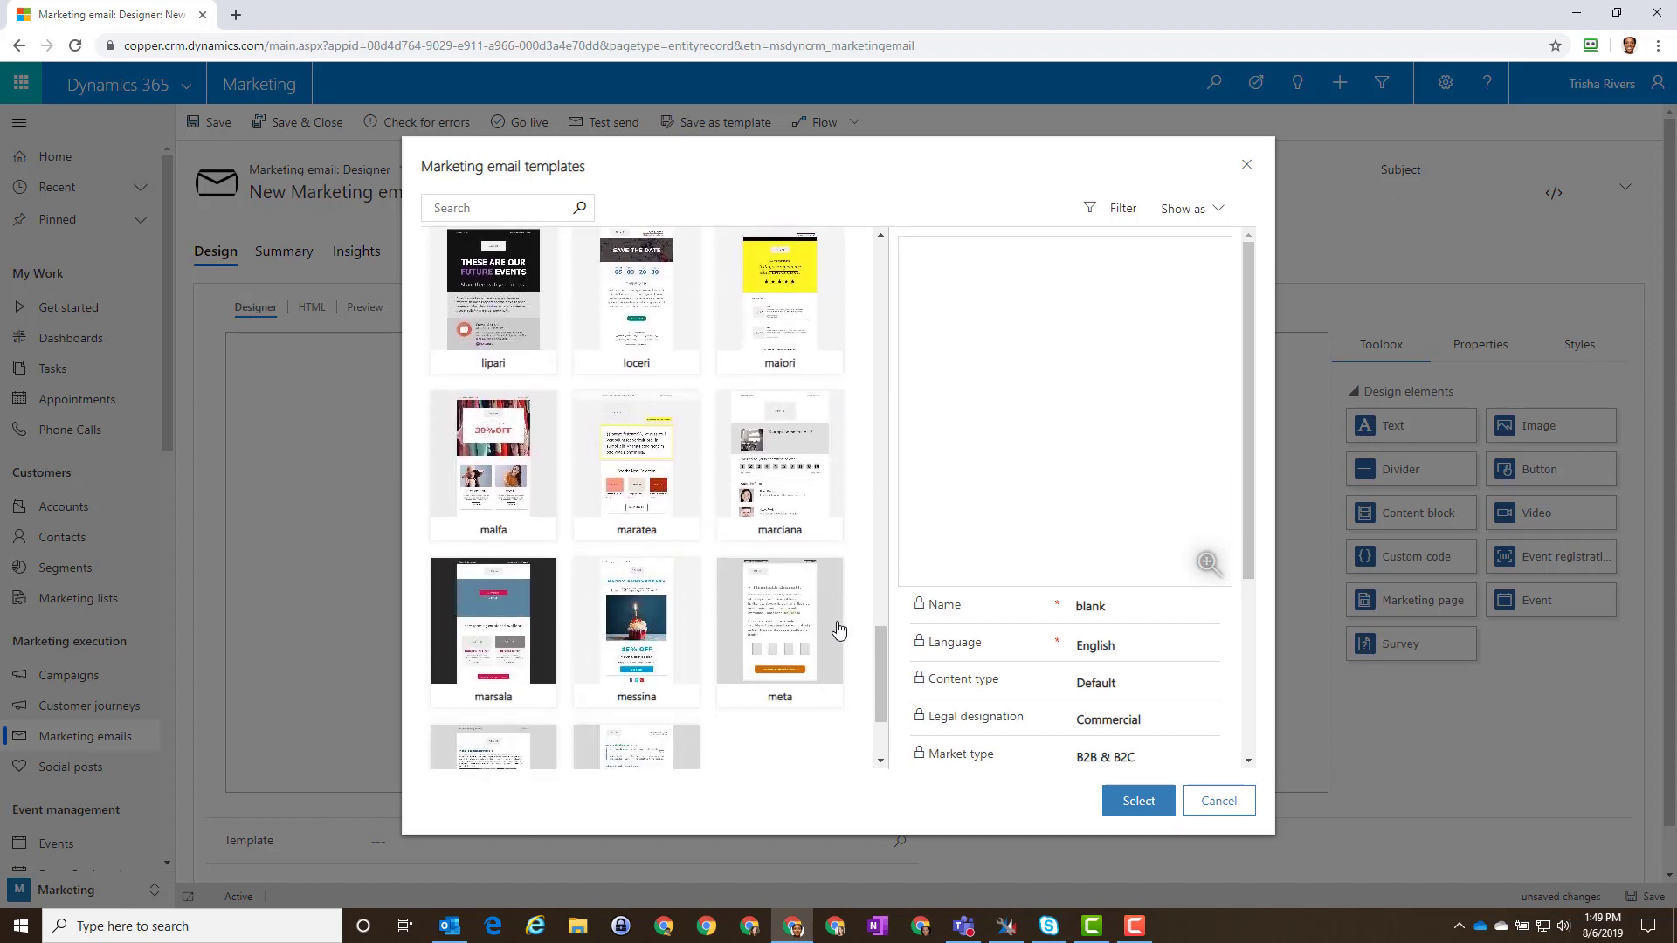
{"action": "scroll", "coordinate": [838, 629], "scroll_direction": "down", "scroll_amount": 2}
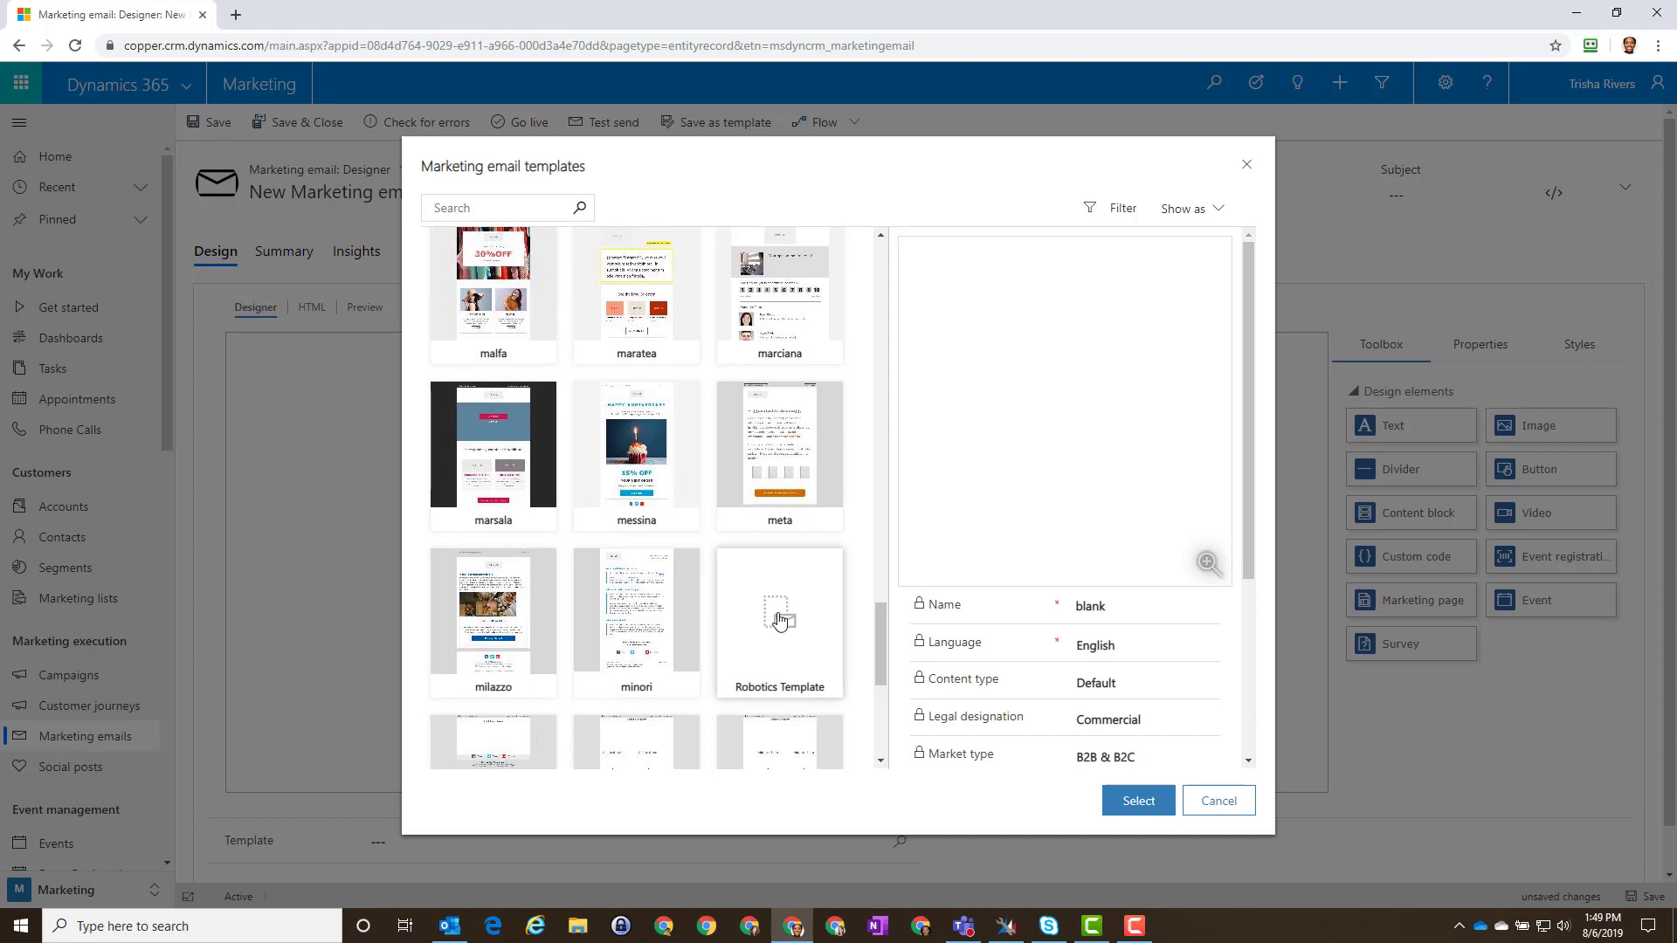
{"action": "left_click", "coordinate": [780, 619]}
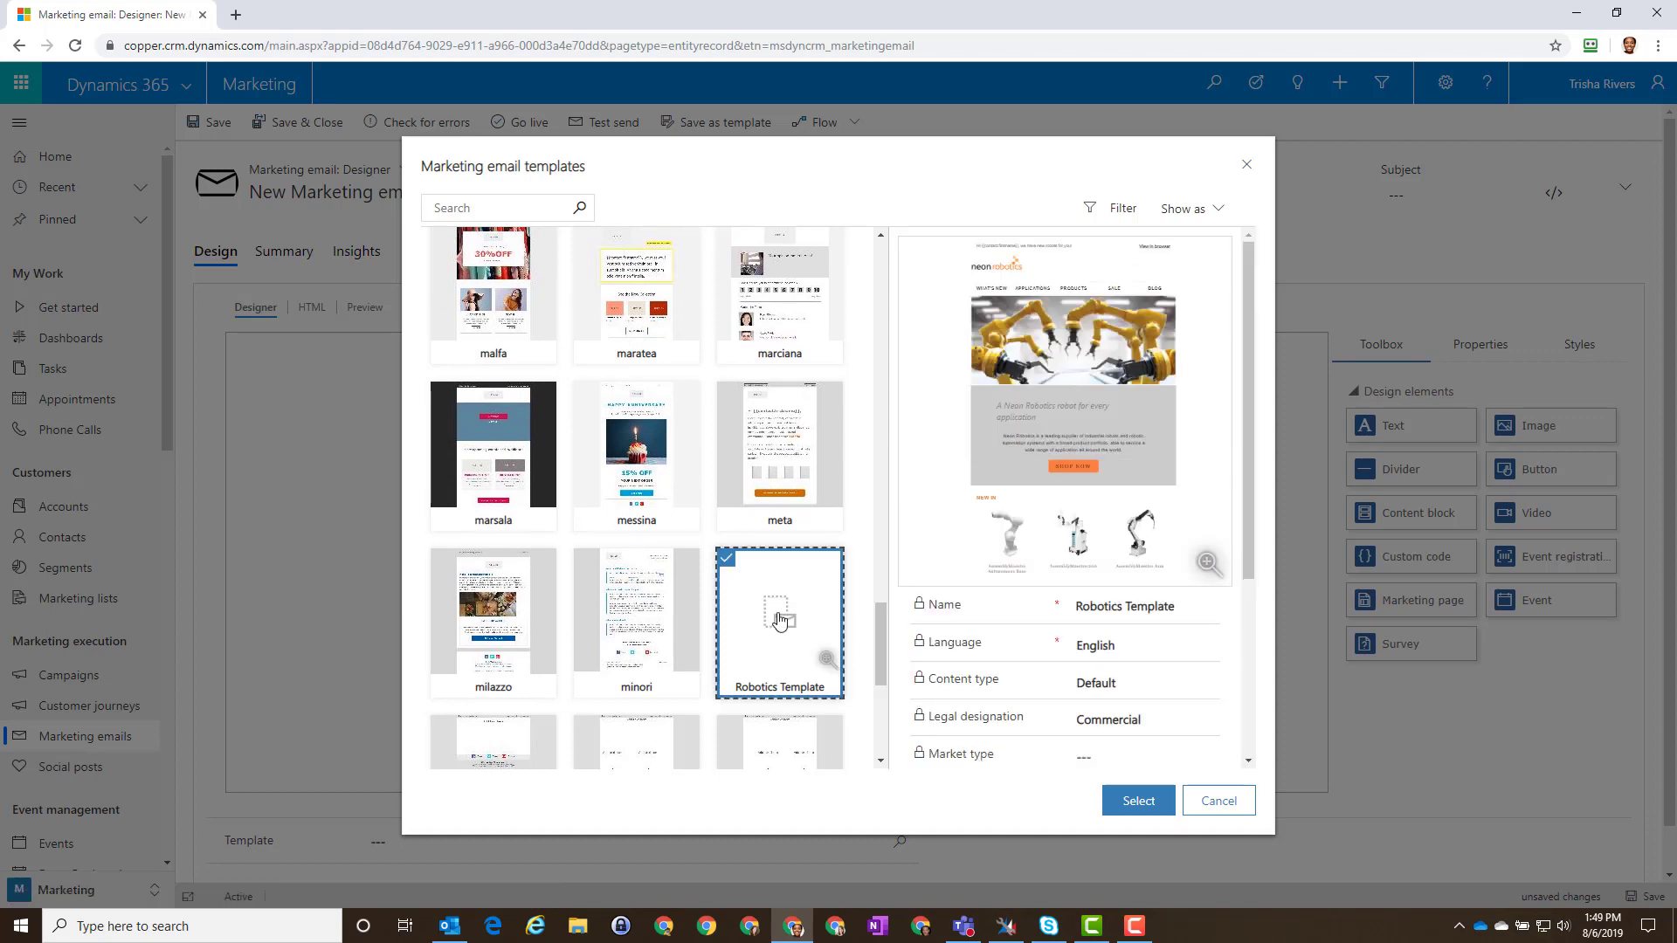
{"action": "left_click", "coordinate": [1127, 805]}
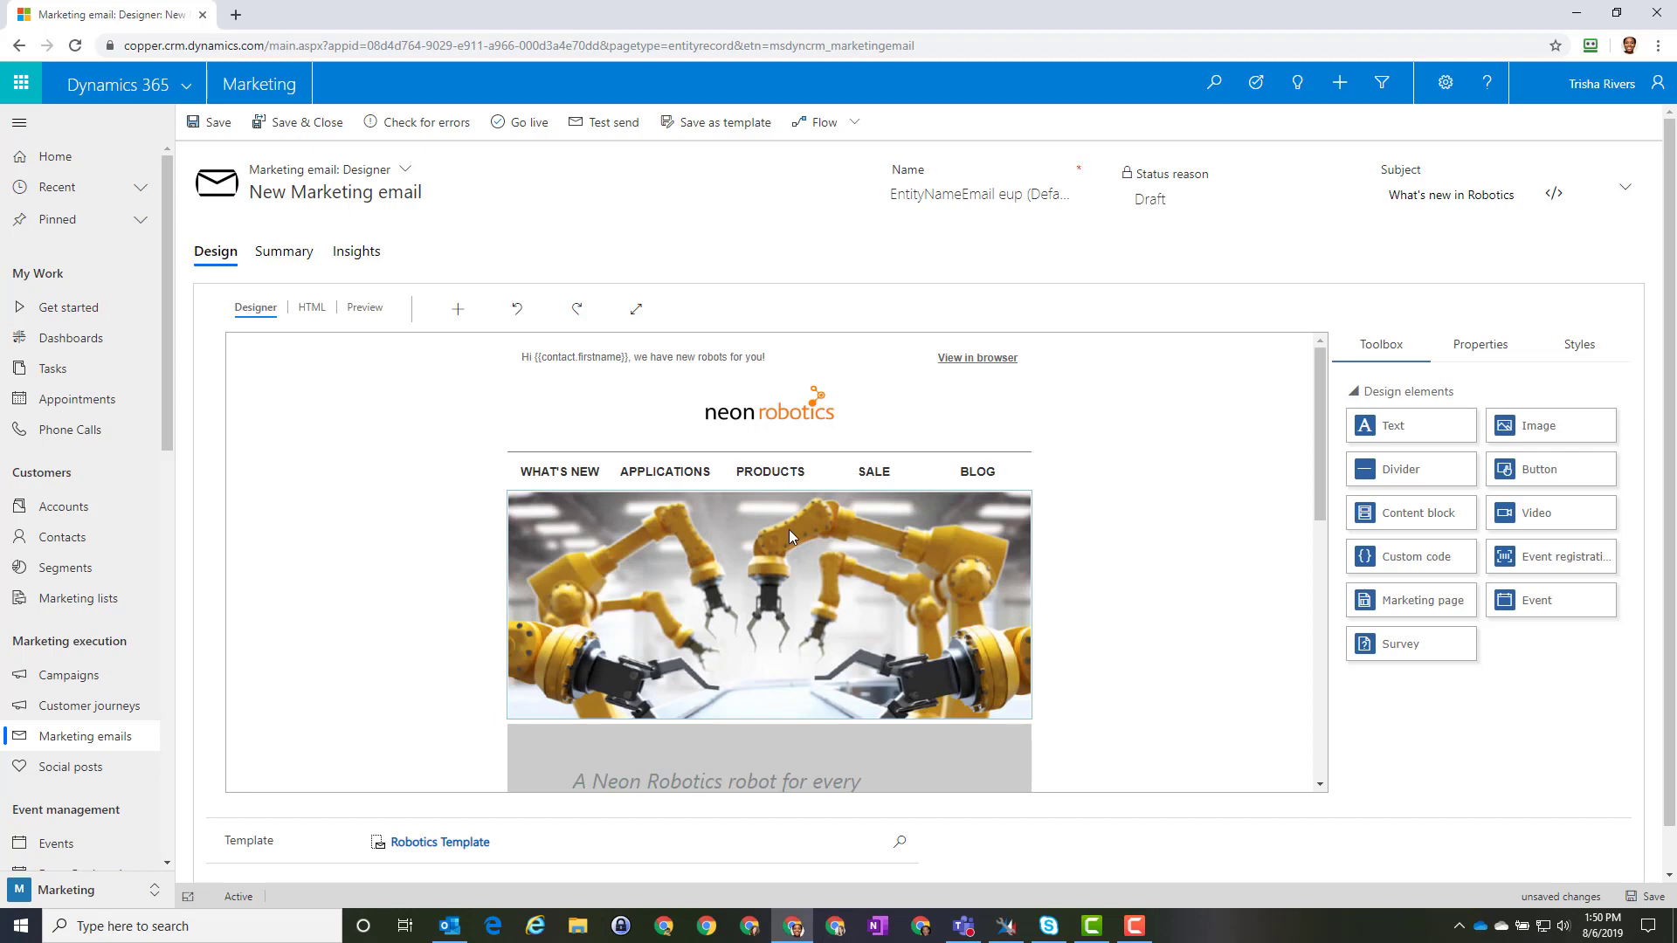
Step: Rename the email to 'SCA Robotic Email' and drag a Text block below the navigation bar
{"action": "left_click", "coordinate": [927, 192]}
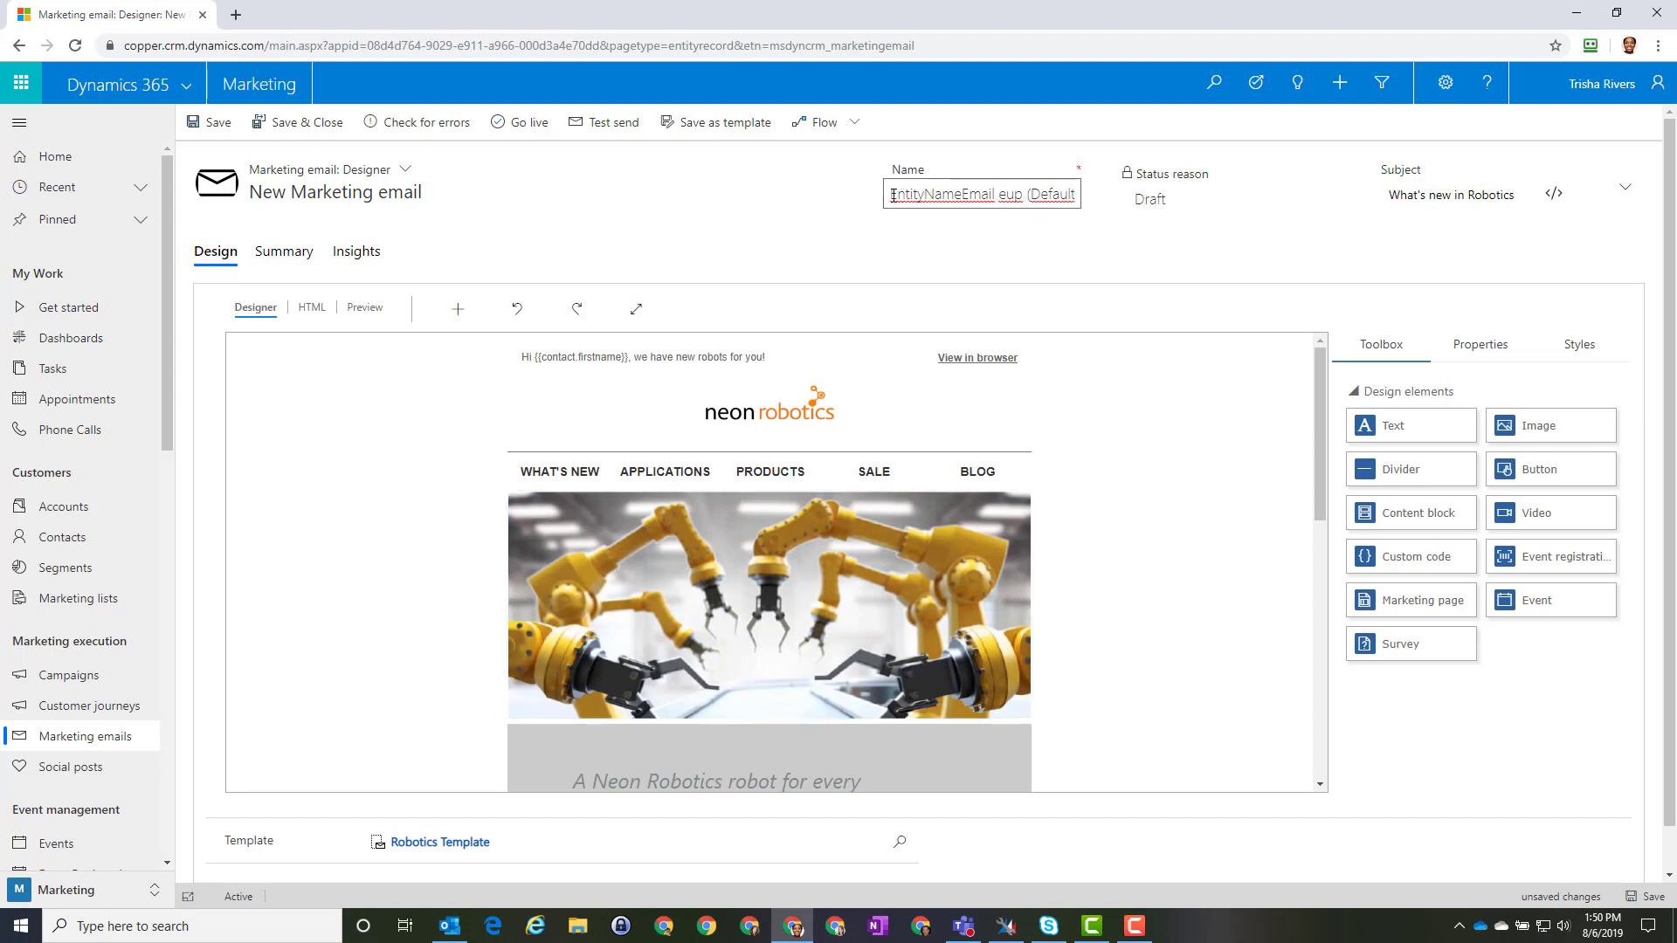
{"action": "left_click_drag", "start_coordinate": [893, 195], "coordinate": [1235, 197]}
{"action": "type", "text": "S"}
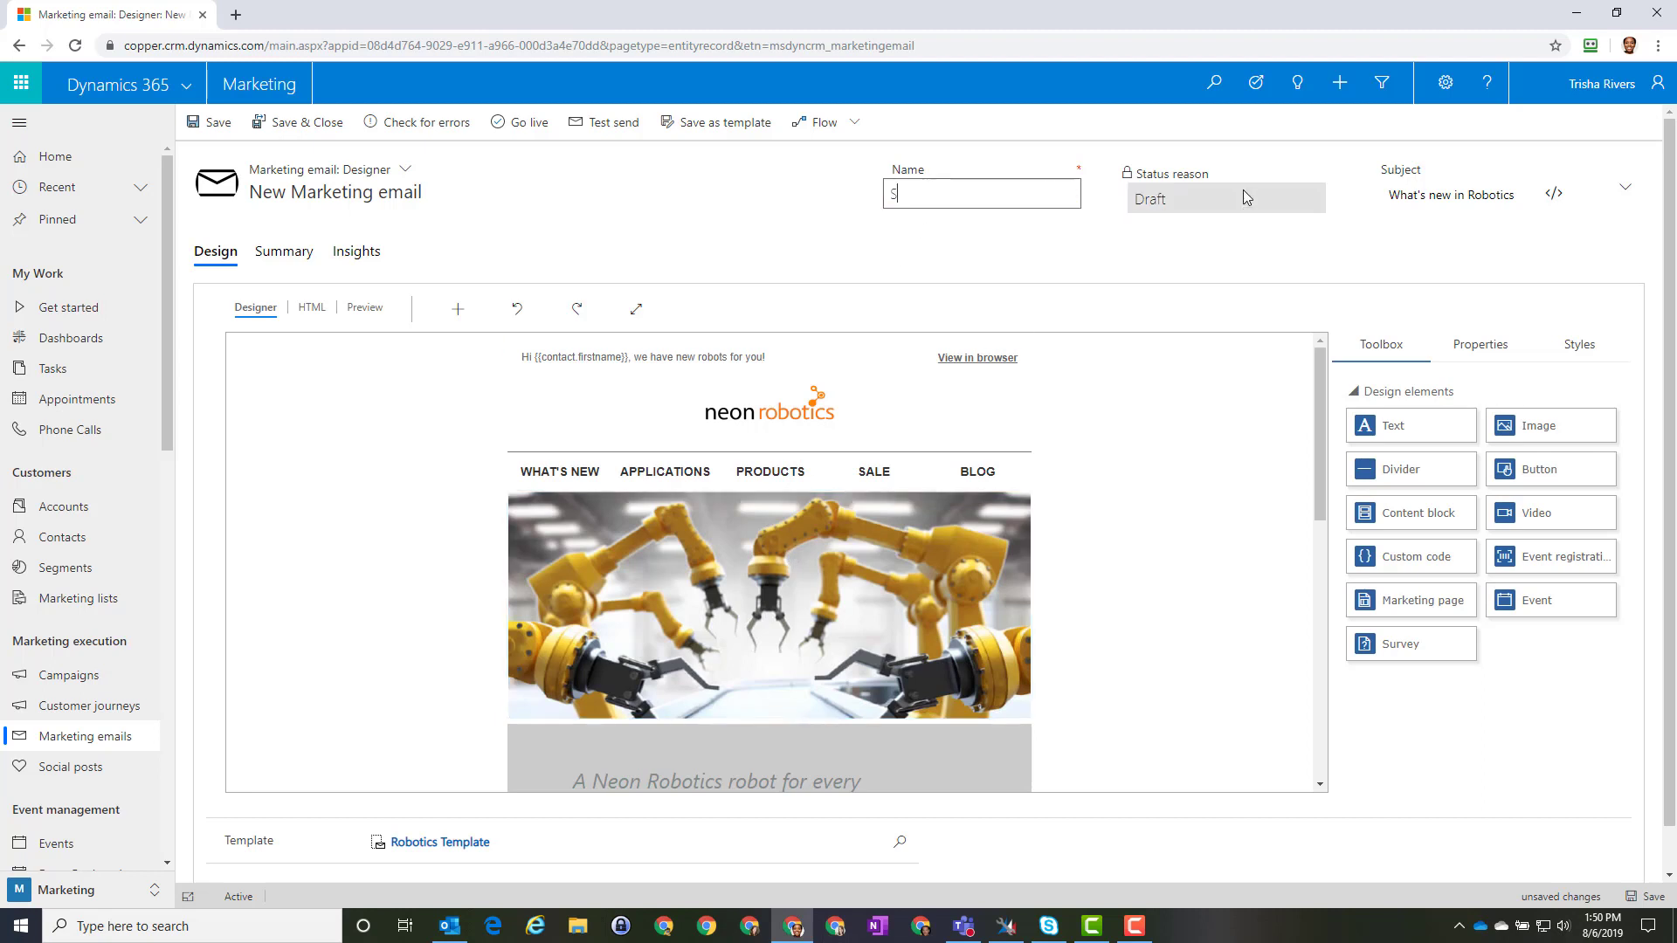
{"action": "type", "text": "CA Robotic Email"}
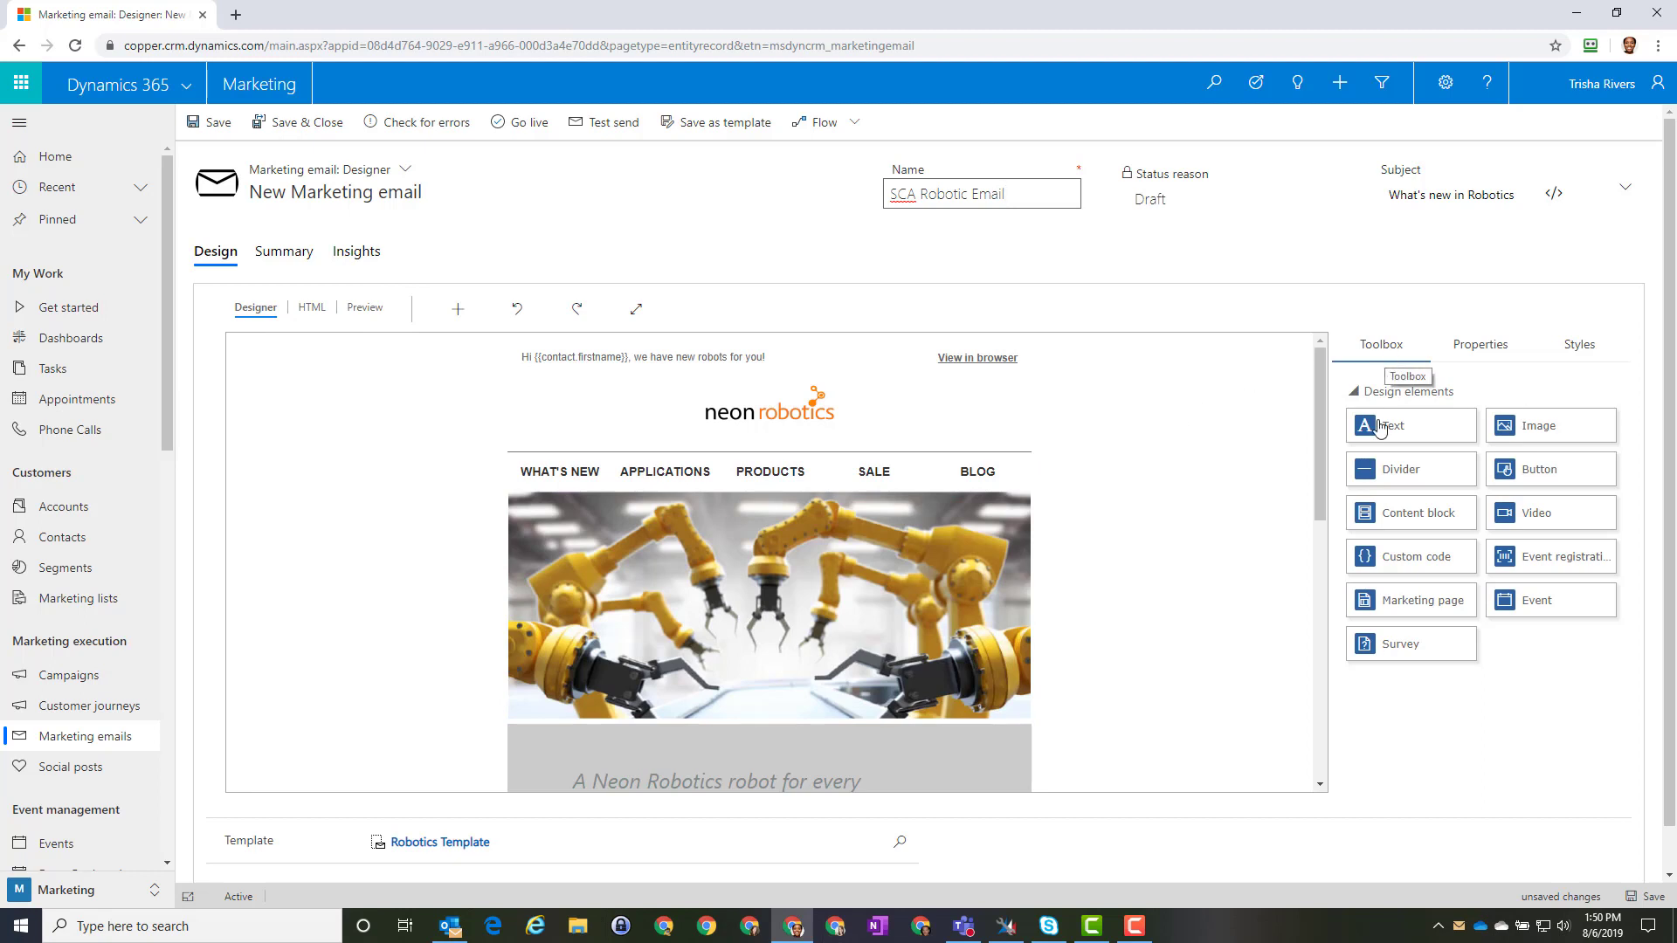
{"action": "left_click_drag", "start_coordinate": [1393, 433], "coordinate": [1389, 476]}
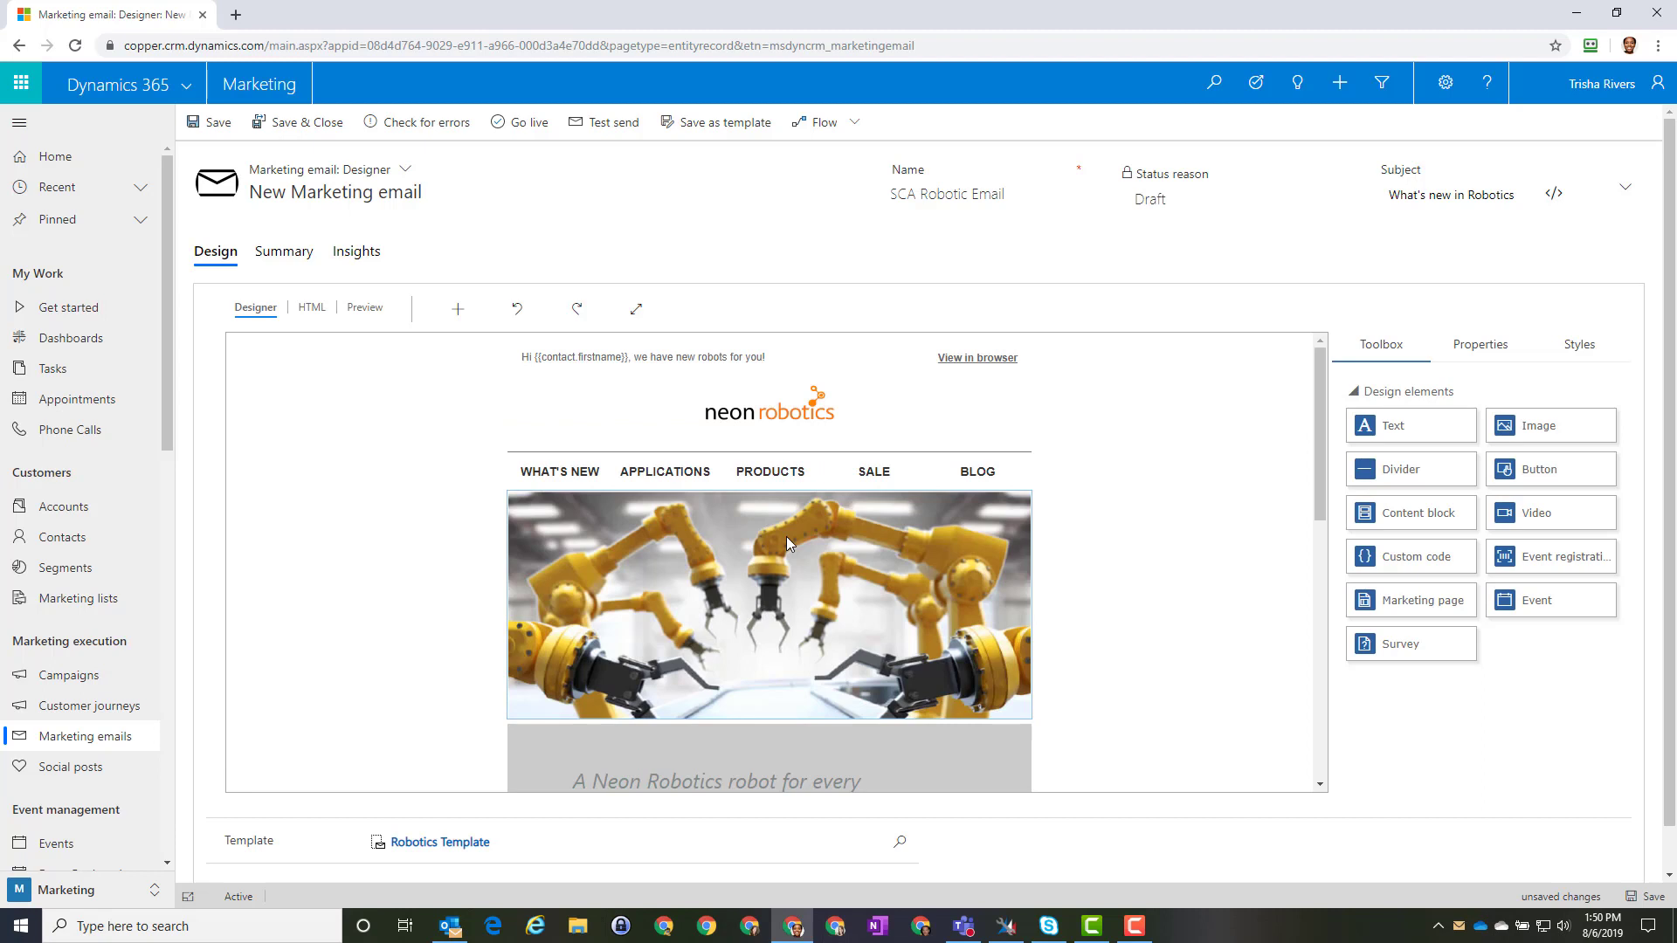
Step: Select the Neon Robotics logo, view the email design full screen, and show the Styles settings
{"action": "left_click", "coordinate": [769, 415]}
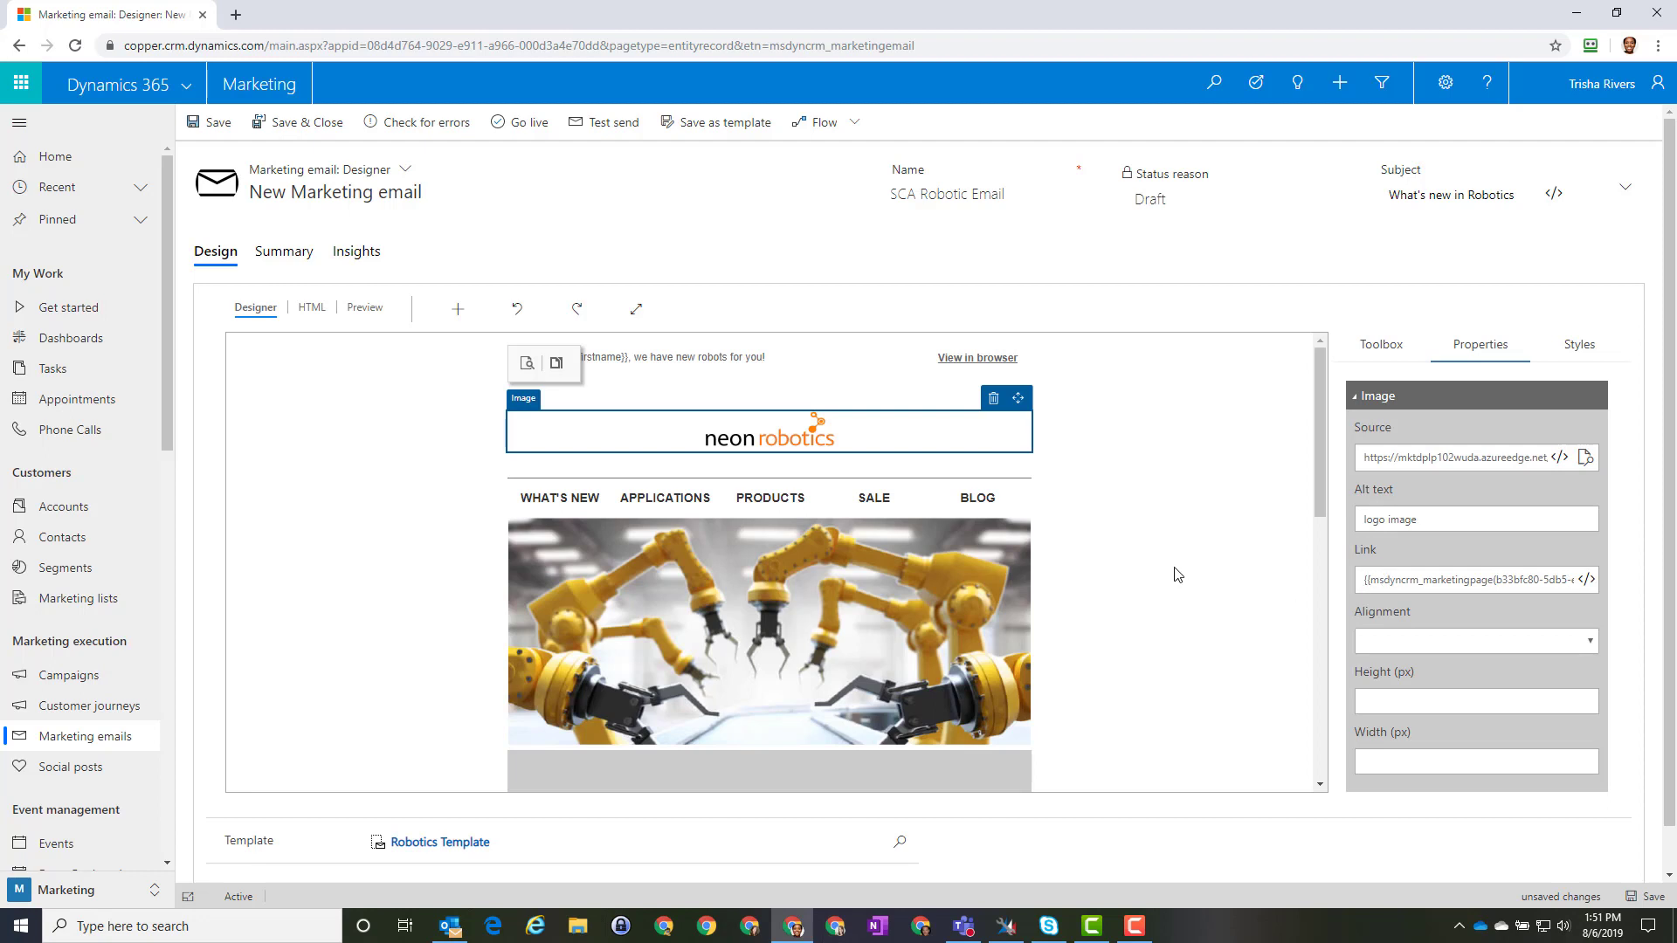
{"action": "left_click", "coordinate": [636, 312]}
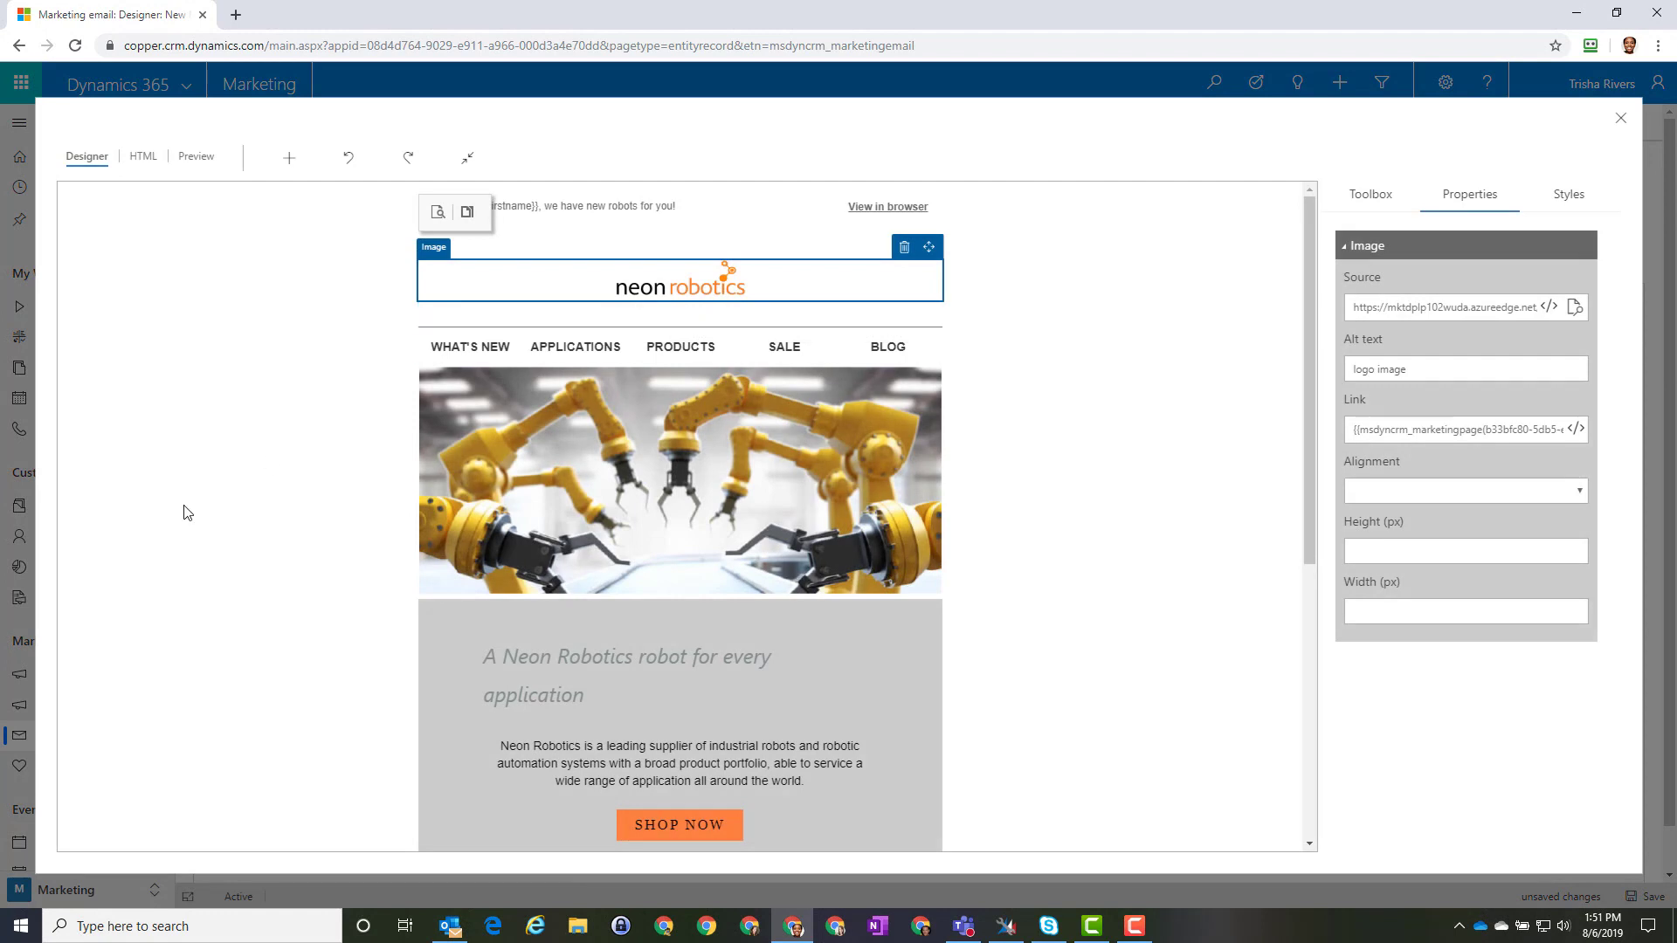
{"action": "scroll", "coordinate": [184, 512], "scroll_direction": "down", "scroll_amount": 3}
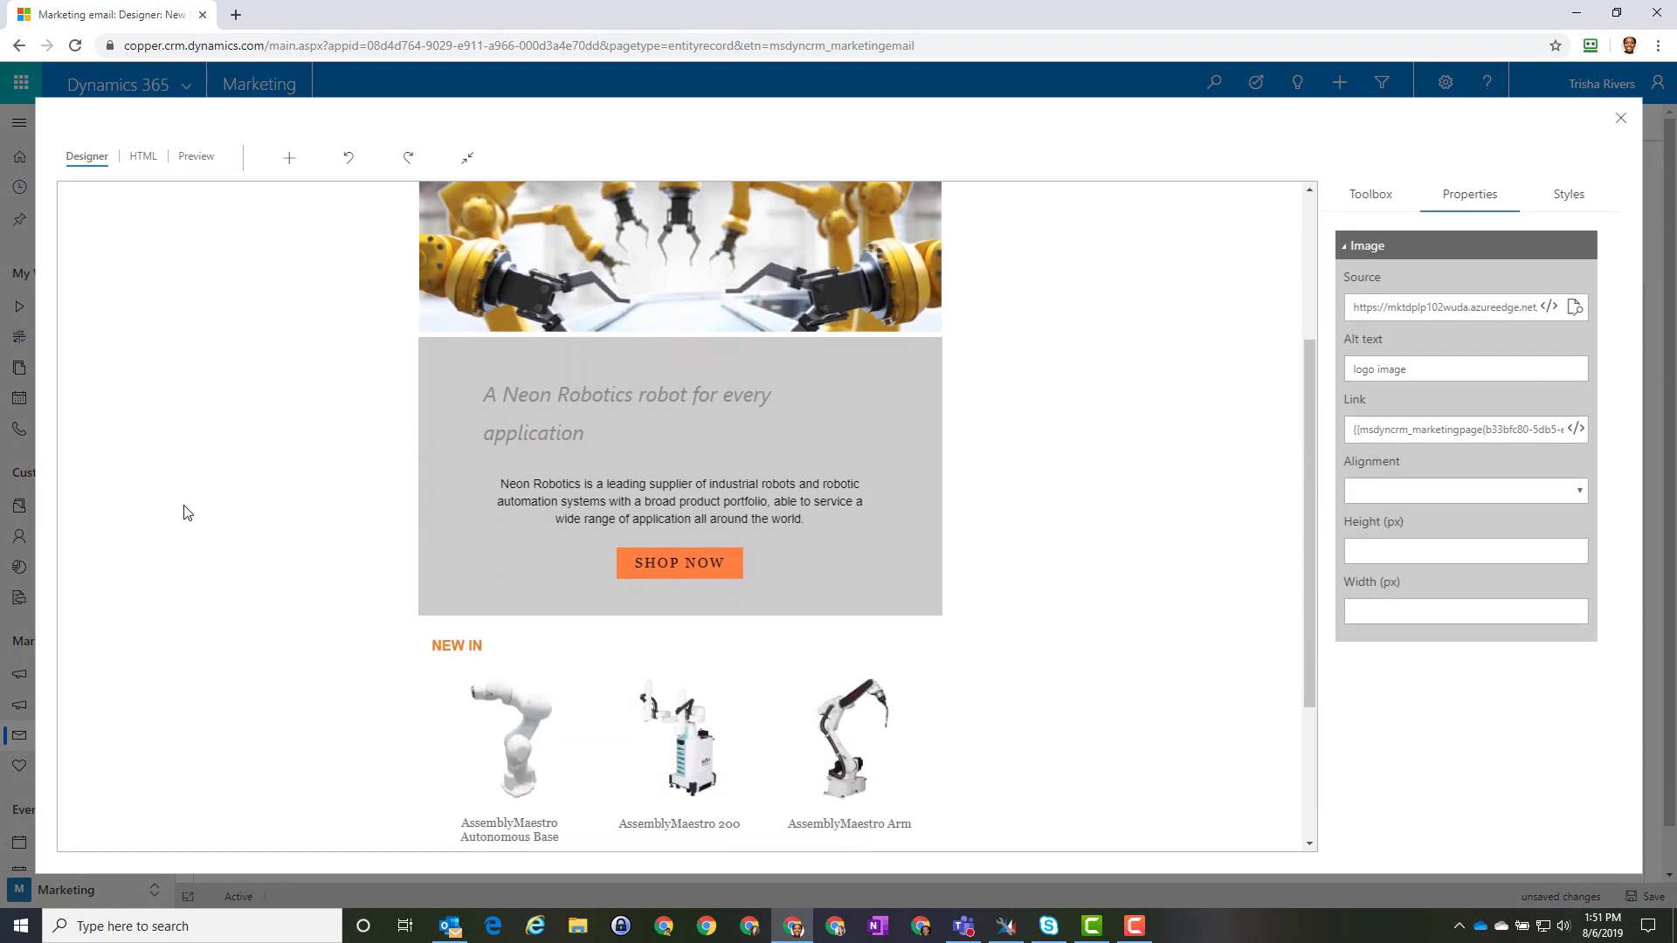
{"action": "scroll", "coordinate": [183, 512], "scroll_direction": "down", "scroll_amount": 1}
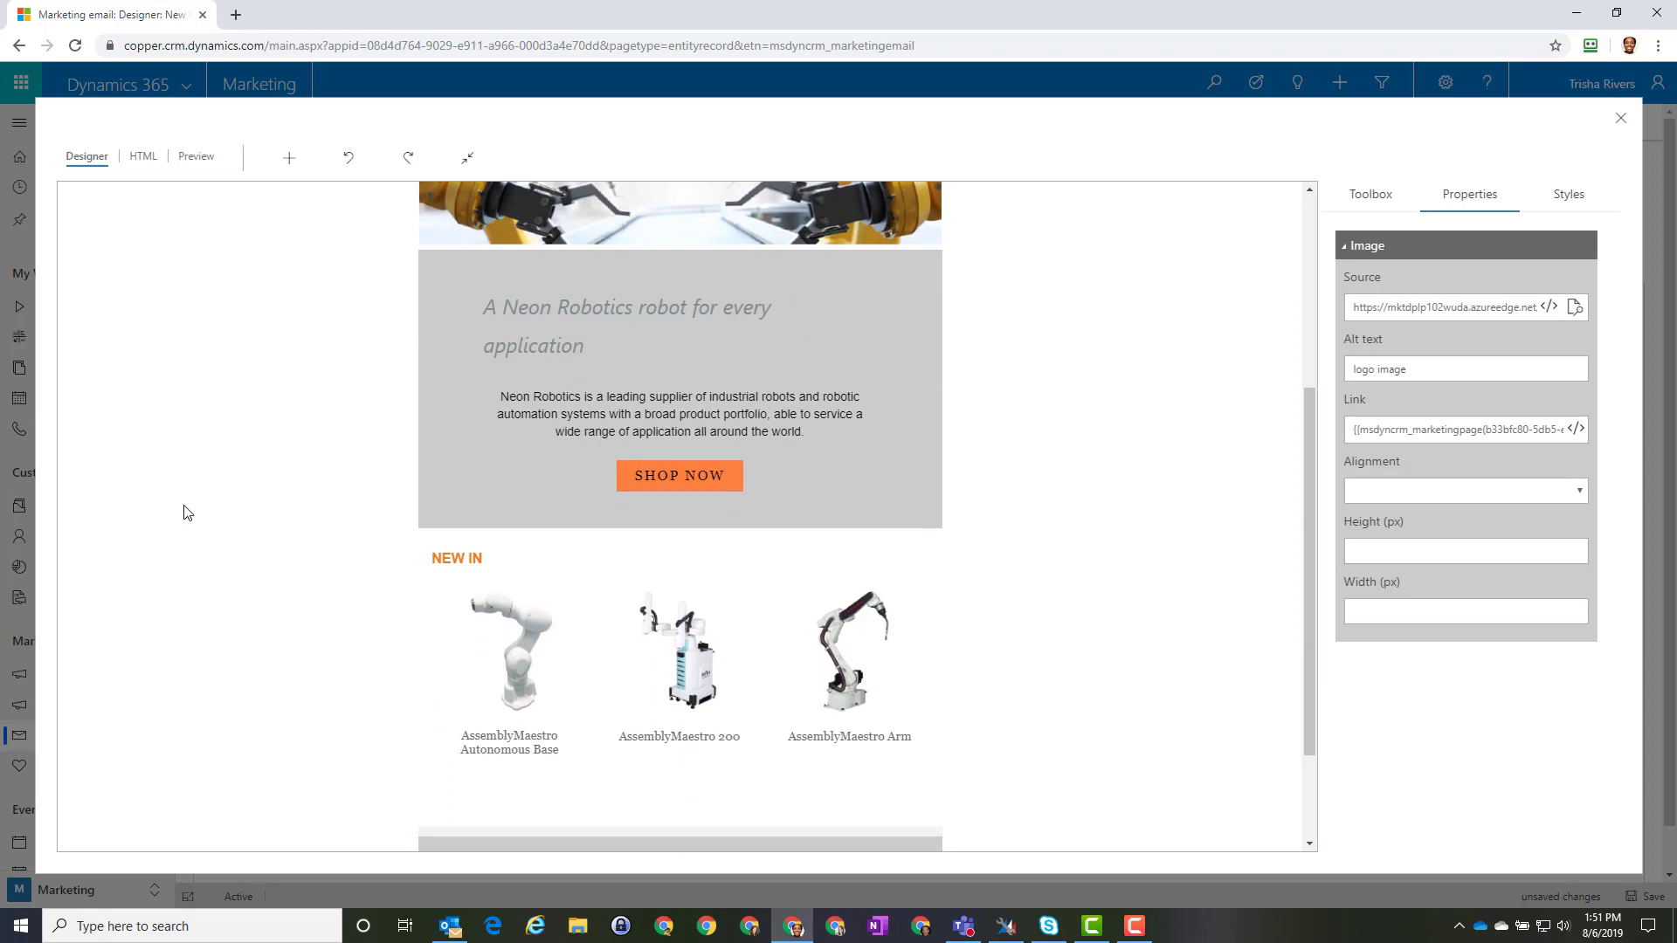
{"action": "scroll", "coordinate": [442, 570], "scroll_direction": "down", "scroll_amount": 2}
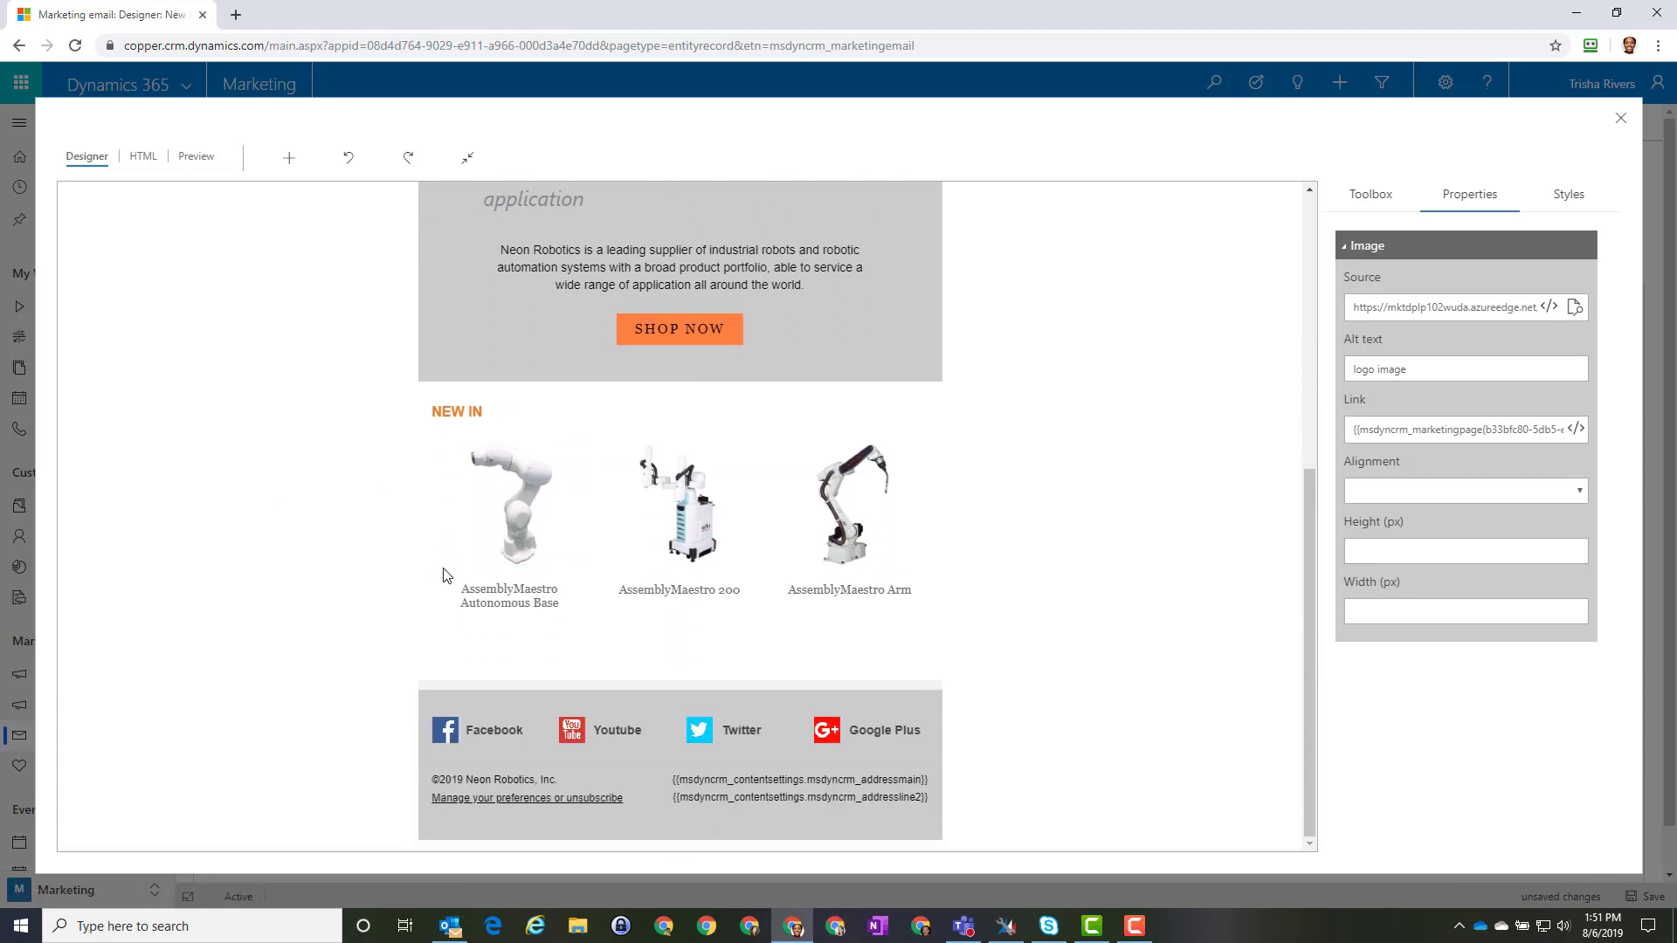
{"action": "scroll", "coordinate": [862, 631], "scroll_direction": "up", "scroll_amount": 6}
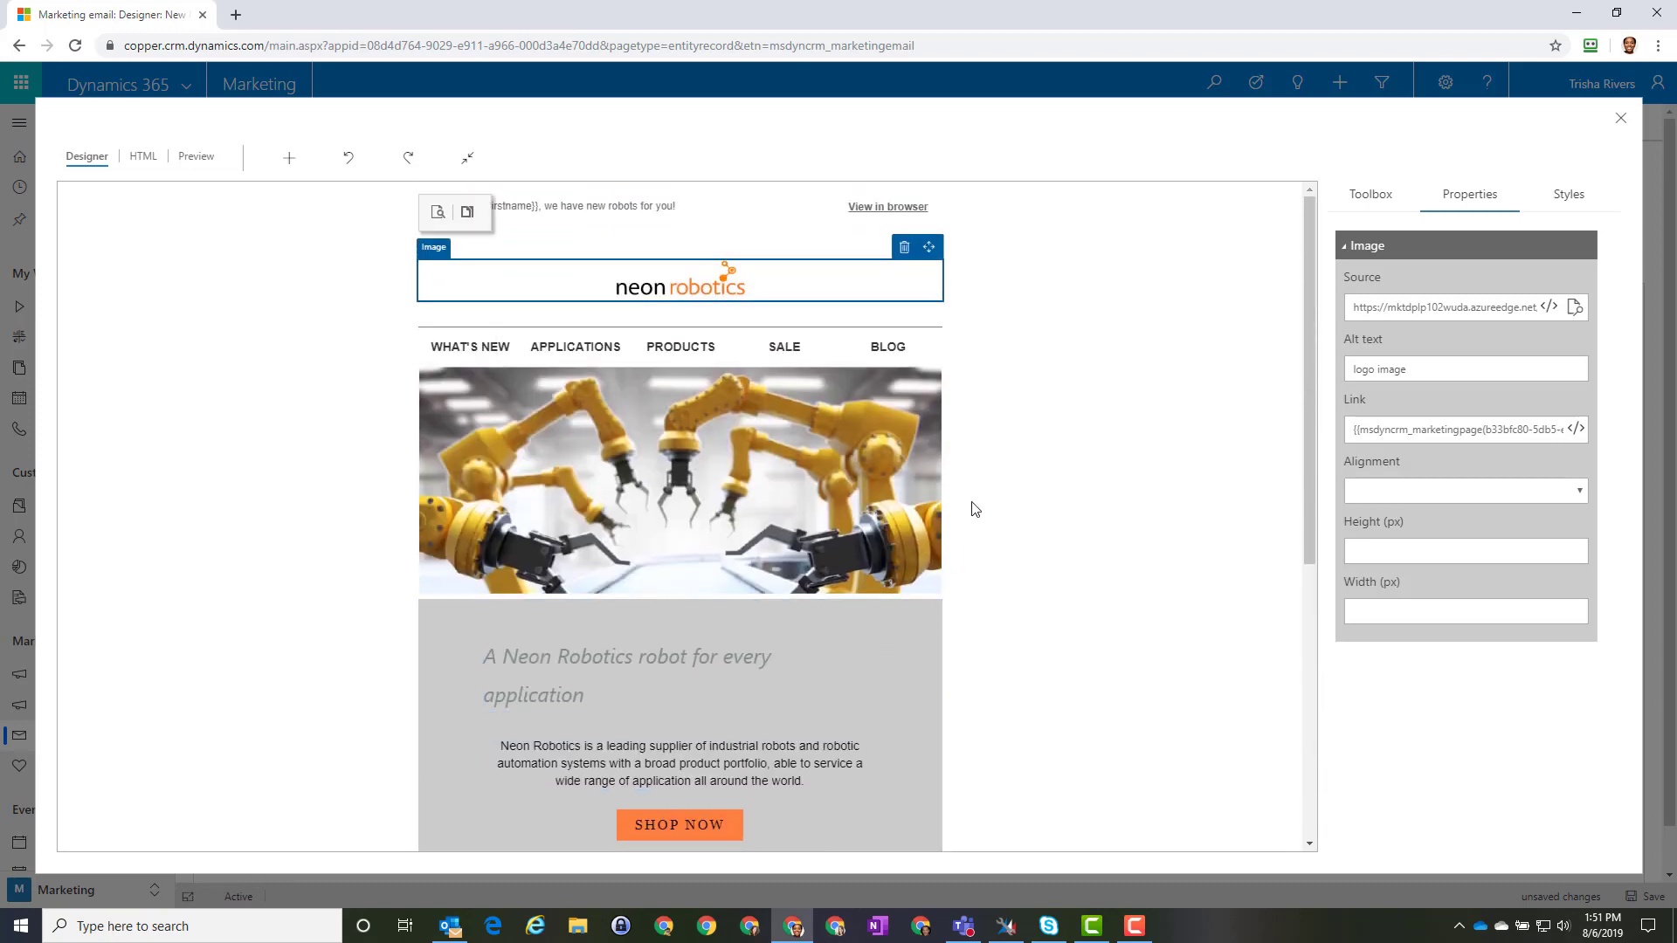
{"action": "left_click", "coordinate": [1564, 198]}
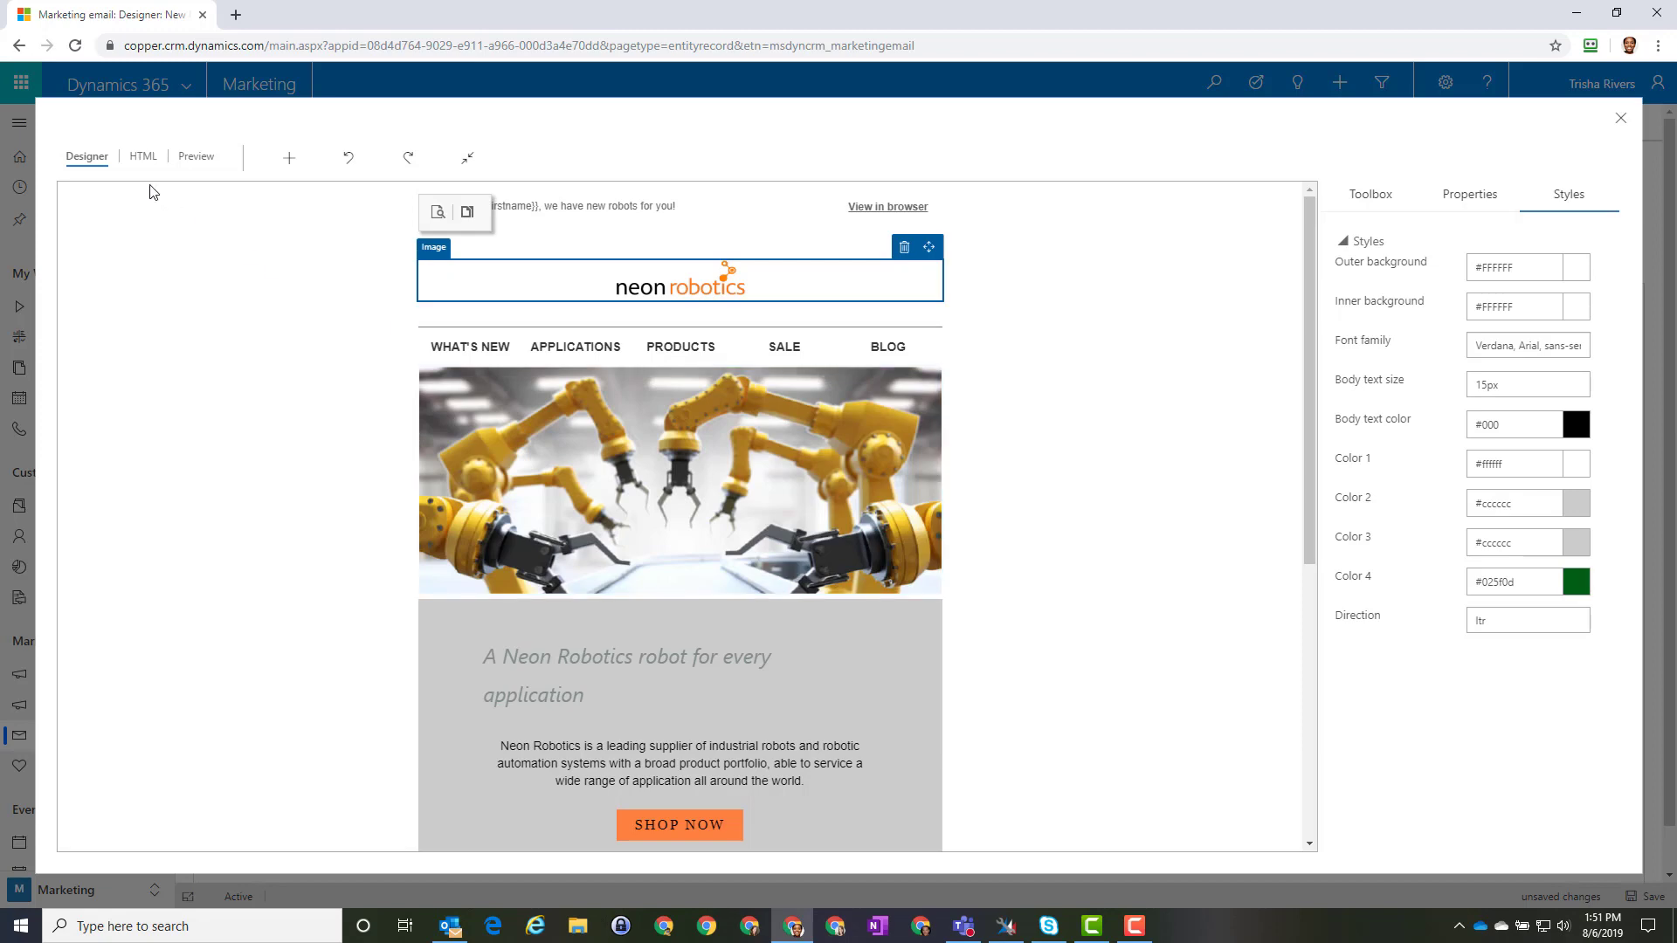
Step: Review the email's HTML source and HTML output, then show its rendered Preview
{"action": "left_click", "coordinate": [143, 159]}
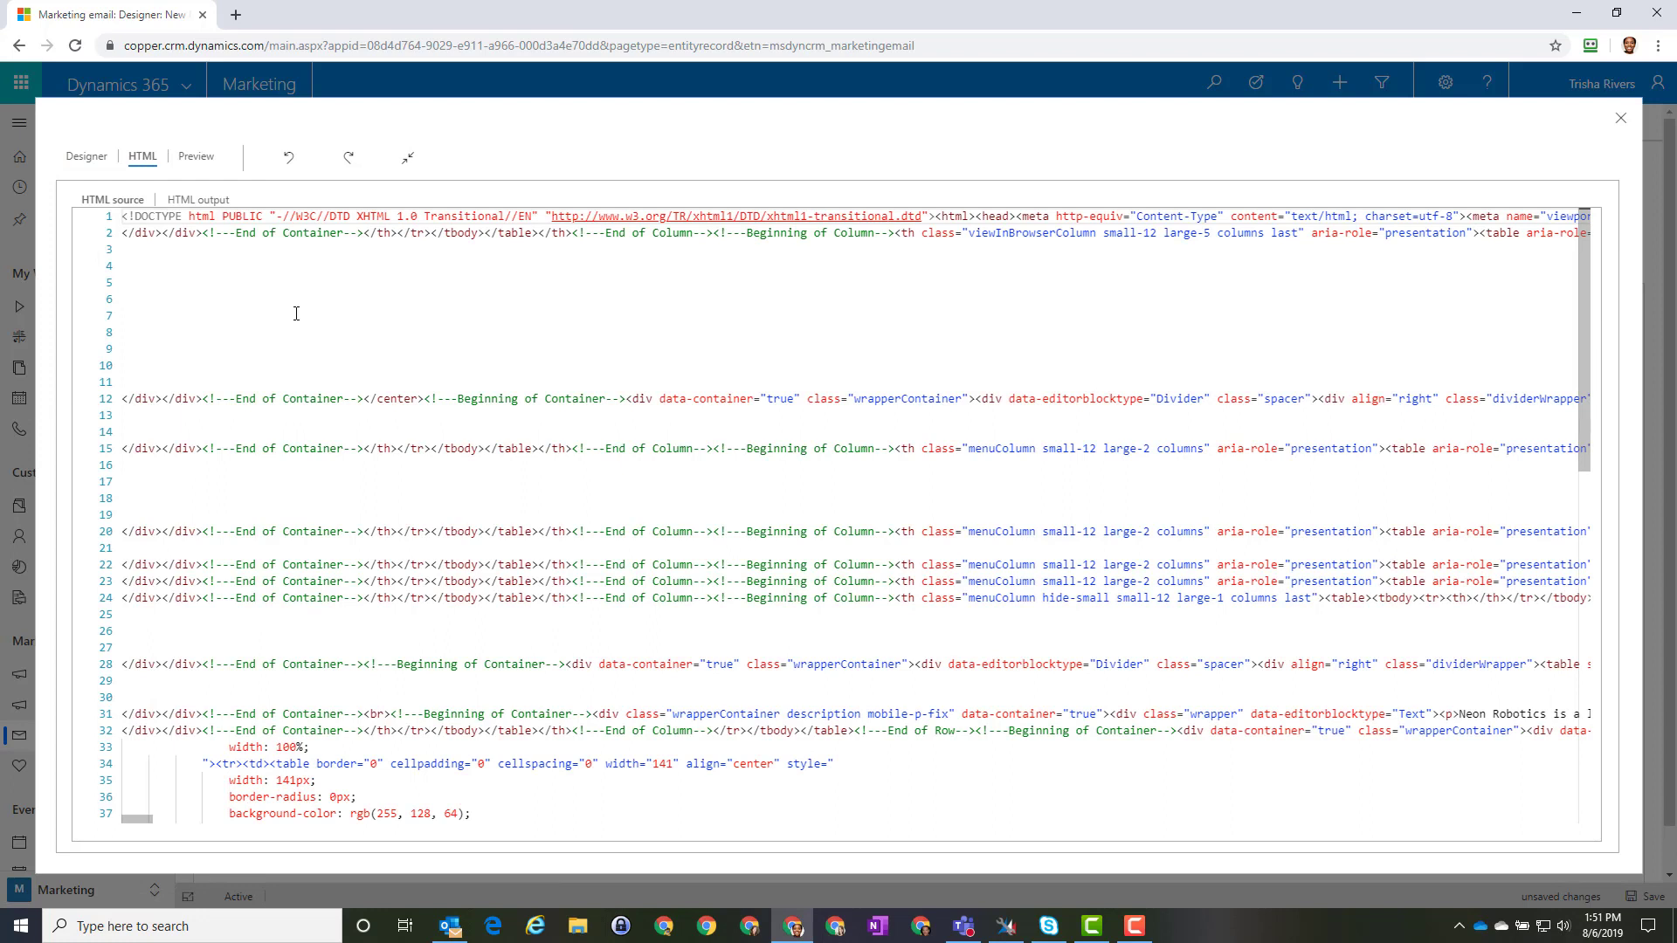
{"action": "left_click", "coordinate": [186, 202]}
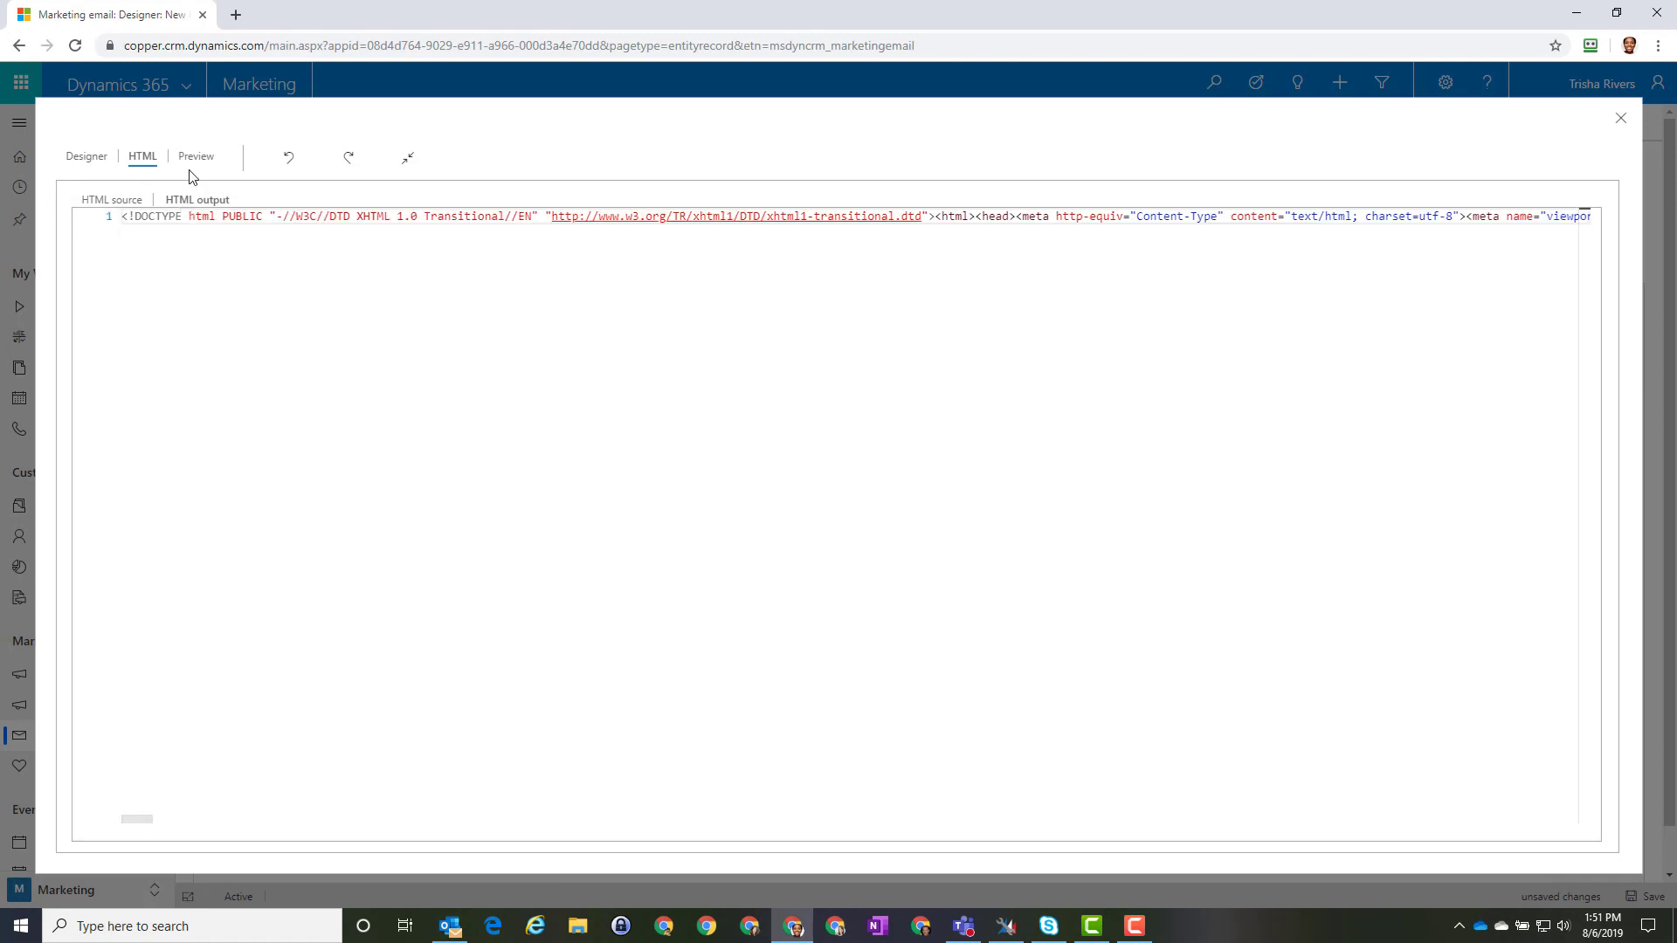
{"action": "left_click", "coordinate": [195, 159]}
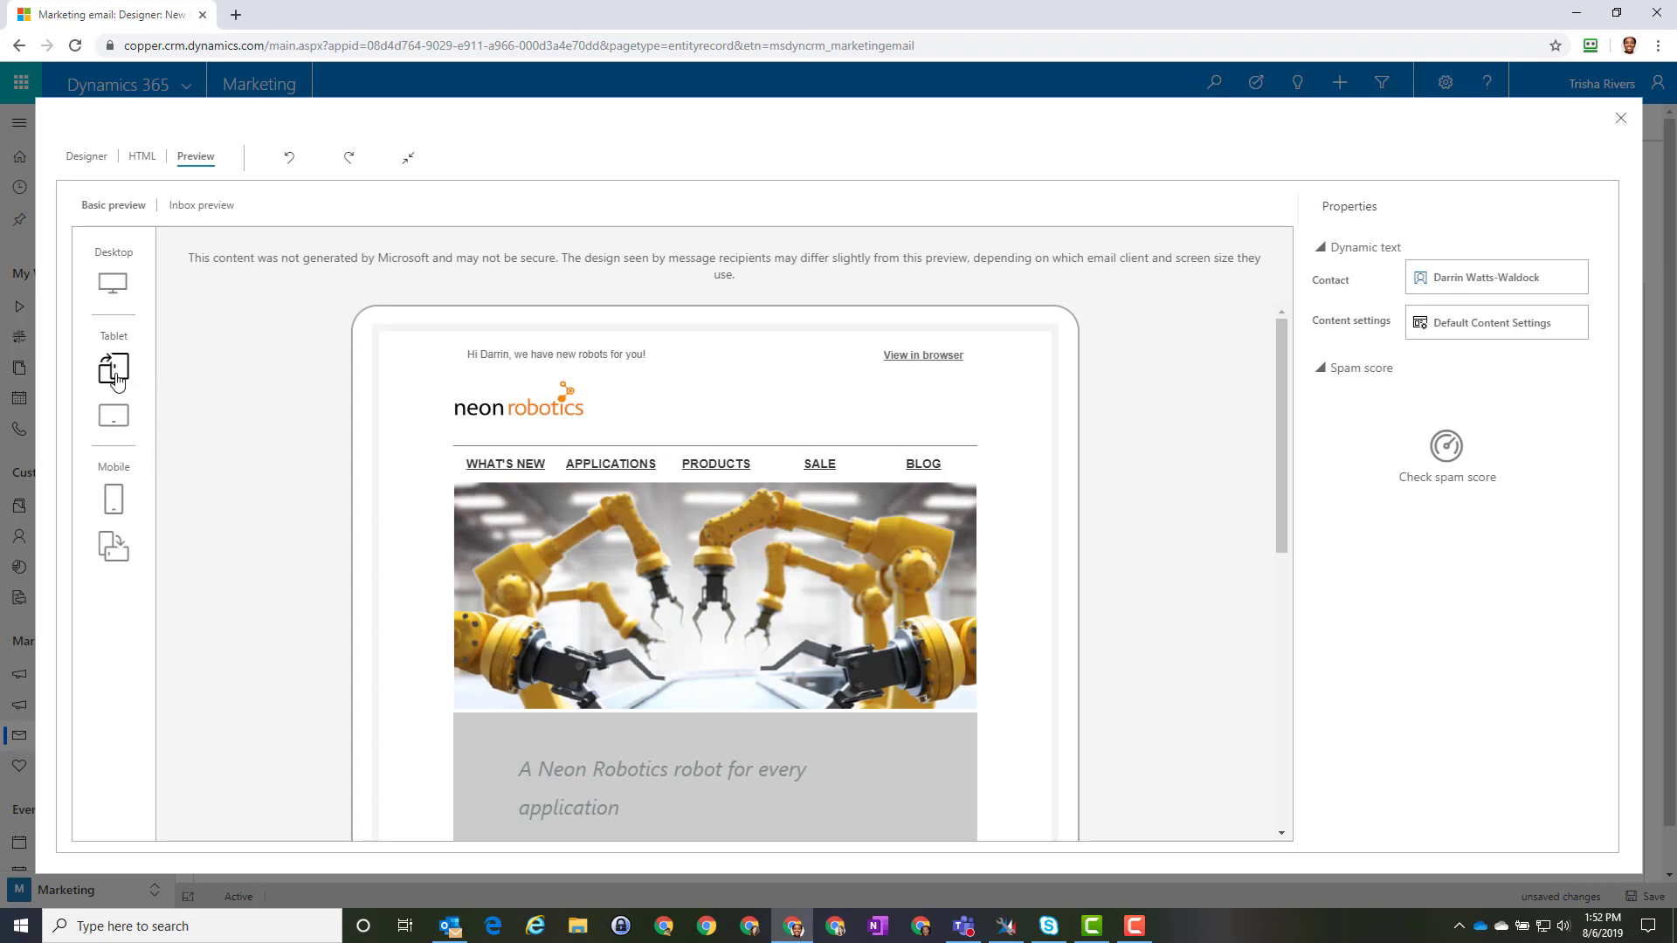
Step: Preview the email at tablet, mobile and desktop widths
{"action": "left_click", "coordinate": [116, 417]}
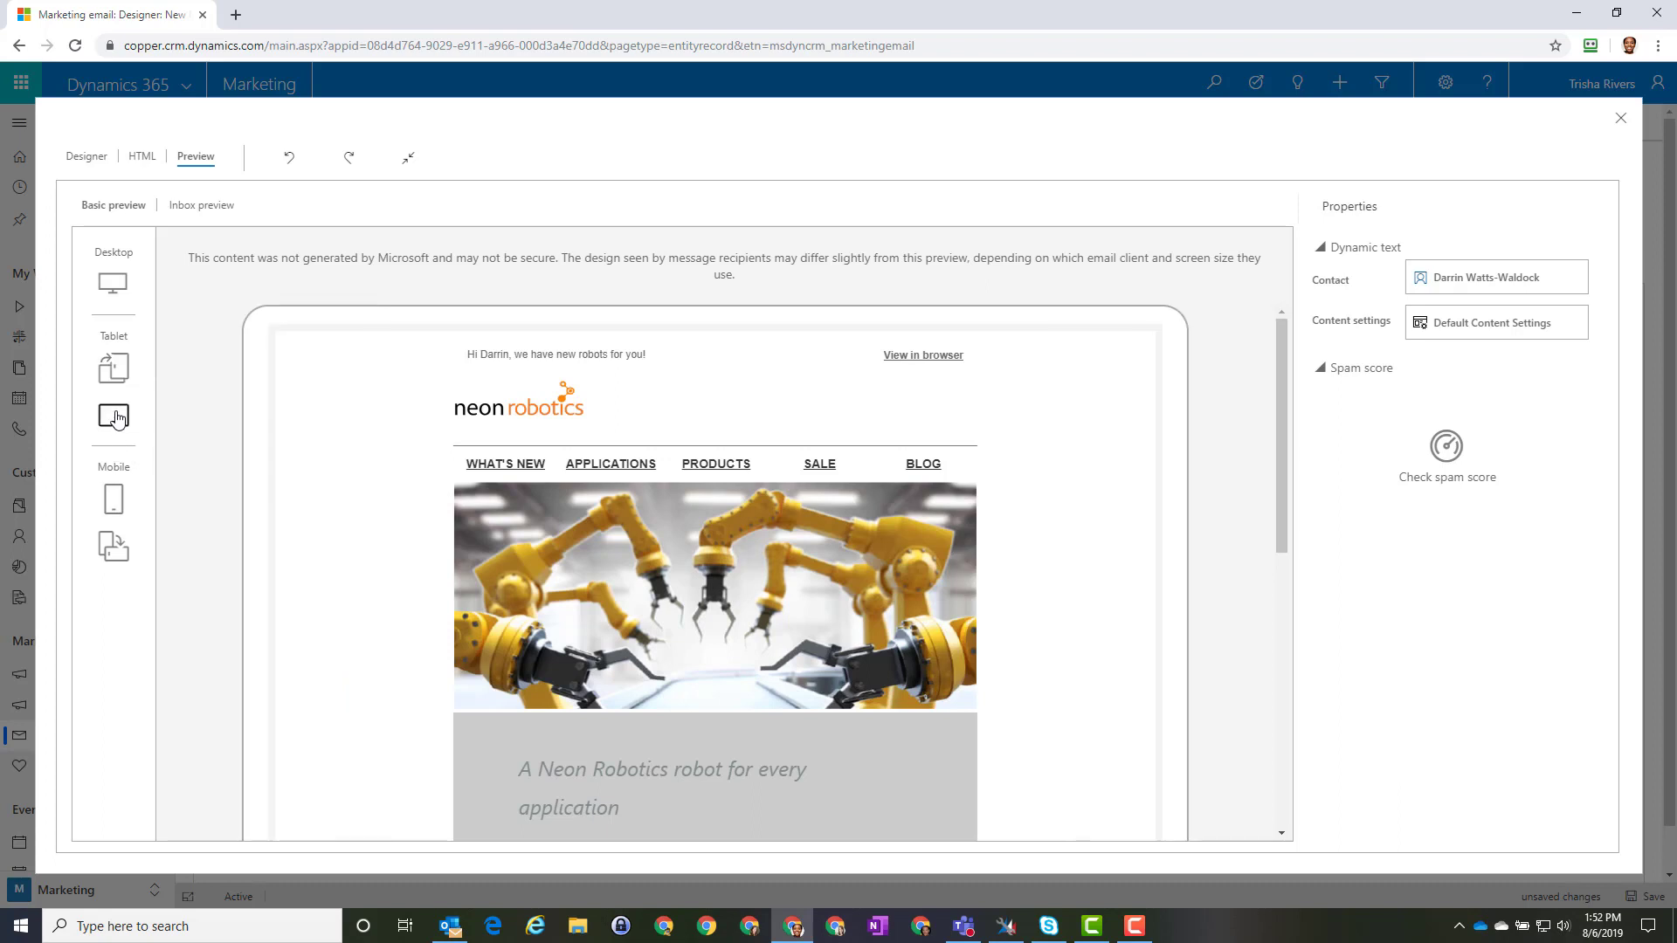
{"action": "left_click", "coordinate": [114, 501]}
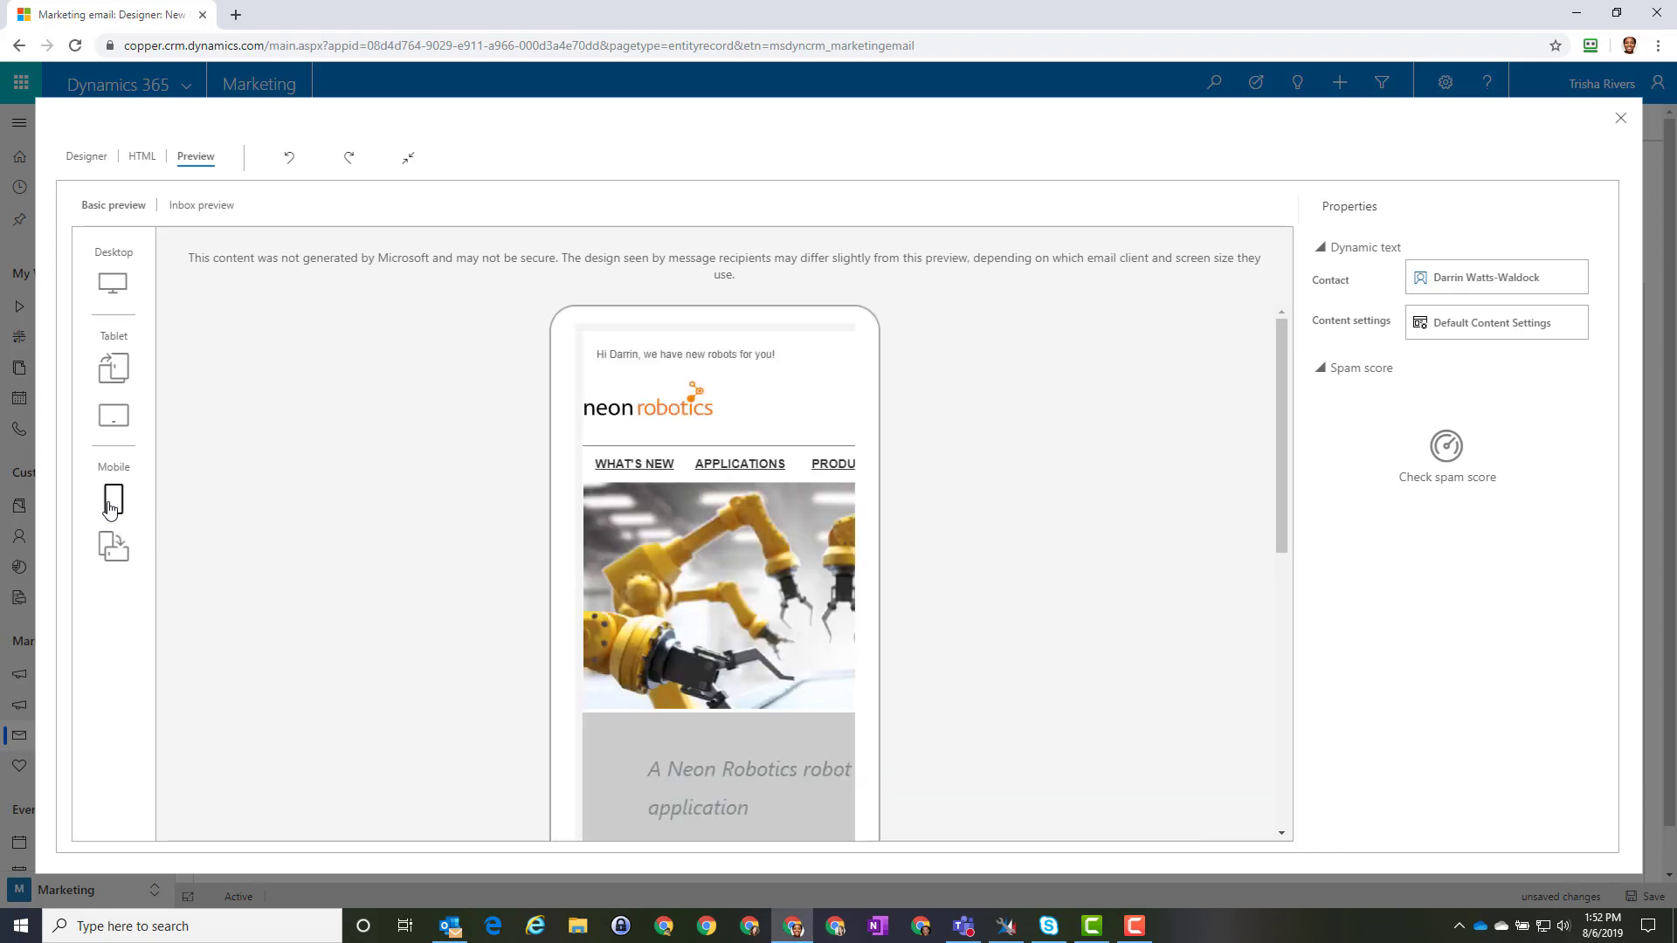
{"action": "left_click", "coordinate": [104, 296]}
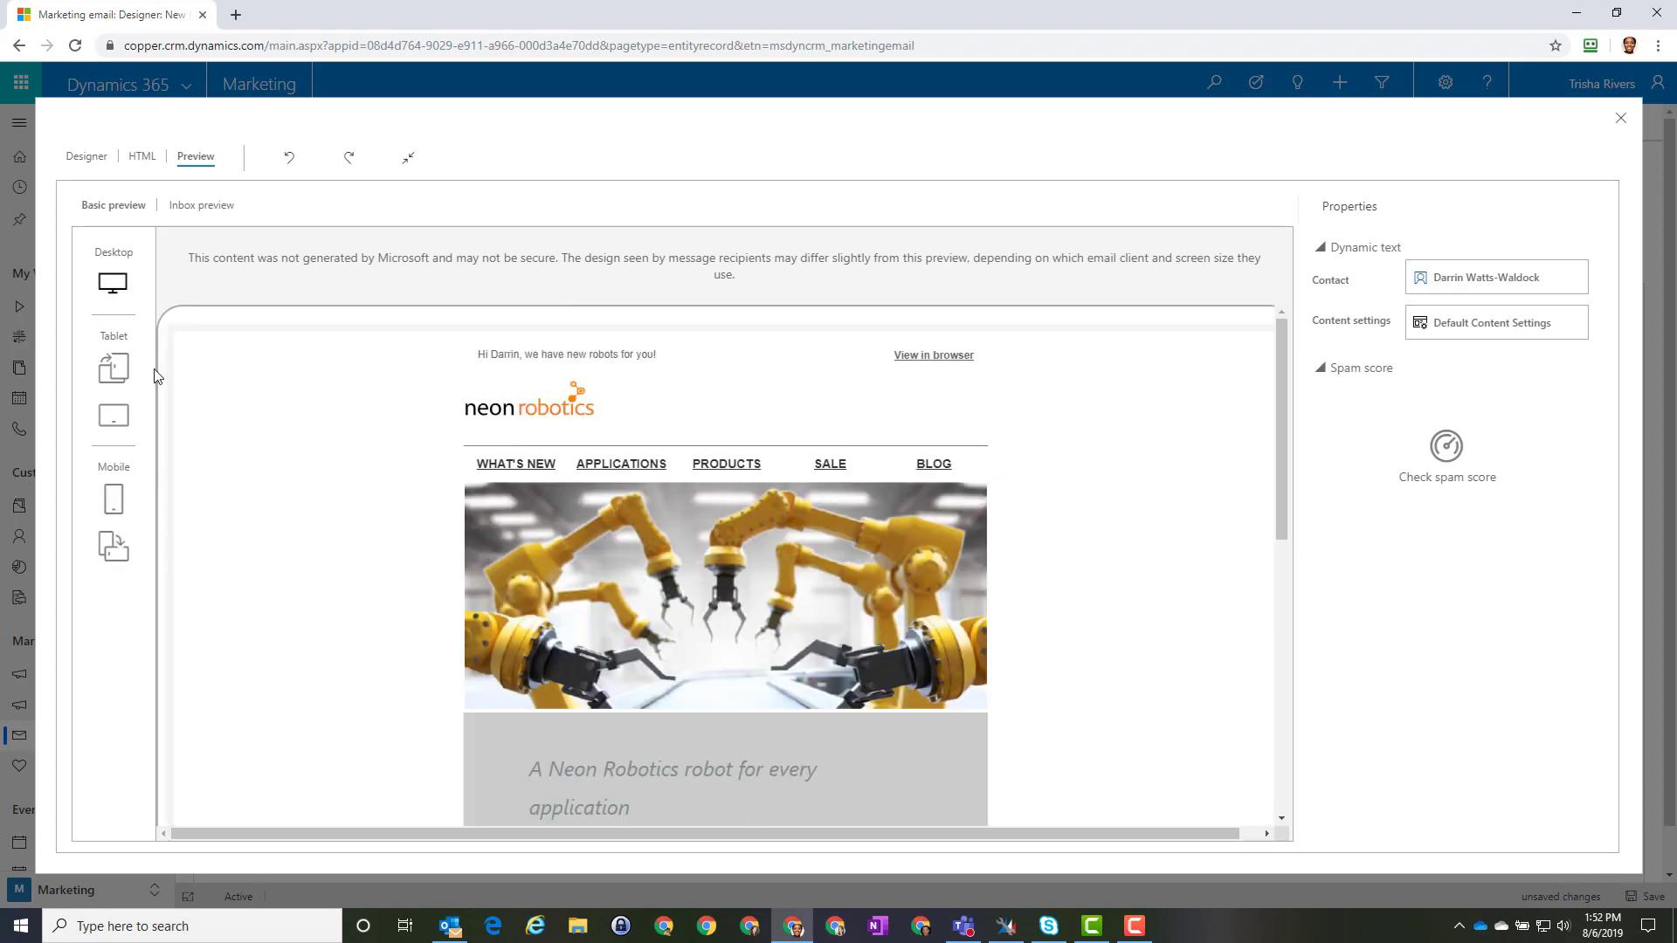
{"action": "scroll", "coordinate": [332, 609], "scroll_direction": "down", "scroll_amount": 7}
Step: Review the inbox preview across email clients, then return to the Designer
{"action": "left_click", "coordinate": [202, 207]}
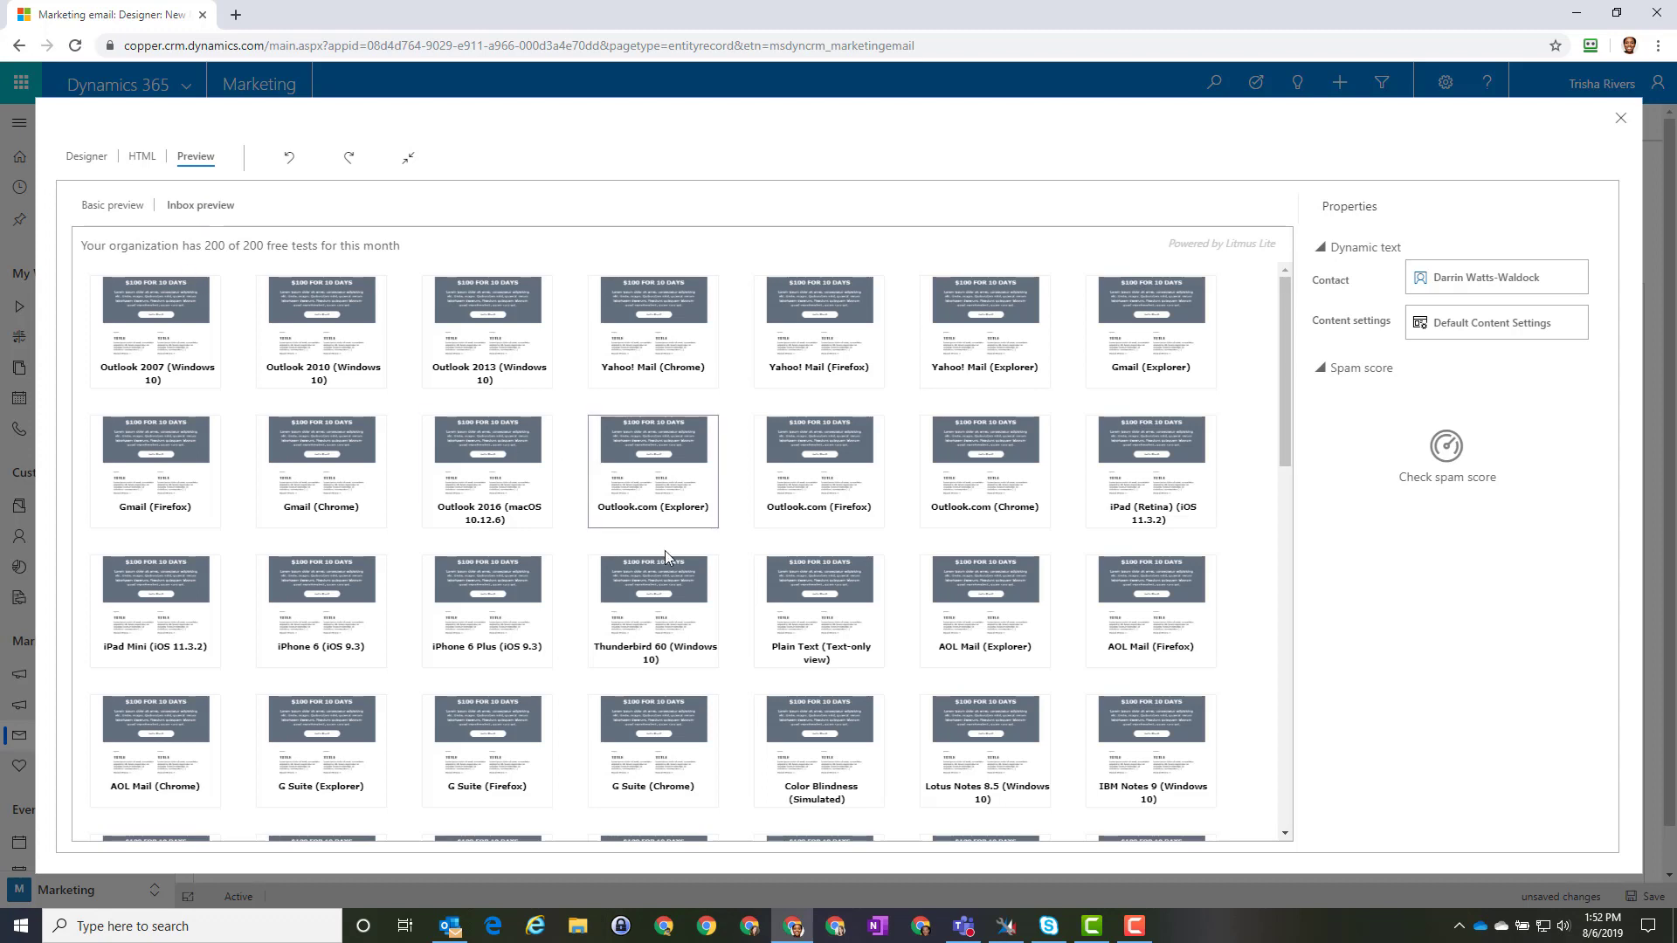
{"action": "scroll", "coordinate": [668, 558], "scroll_direction": "down", "scroll_amount": 4}
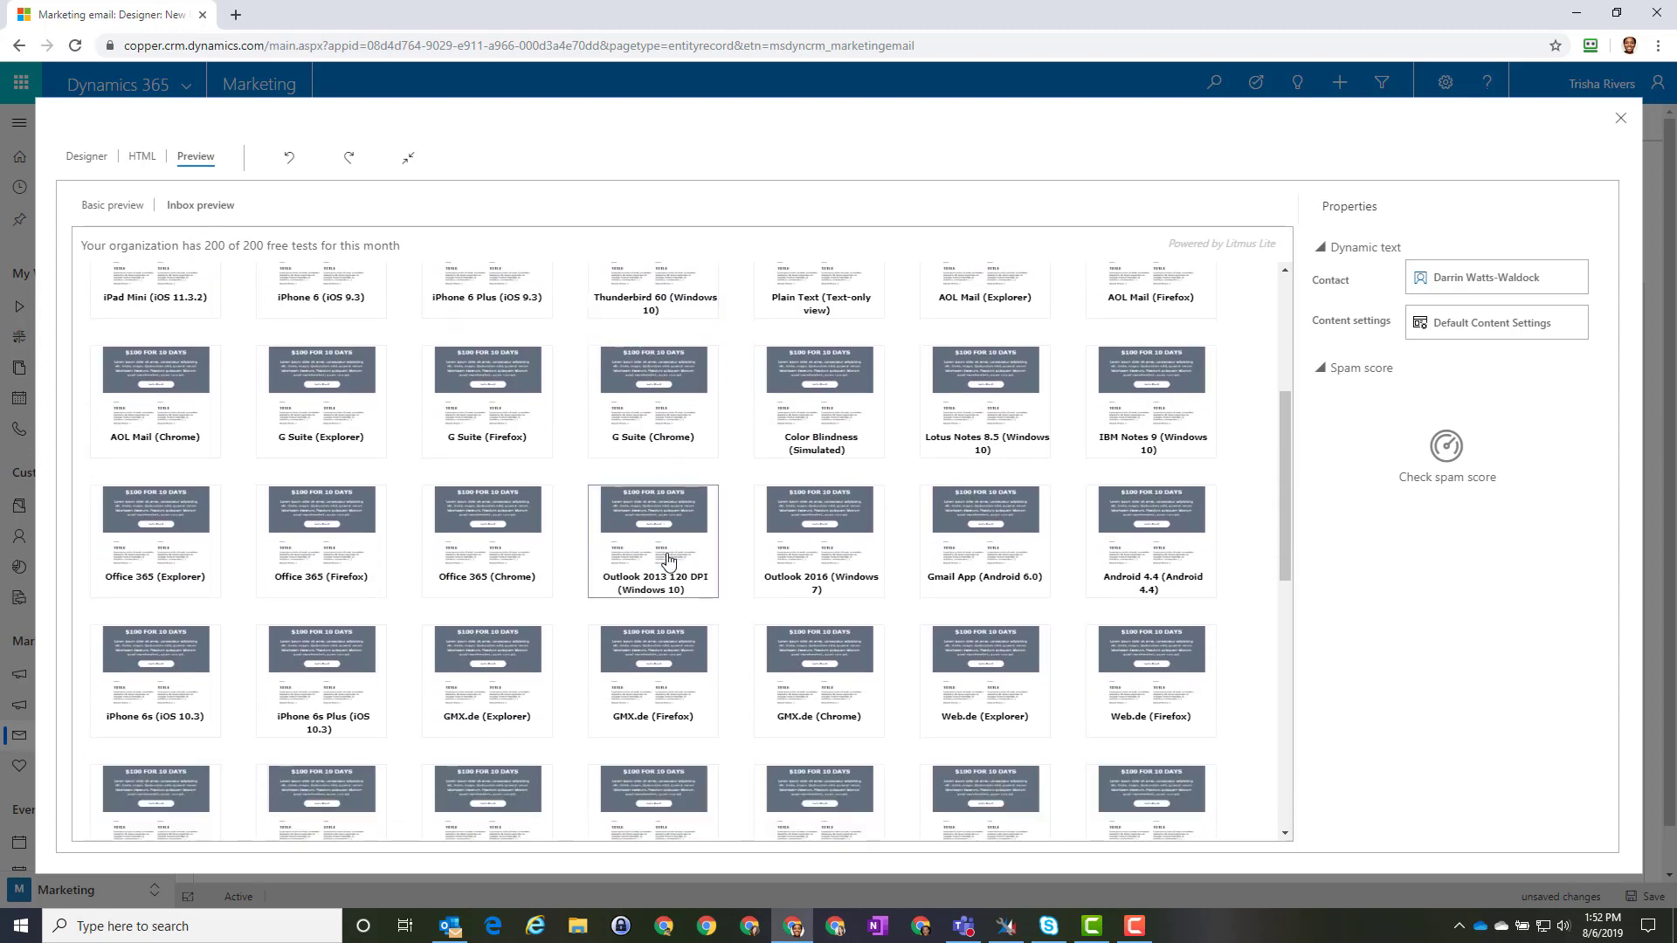
{"action": "scroll", "coordinate": [668, 559], "scroll_direction": "down", "scroll_amount": 2}
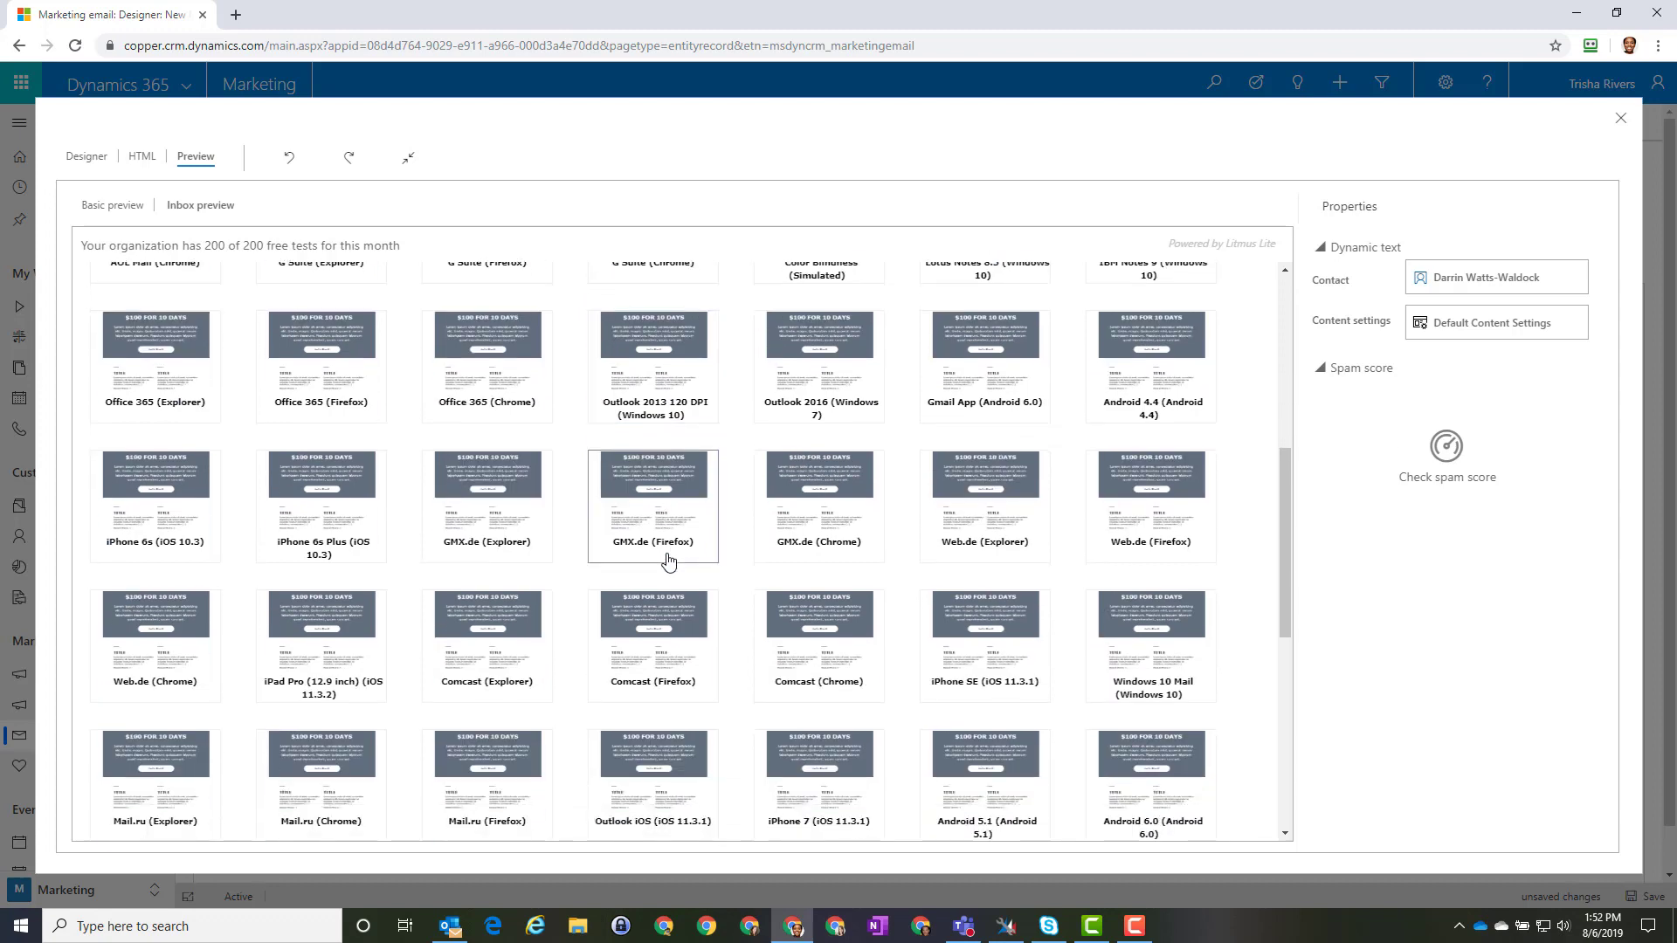
{"action": "scroll", "coordinate": [669, 559], "scroll_direction": "up", "scroll_amount": 5}
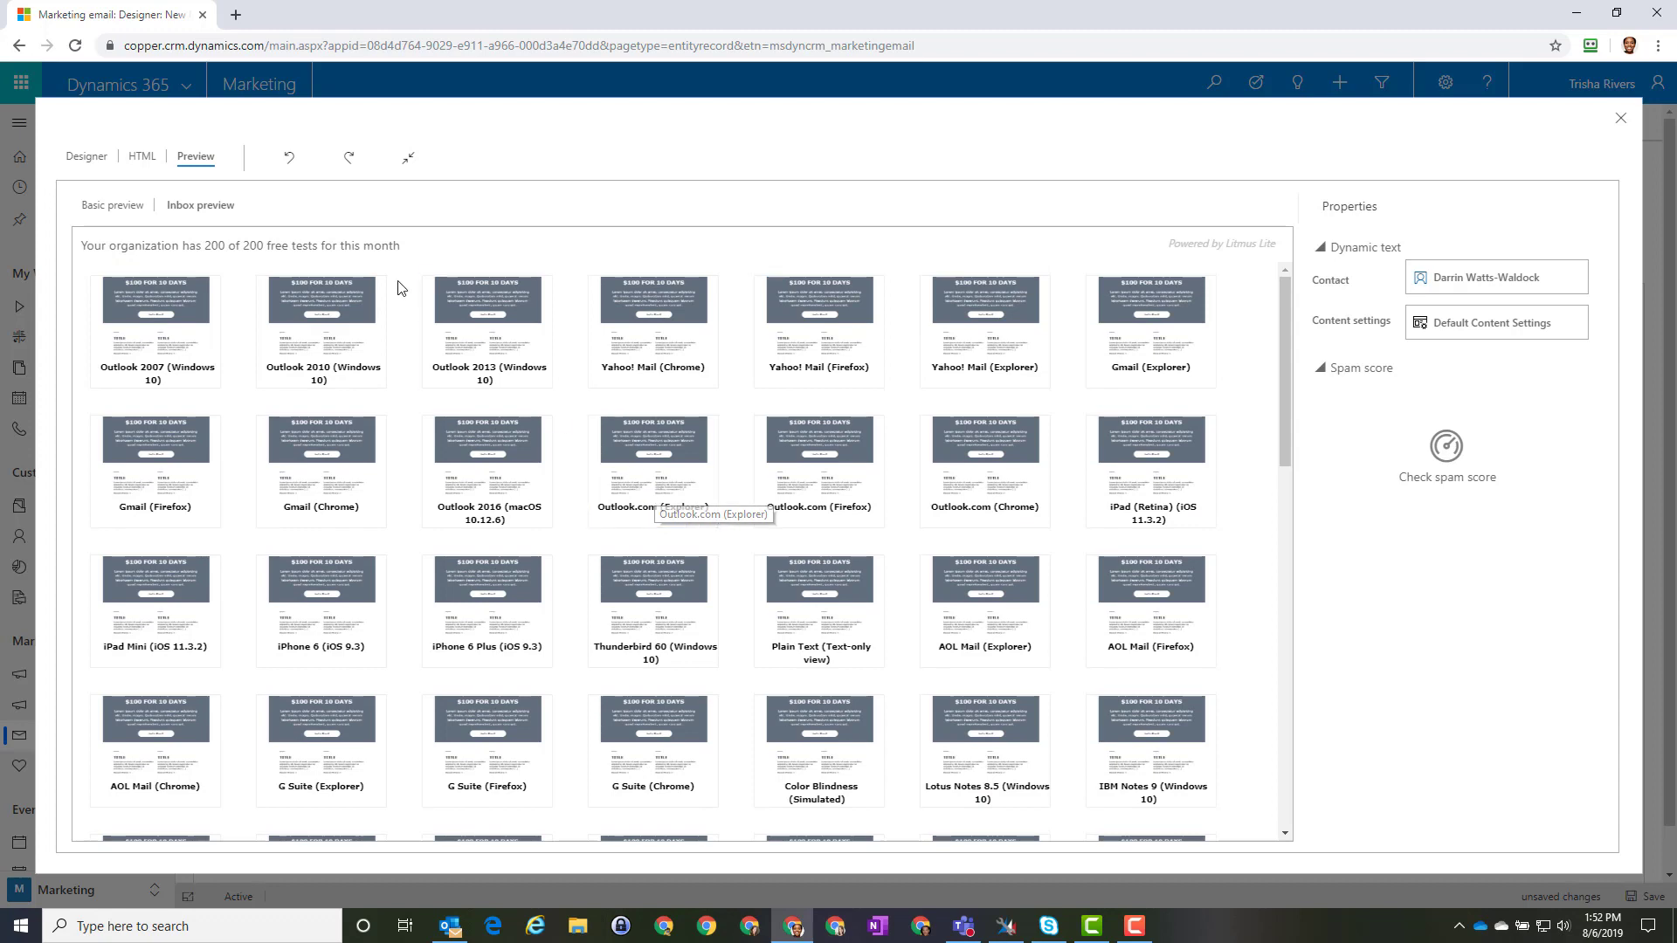
{"action": "left_click", "coordinate": [94, 160]}
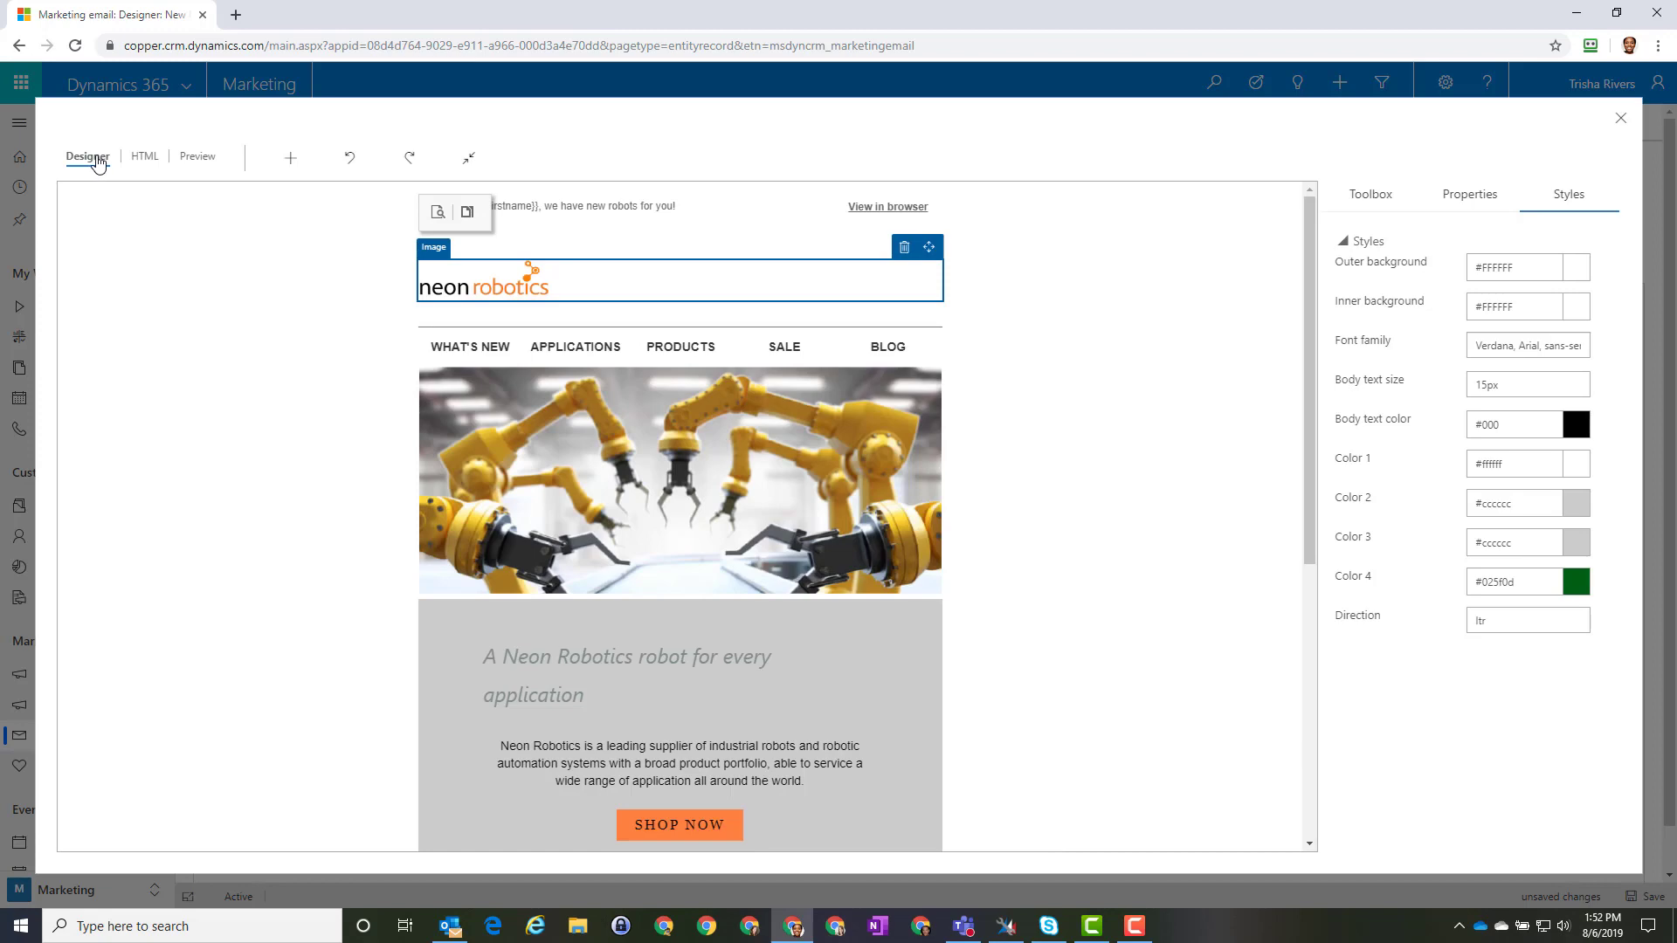
Step: Link the email to the Online-Advertising Q2 campaign in its Summary details
{"action": "left_click", "coordinate": [1620, 117]}
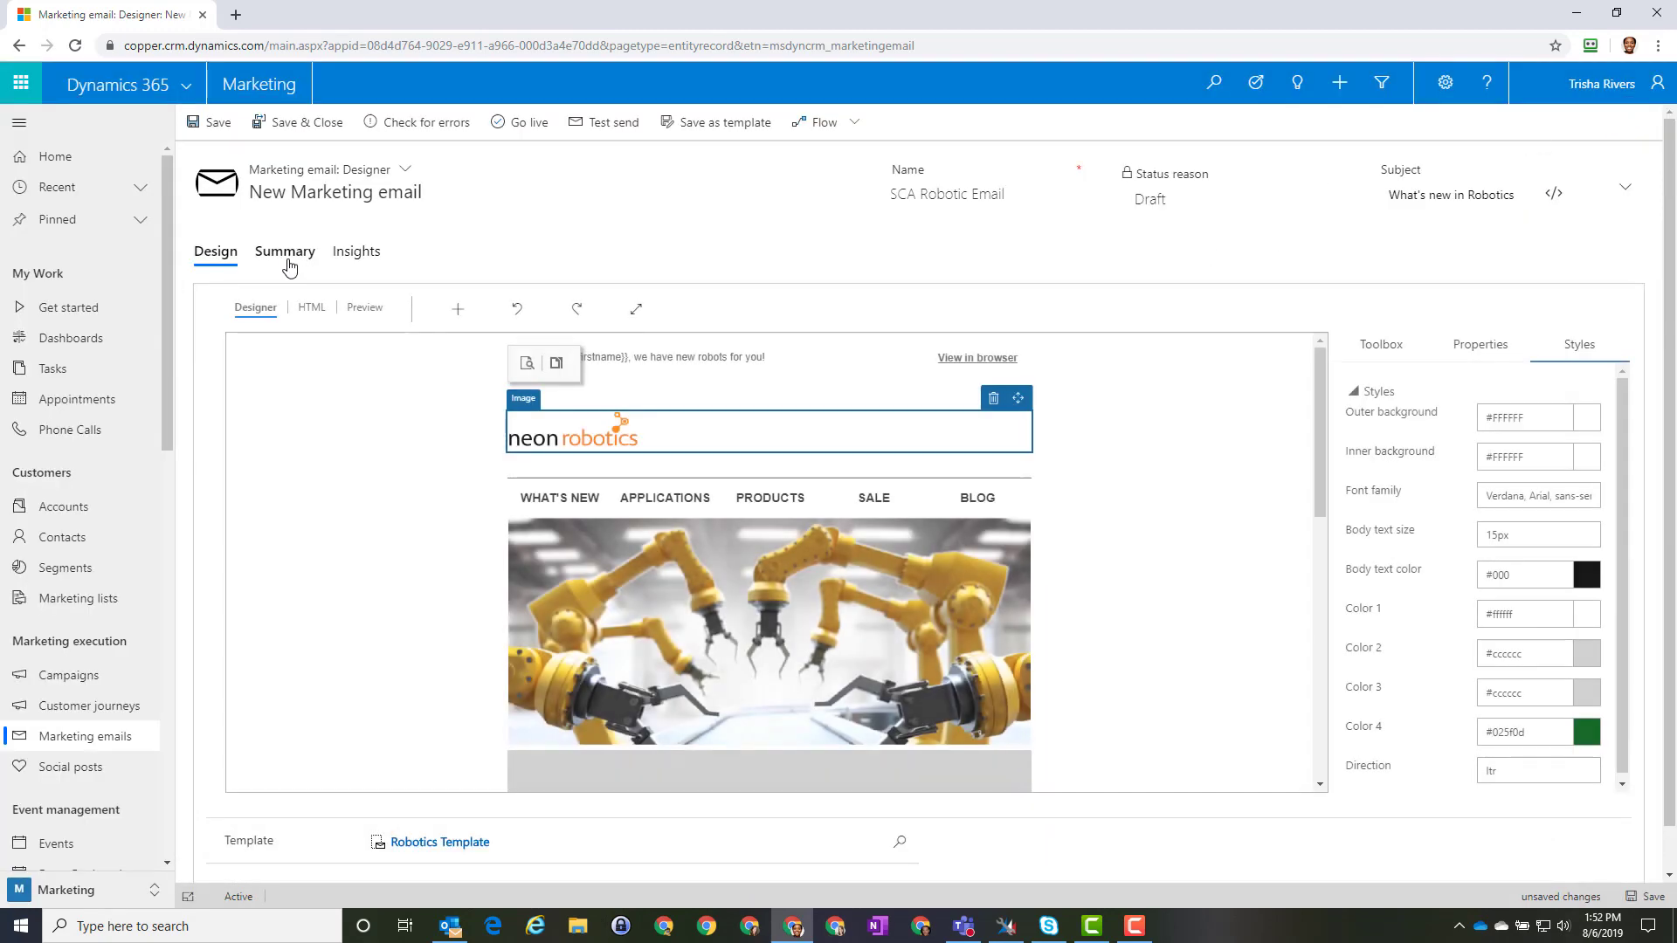
{"action": "left_click", "coordinate": [284, 254]}
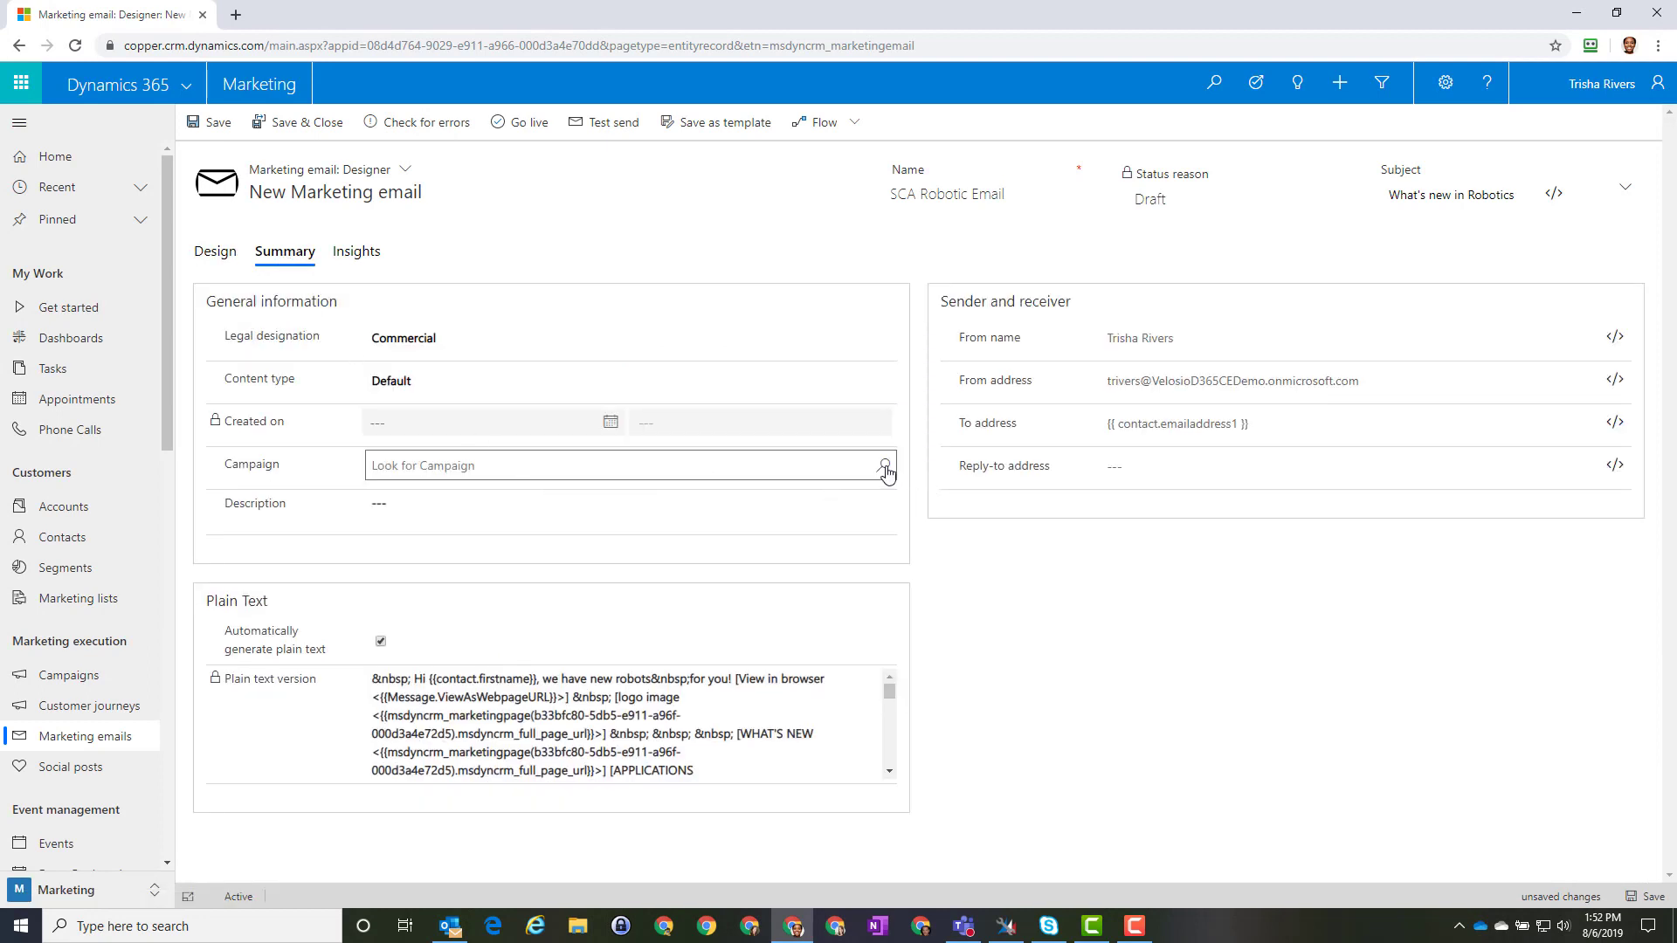
{"action": "left_click", "coordinate": [886, 467]}
{"action": "left_click", "coordinate": [451, 545]}
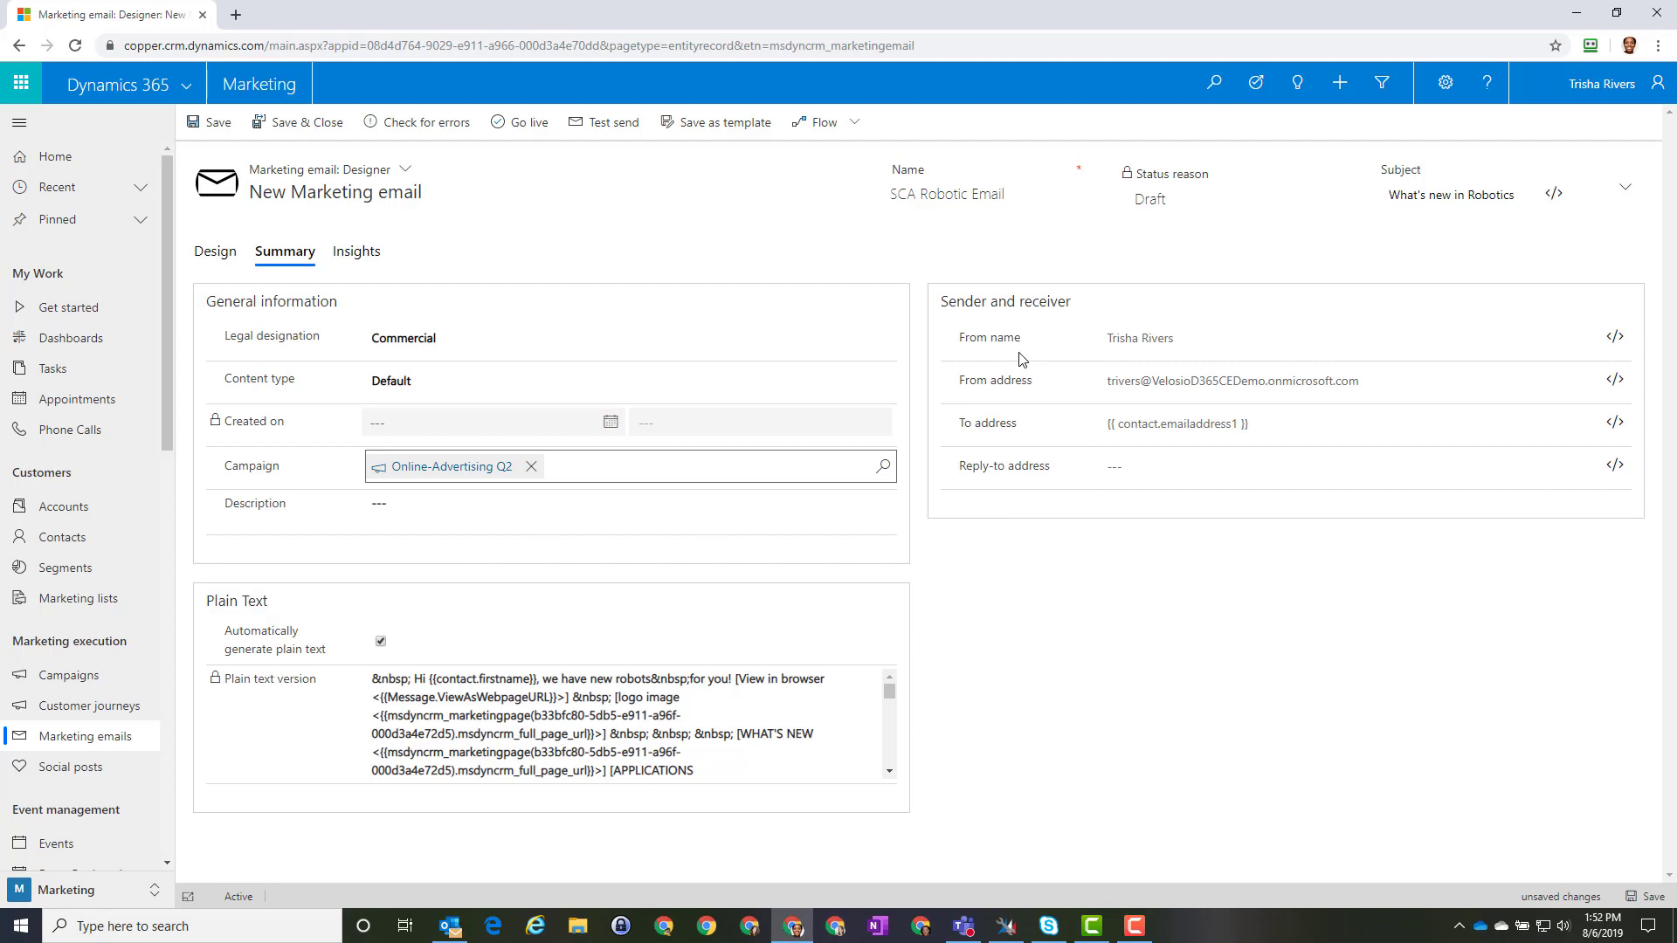
Step: Change the email's From name to 'Neon Robotics'
{"action": "left_click", "coordinate": [1174, 338]}
{"action": "left_click_drag", "start_coordinate": [1174, 338], "coordinate": [1100, 340]}
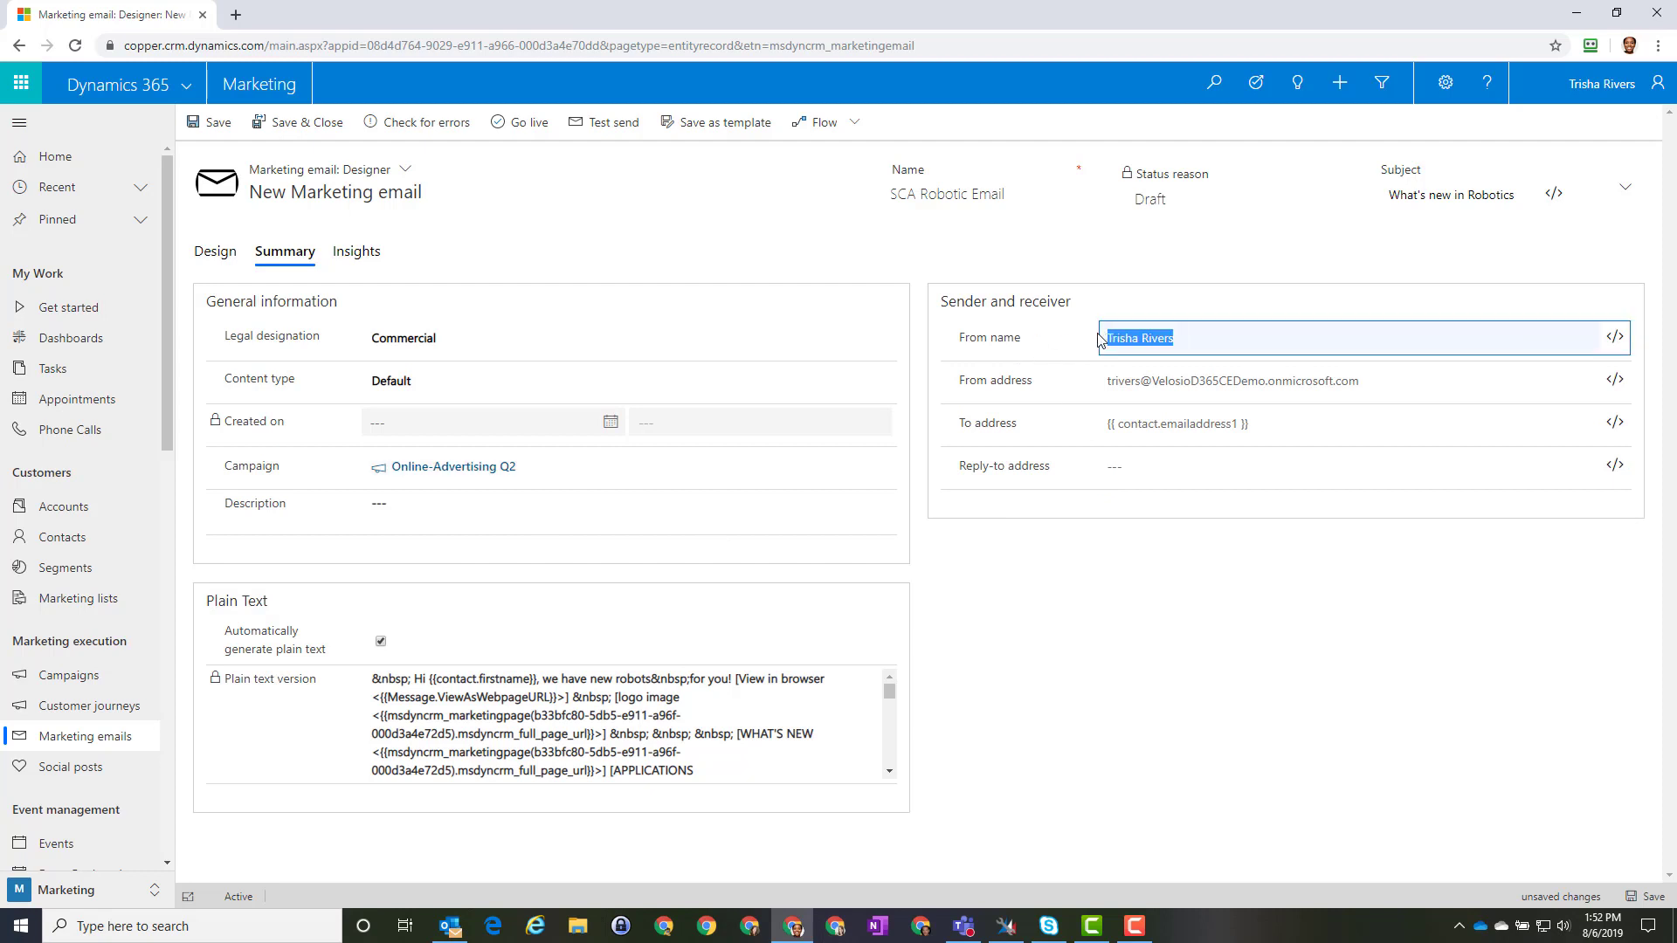
{"action": "type", "text": "Neon Robotics"}
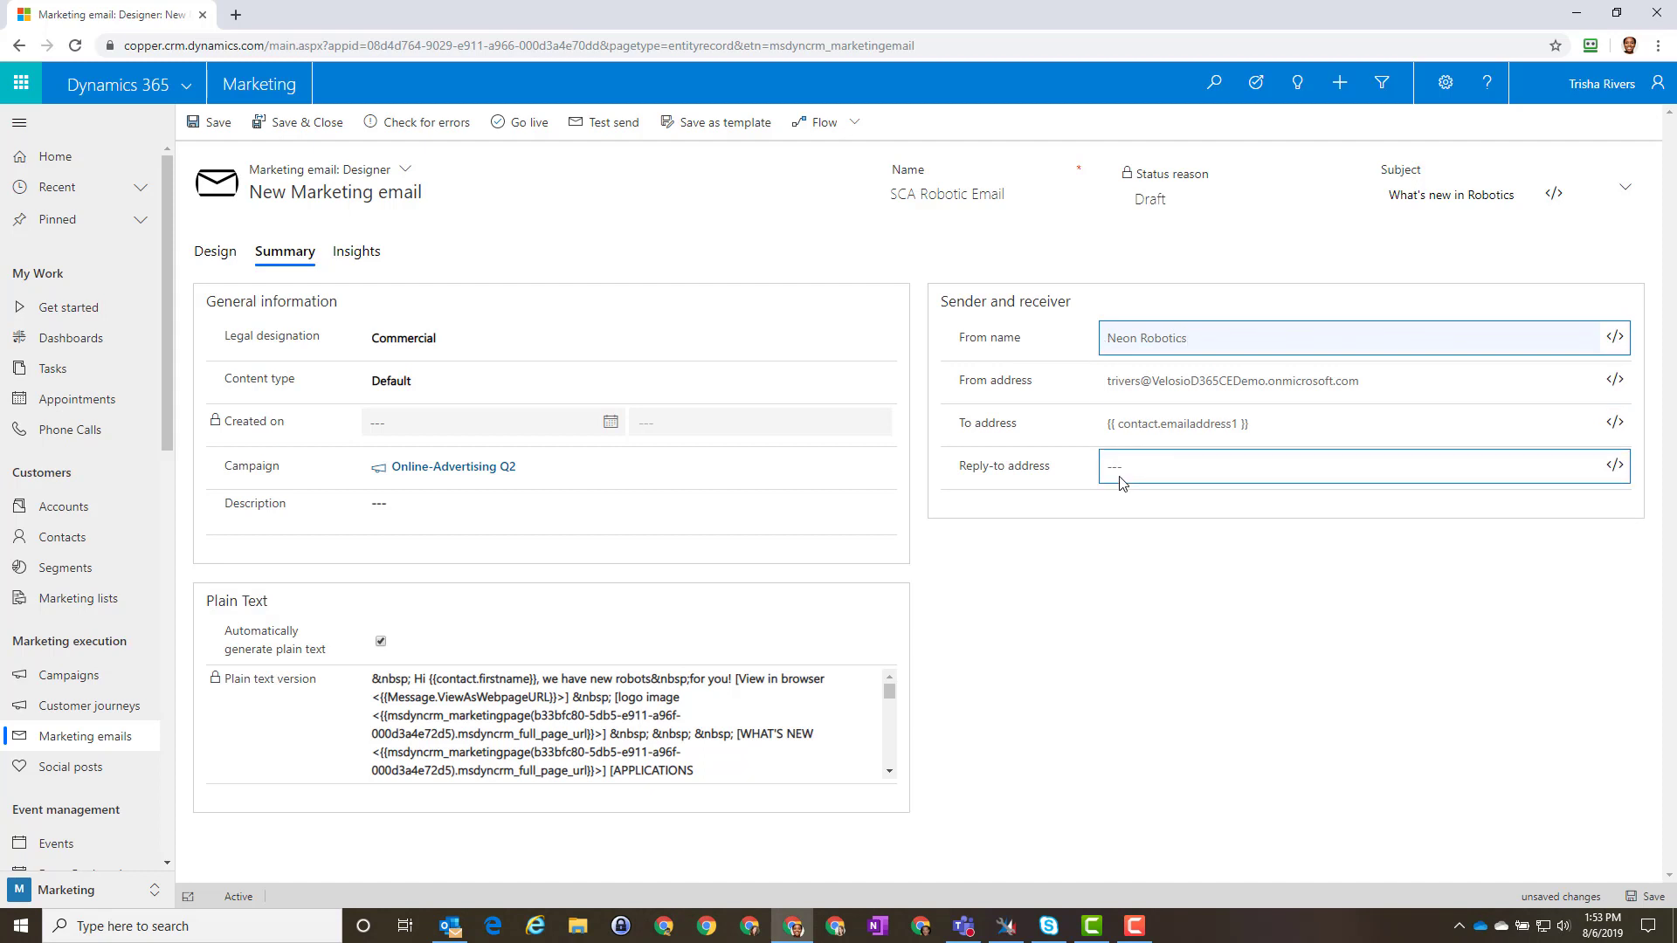
Step: Save SCA Robotic Email, run Check for errors, and take it live
{"action": "left_click", "coordinate": [208, 128]}
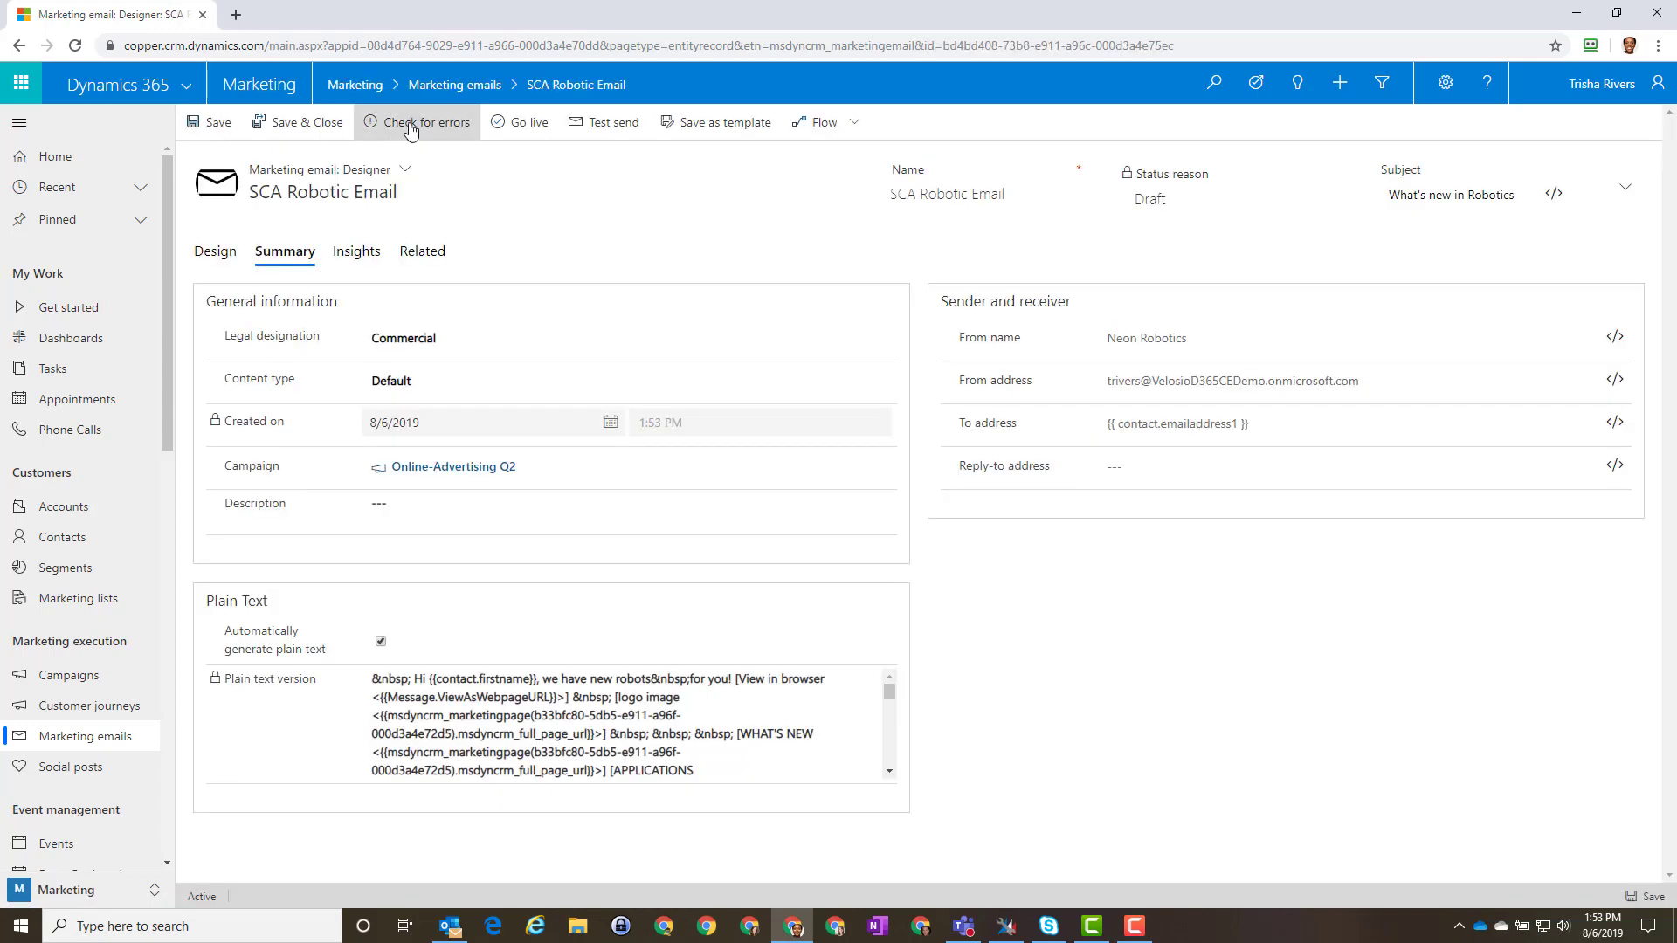
{"action": "left_click", "coordinate": [411, 130]}
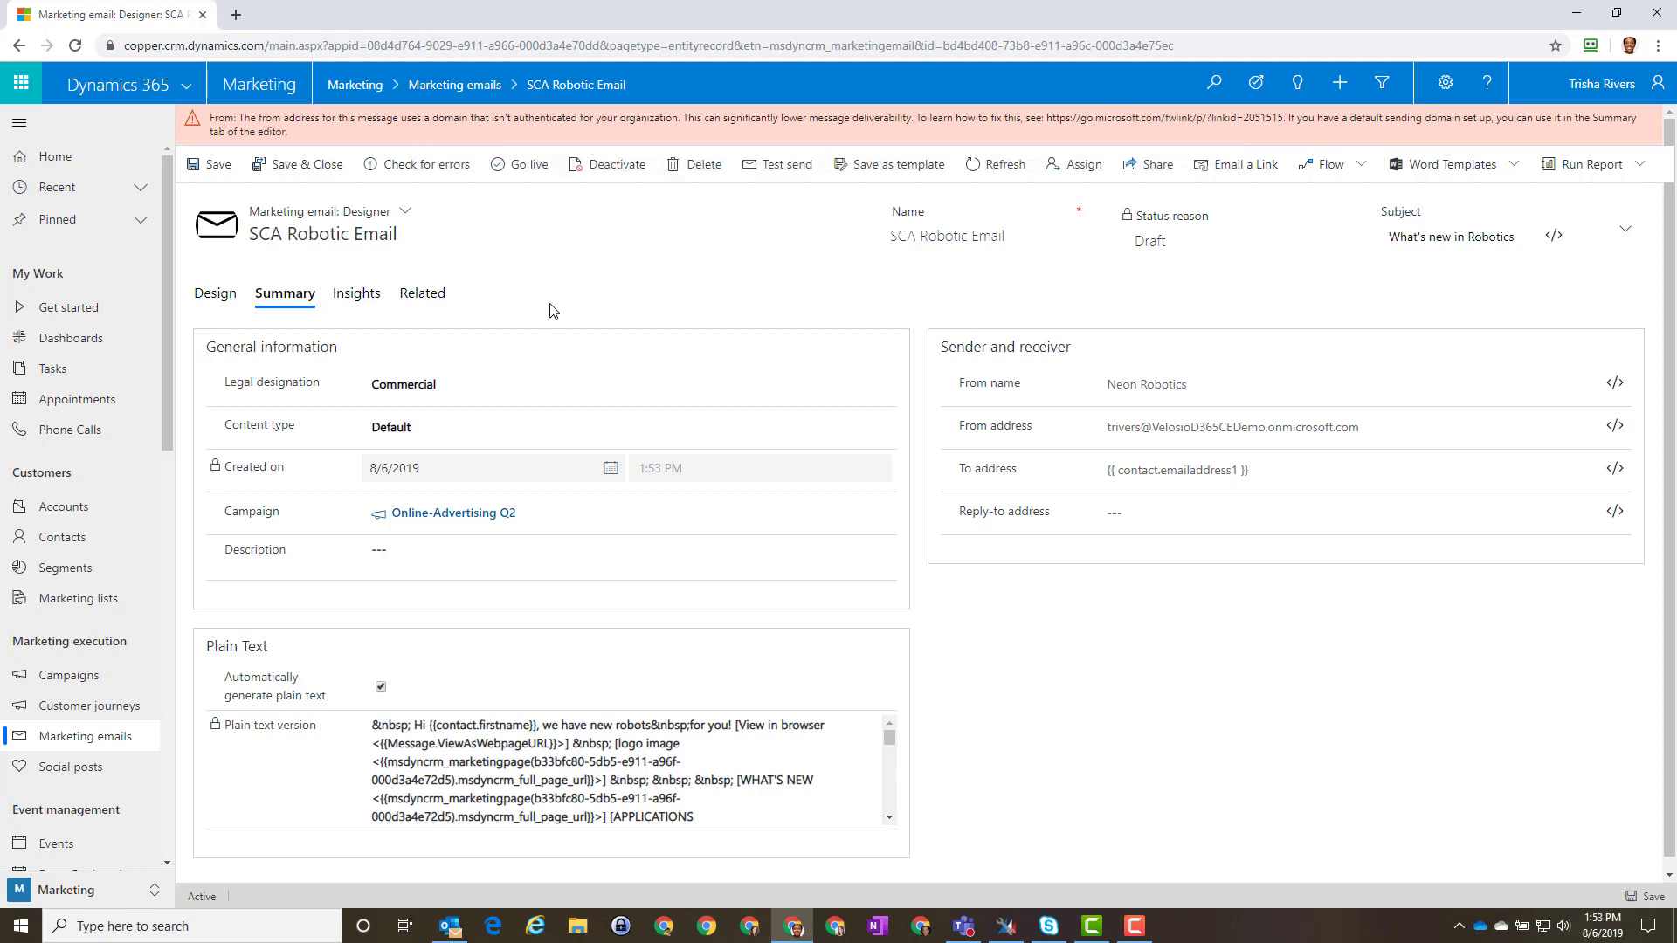
{"action": "left_click", "coordinate": [531, 168]}
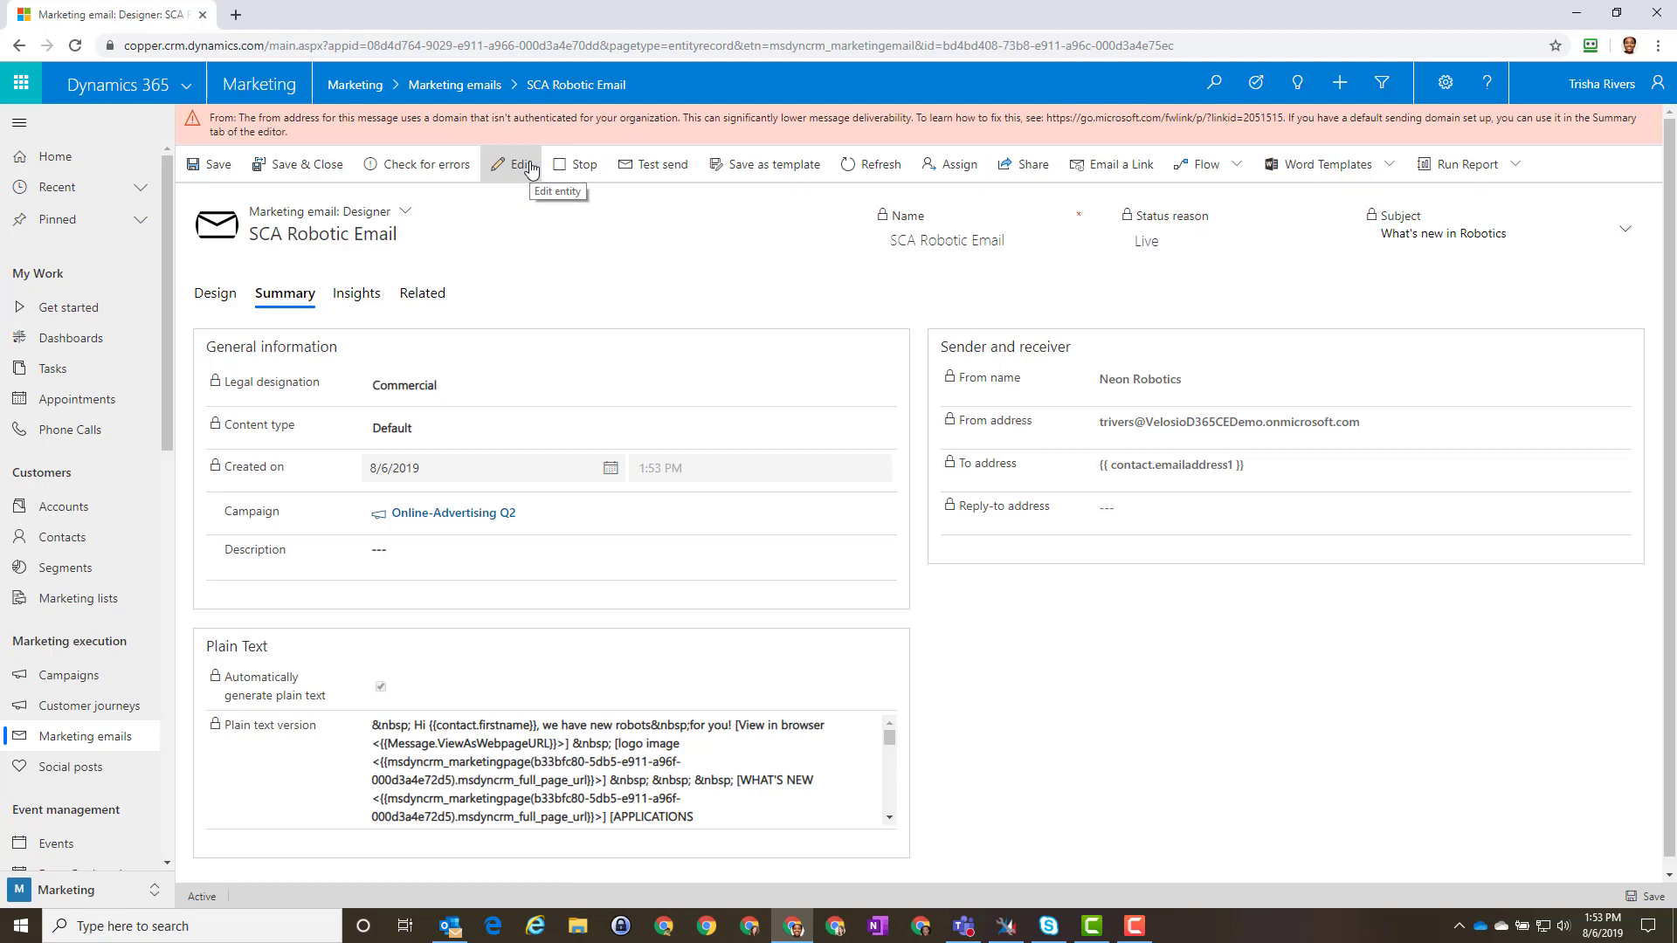
Step: Go to Get started and use Find segment to list the active segments
{"action": "double_click", "coordinate": [87, 310]}
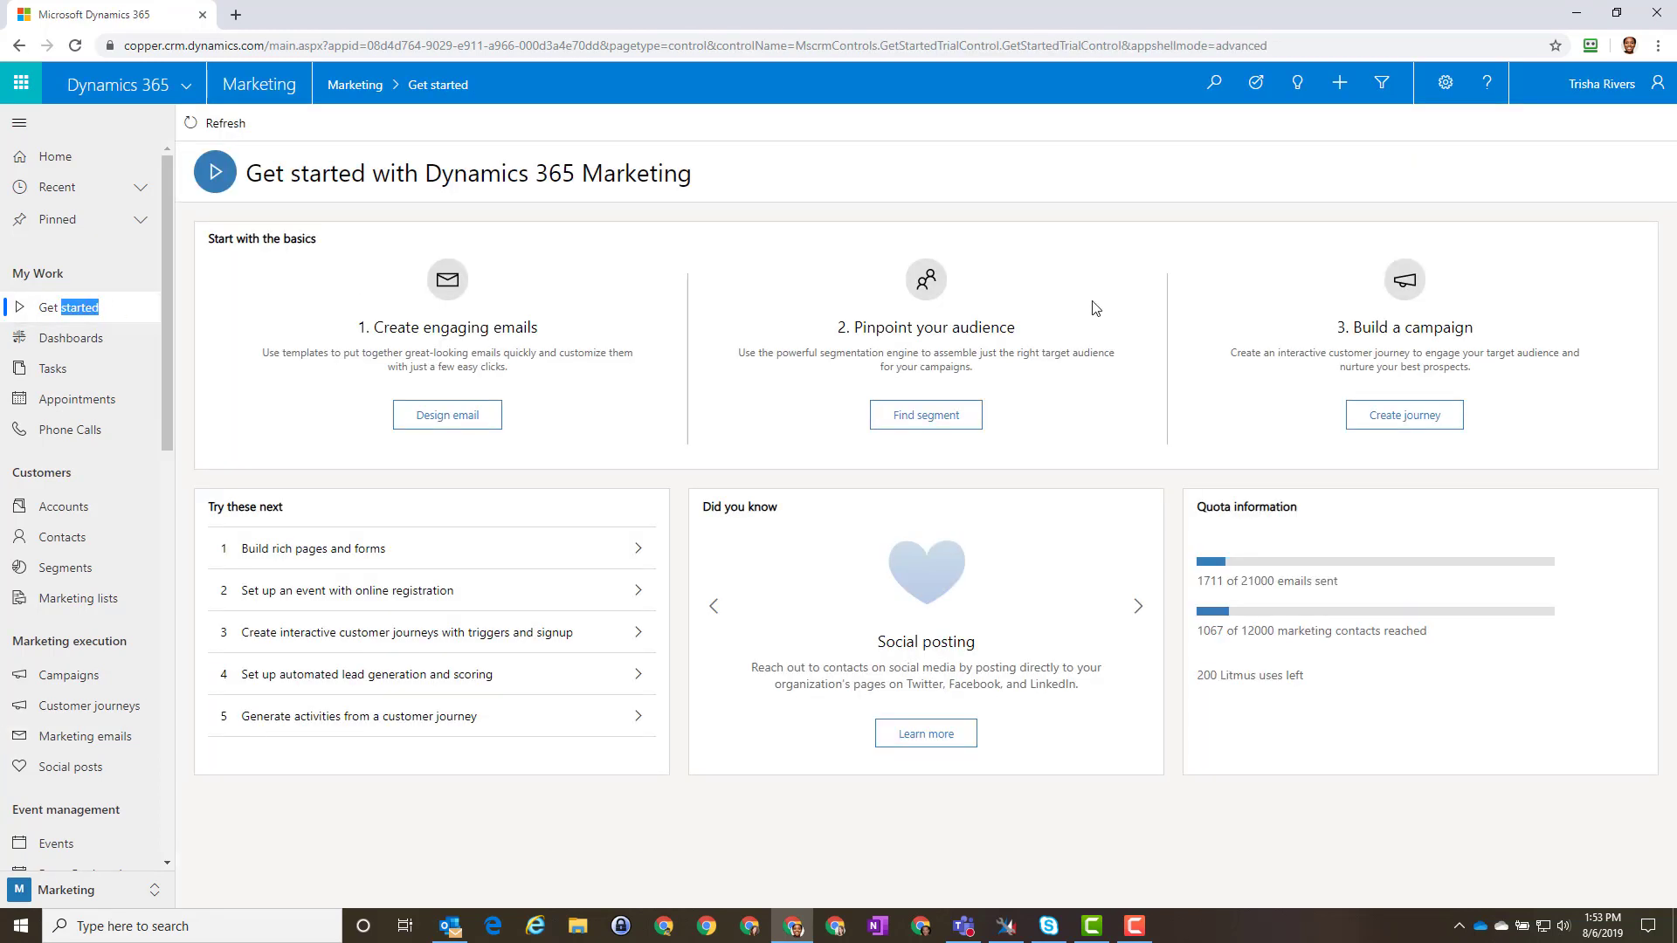
{"action": "left_click", "coordinate": [924, 416]}
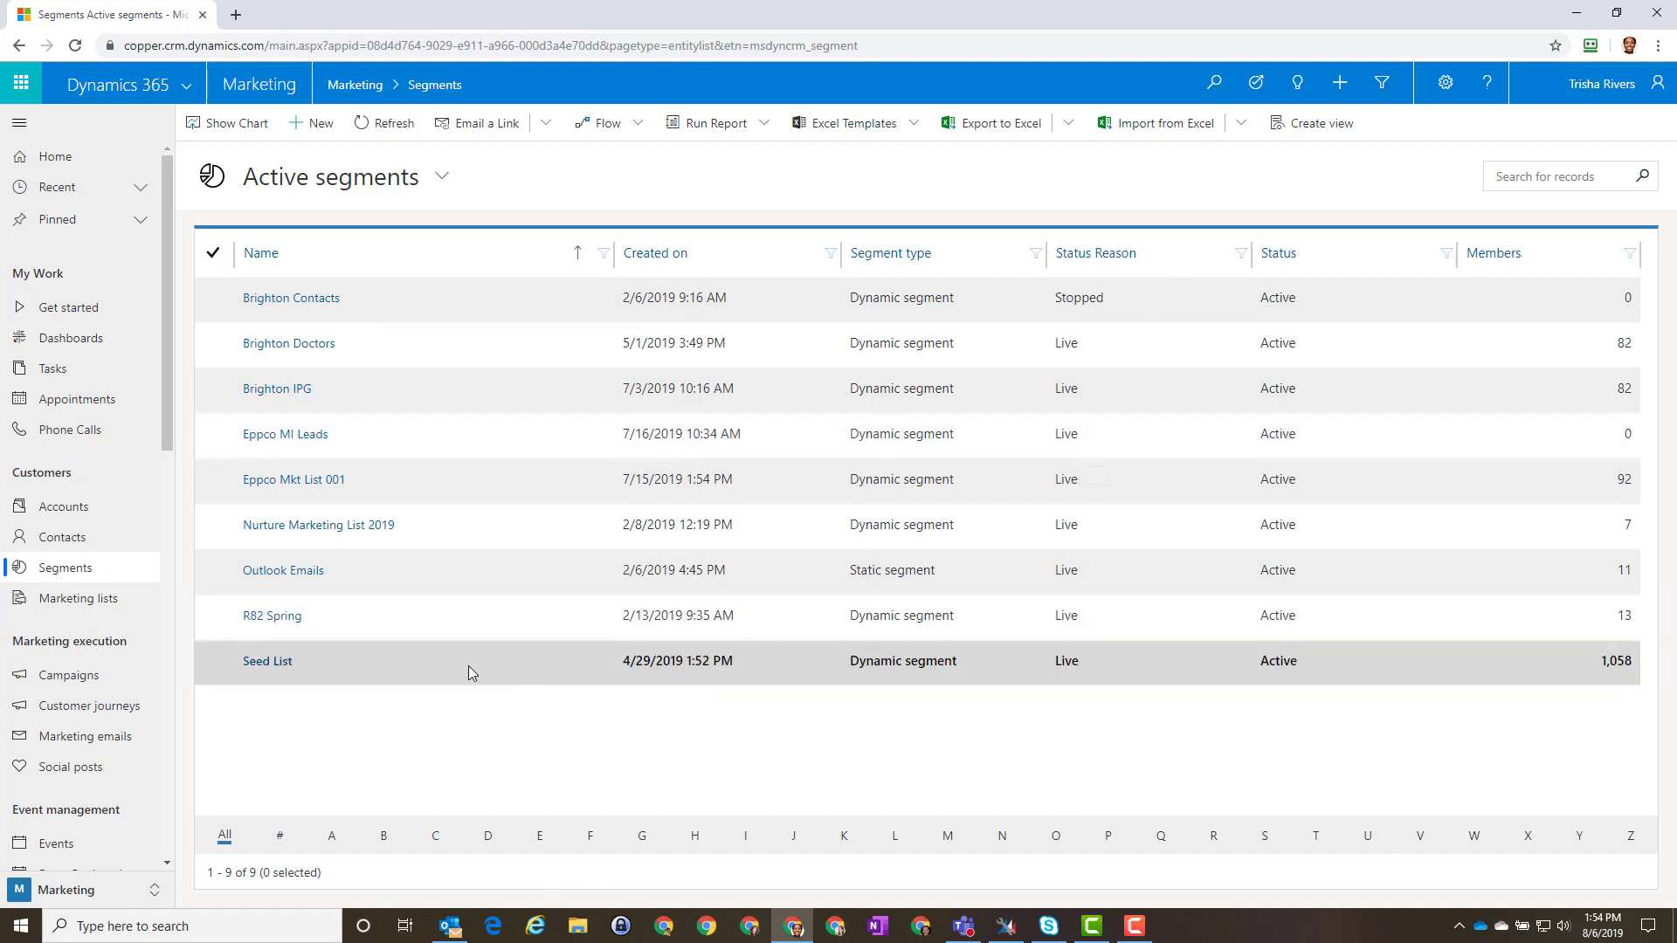
{"action": "left_click", "coordinate": [287, 571]}
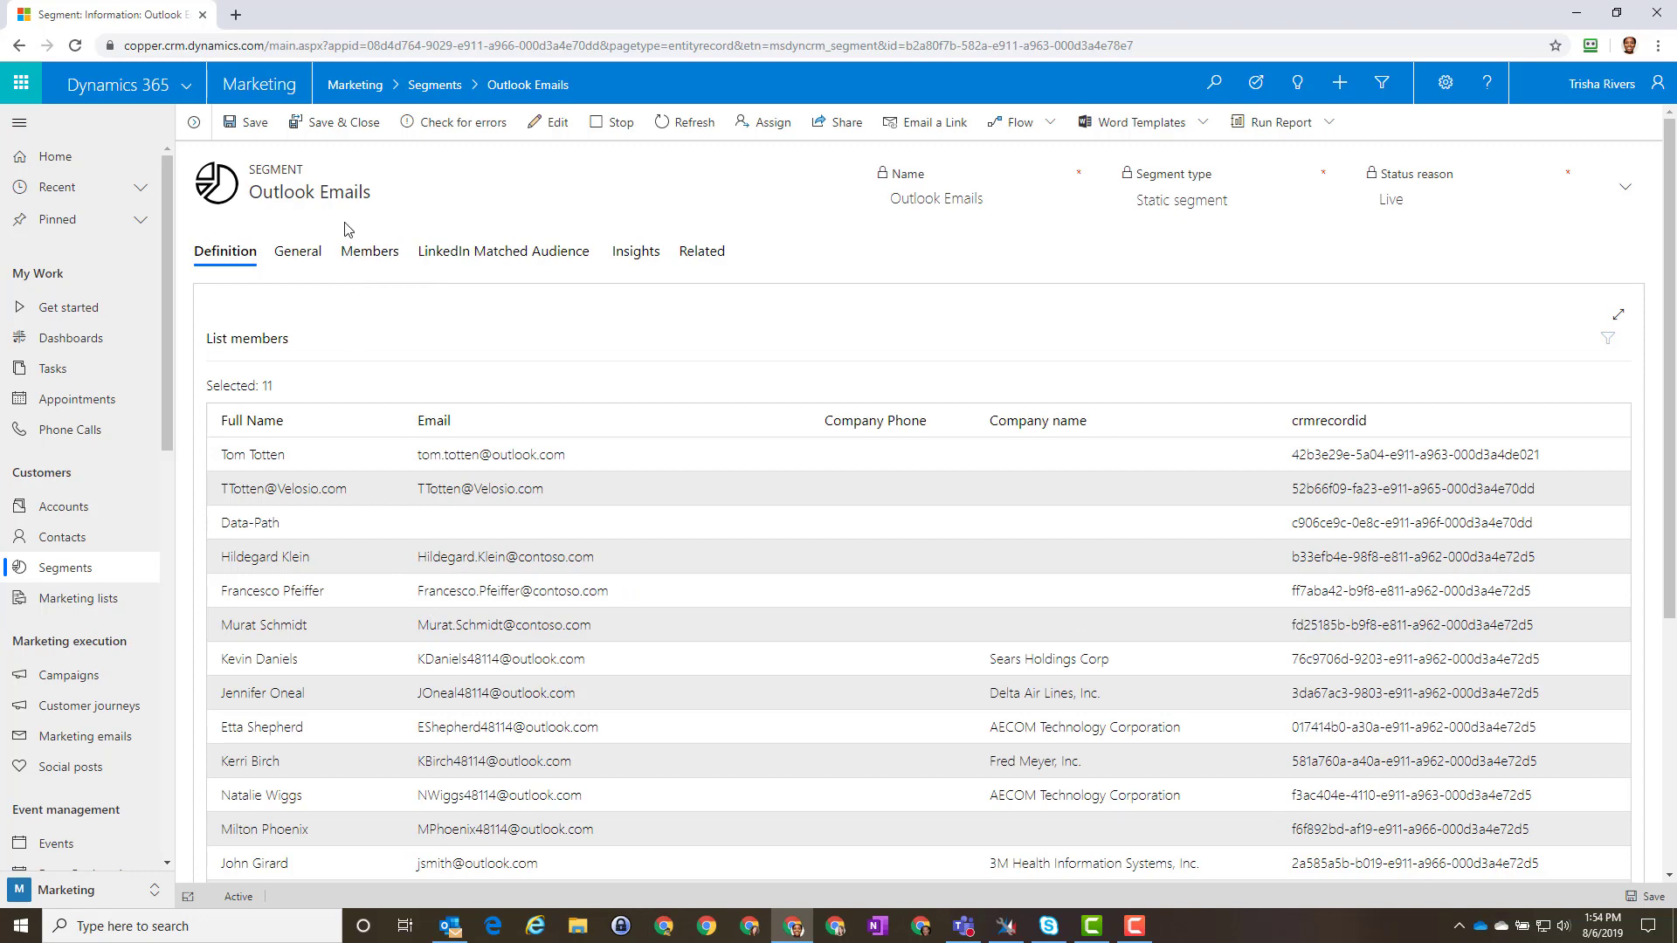
{"action": "left_click", "coordinate": [63, 568]}
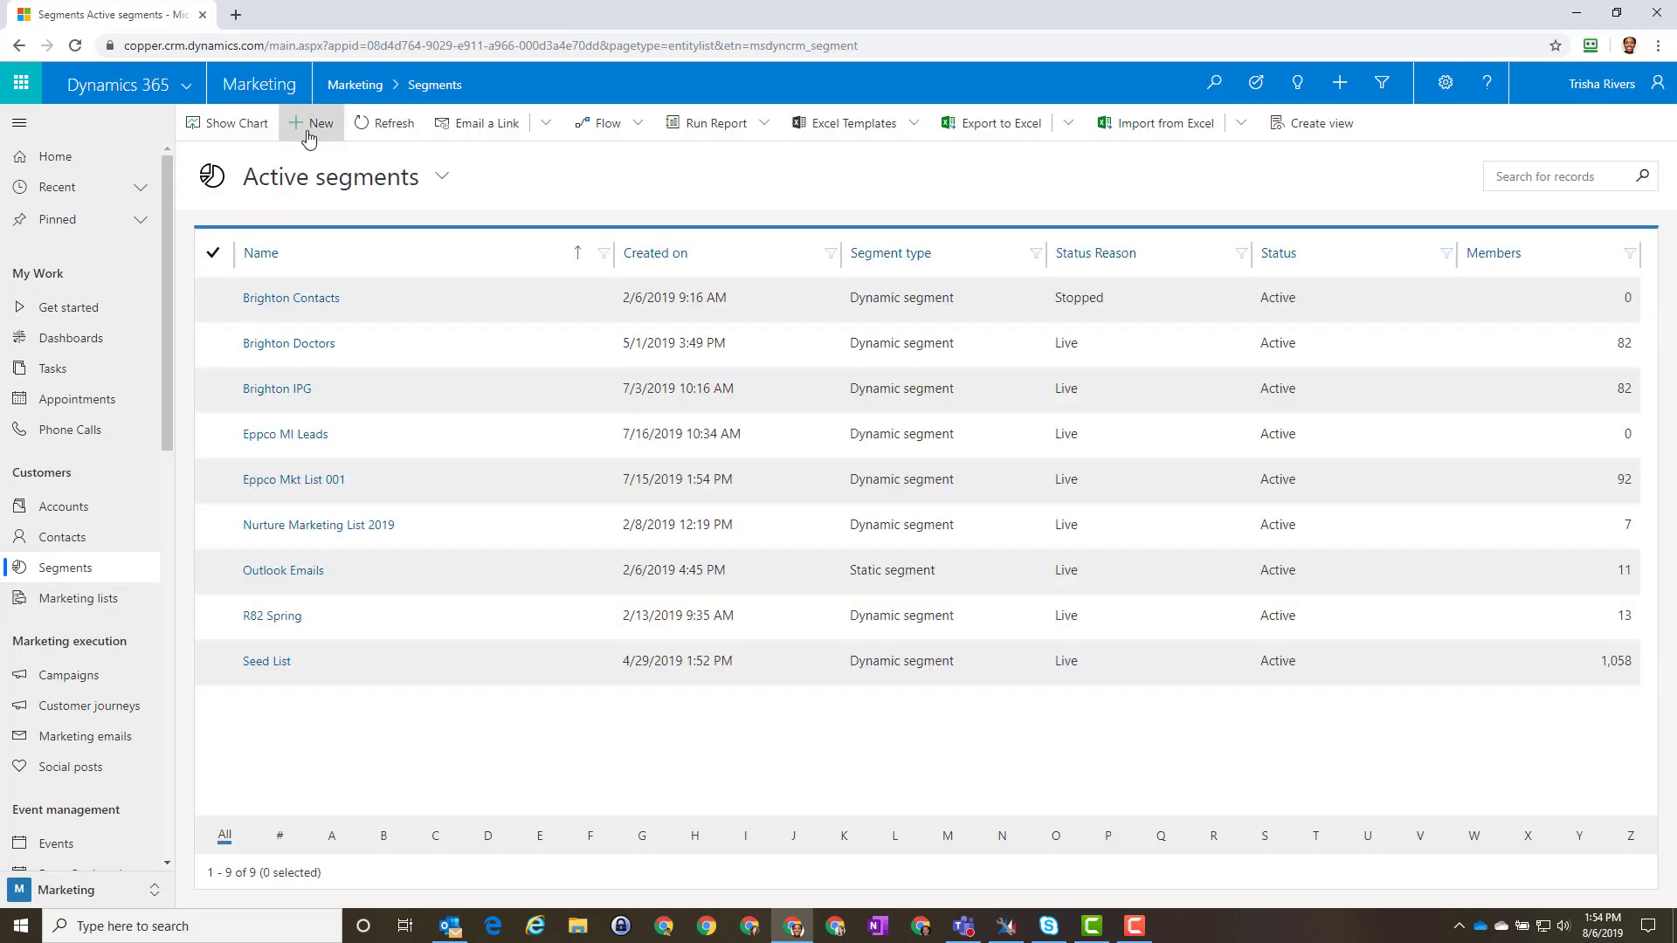
Step: Create a new segment whose condition uses the Contact entity
{"action": "left_click", "coordinate": [311, 125]}
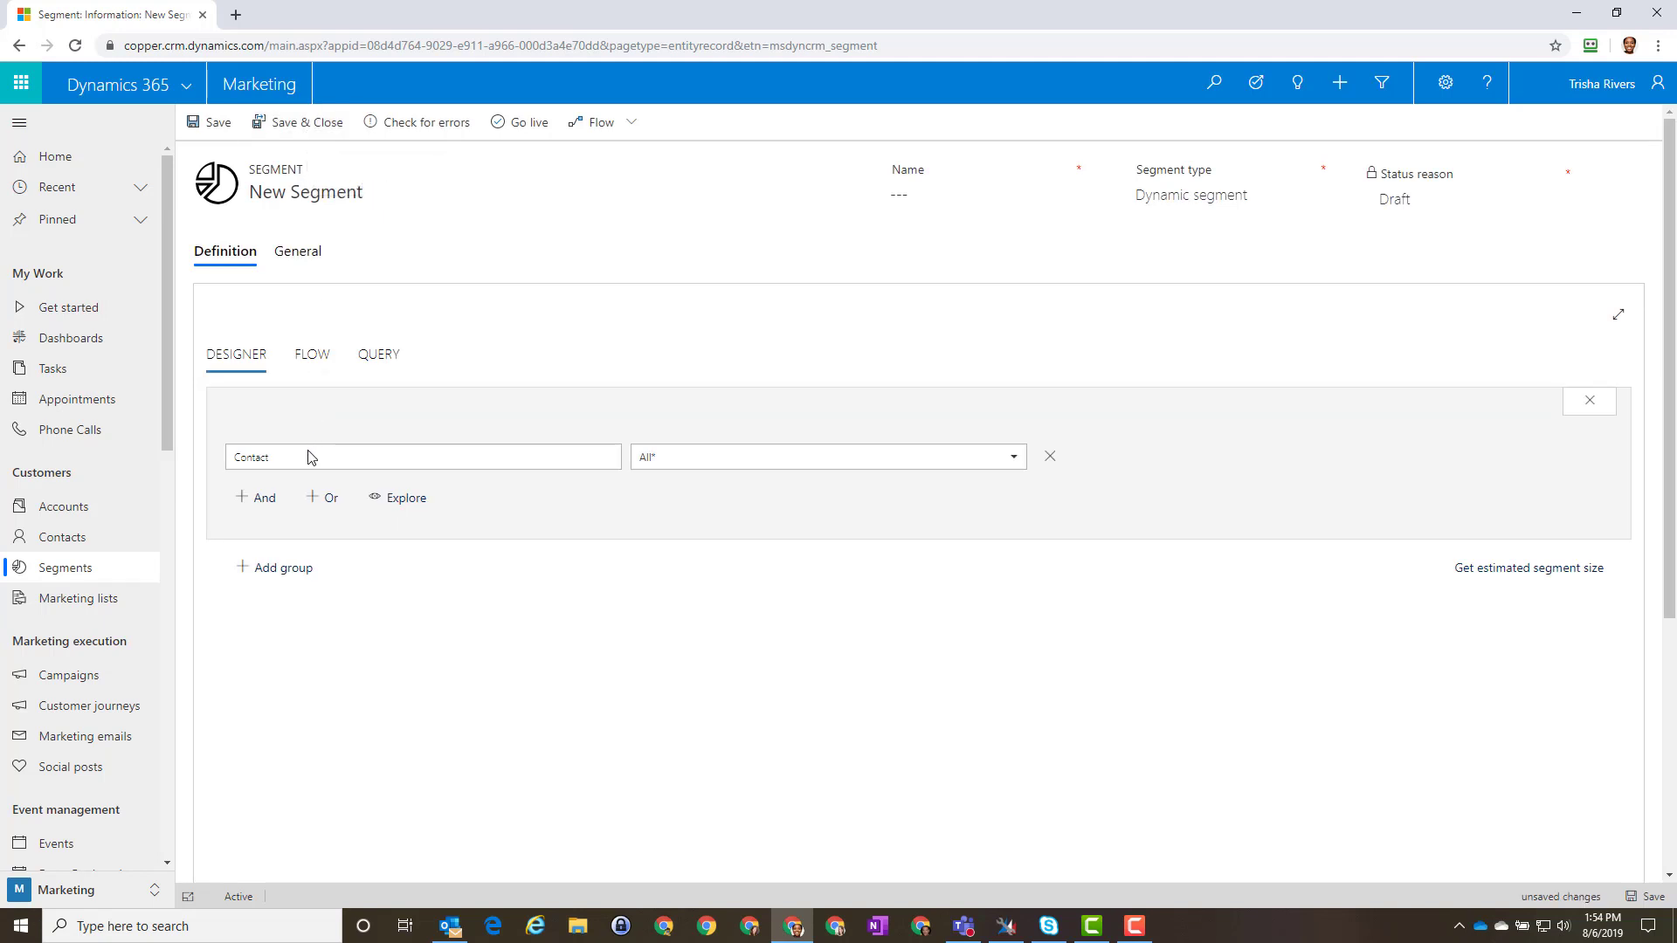
{"action": "left_click", "coordinate": [1012, 460]}
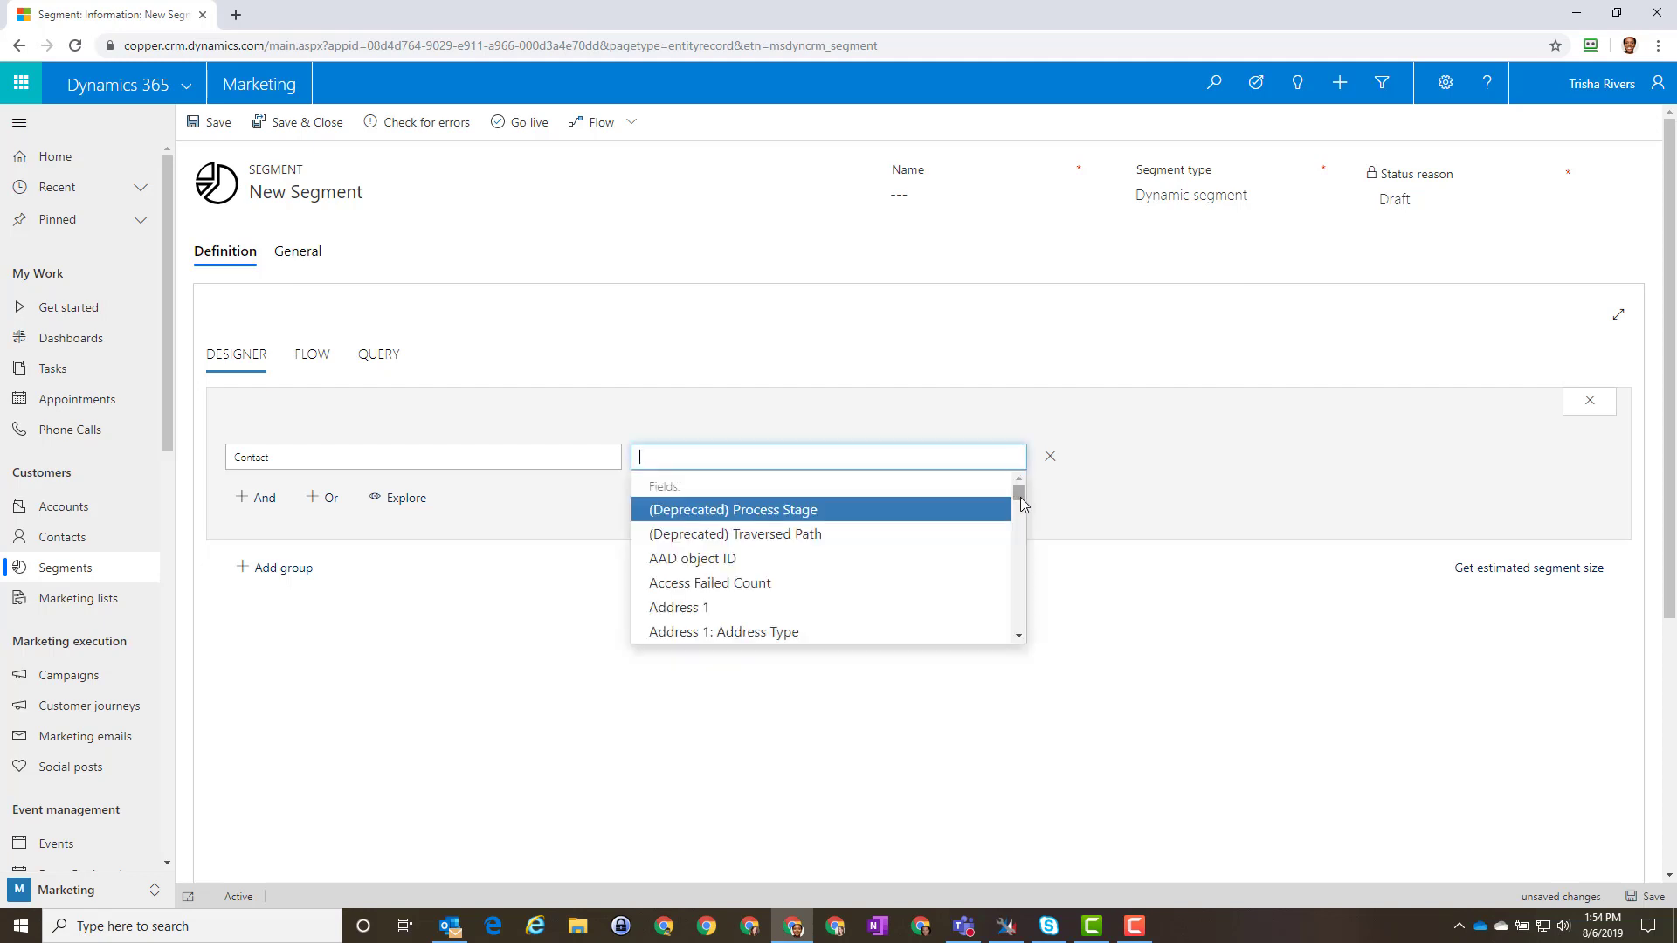
{"action": "left_click_drag", "start_coordinate": [1020, 496], "coordinate": [1016, 526]}
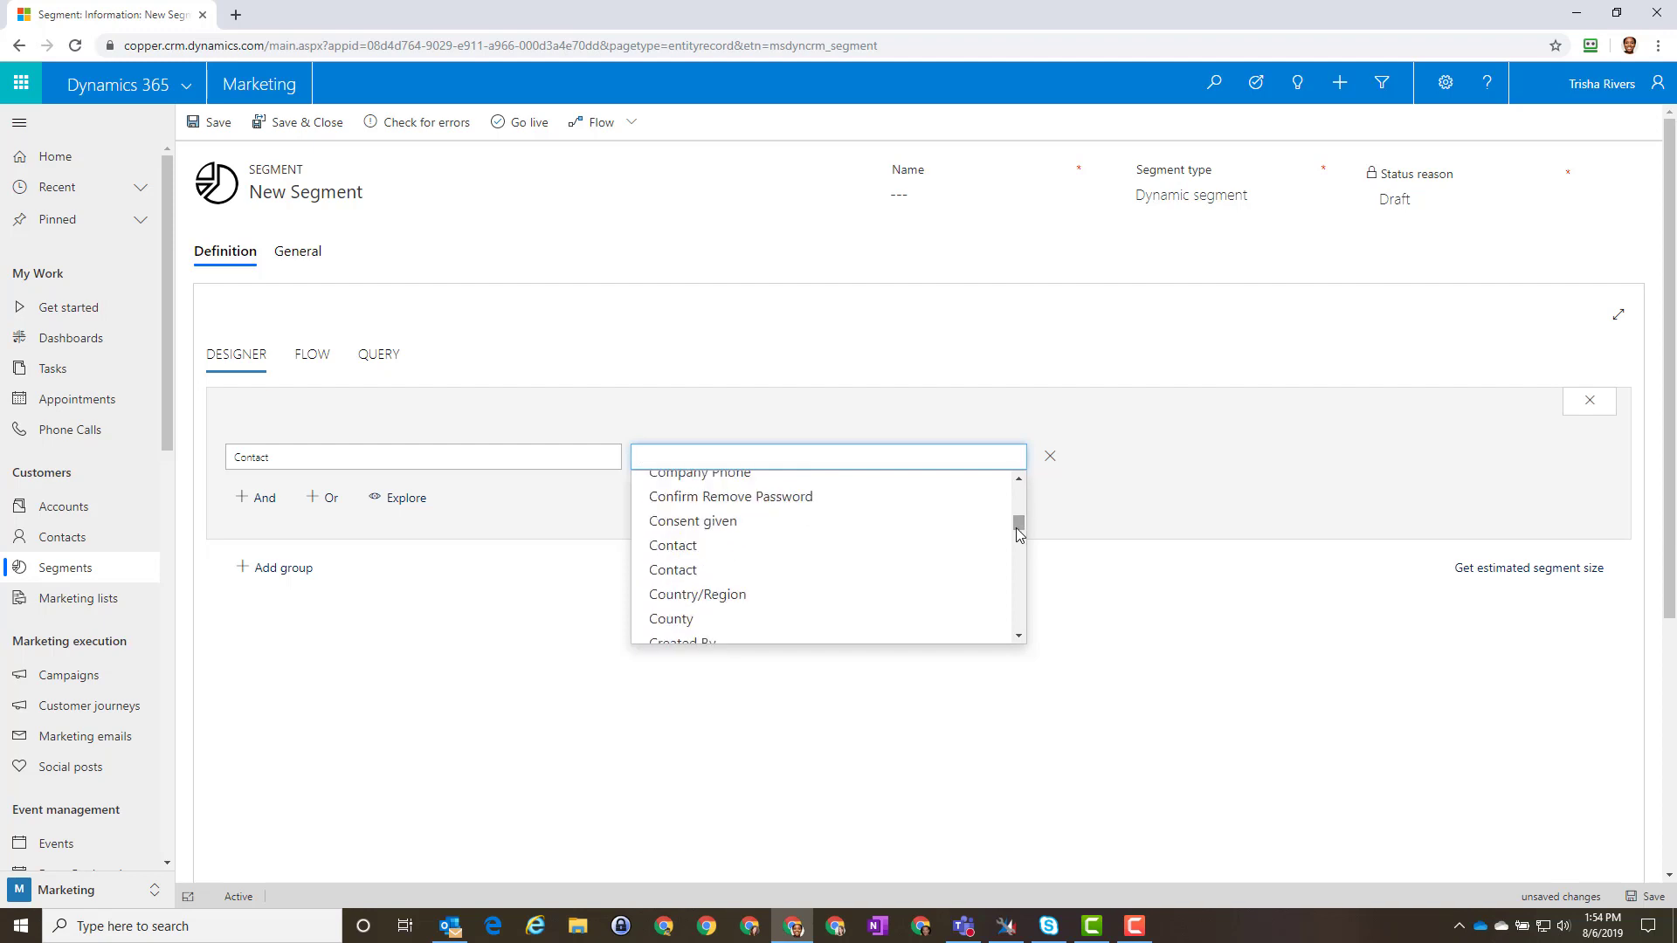
{"action": "left_click", "coordinate": [773, 552]}
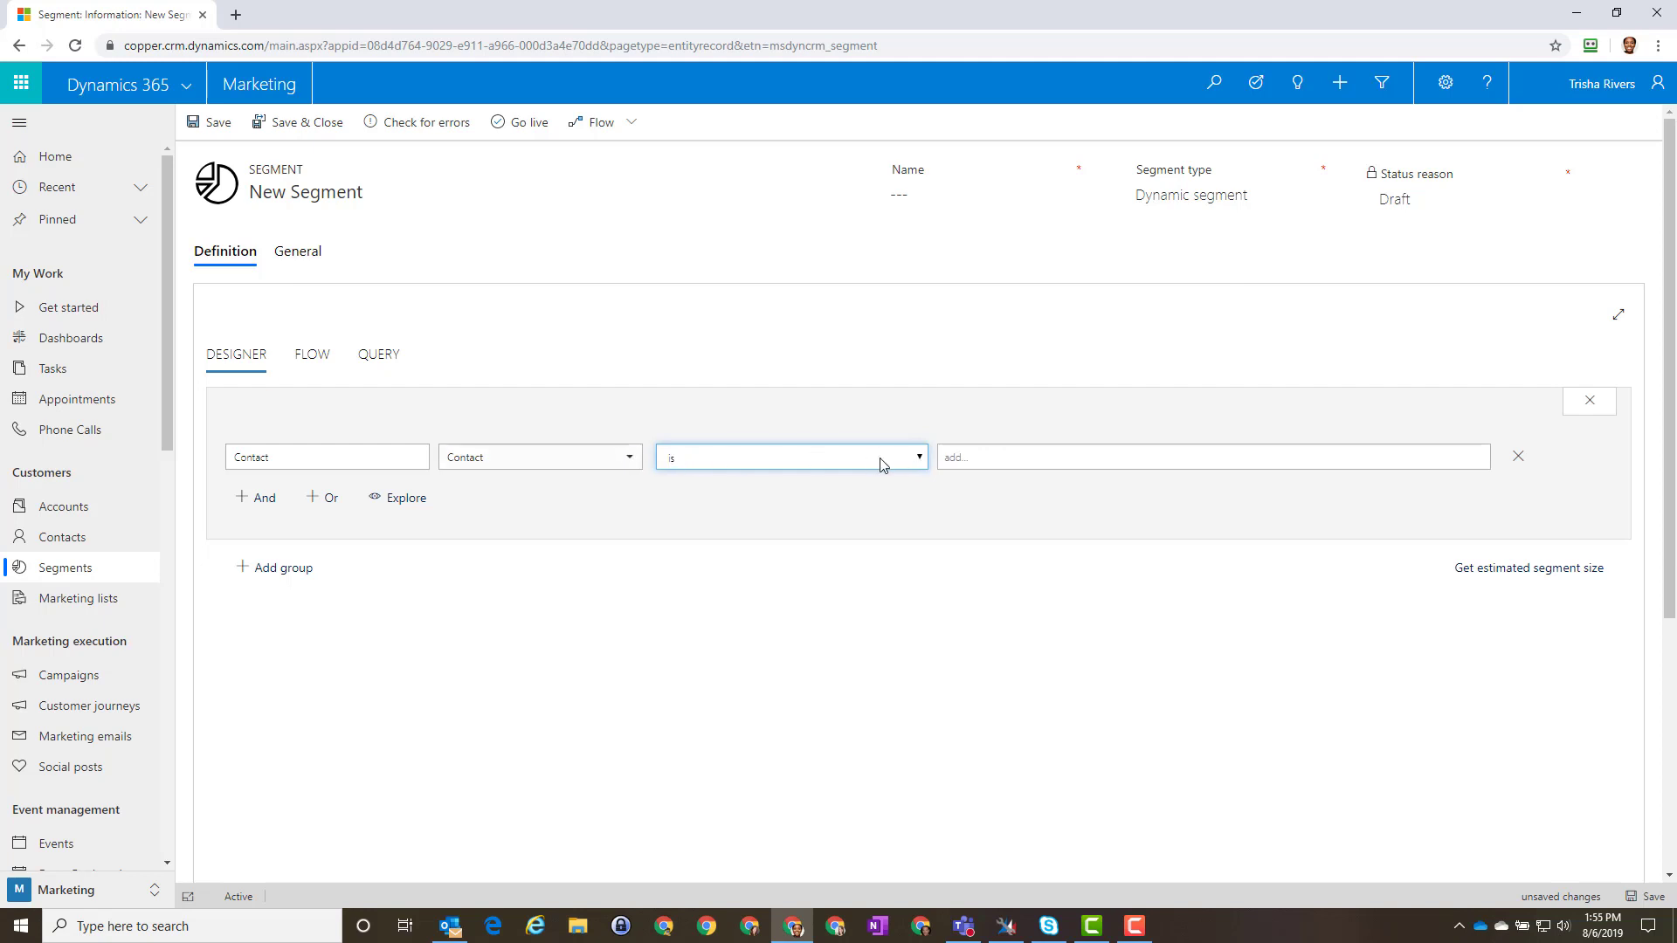
{"action": "left_click", "coordinate": [920, 461]}
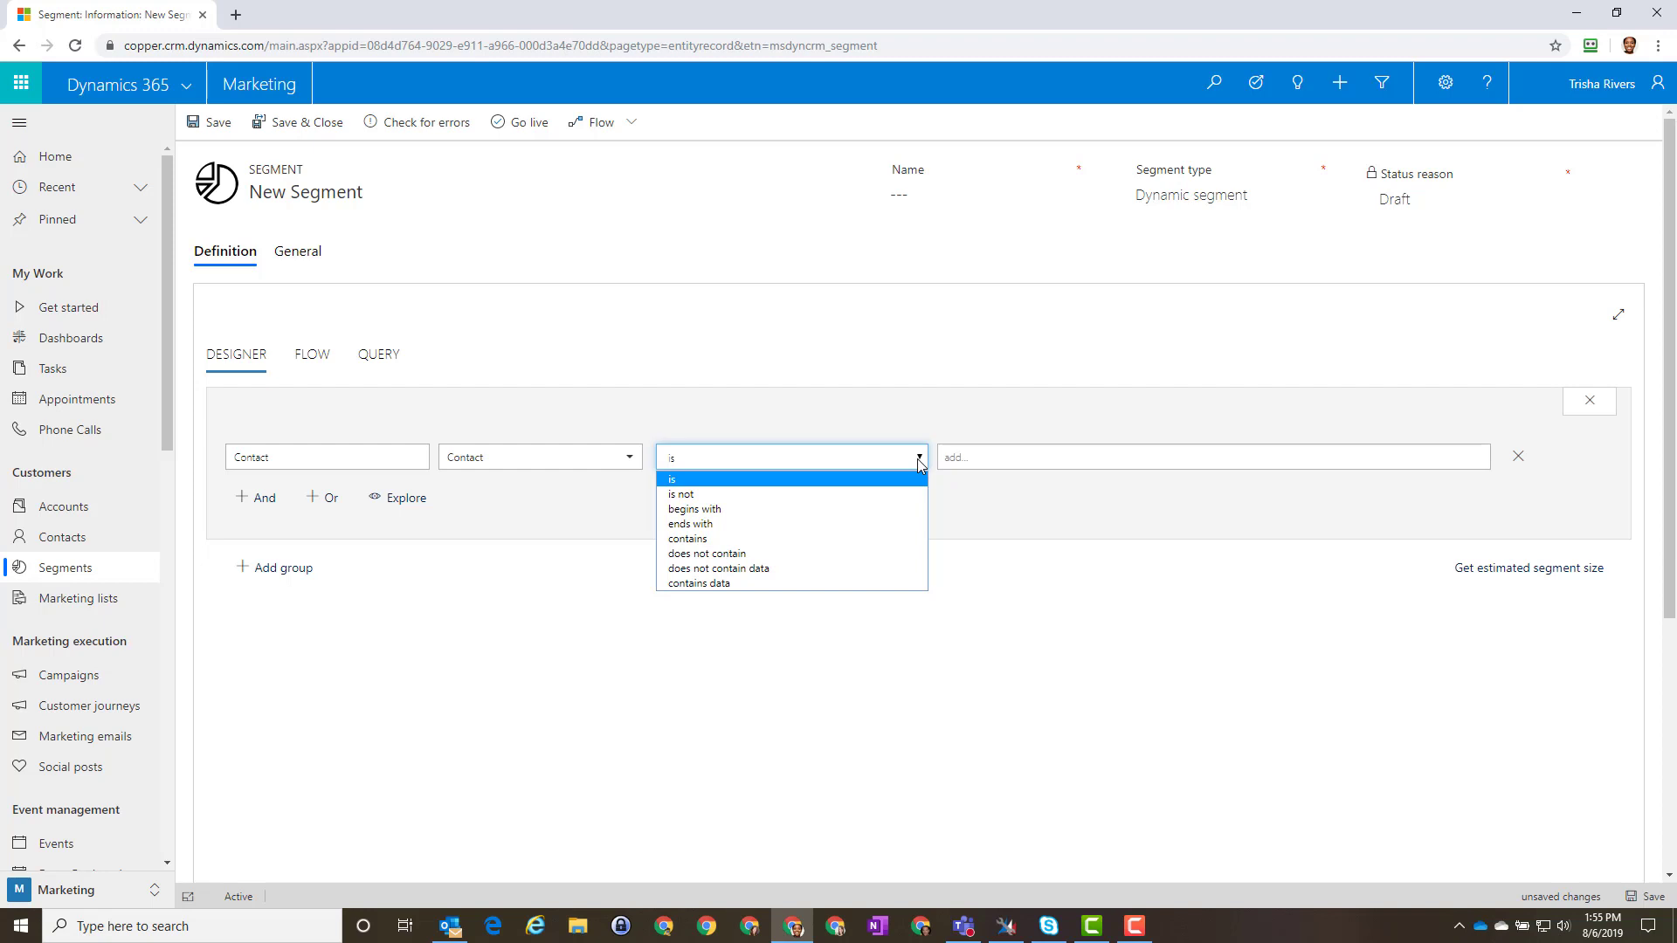
{"action": "left_click", "coordinate": [633, 461]}
Step: Set the condition to City is Brighton
{"action": "left_click", "coordinate": [634, 461]}
{"action": "scroll", "coordinate": [590, 585], "scroll_direction": "down", "scroll_amount": 8}
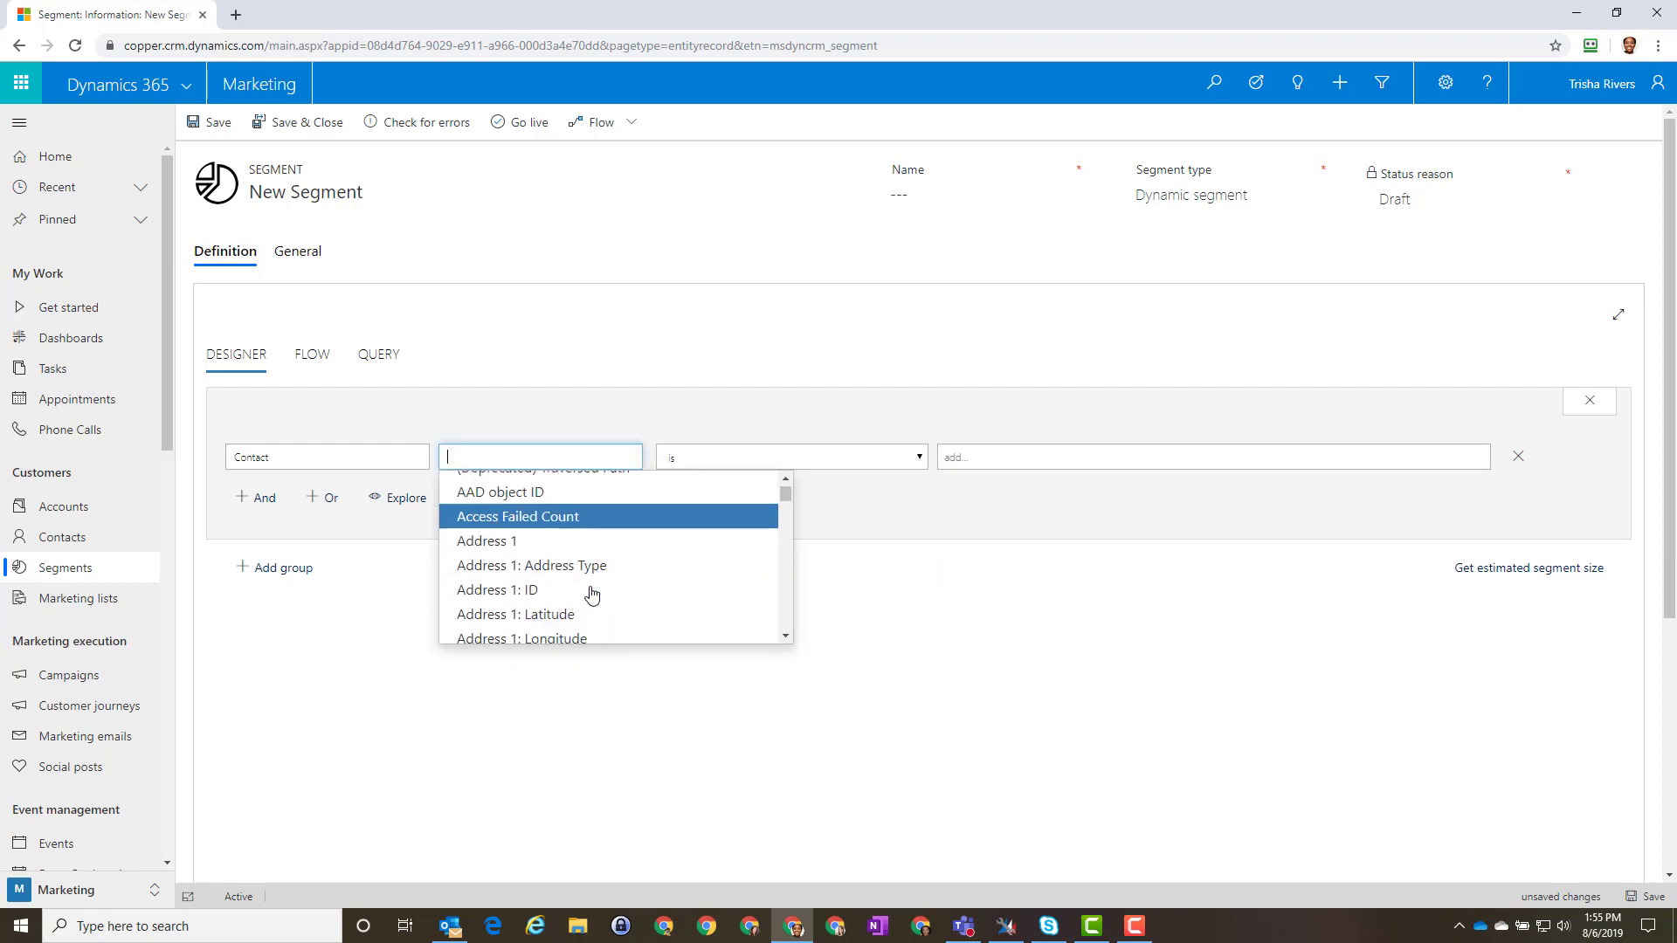
{"action": "scroll", "coordinate": [591, 593], "scroll_direction": "down", "scroll_amount": 8}
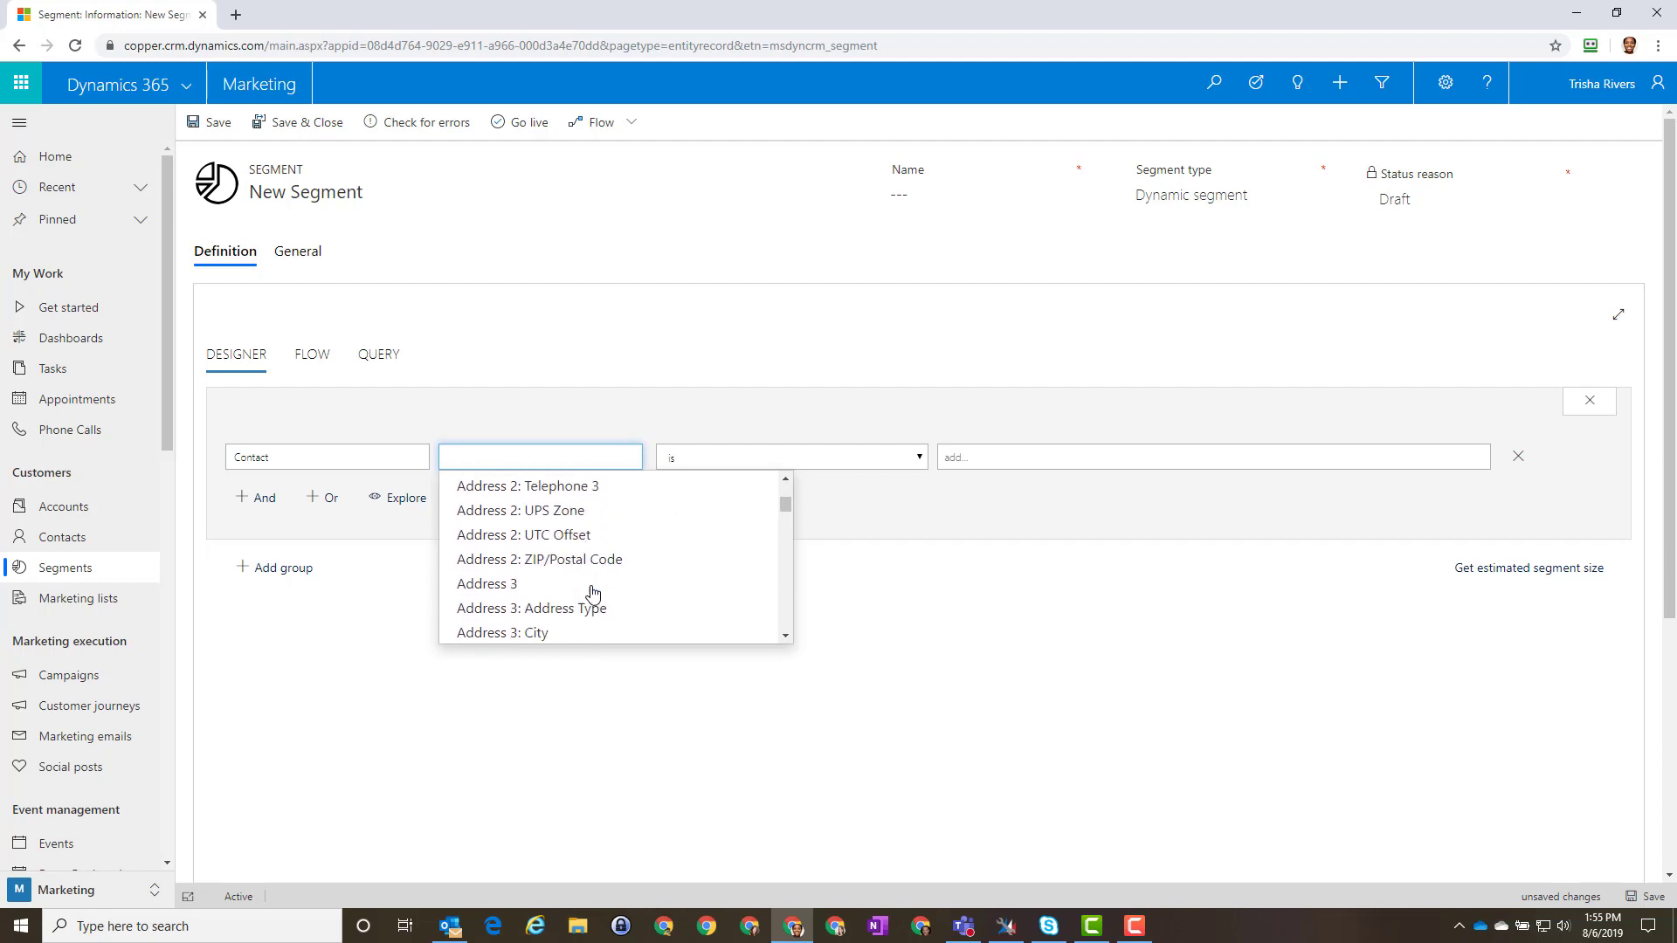
{"action": "scroll", "coordinate": [592, 594], "scroll_direction": "up", "scroll_amount": 1}
{"action": "scroll", "coordinate": [592, 594], "scroll_direction": "down", "scroll_amount": 10}
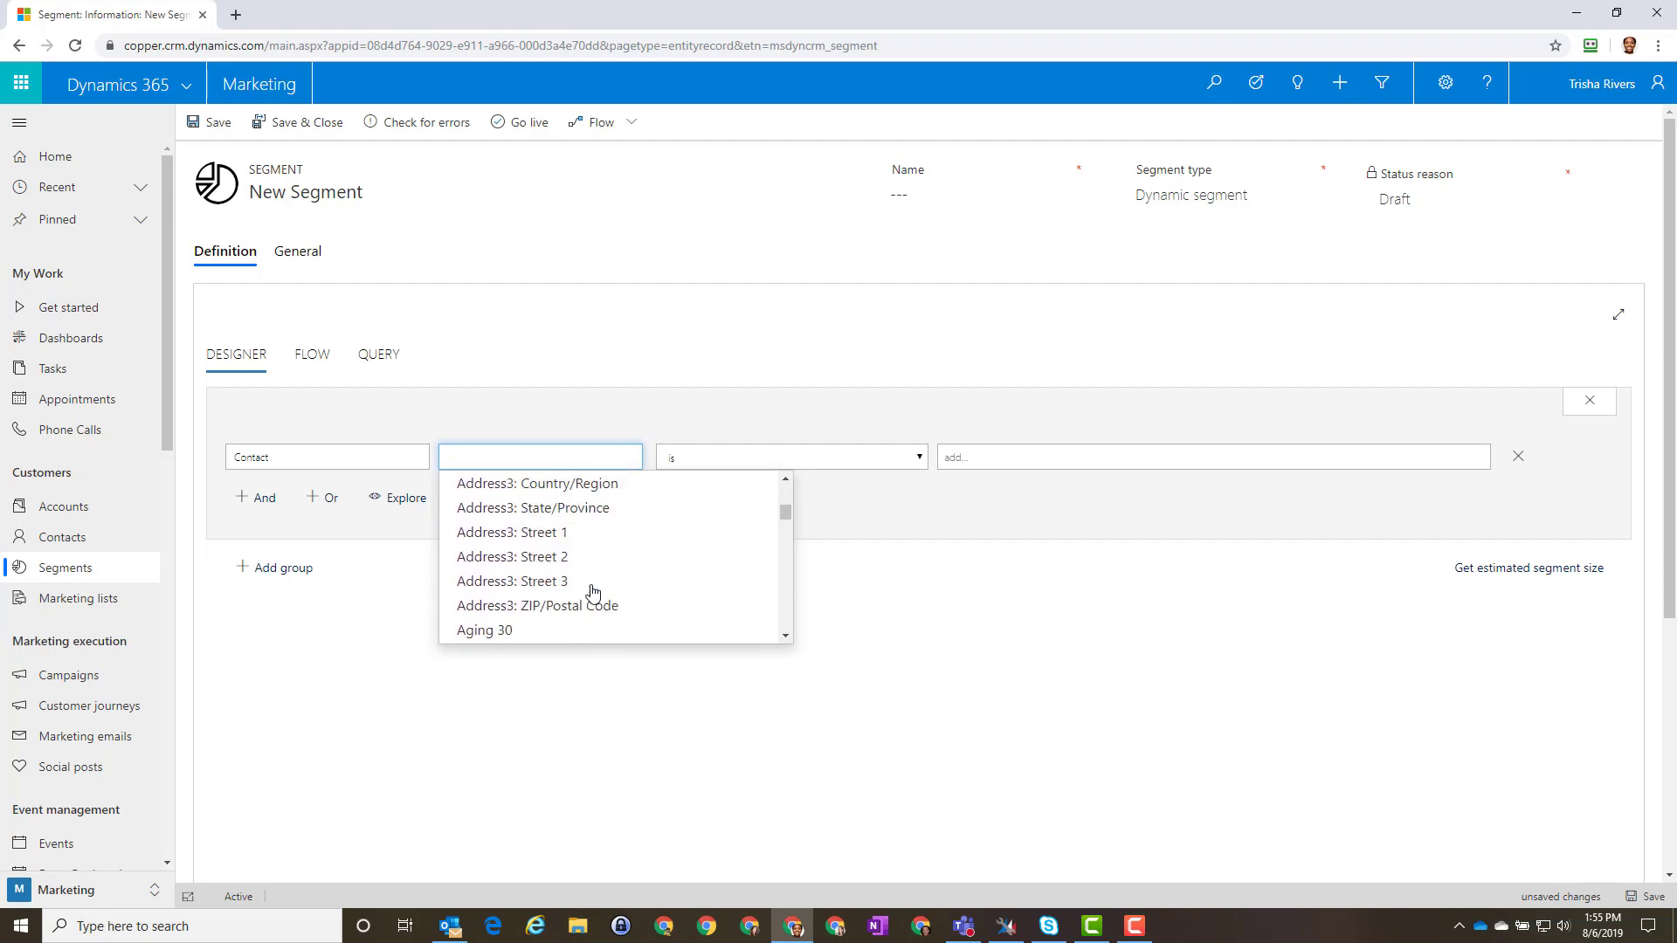
{"action": "scroll", "coordinate": [590, 592], "scroll_direction": "down", "scroll_amount": 3}
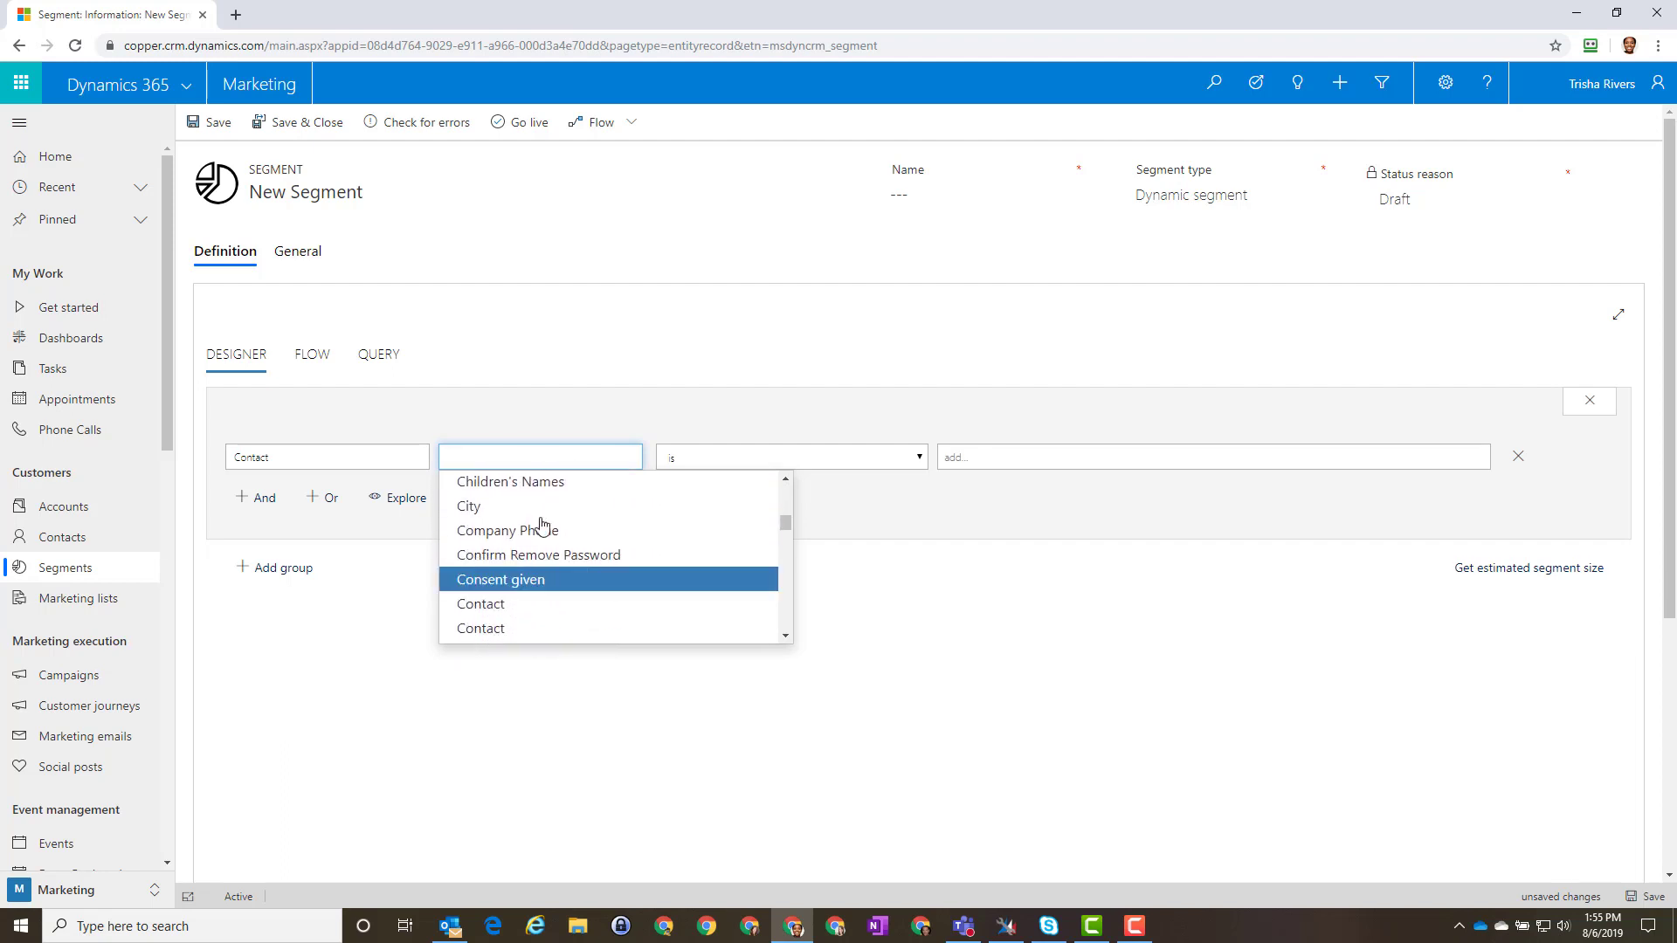
{"action": "left_click", "coordinate": [537, 508]}
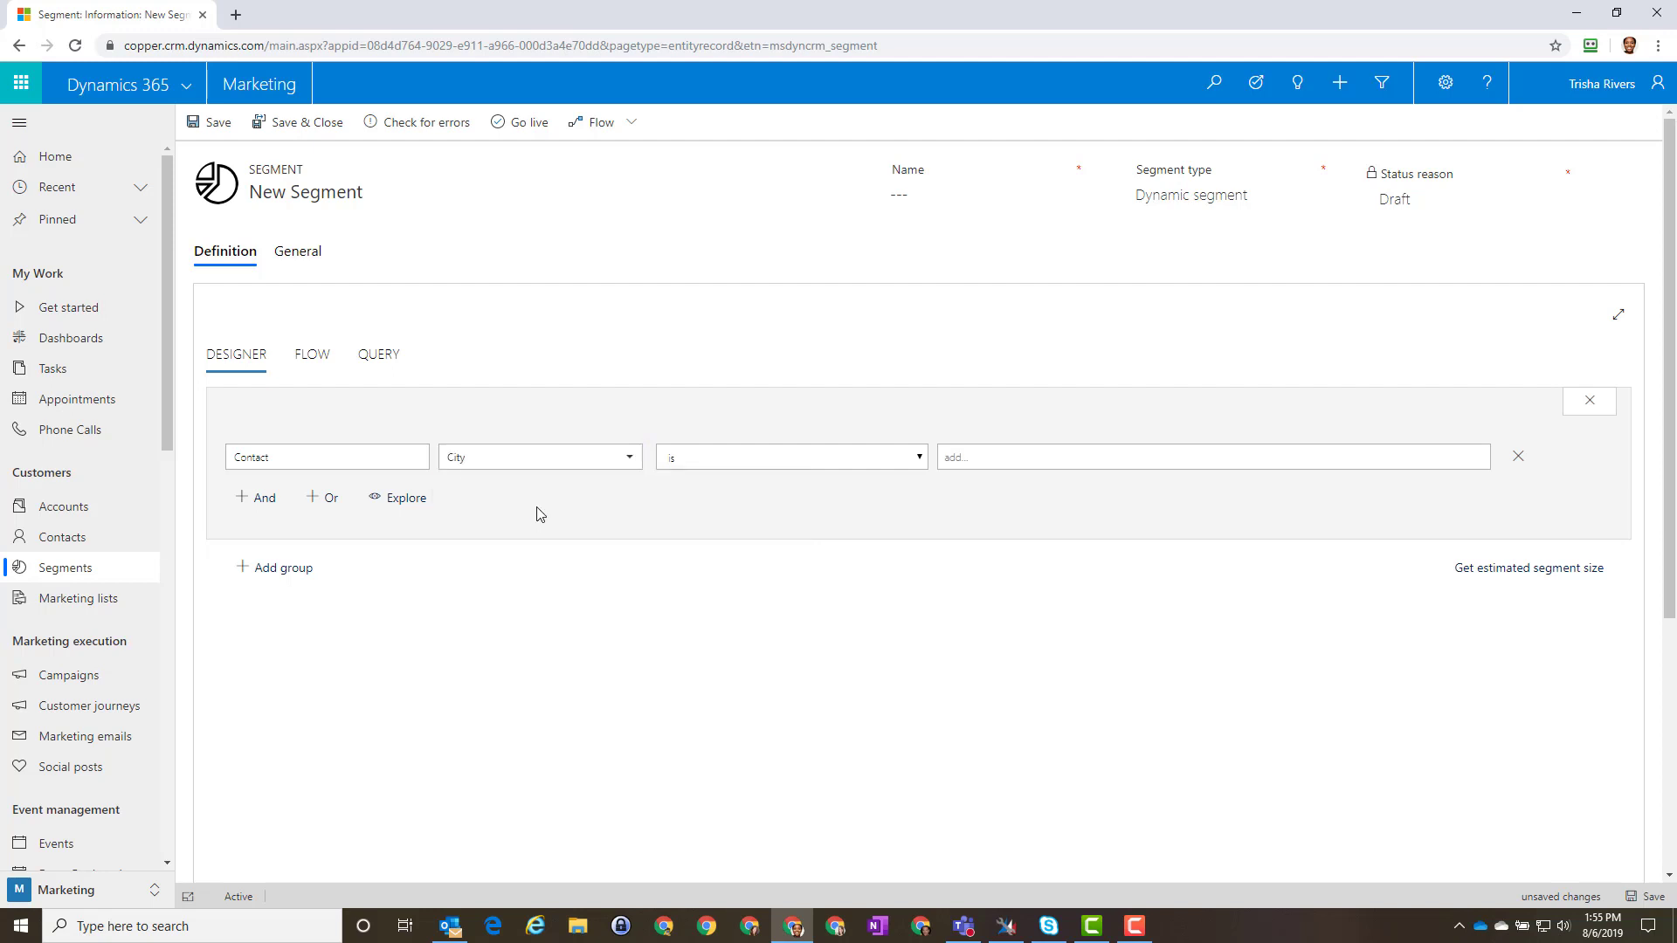
{"action": "left_click", "coordinate": [919, 457]}
{"action": "left_click", "coordinate": [921, 458]}
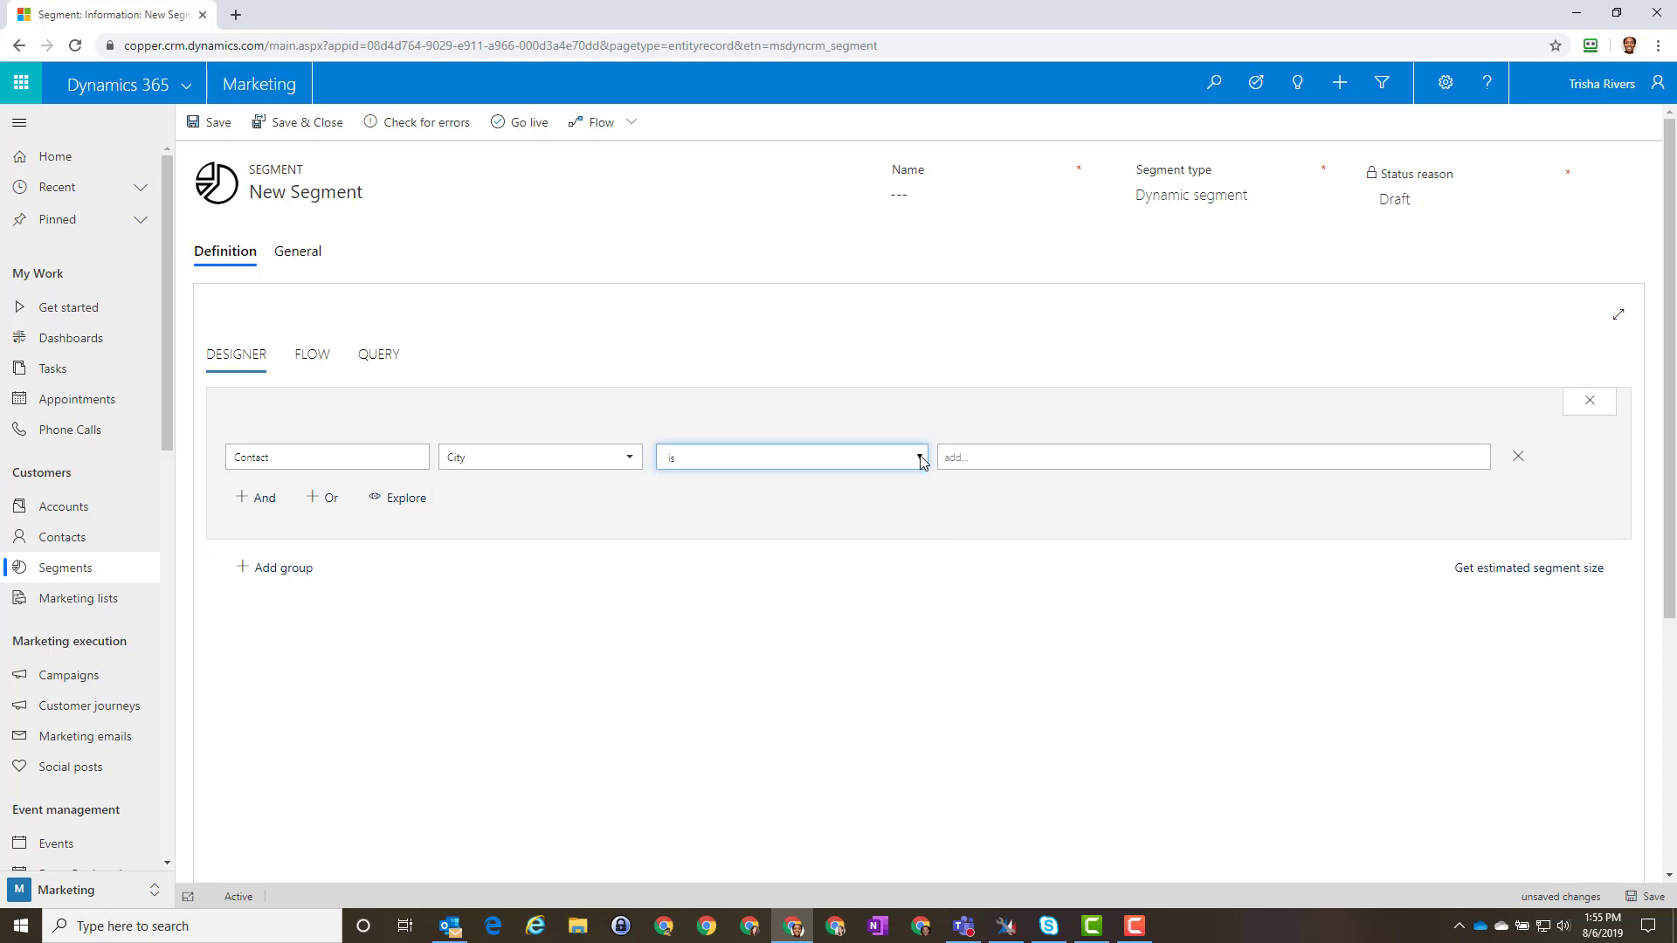
{"action": "left_click", "coordinate": [985, 453]}
{"action": "type", "text": "Brighton"}
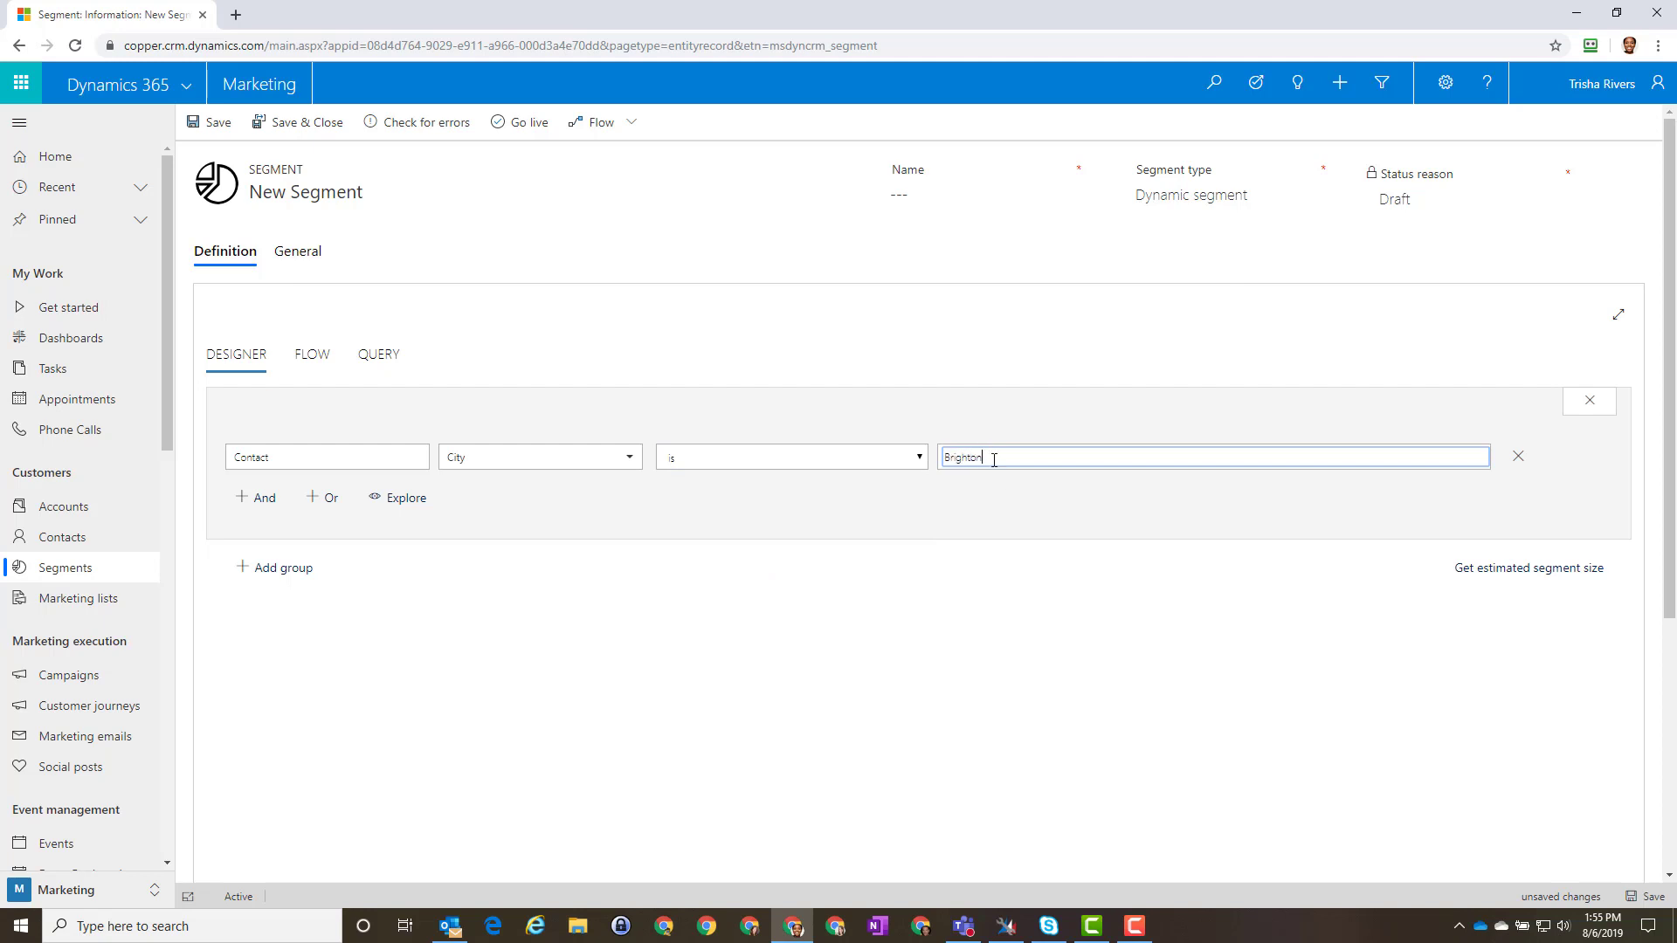
{"action": "key", "text": "Return"}
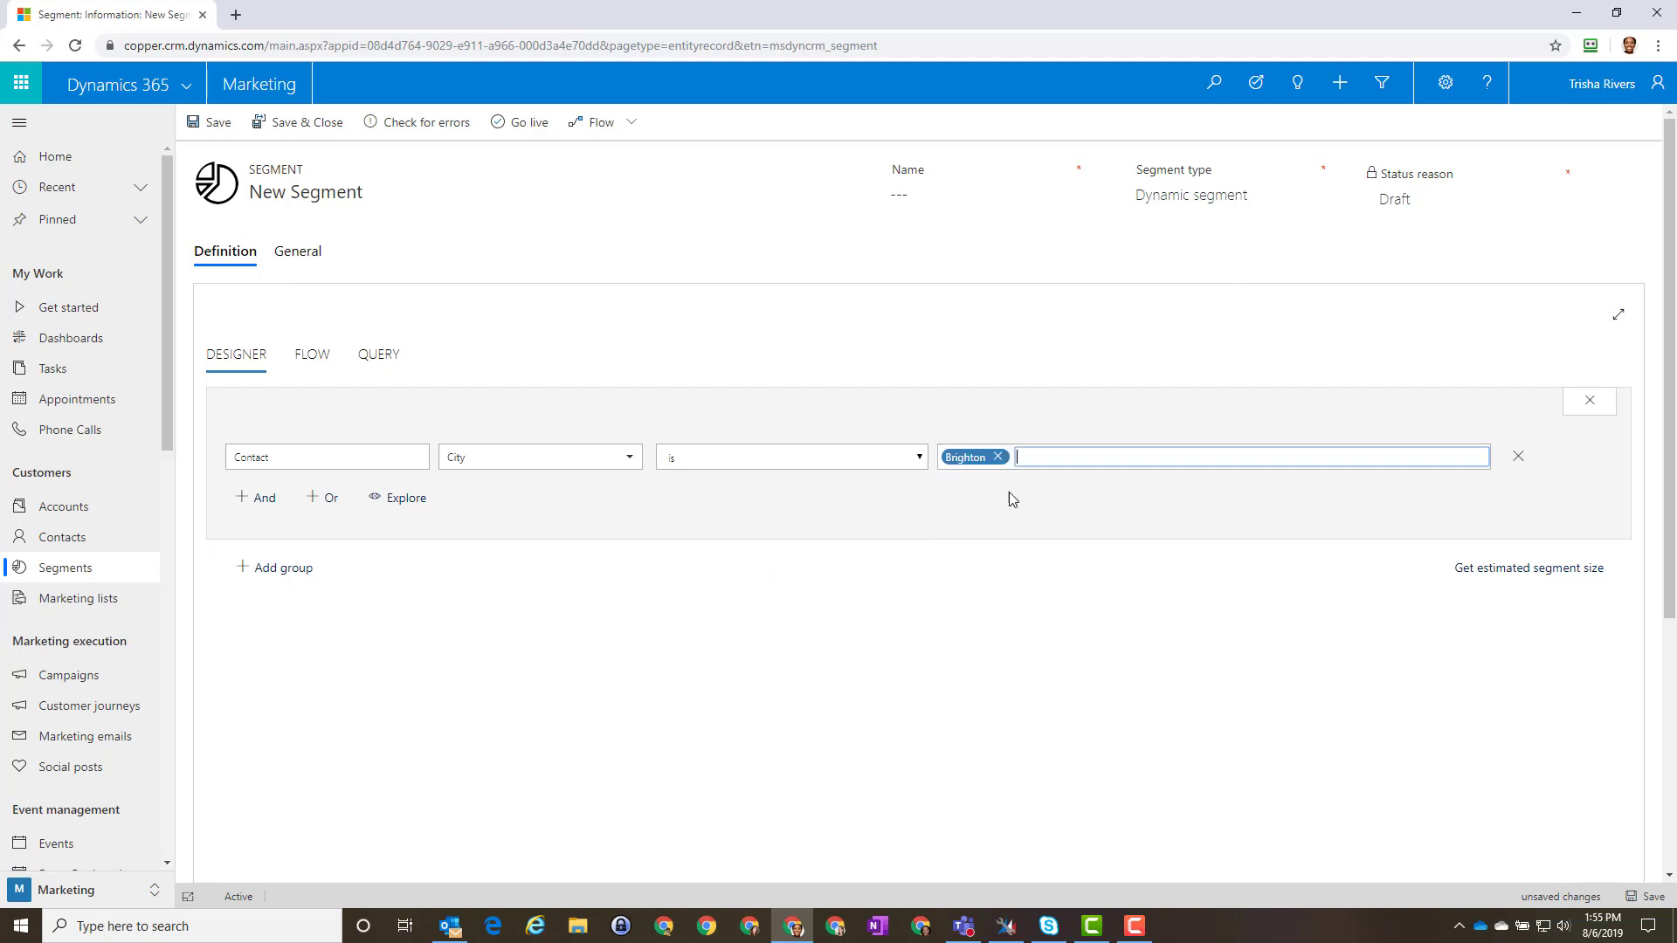
Step: Get the segment's estimated size and review its QUERY and FLOW views
{"action": "left_click", "coordinate": [1497, 572]}
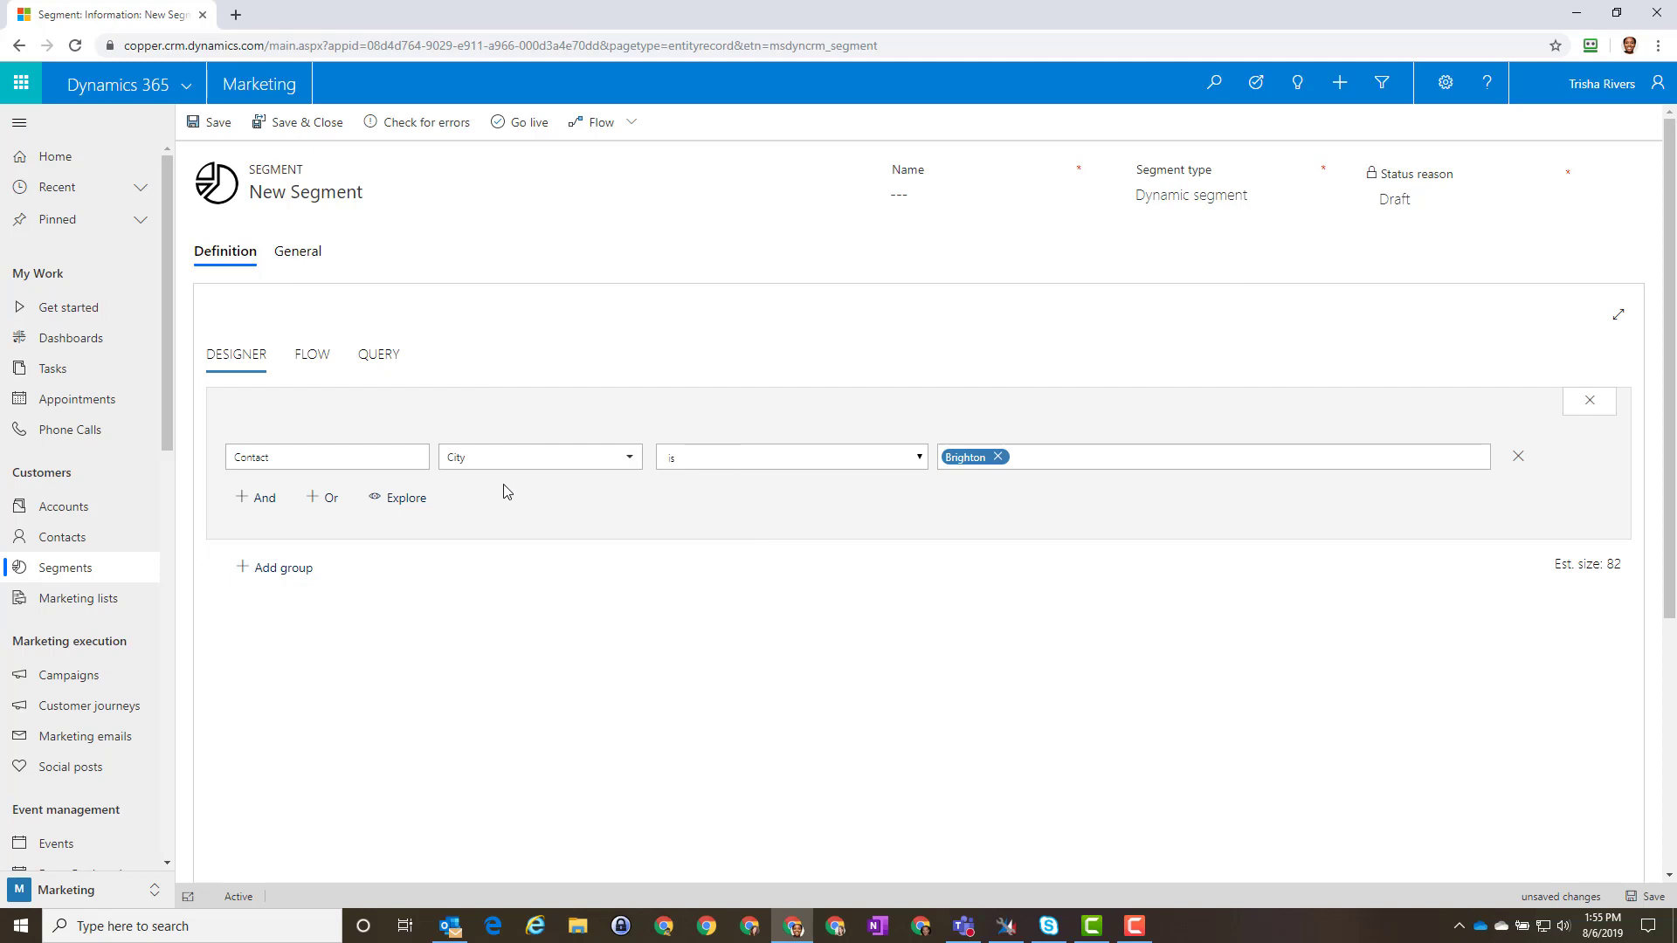
{"action": "left_click", "coordinate": [389, 358]}
{"action": "left_click", "coordinate": [316, 356]}
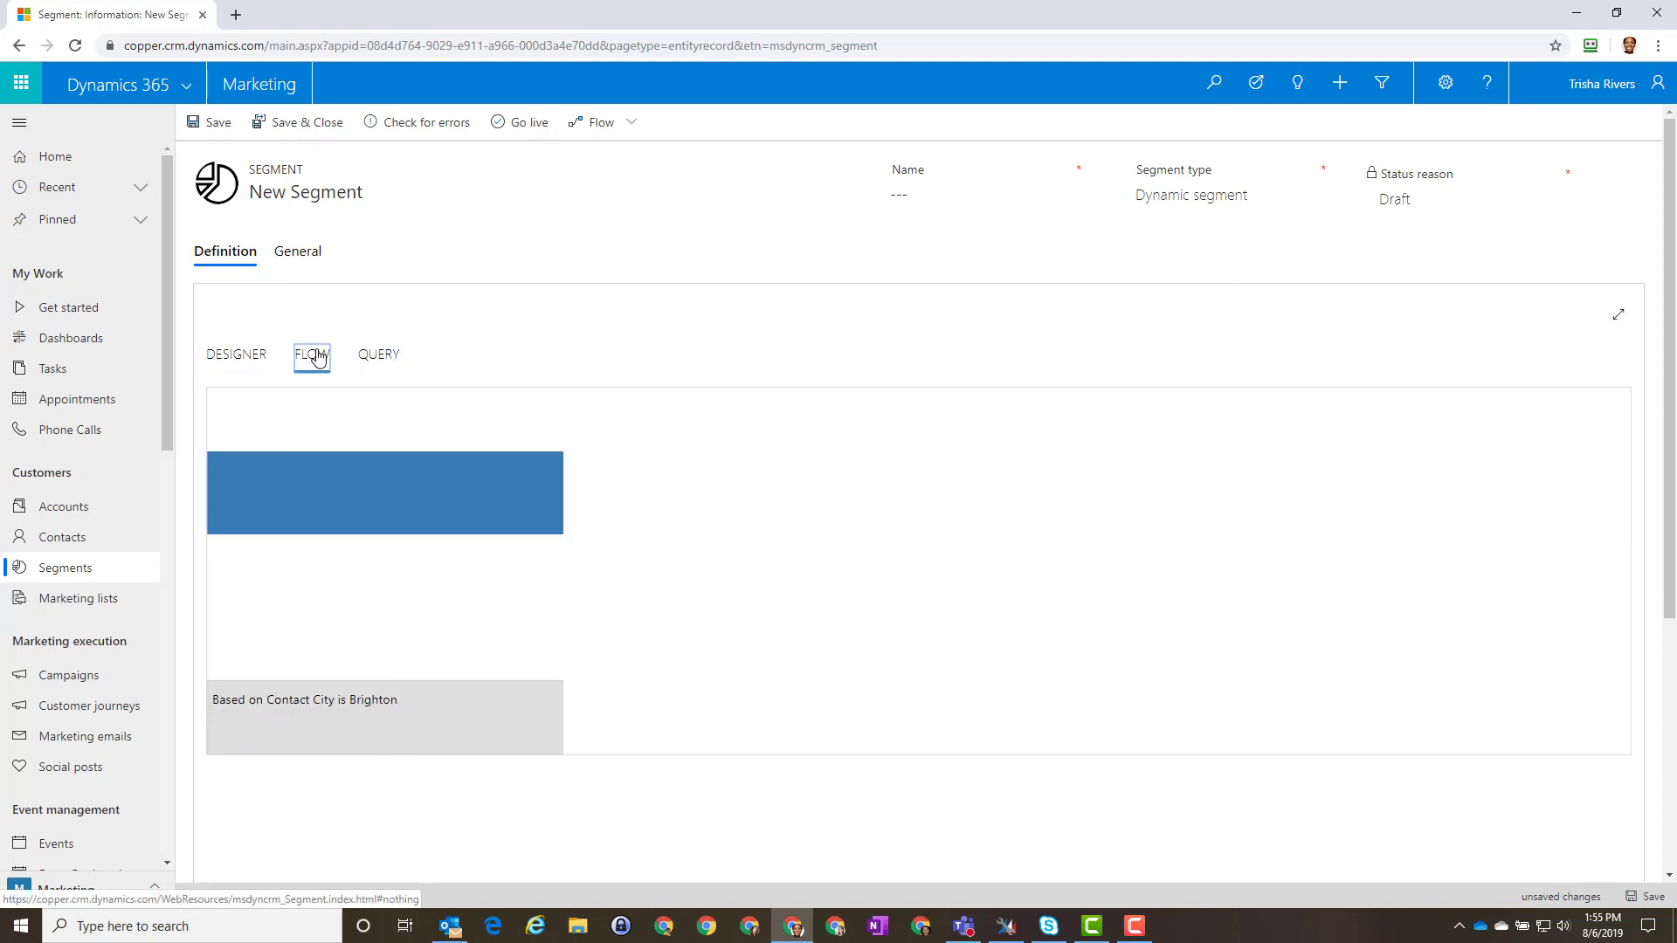
{"action": "left_click", "coordinate": [228, 359]}
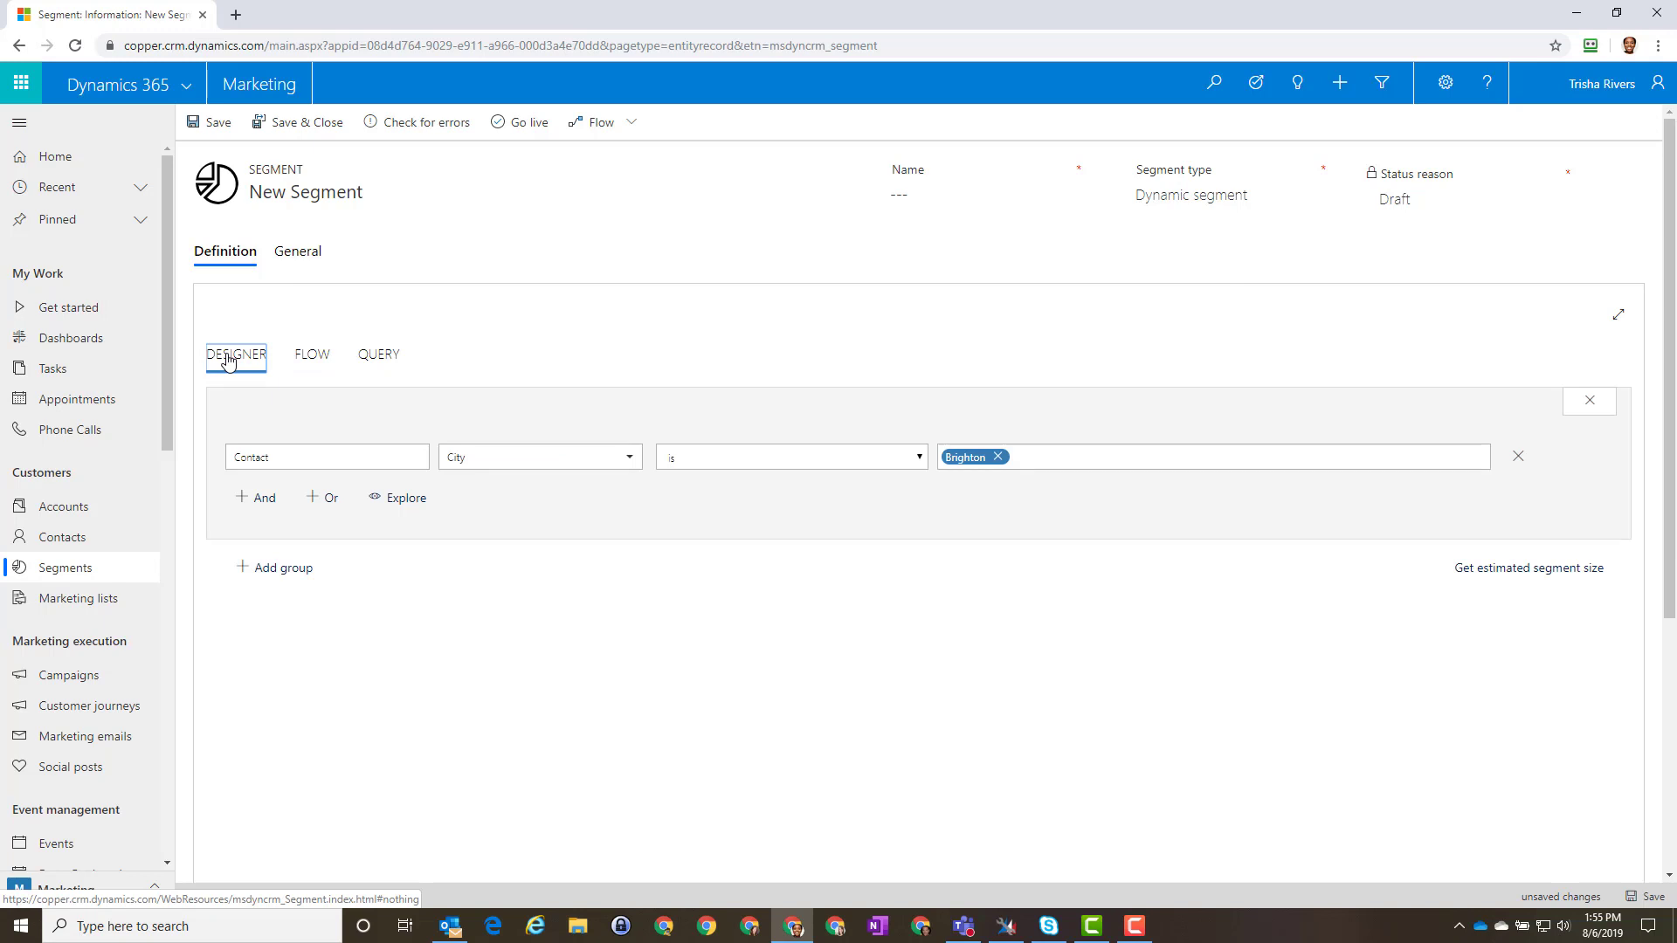
Step: Name the segment 'SCA Brighton', save it, and return to Get started
{"action": "left_click", "coordinate": [984, 189]}
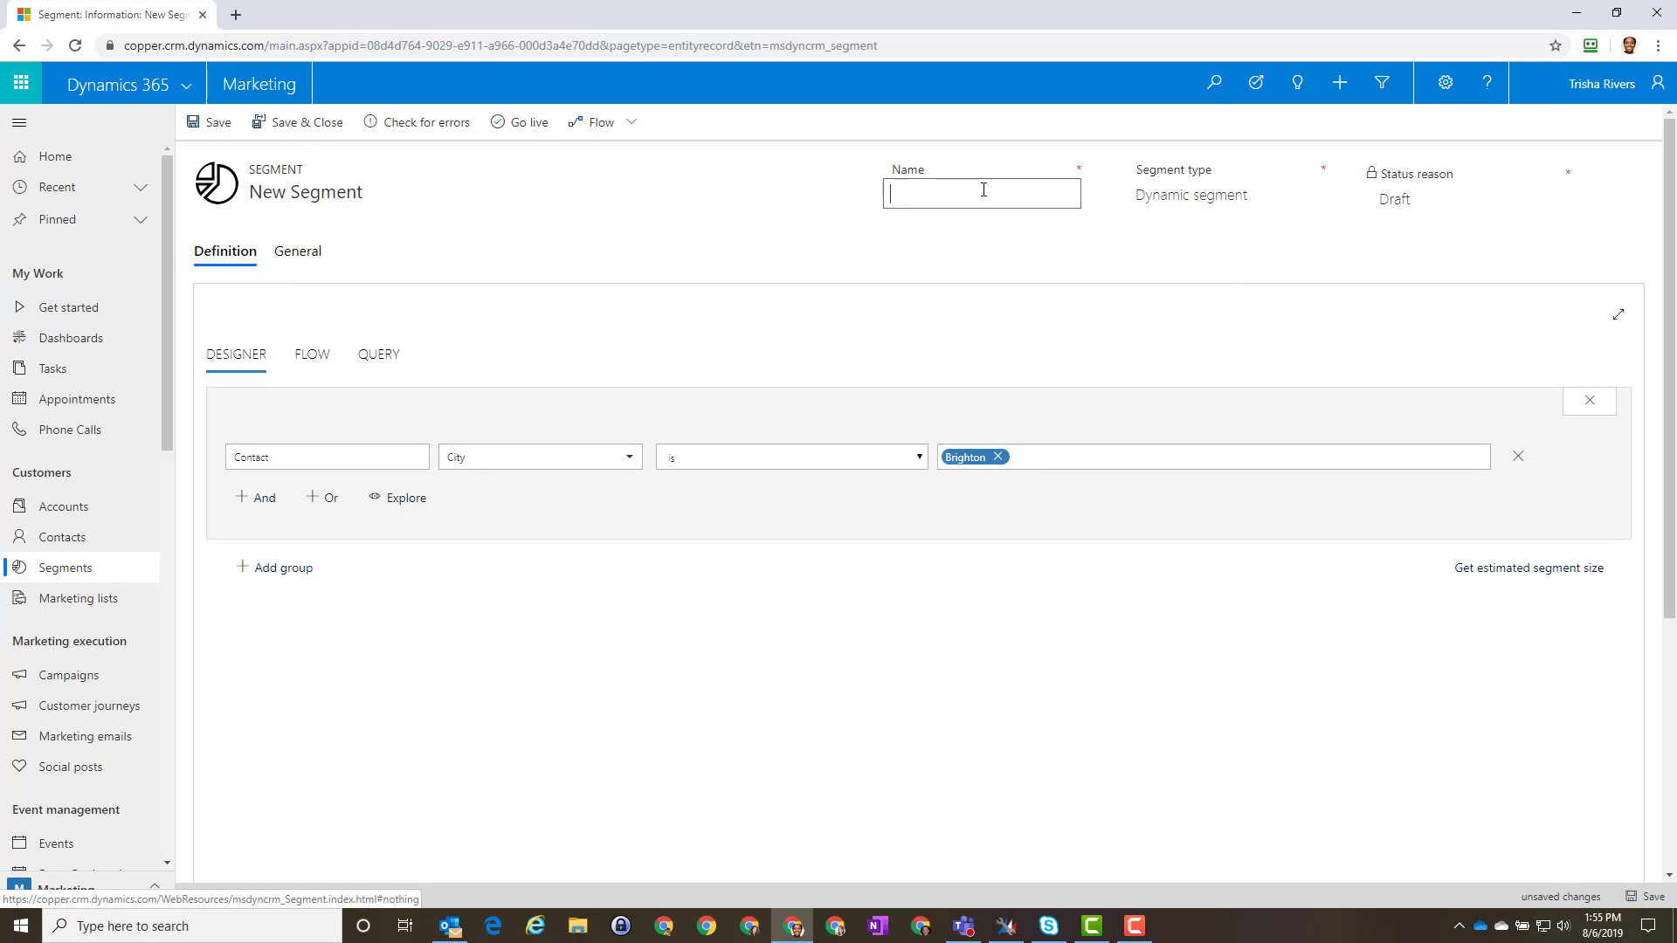
{"action": "type", "text": "SCA Brighton"}
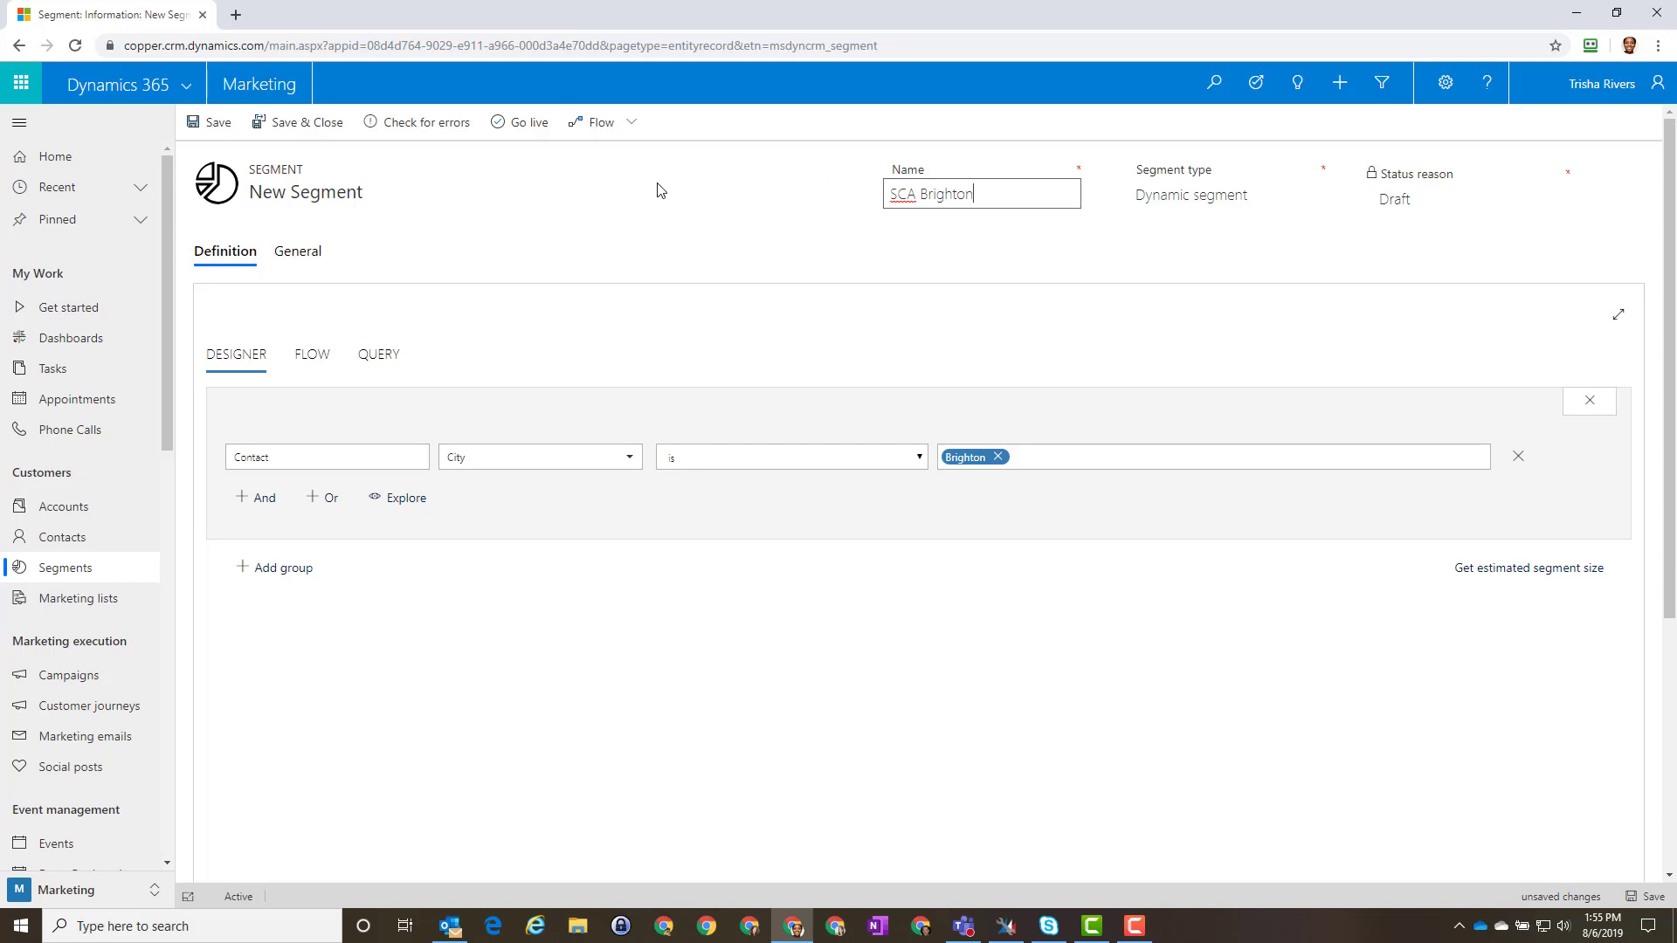
{"action": "left_click", "coordinate": [207, 127]}
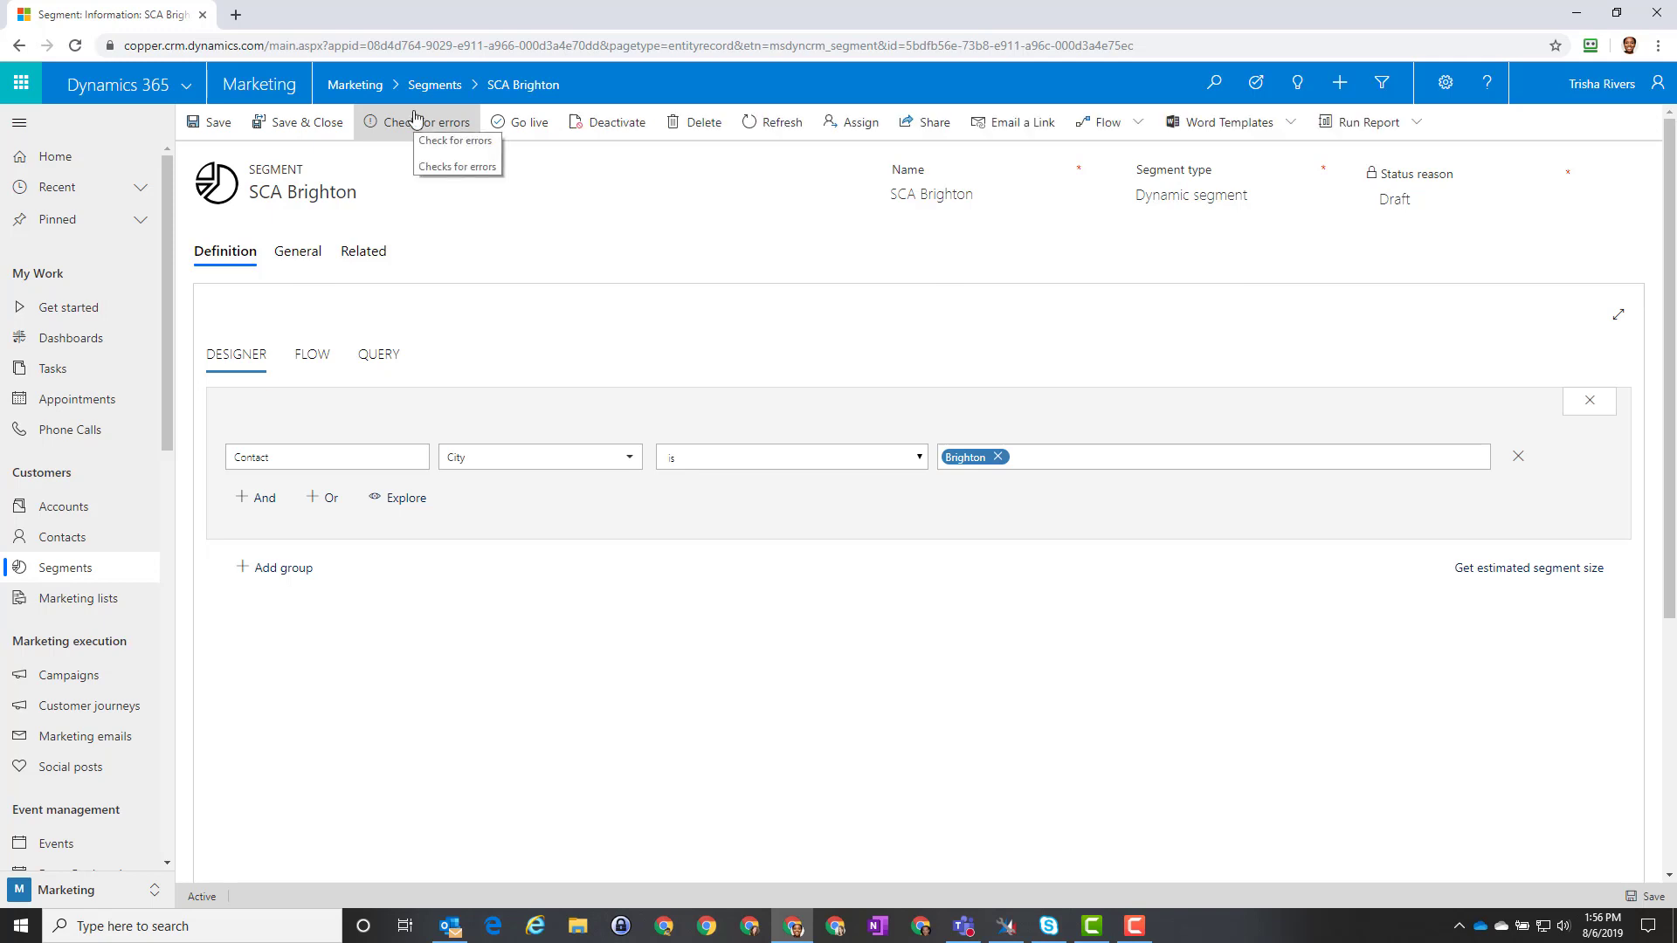
{"action": "left_click", "coordinate": [76, 316]}
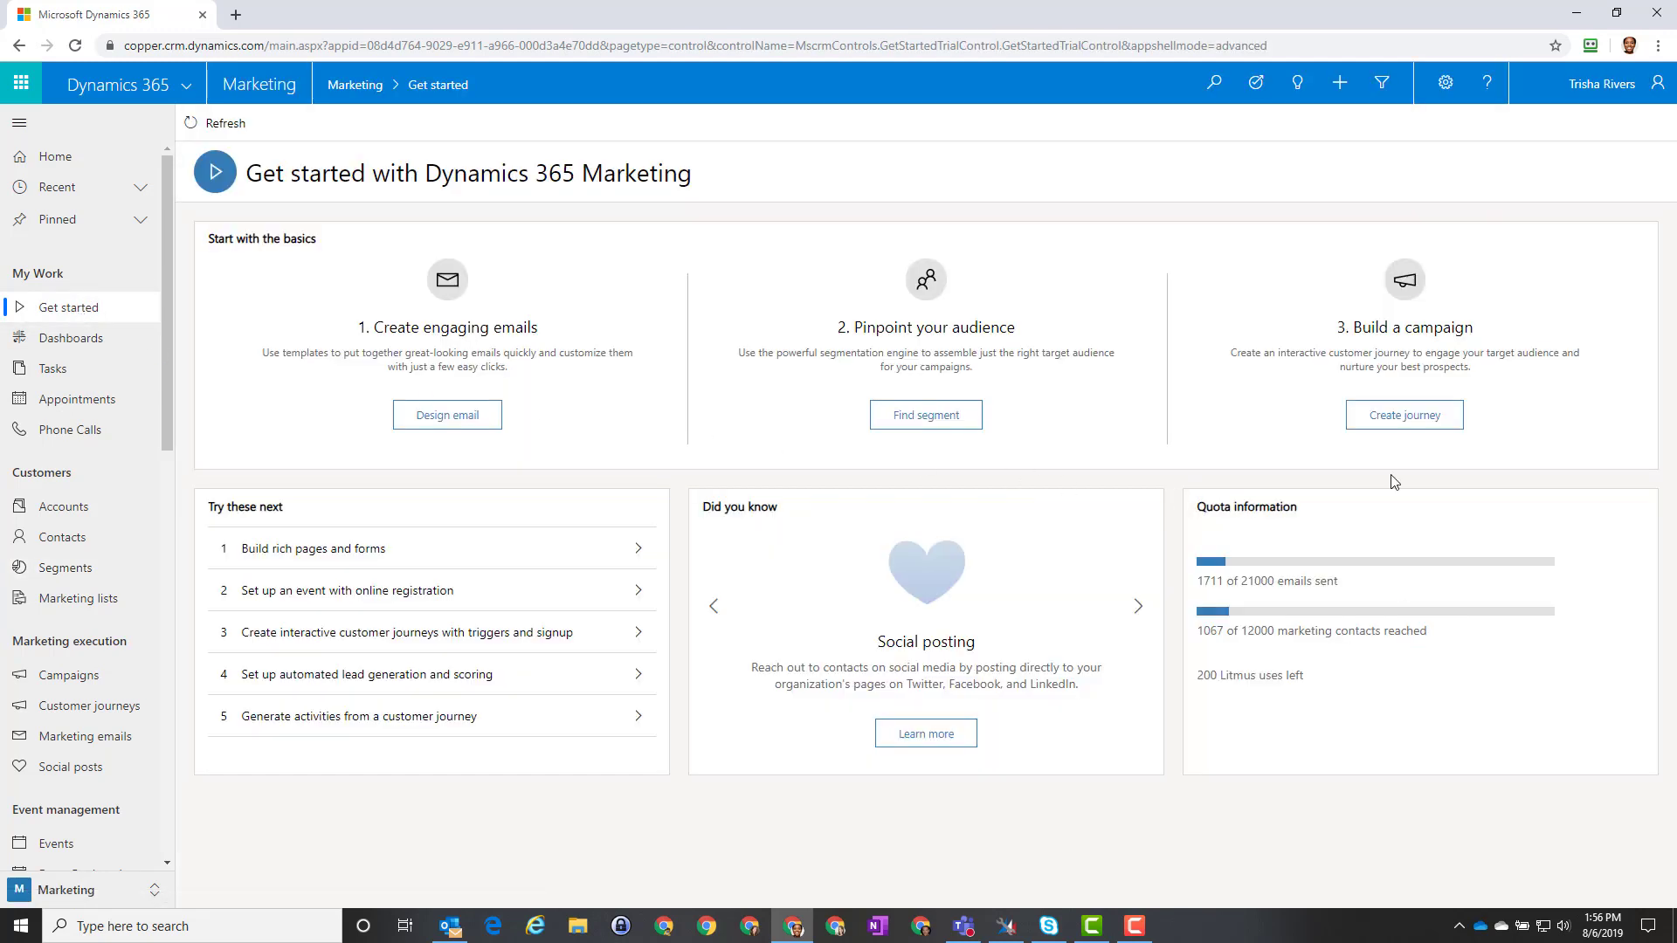
Step: Create a new customer journey based on the RoboticsHighTouch template
{"action": "left_click", "coordinate": [1415, 419]}
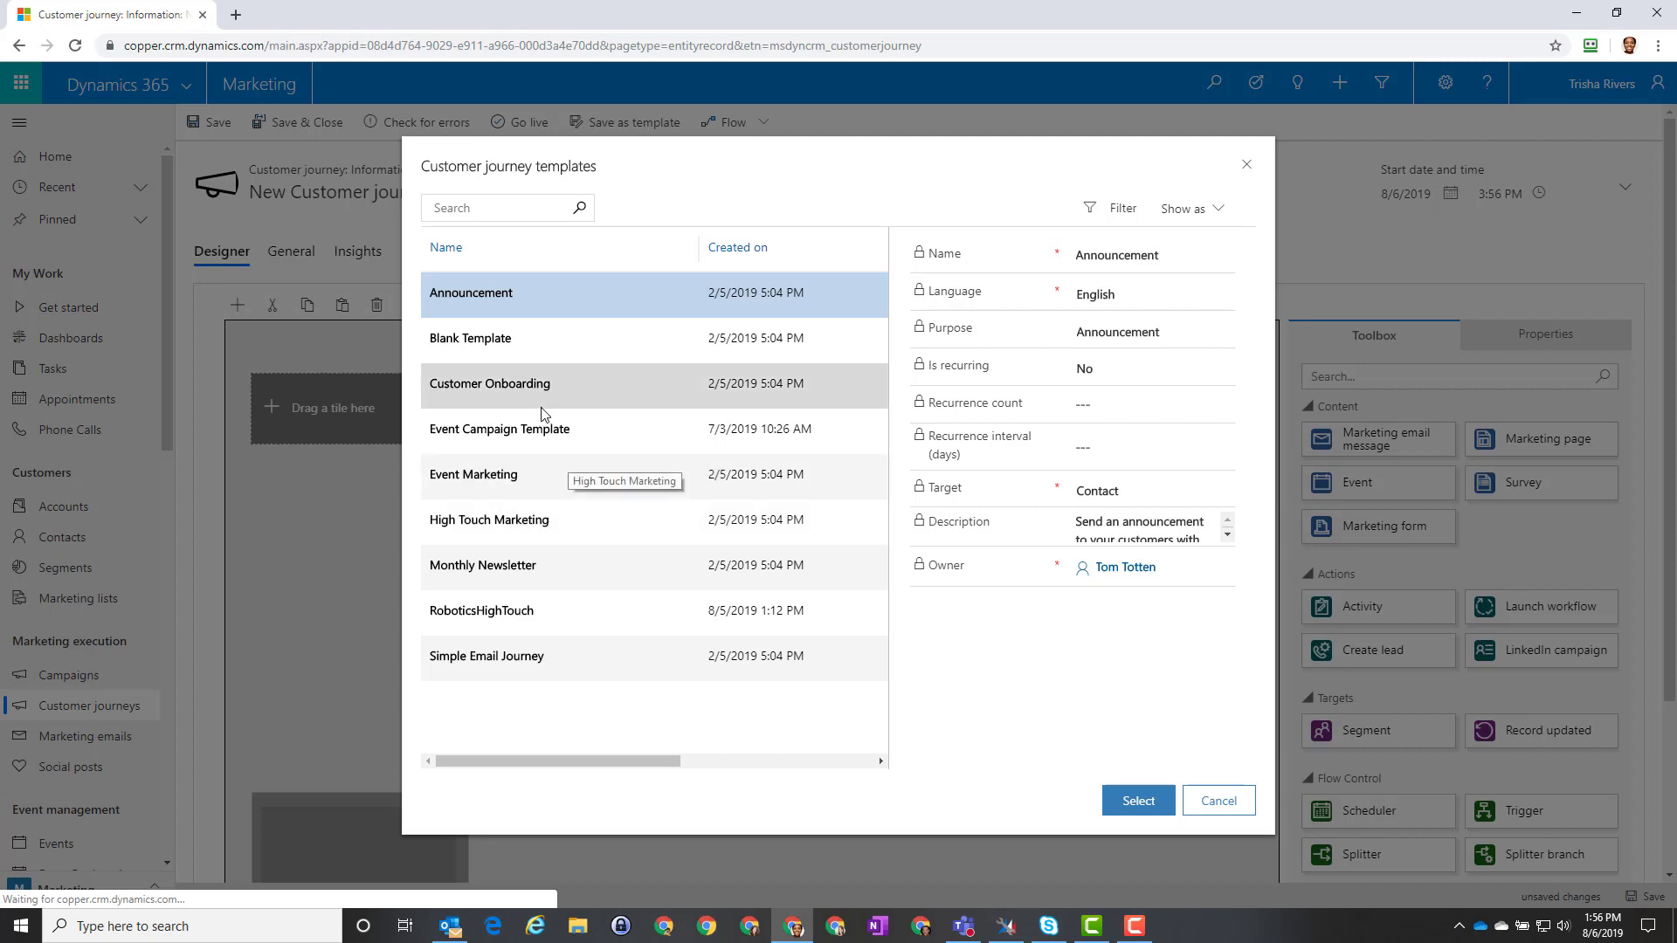
{"action": "left_click", "coordinate": [486, 613]}
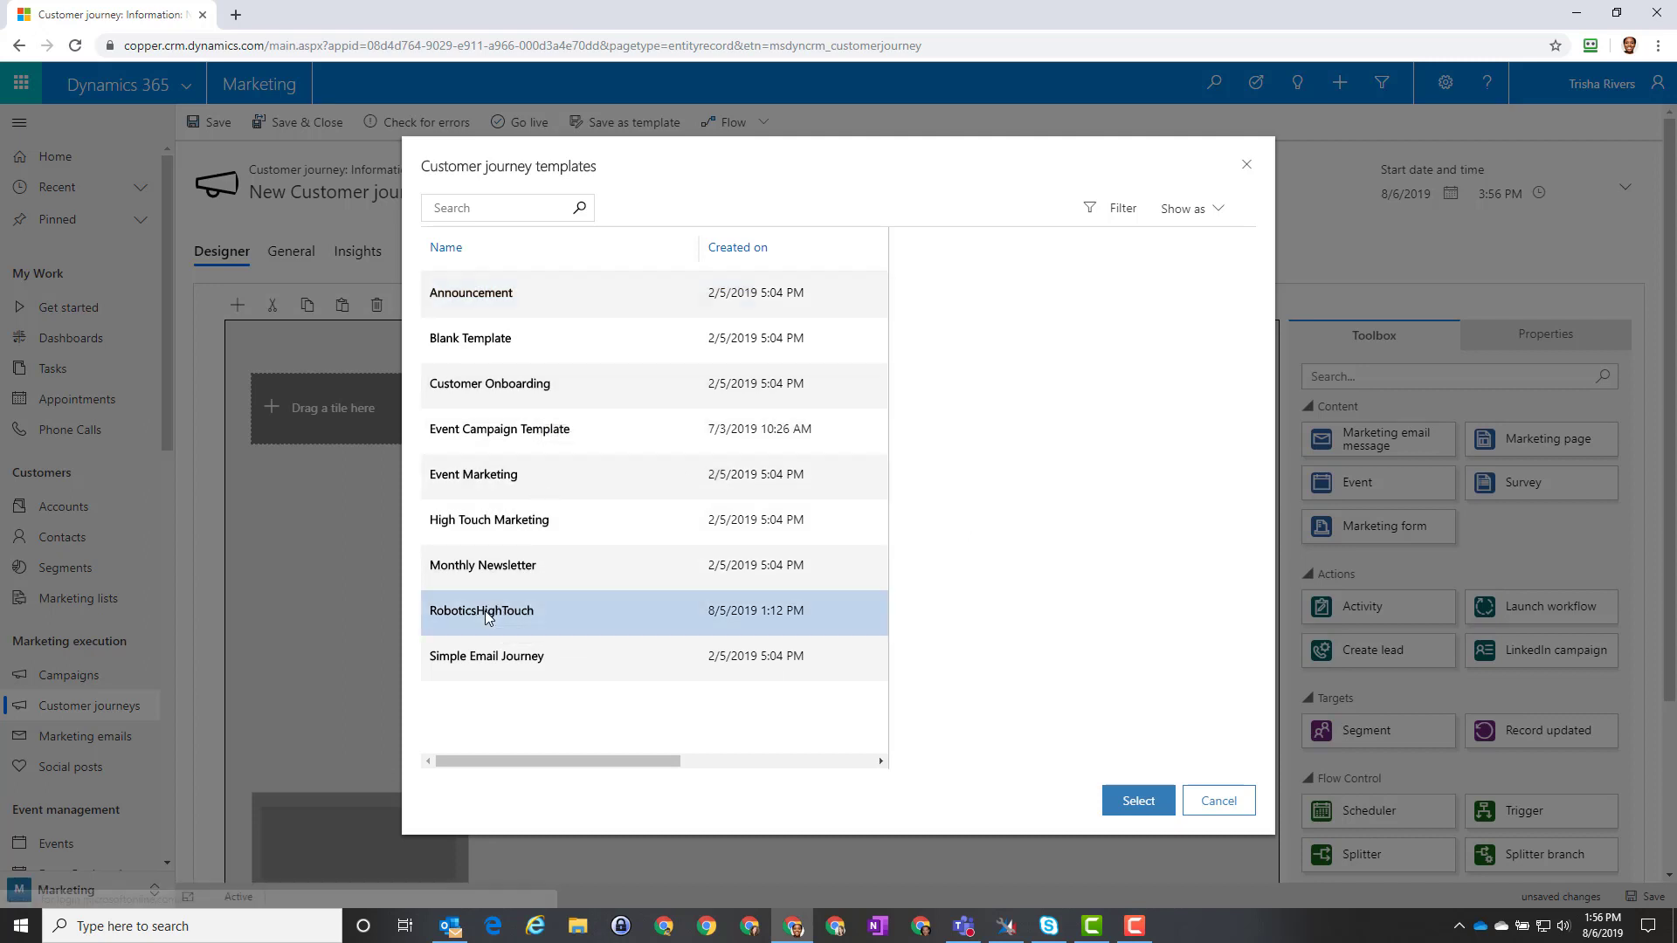
{"action": "left_click", "coordinate": [1137, 803]}
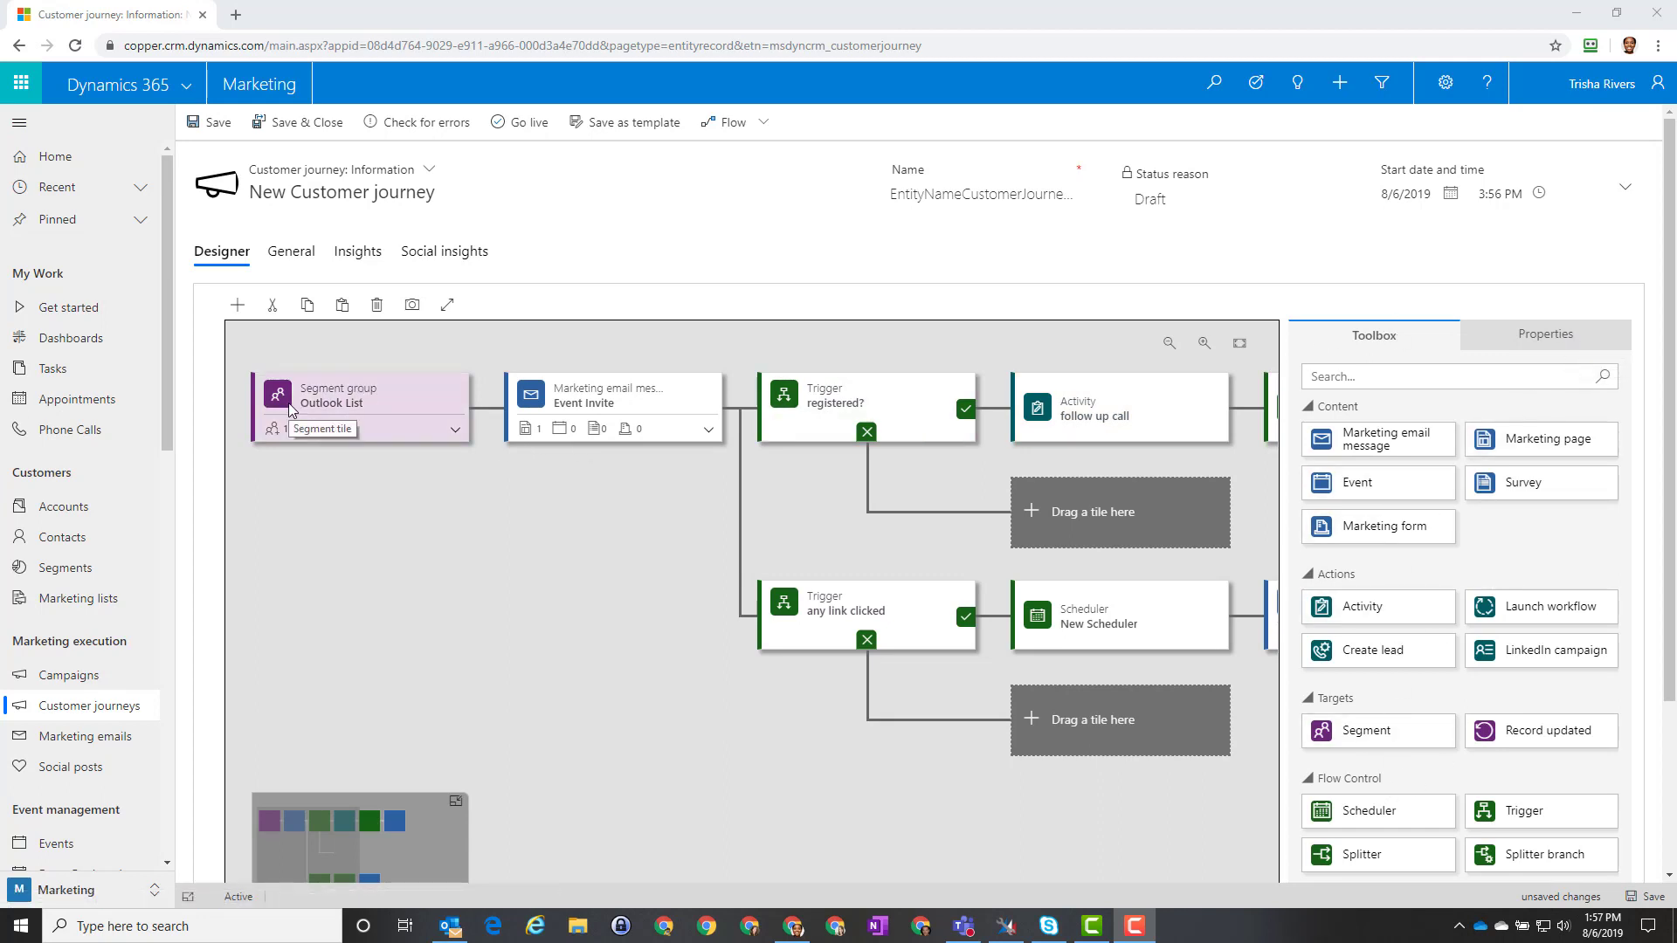
Step: Rename the New Segment tile in the Outlook List group to 'Outlook Emails' and save the journey
{"action": "left_click", "coordinate": [456, 431]}
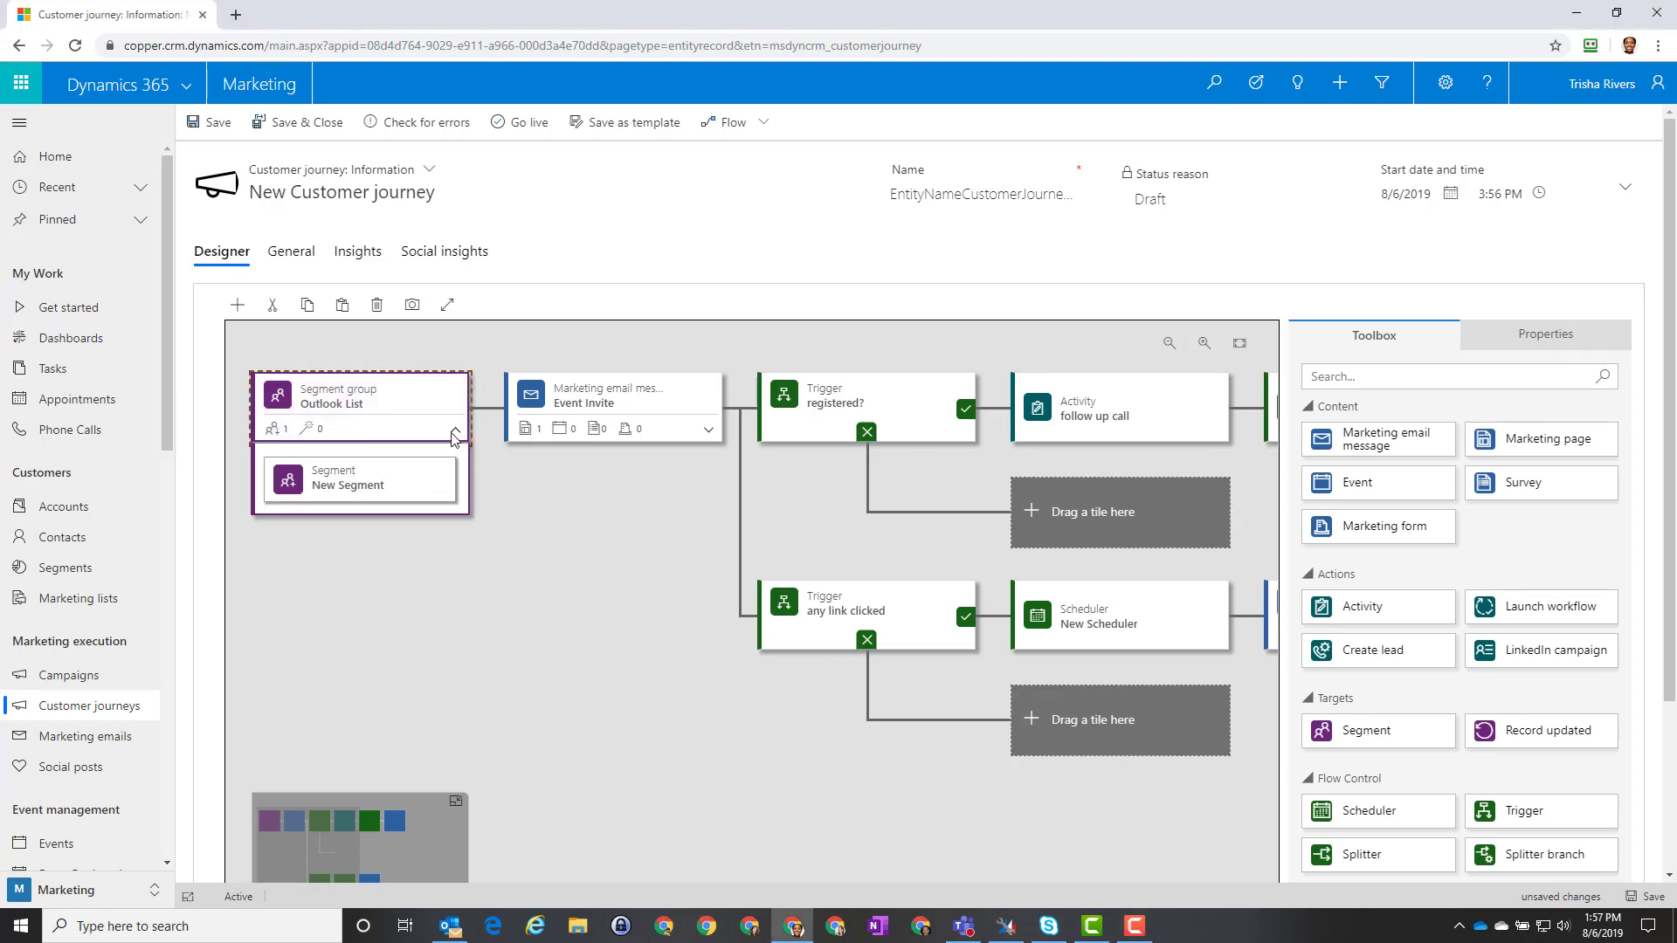
{"action": "left_click", "coordinate": [363, 481]}
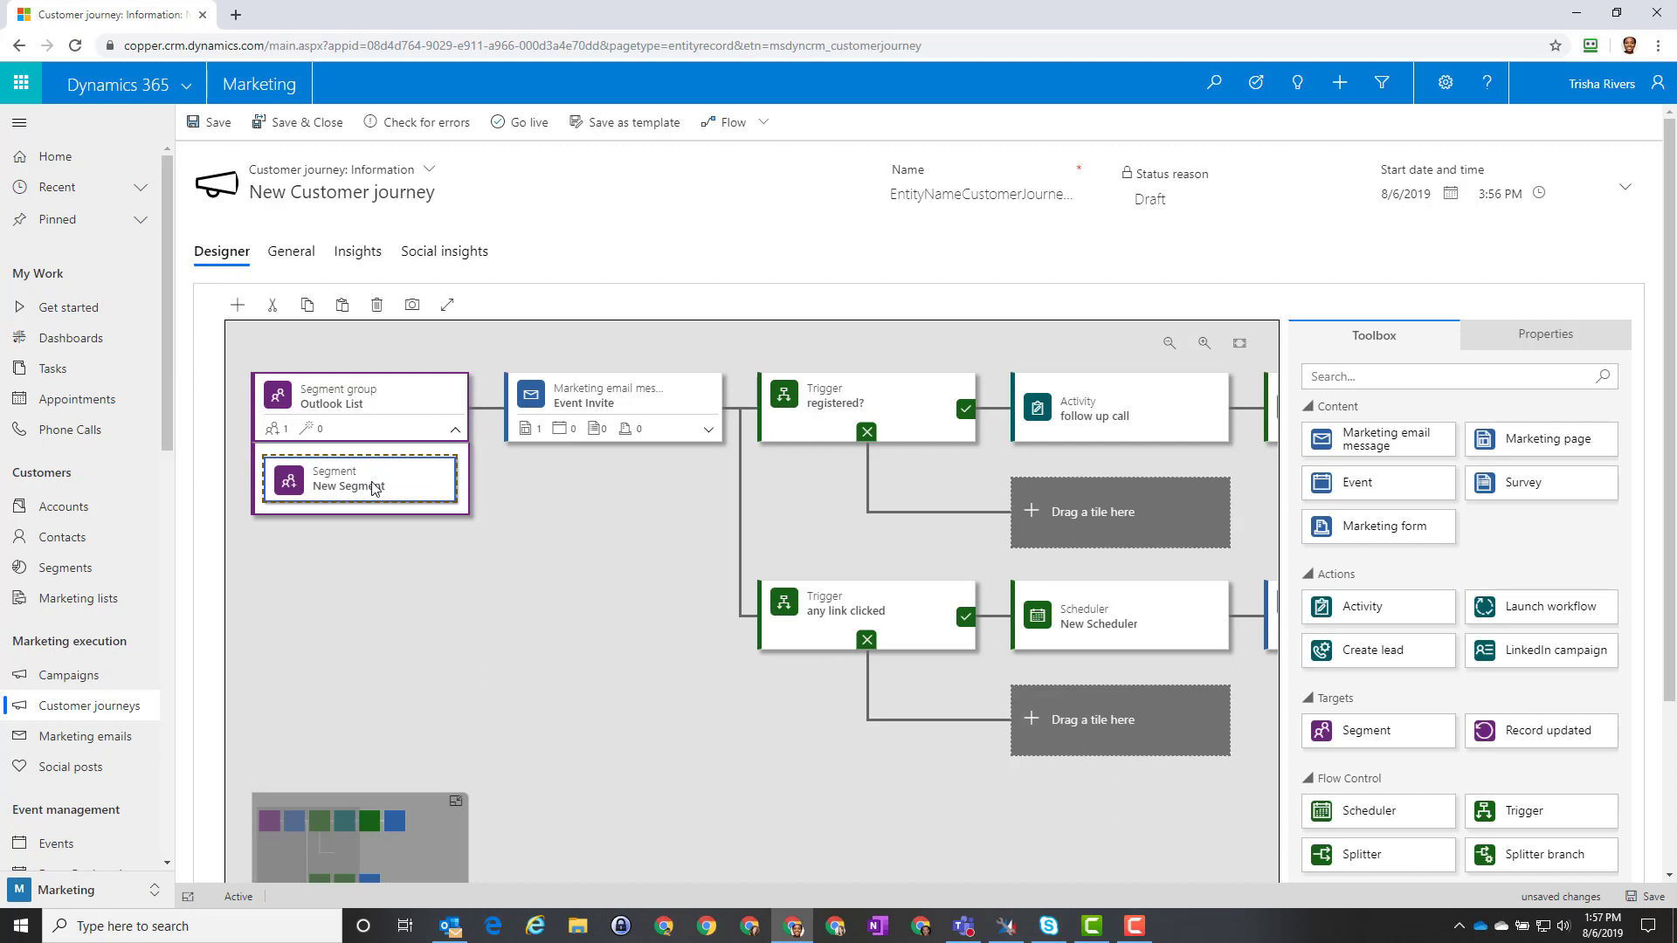
{"action": "left_click", "coordinate": [1553, 342]}
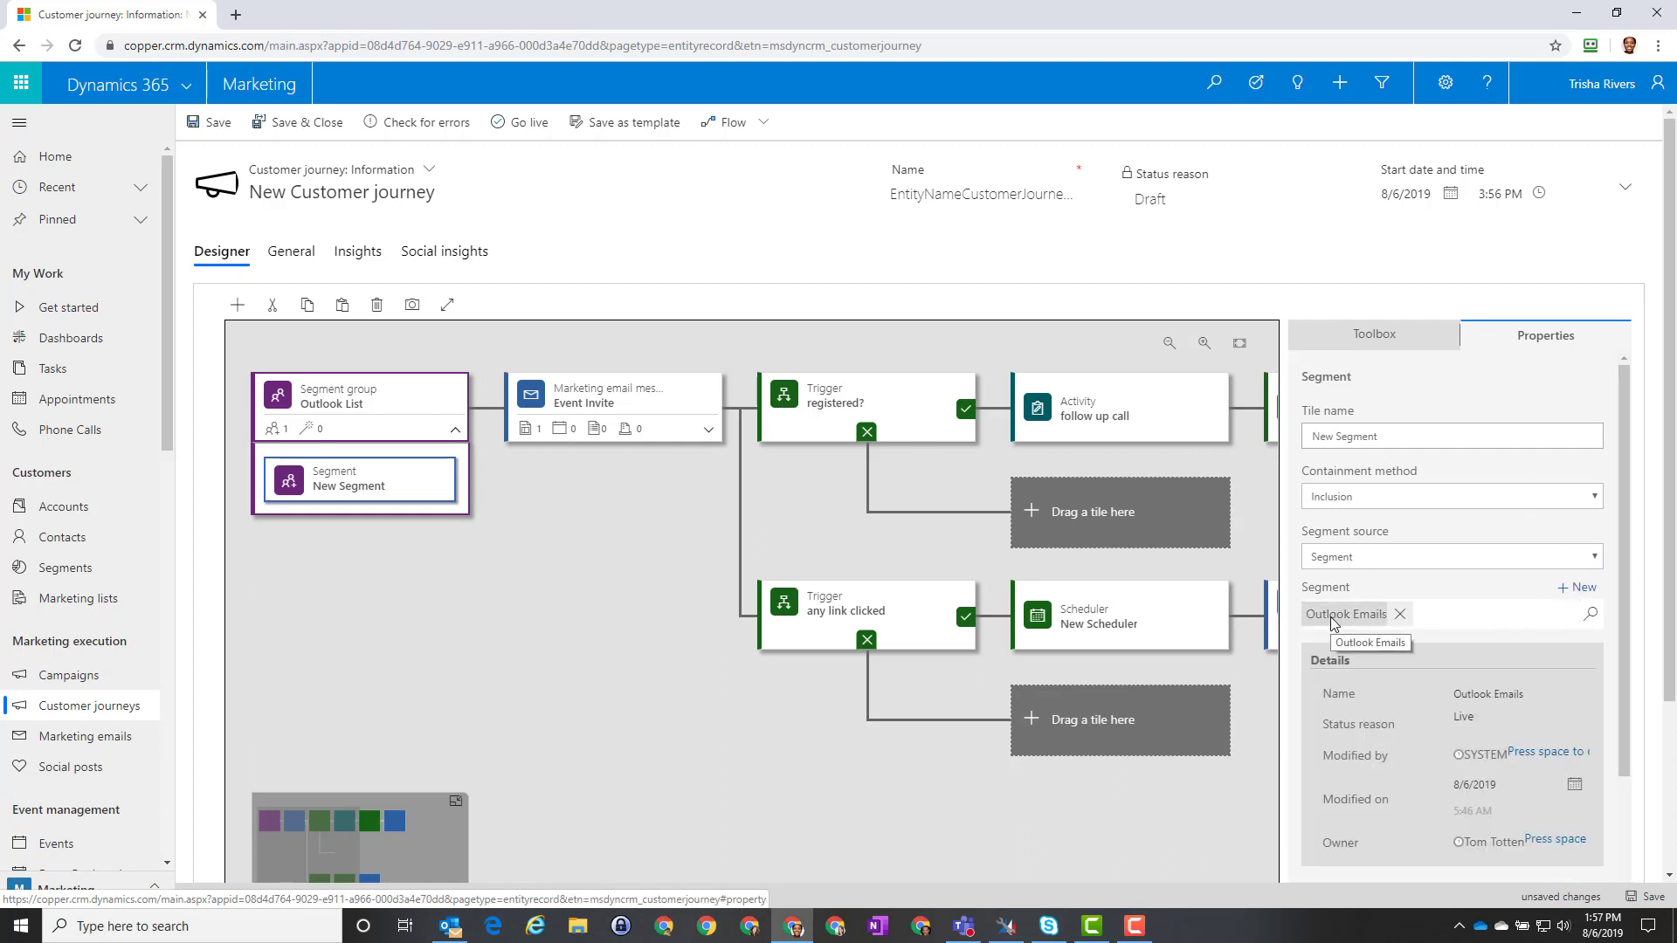
{"action": "left_click", "coordinate": [1331, 436]}
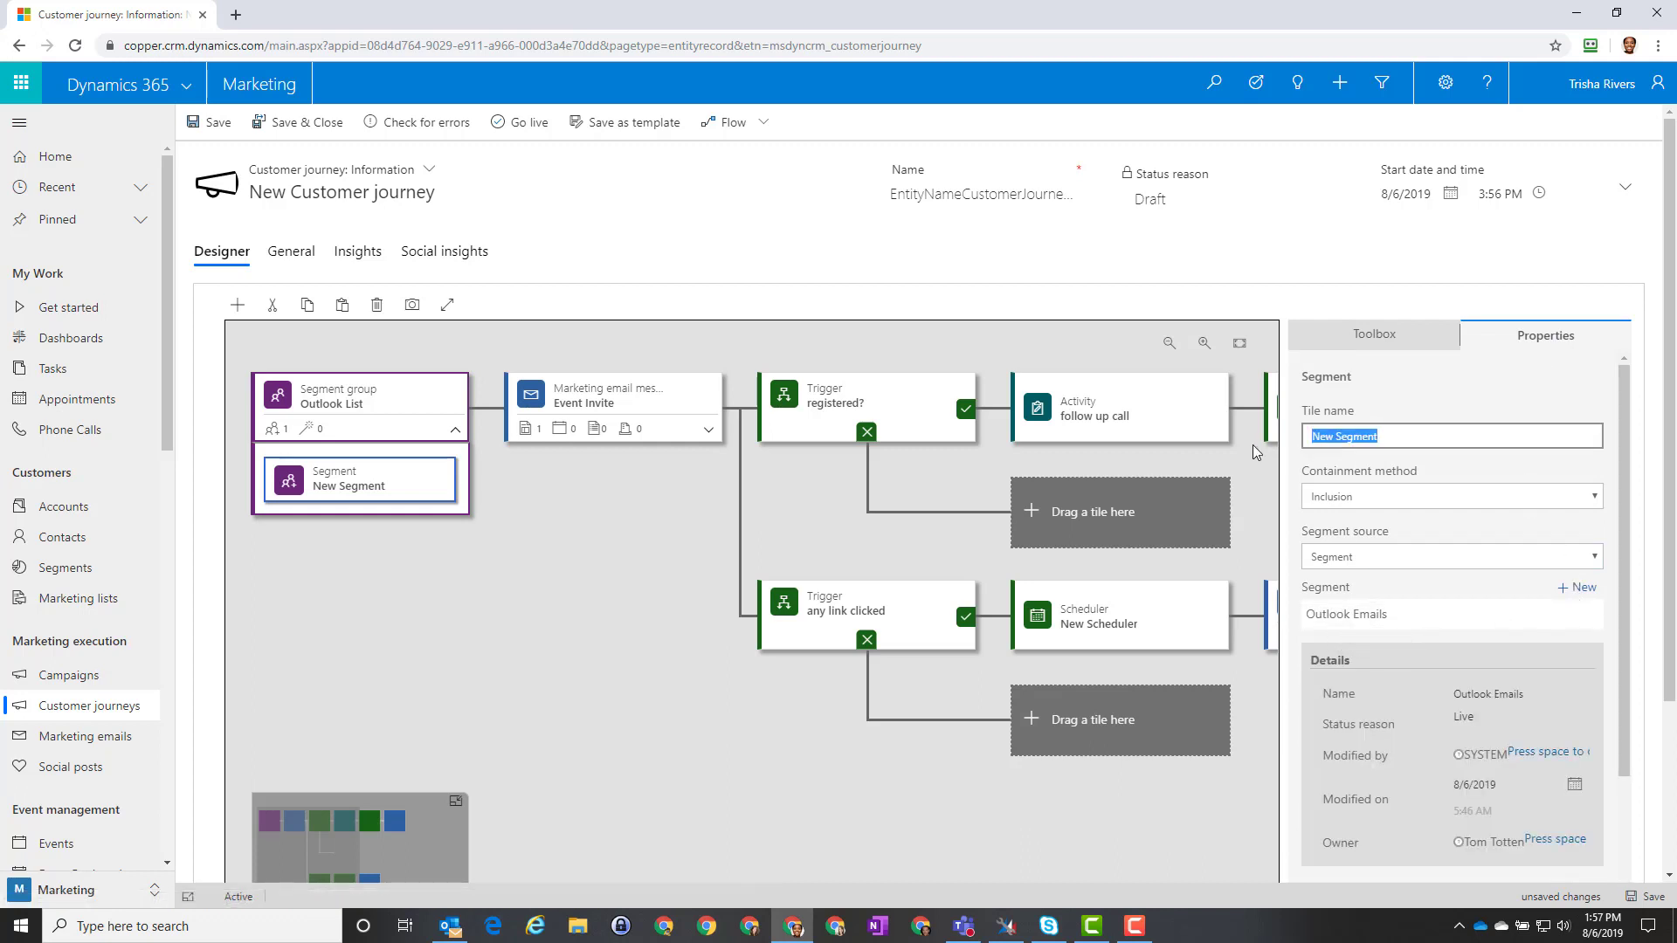
{"action": "type", "text": "OUtl"}
{"action": "key", "text": "BackSpace"}
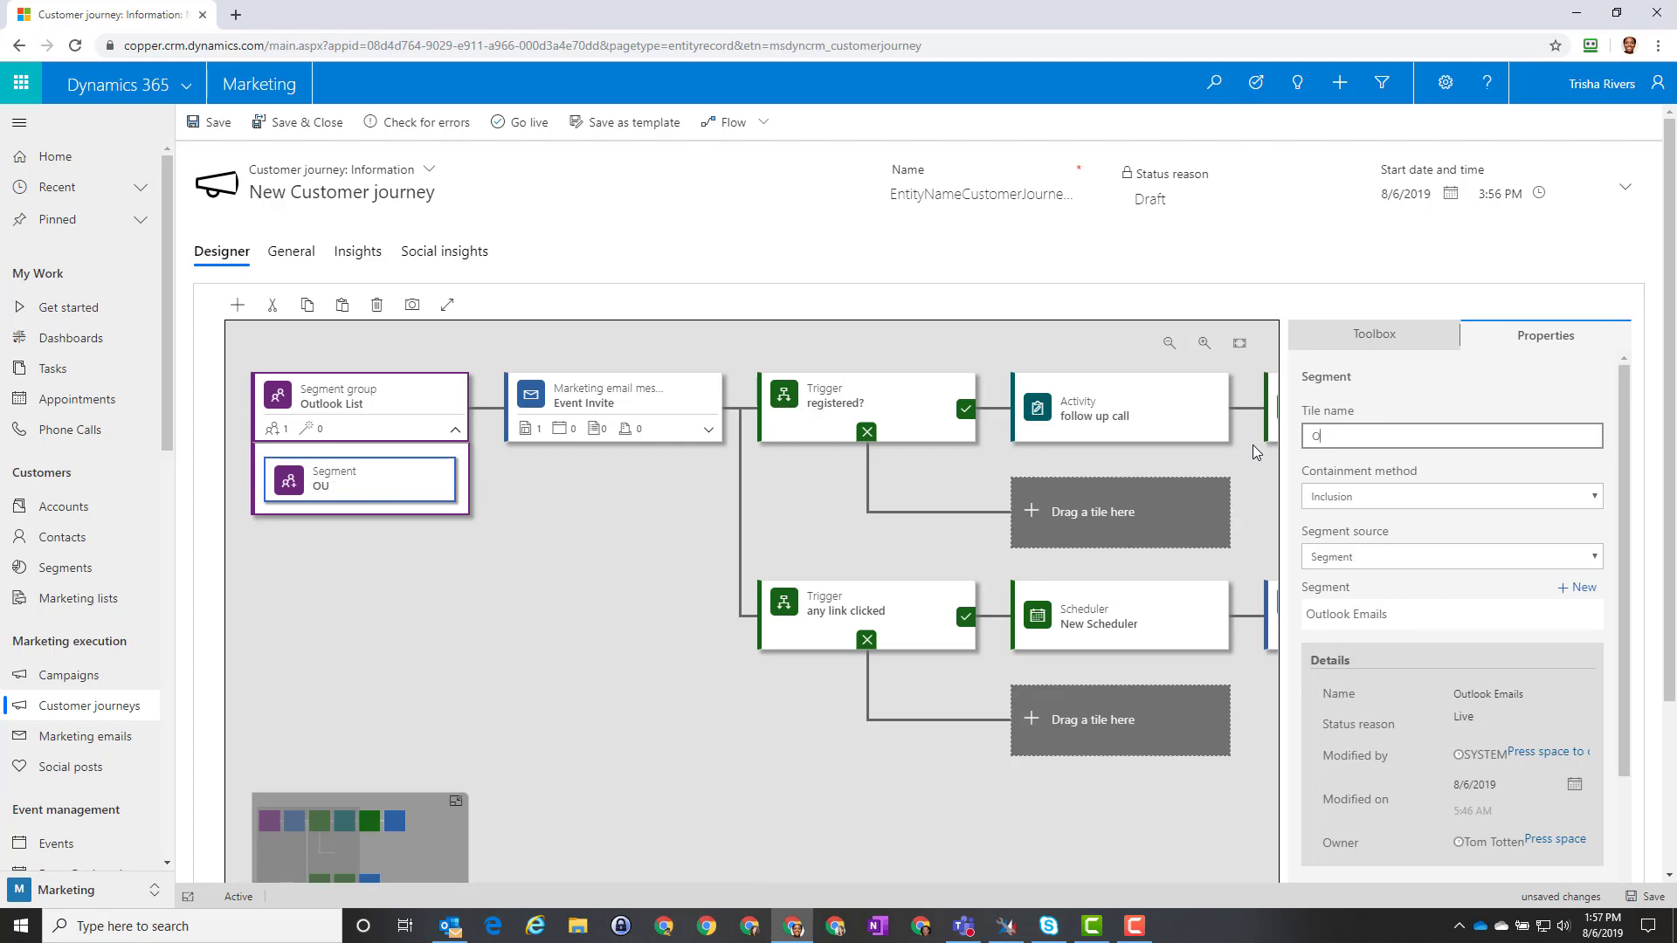
{"action": "type", "text": "utlook Emails"}
{"action": "left_click", "coordinate": [1638, 901]}
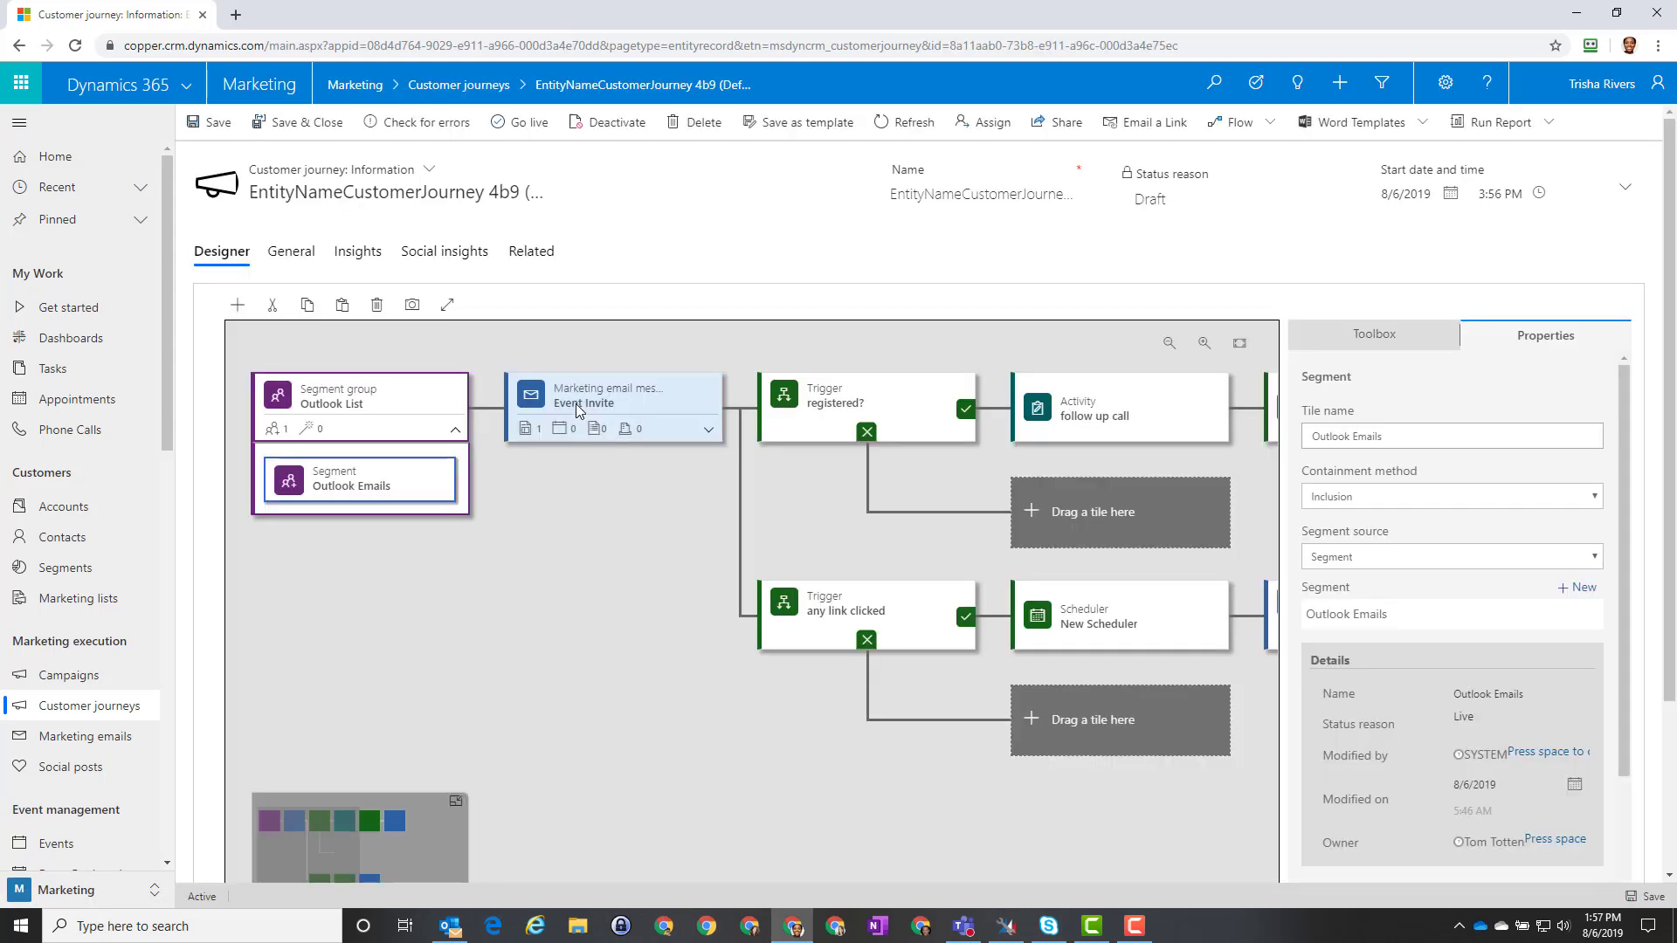
Step: Select the Event Invite tile and expand it to view the Aspire2018-Dallas Invite email, then collapse it
{"action": "left_click", "coordinate": [575, 404]}
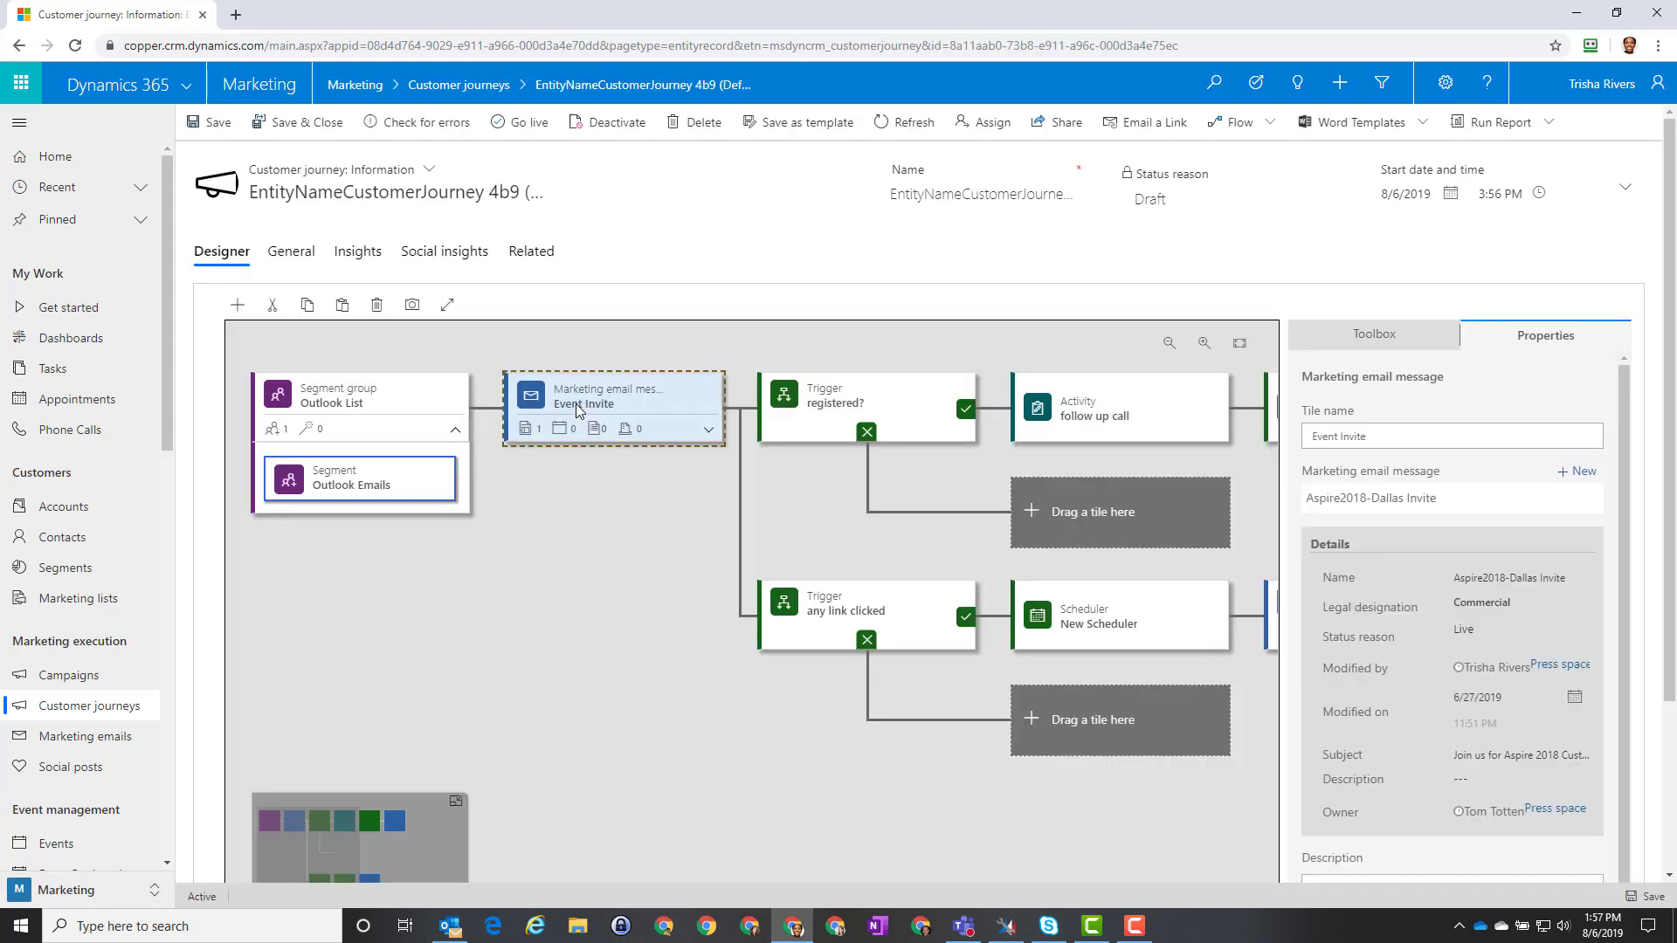
{"action": "left_click", "coordinate": [708, 430]}
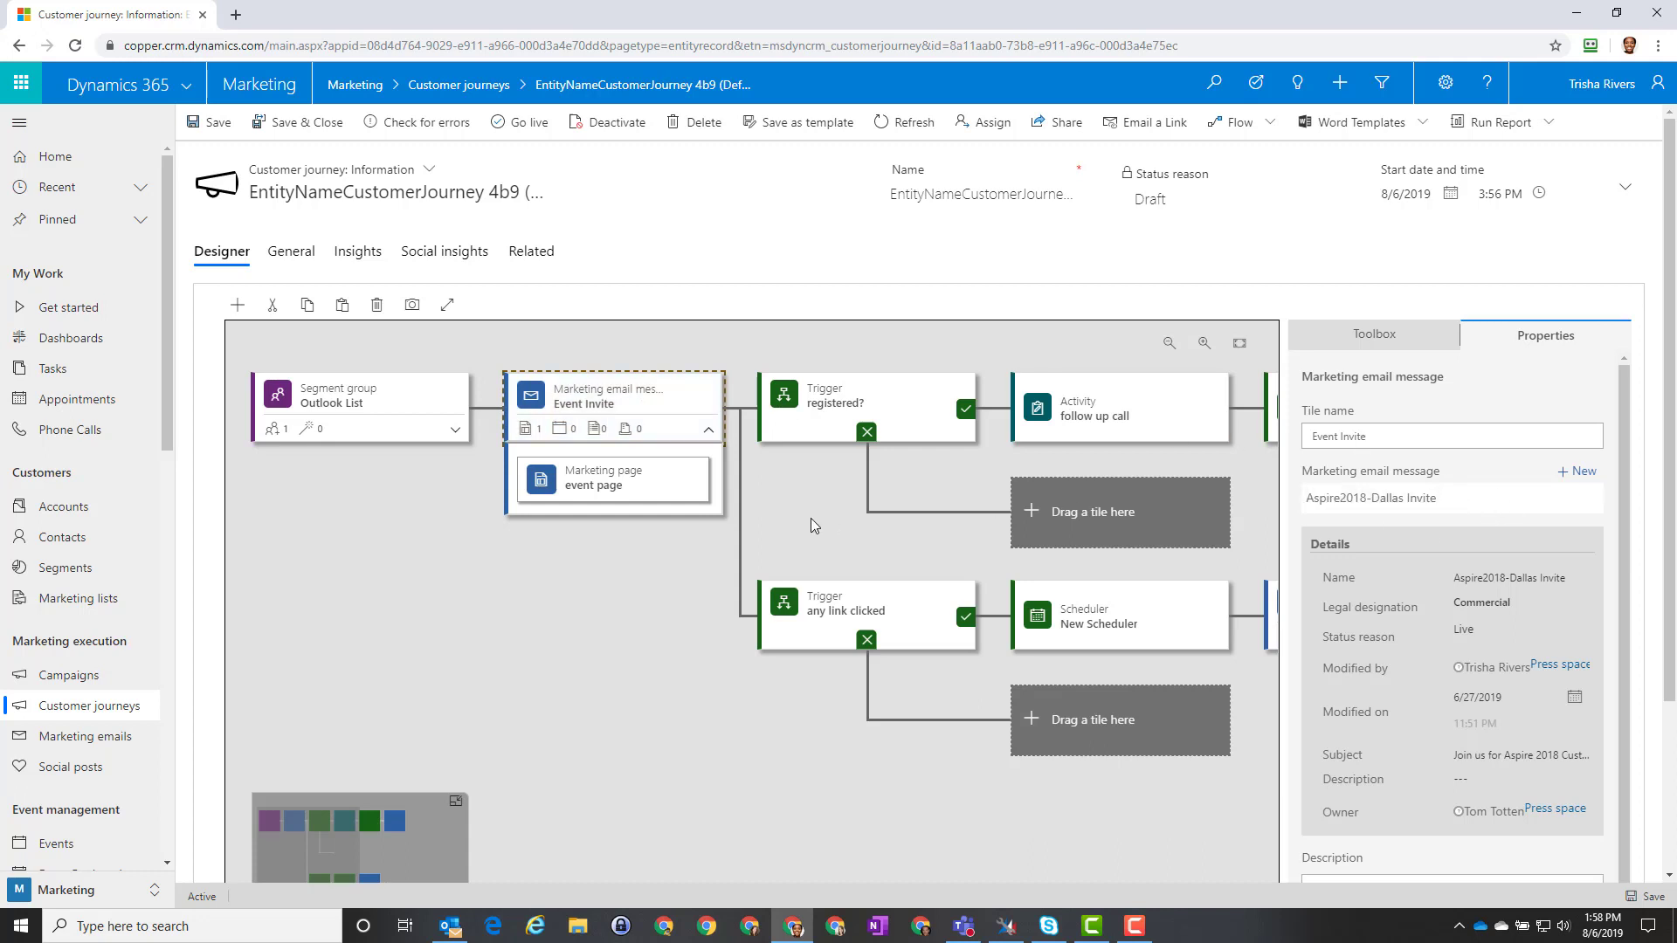
{"action": "left_click", "coordinate": [681, 486]}
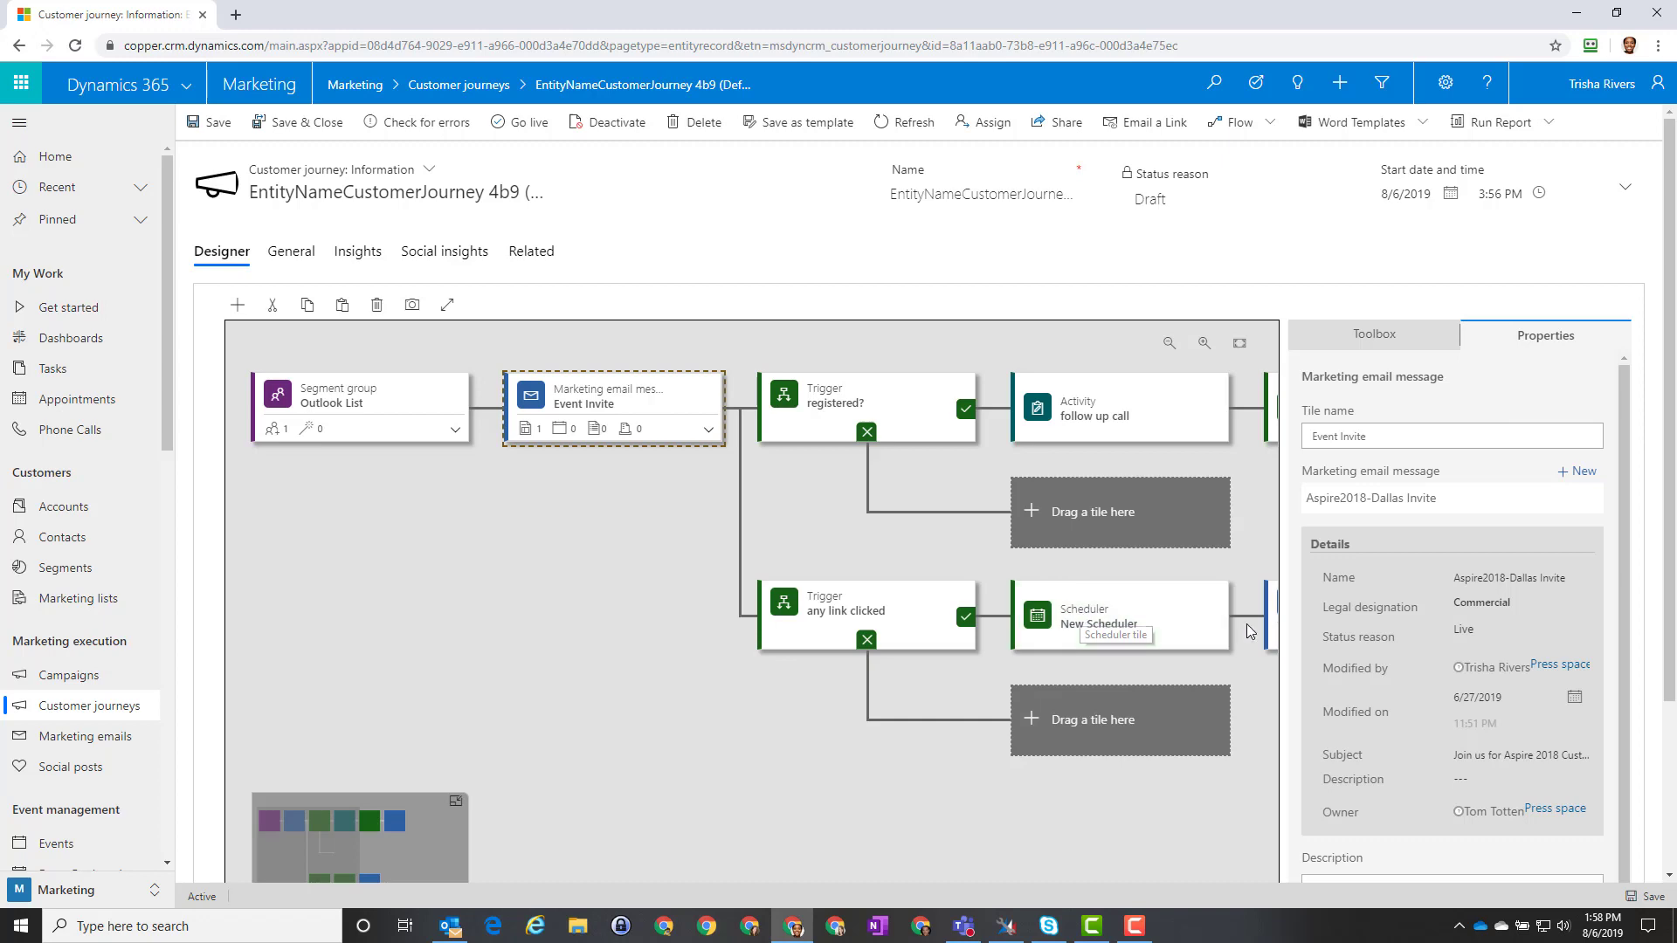
Step: Review the full journey in full-screen view, then bring the 'What's new in Robotics' email into view
{"action": "left_click", "coordinate": [448, 305]}
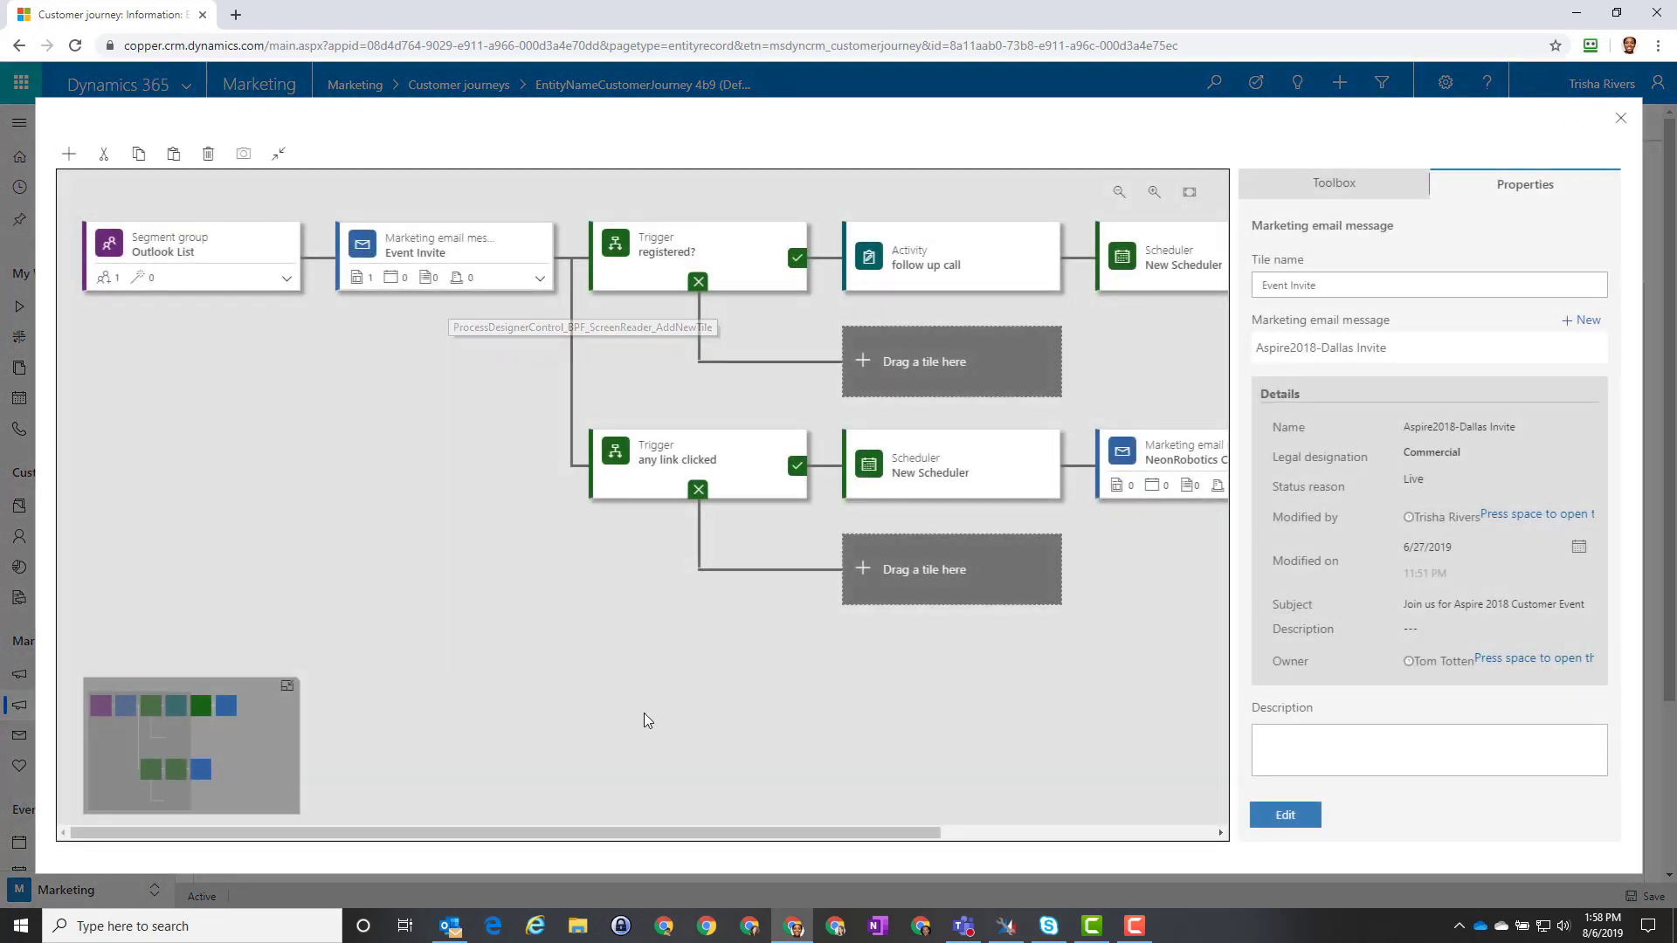
{"action": "left_click_drag", "start_coordinate": [720, 832], "coordinate": [1018, 868]}
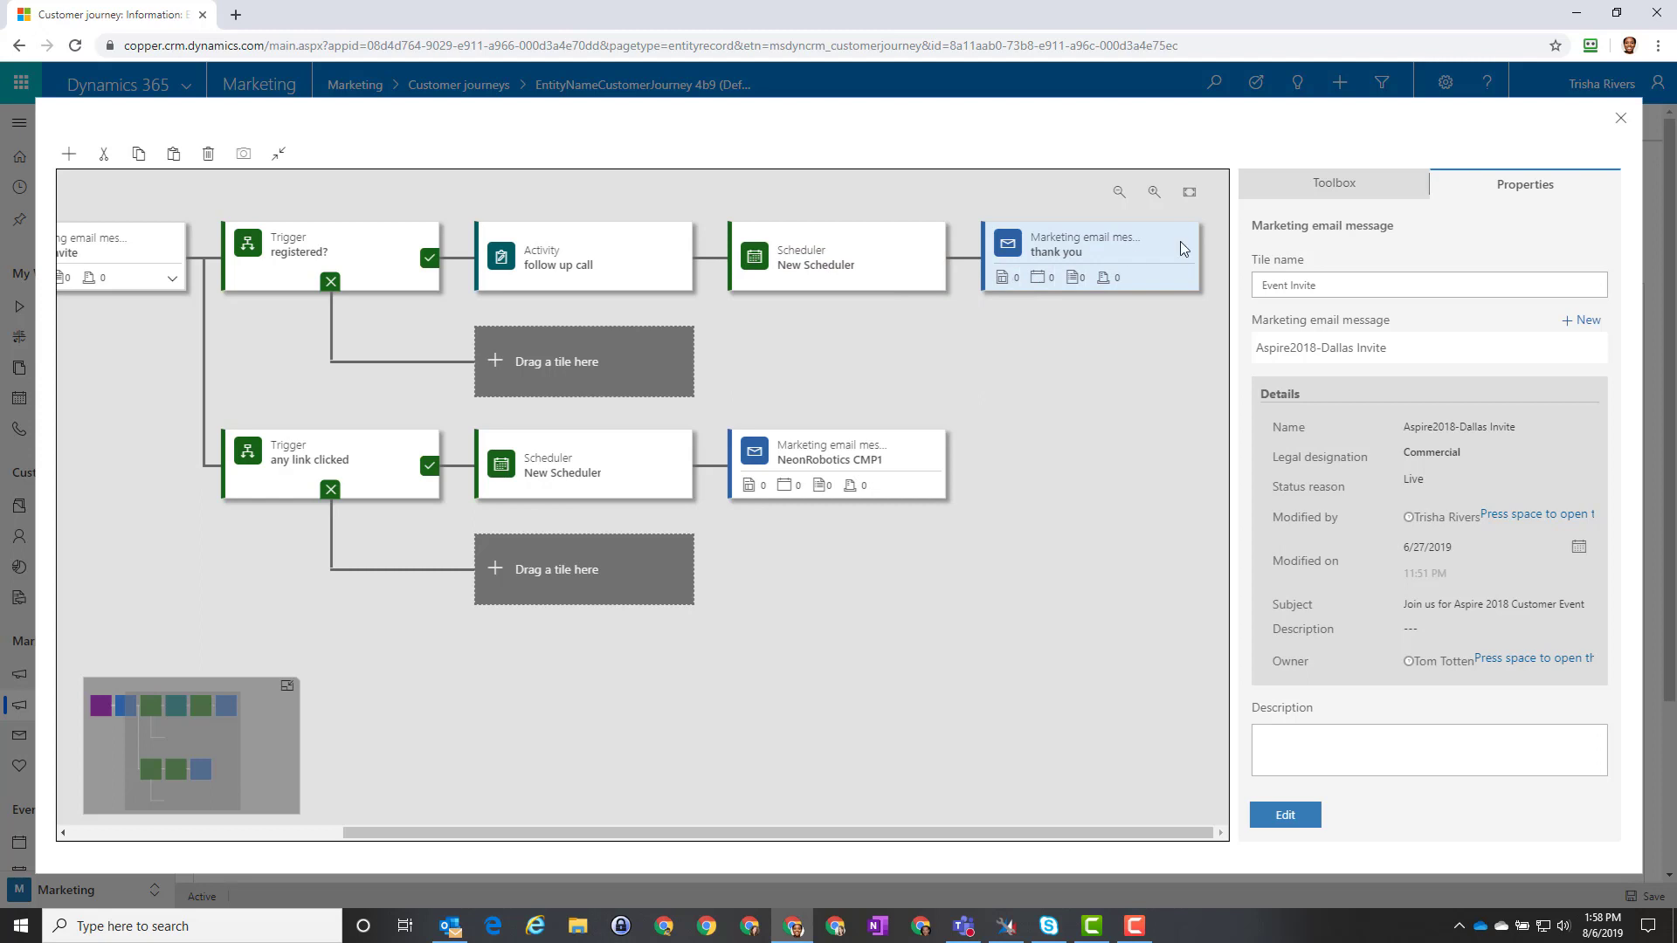
{"action": "left_click", "coordinate": [1324, 188]}
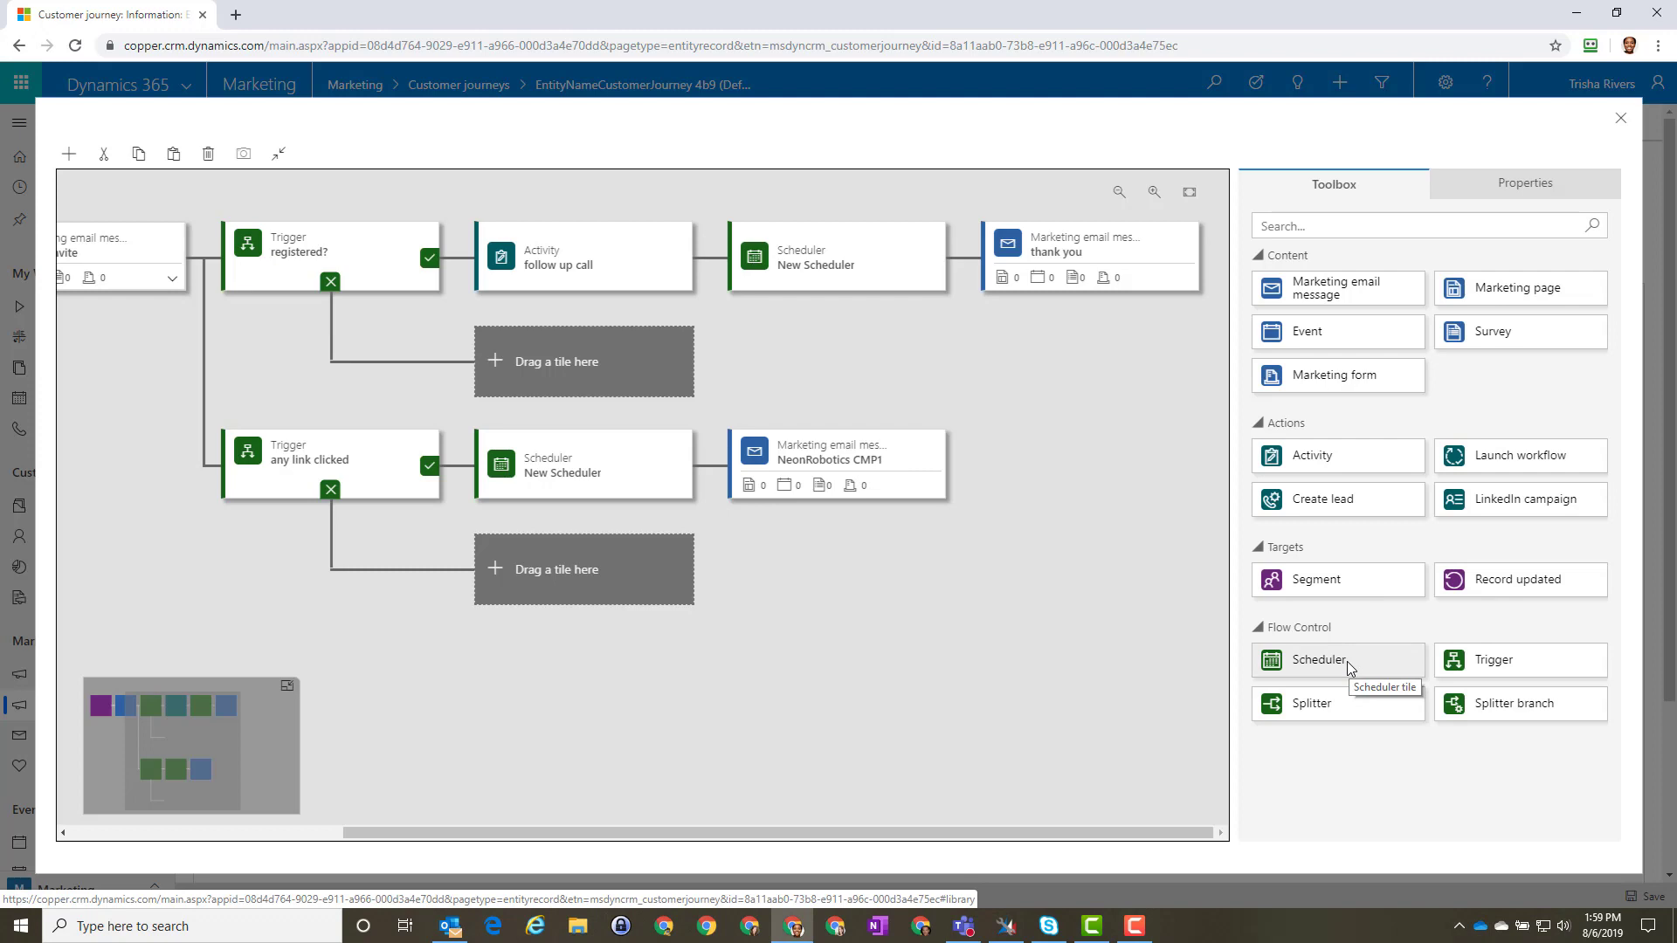
{"action": "left_click", "coordinate": [1621, 122]}
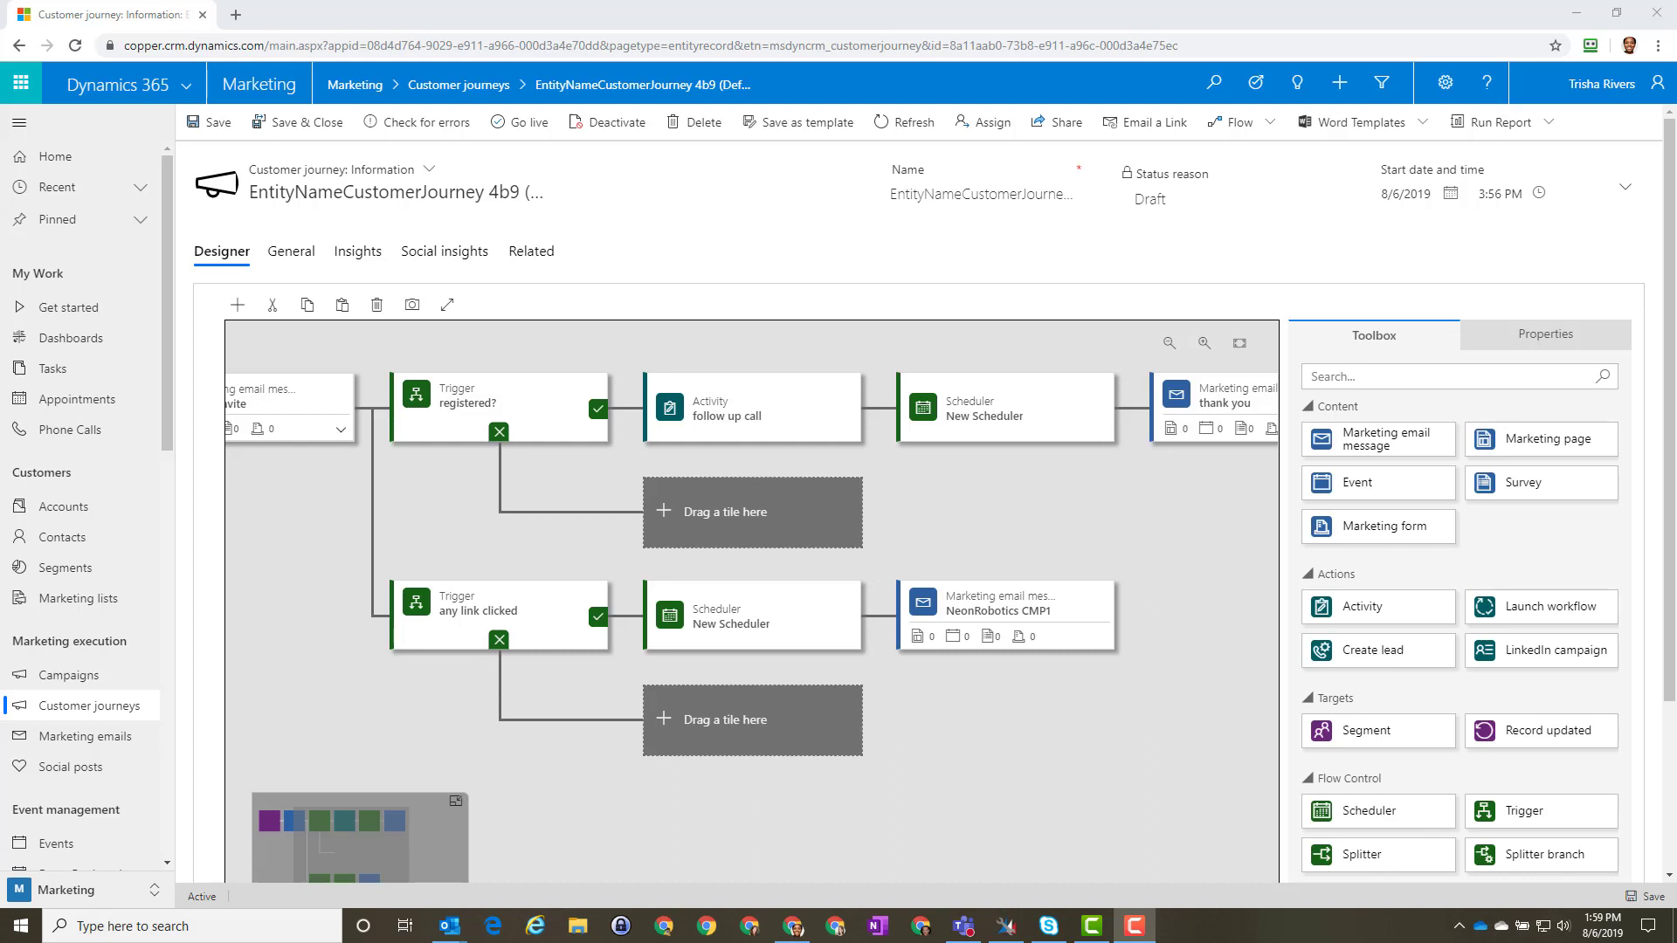
{"action": "left_click_drag", "start_coordinate": [0, 150], "coordinate": [964, 7]}
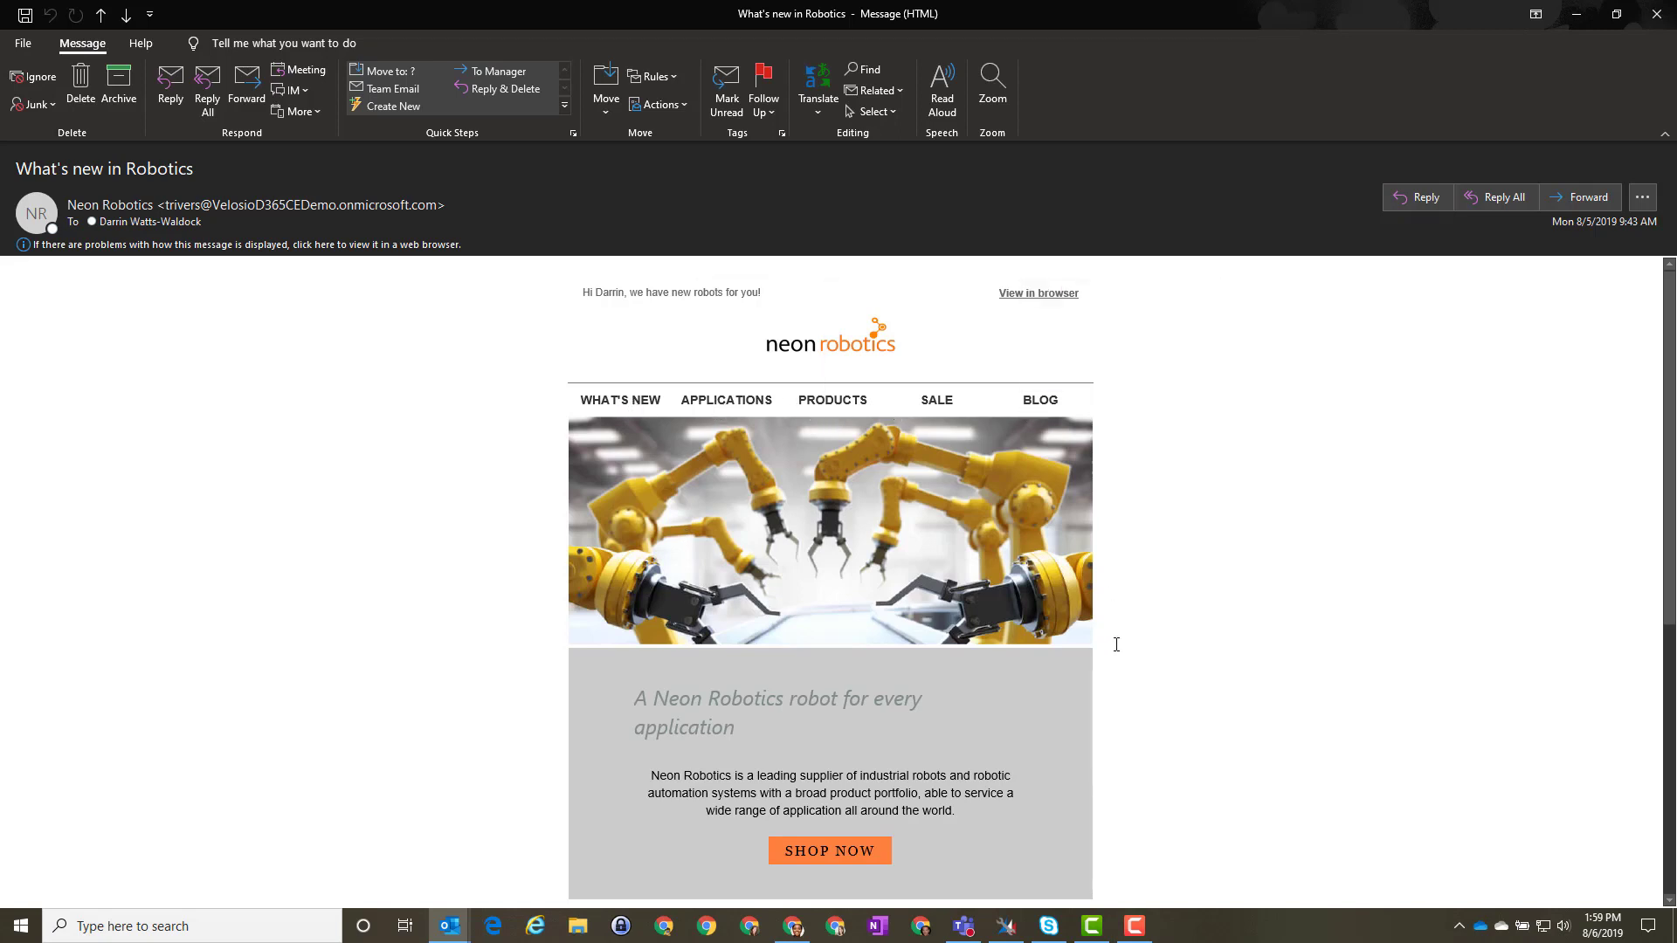
Step: Follow the email's SHOP NOW link to the Neon Robotics Spring Sale landing page
{"action": "scroll", "coordinate": [1116, 643], "scroll_direction": "down", "scroll_amount": 1}
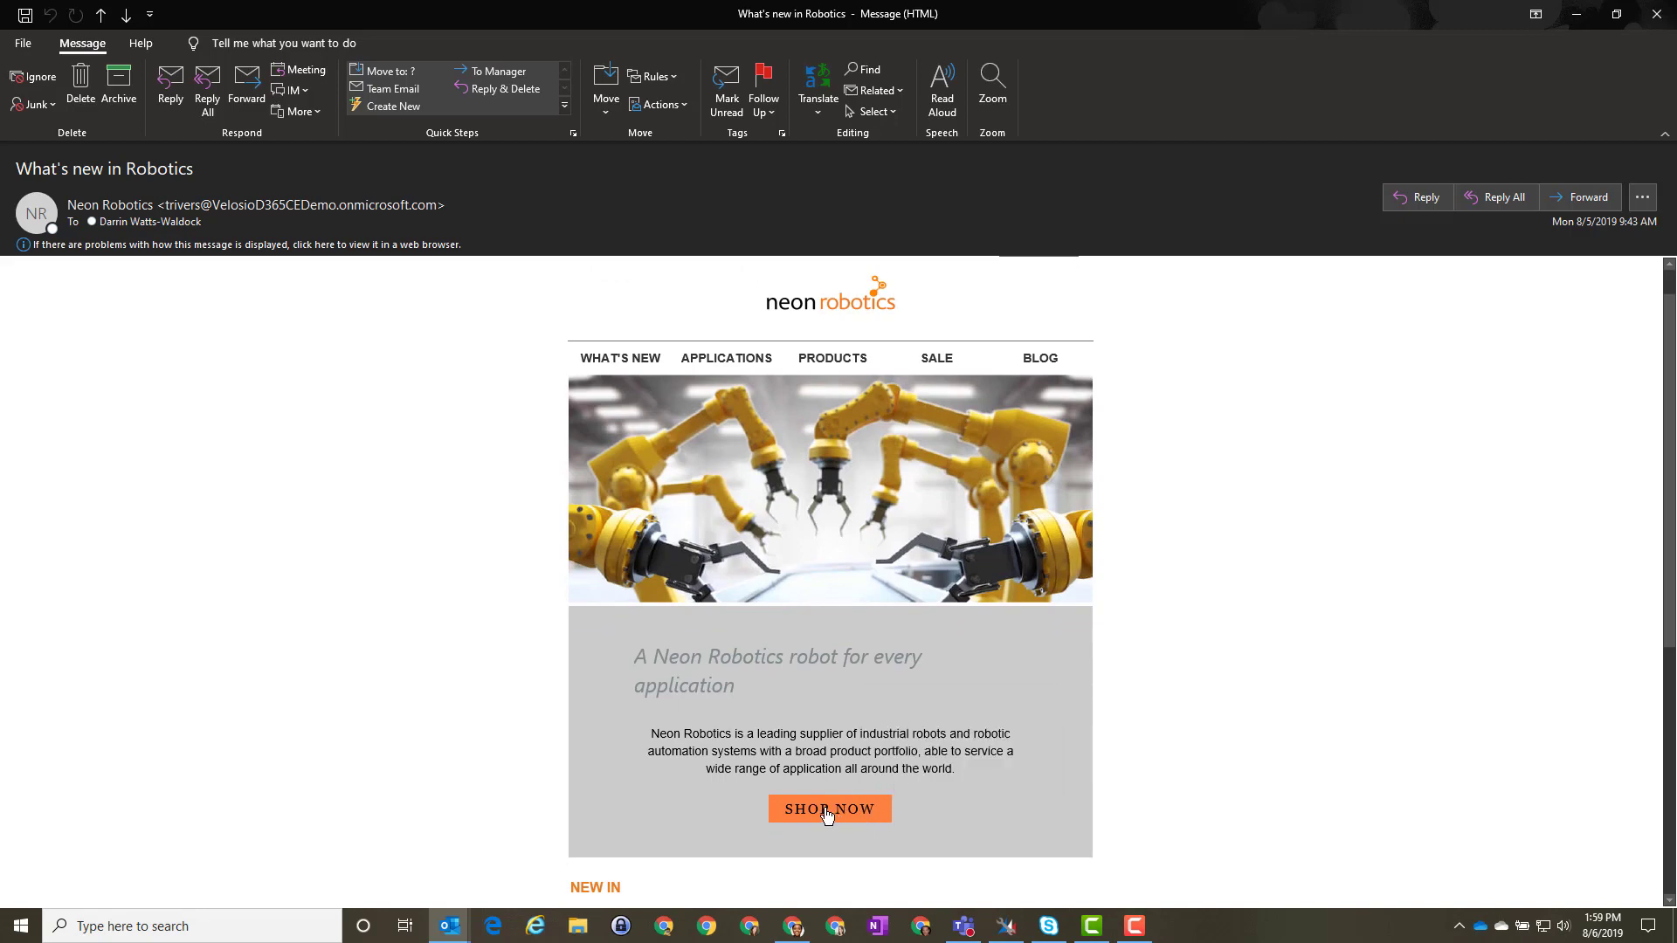
{"action": "left_click", "coordinate": [827, 814]}
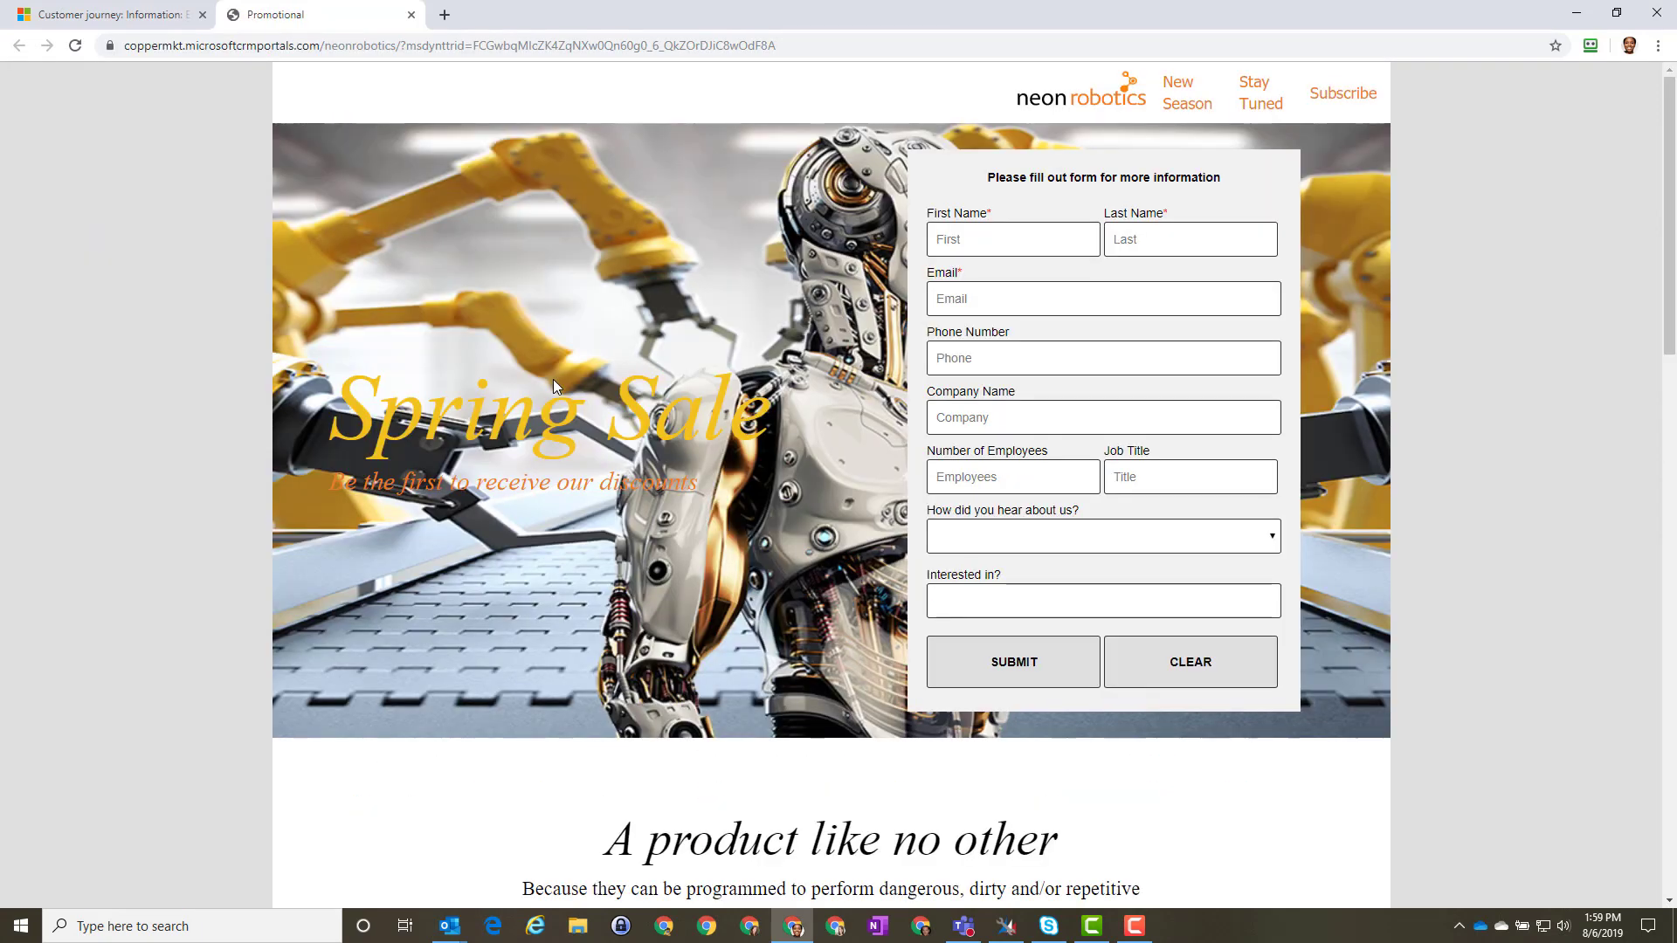
{"action": "scroll", "coordinate": [549, 558], "scroll_direction": "down", "scroll_amount": 4}
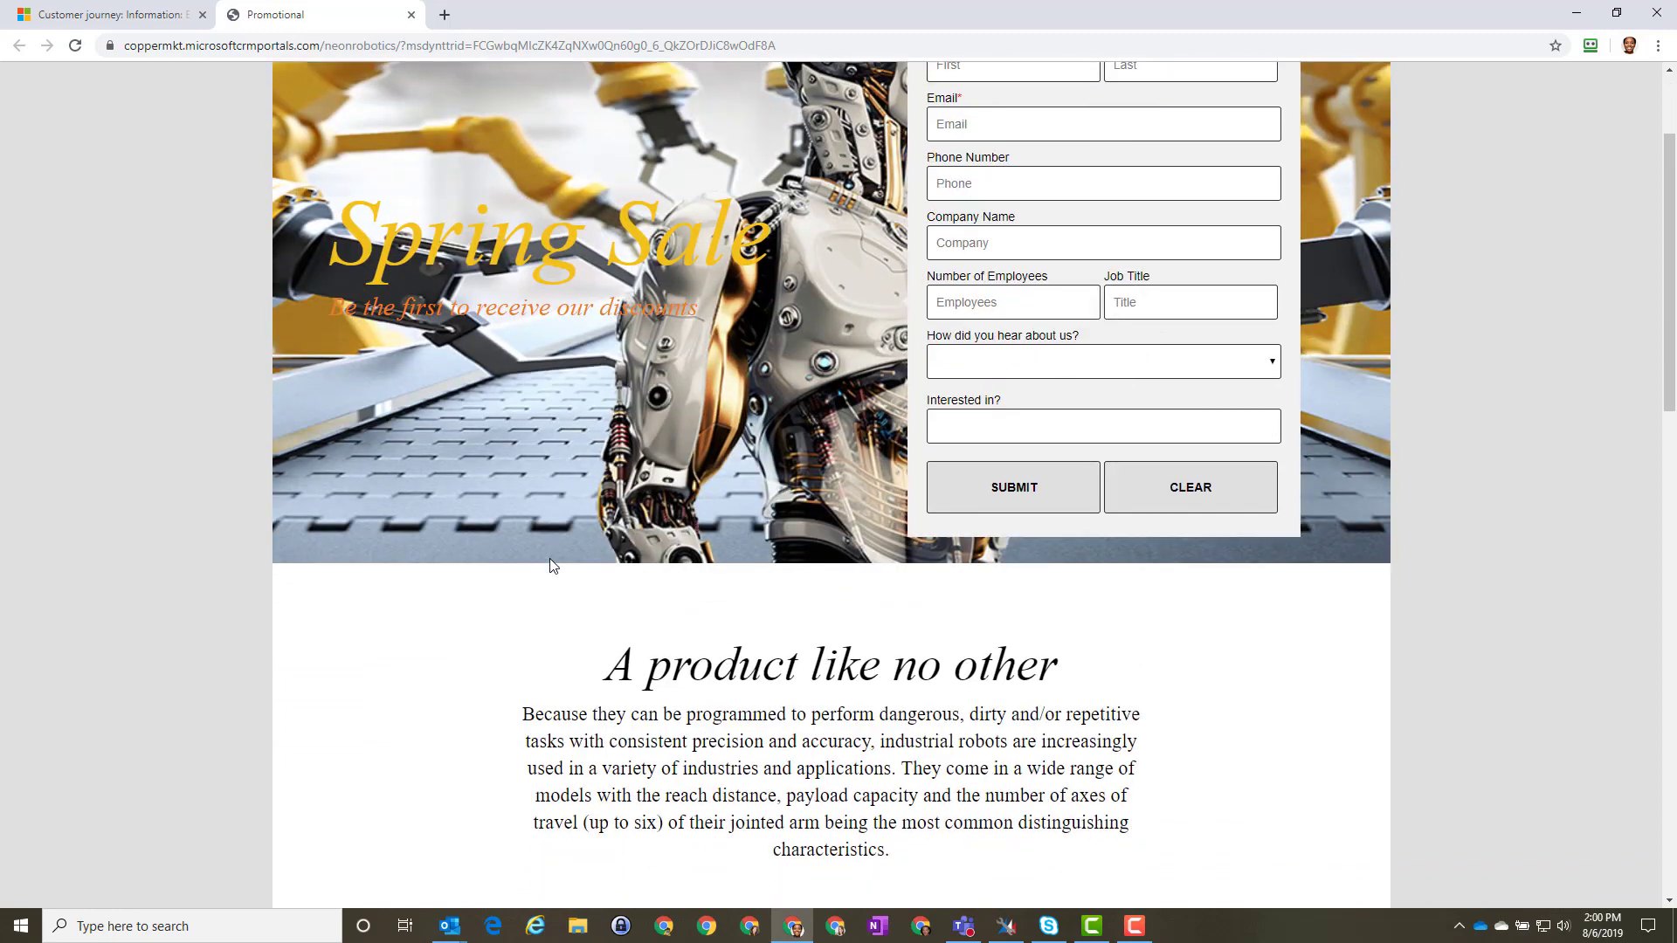
{"action": "scroll", "coordinate": [551, 560], "scroll_direction": "down", "scroll_amount": 3}
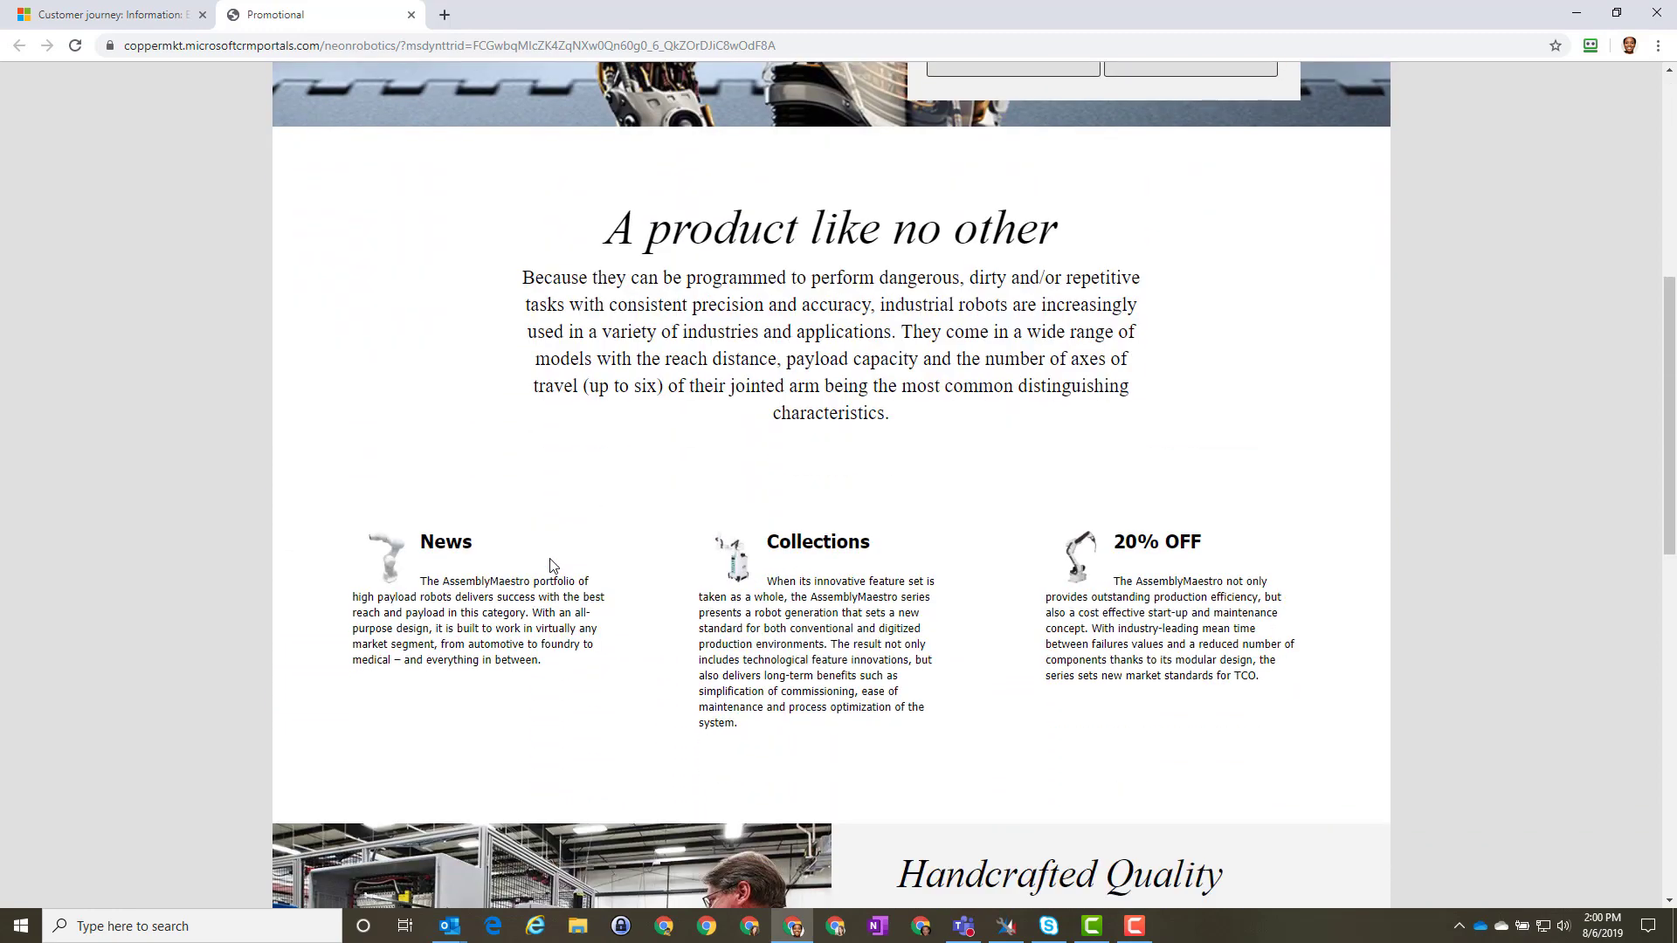
{"action": "scroll", "coordinate": [550, 565], "scroll_direction": "down", "scroll_amount": 7}
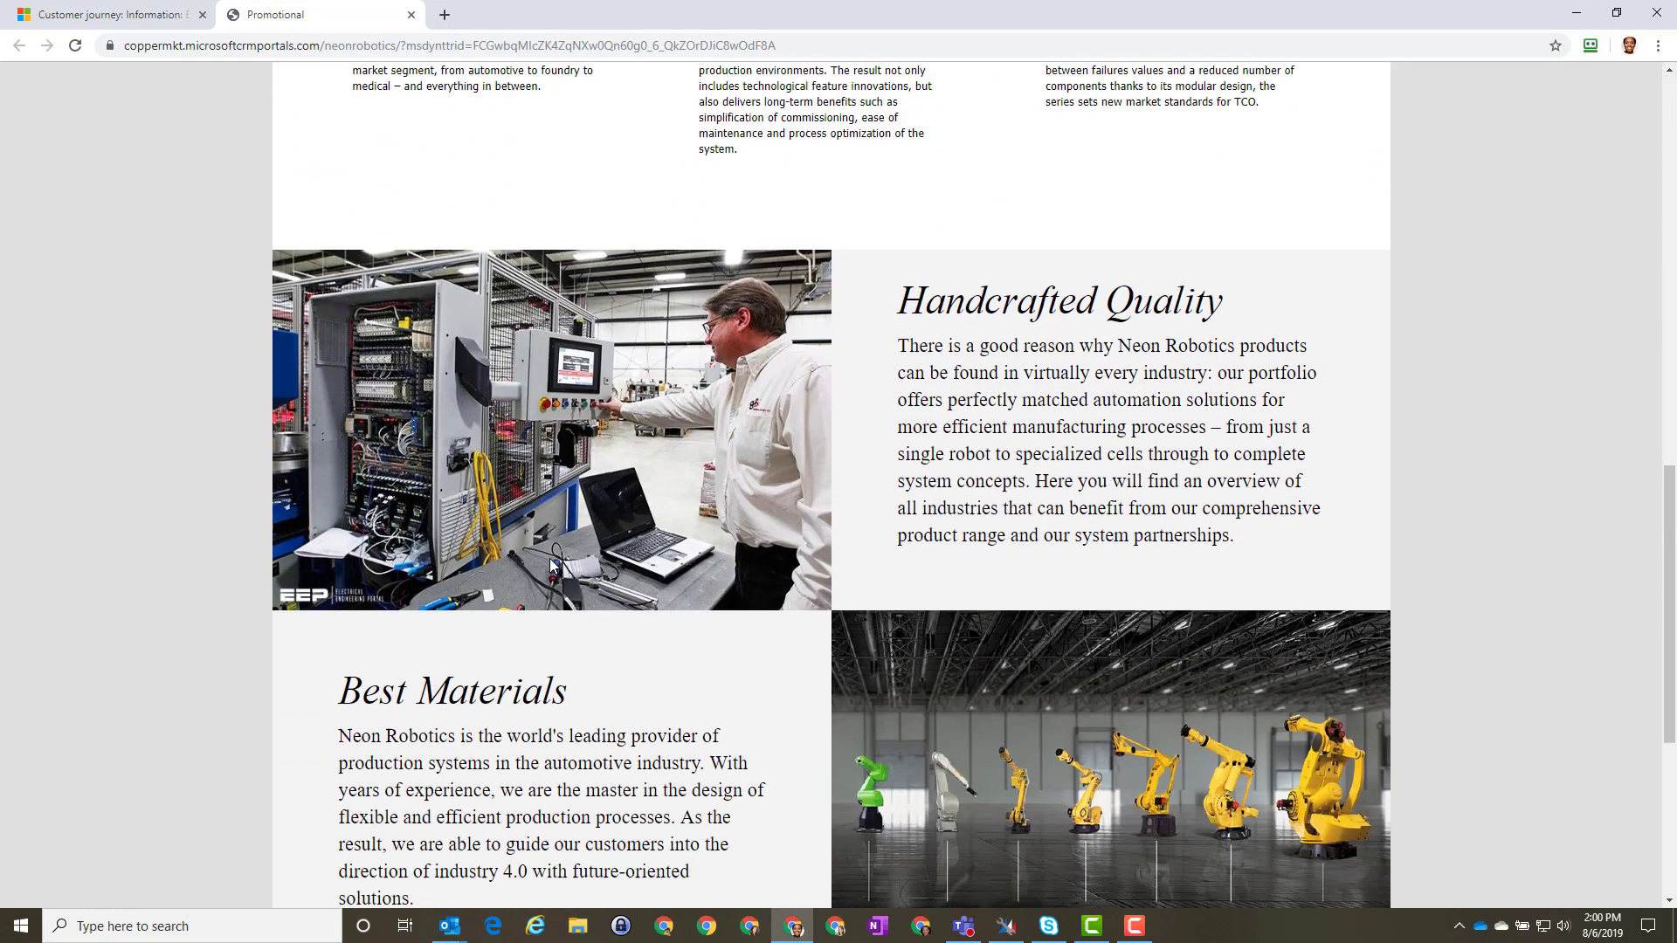
{"action": "scroll", "coordinate": [551, 566], "scroll_direction": "down", "scroll_amount": 5}
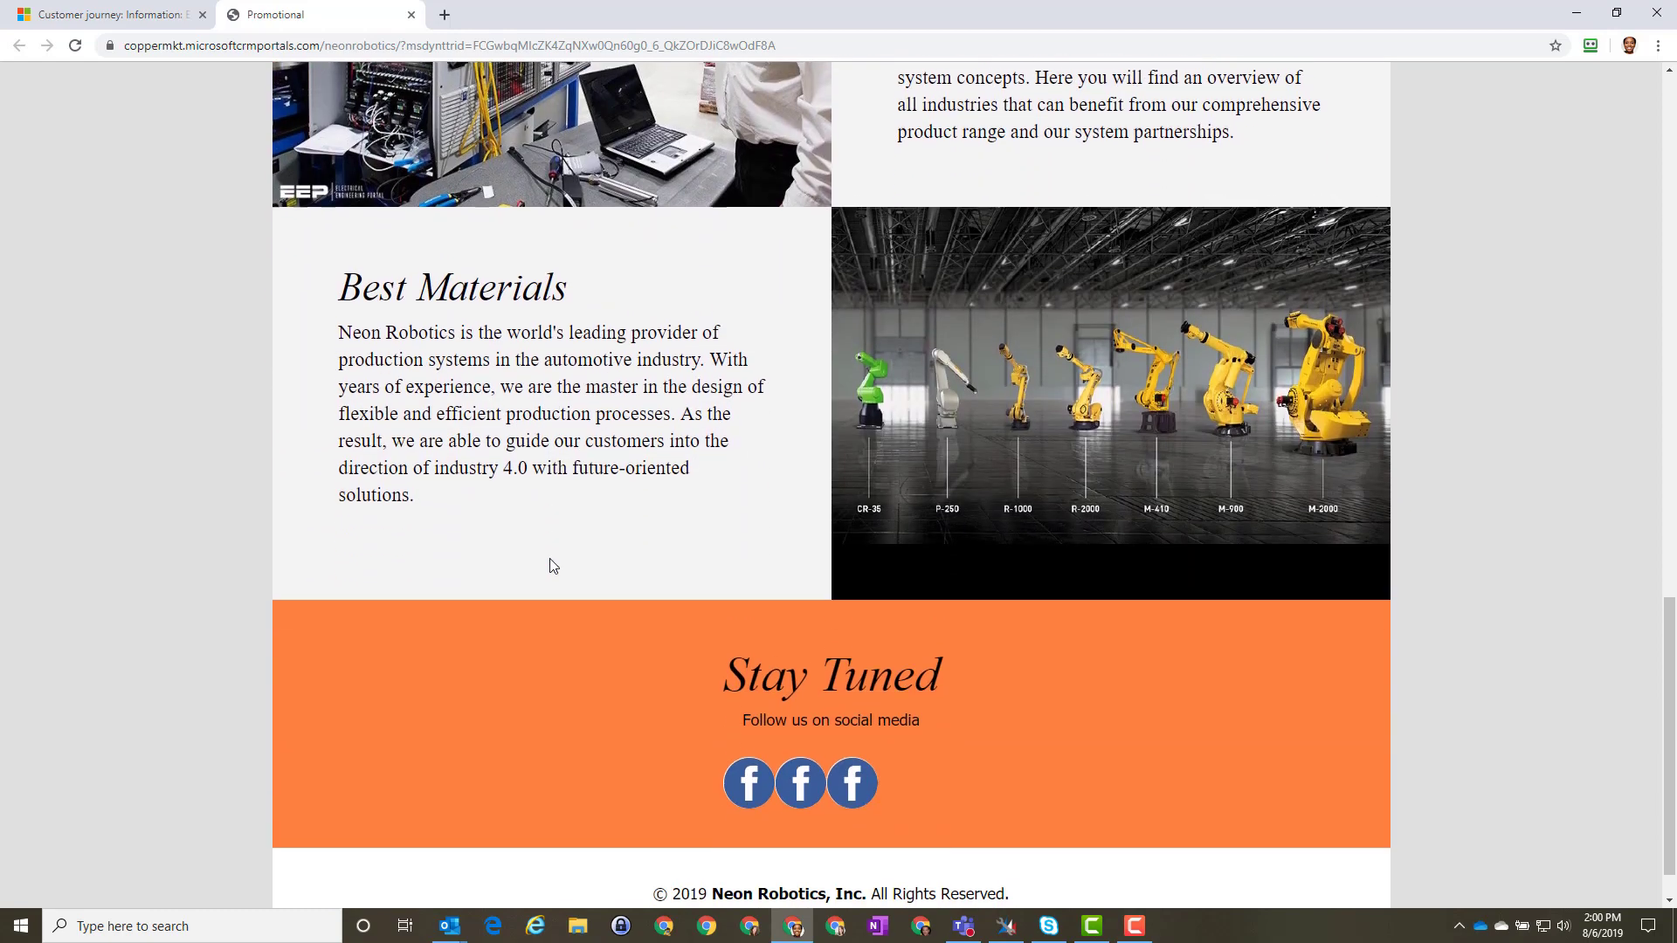
{"action": "scroll", "coordinate": [549, 558], "scroll_direction": "up", "scroll_amount": 20}
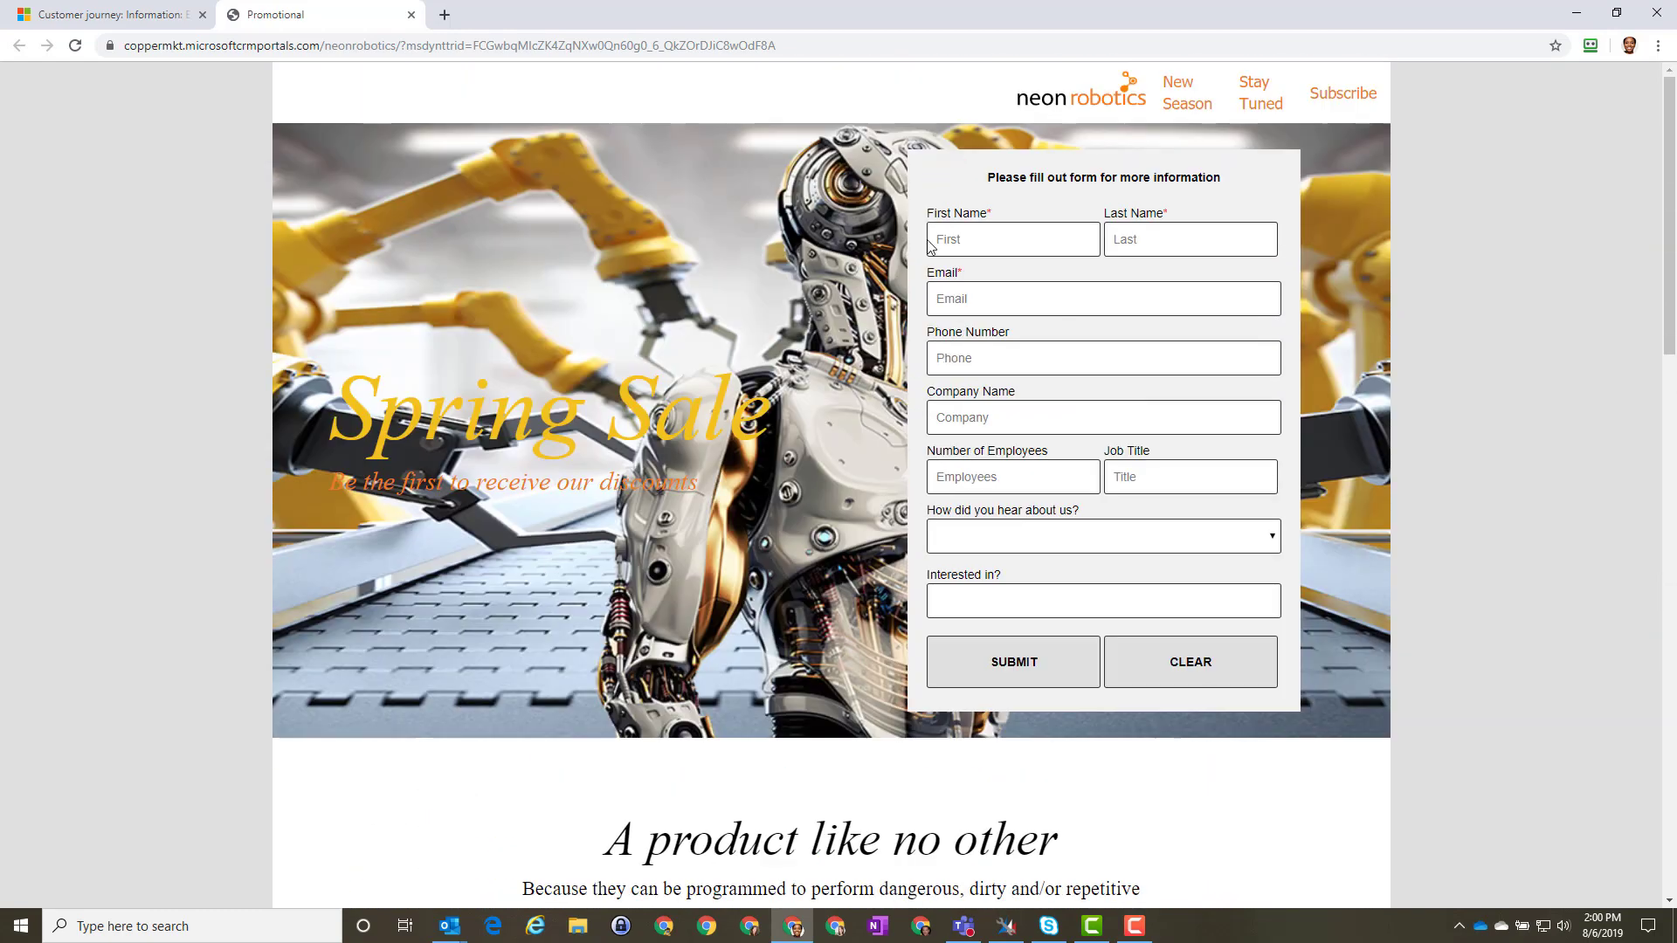
Step: Enter the lead's first and last name and accept the suggested e-mail and phone number
{"action": "left_click", "coordinate": [979, 238]}
{"action": "type", "text": "Wat"}
{"action": "key", "text": "BackSpace"}
{"action": "key", "text": "BackSpace"}
{"action": "key", "text": "BackSpace"}
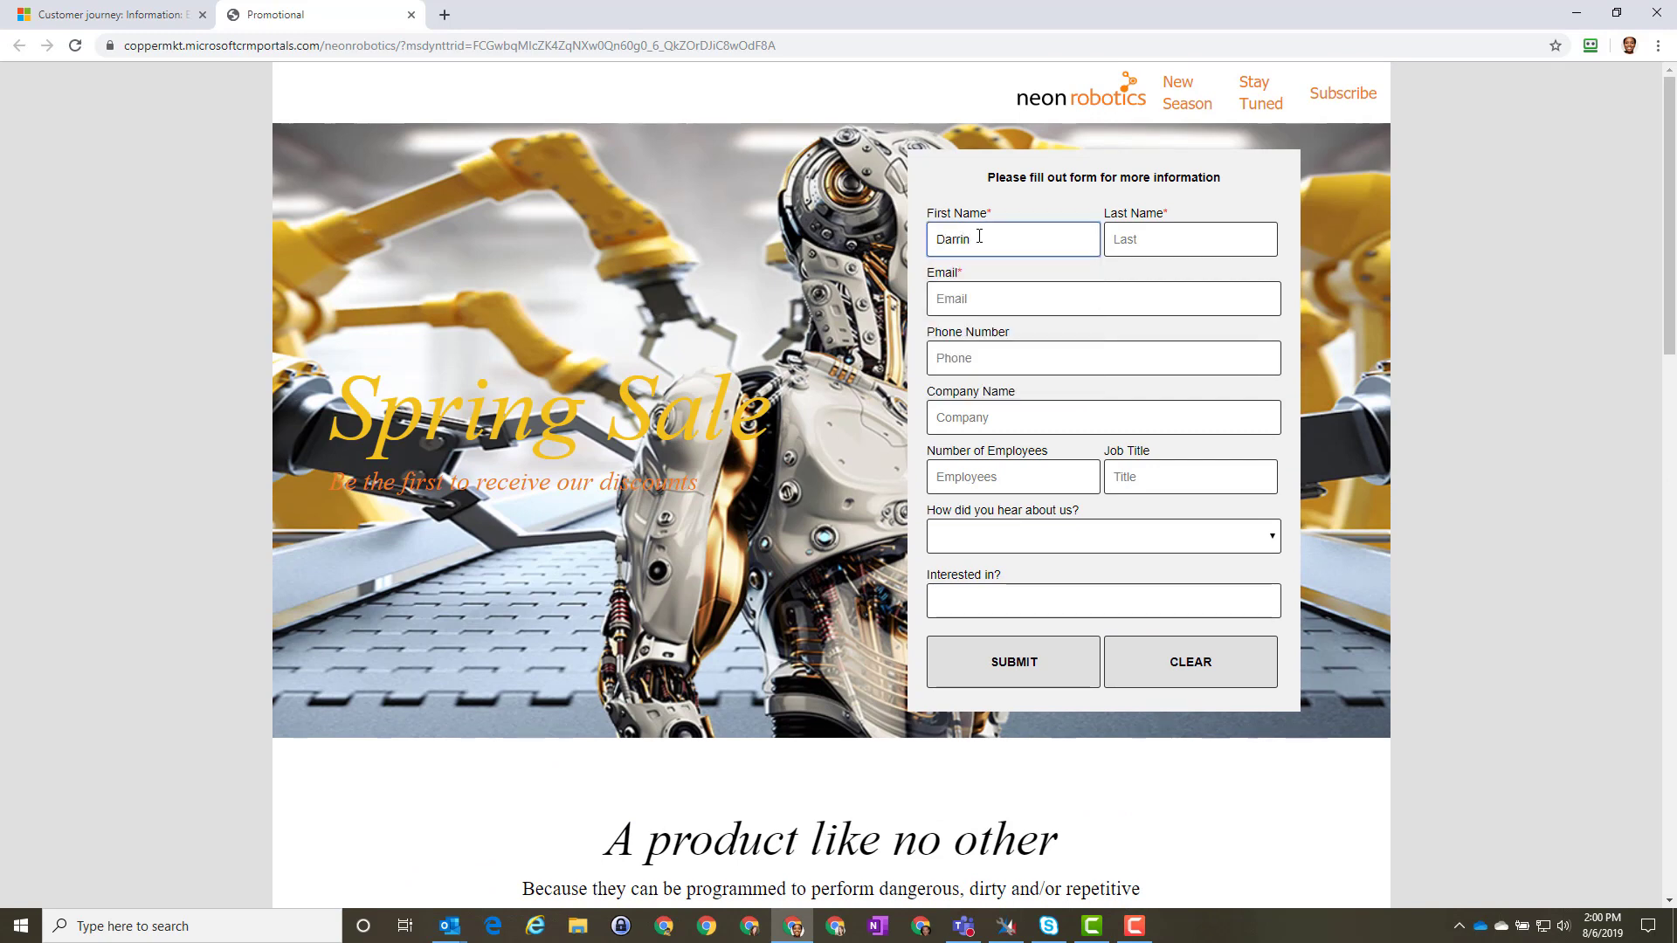
{"action": "key", "text": "Tab"}
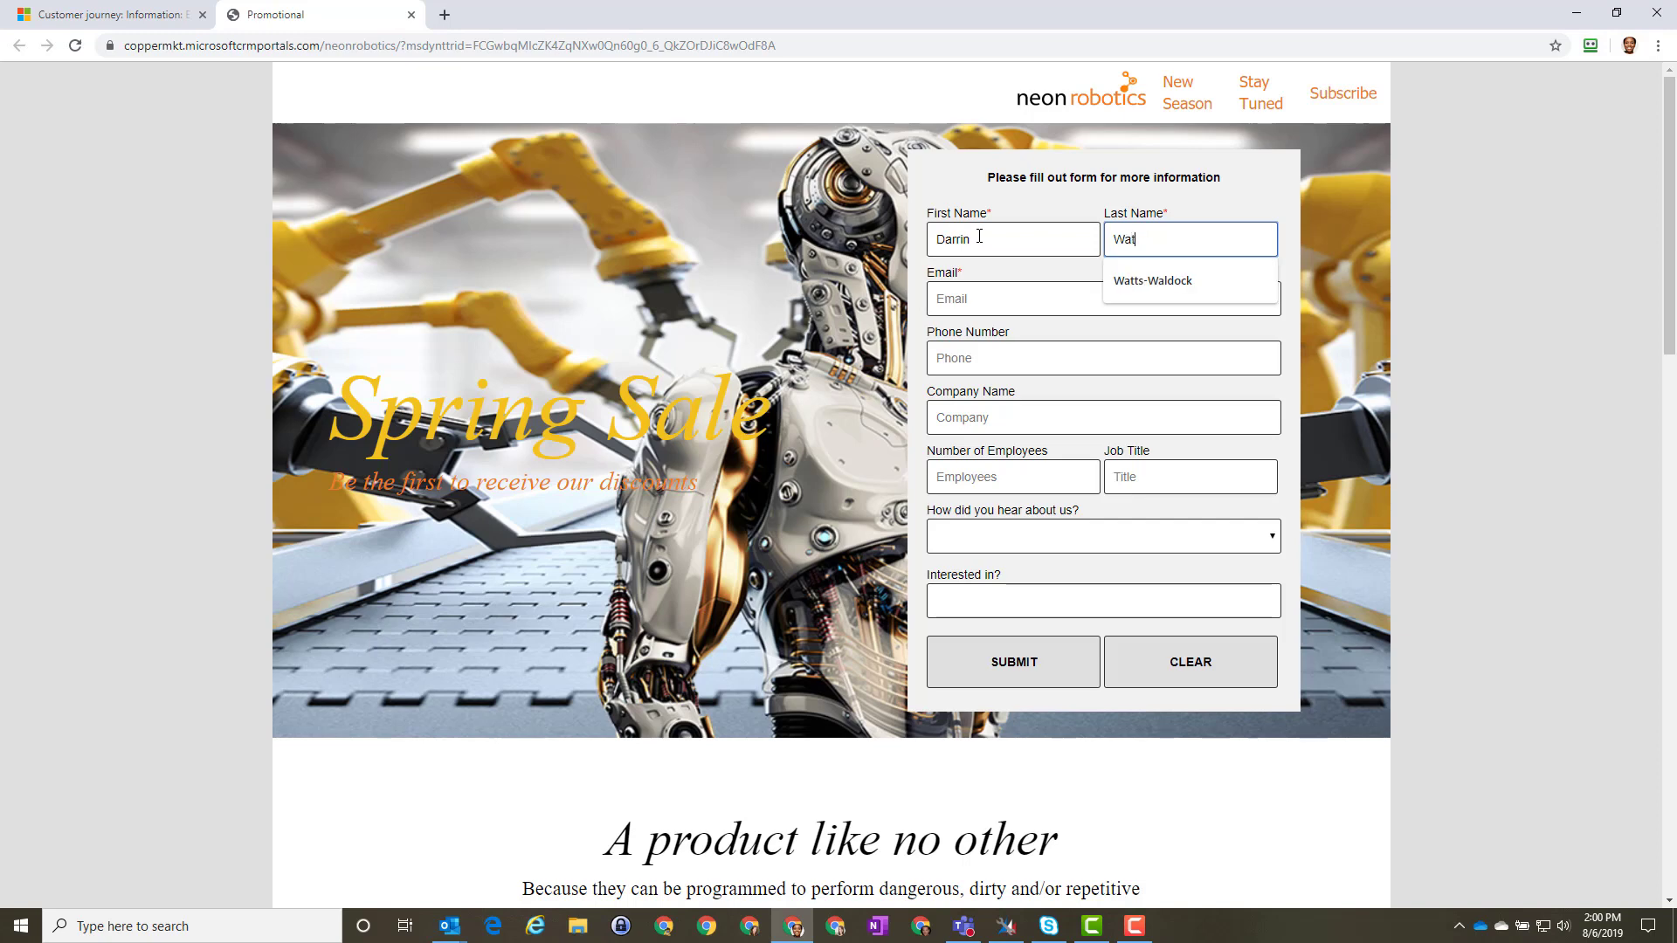
{"action": "key", "text": "Down"}
{"action": "key", "text": "Return"}
{"action": "key", "text": "Tab"}
{"action": "key", "text": "Down"}
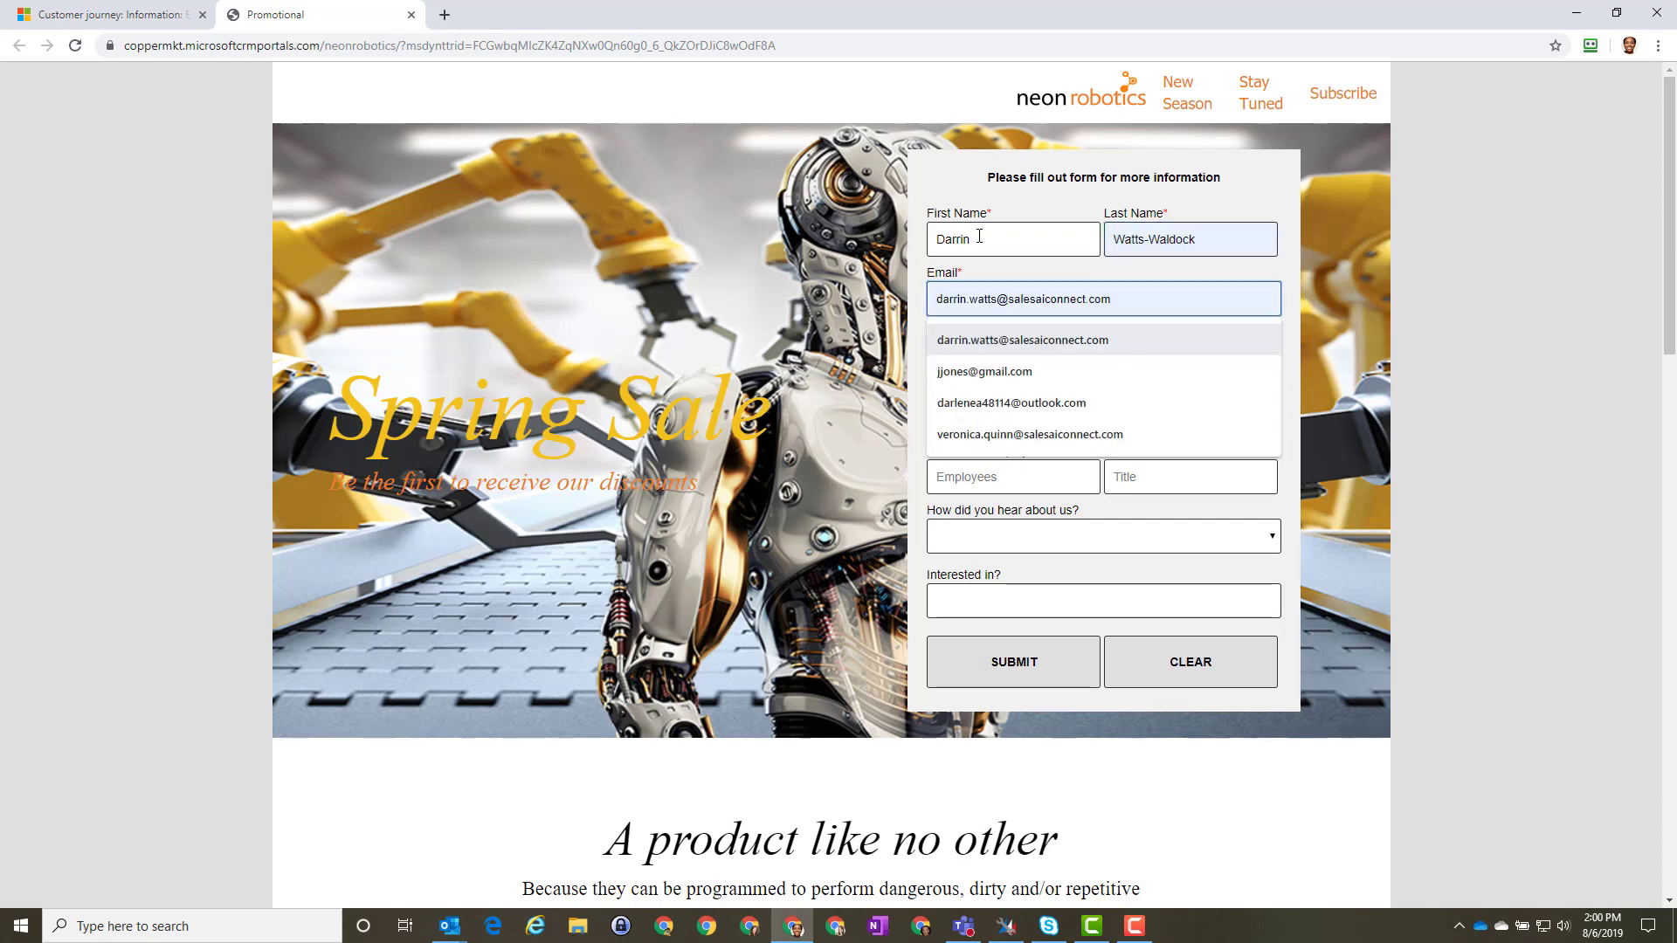
{"action": "key", "text": "Return"}
{"action": "key", "text": "Tab"}
{"action": "key", "text": "Down"}
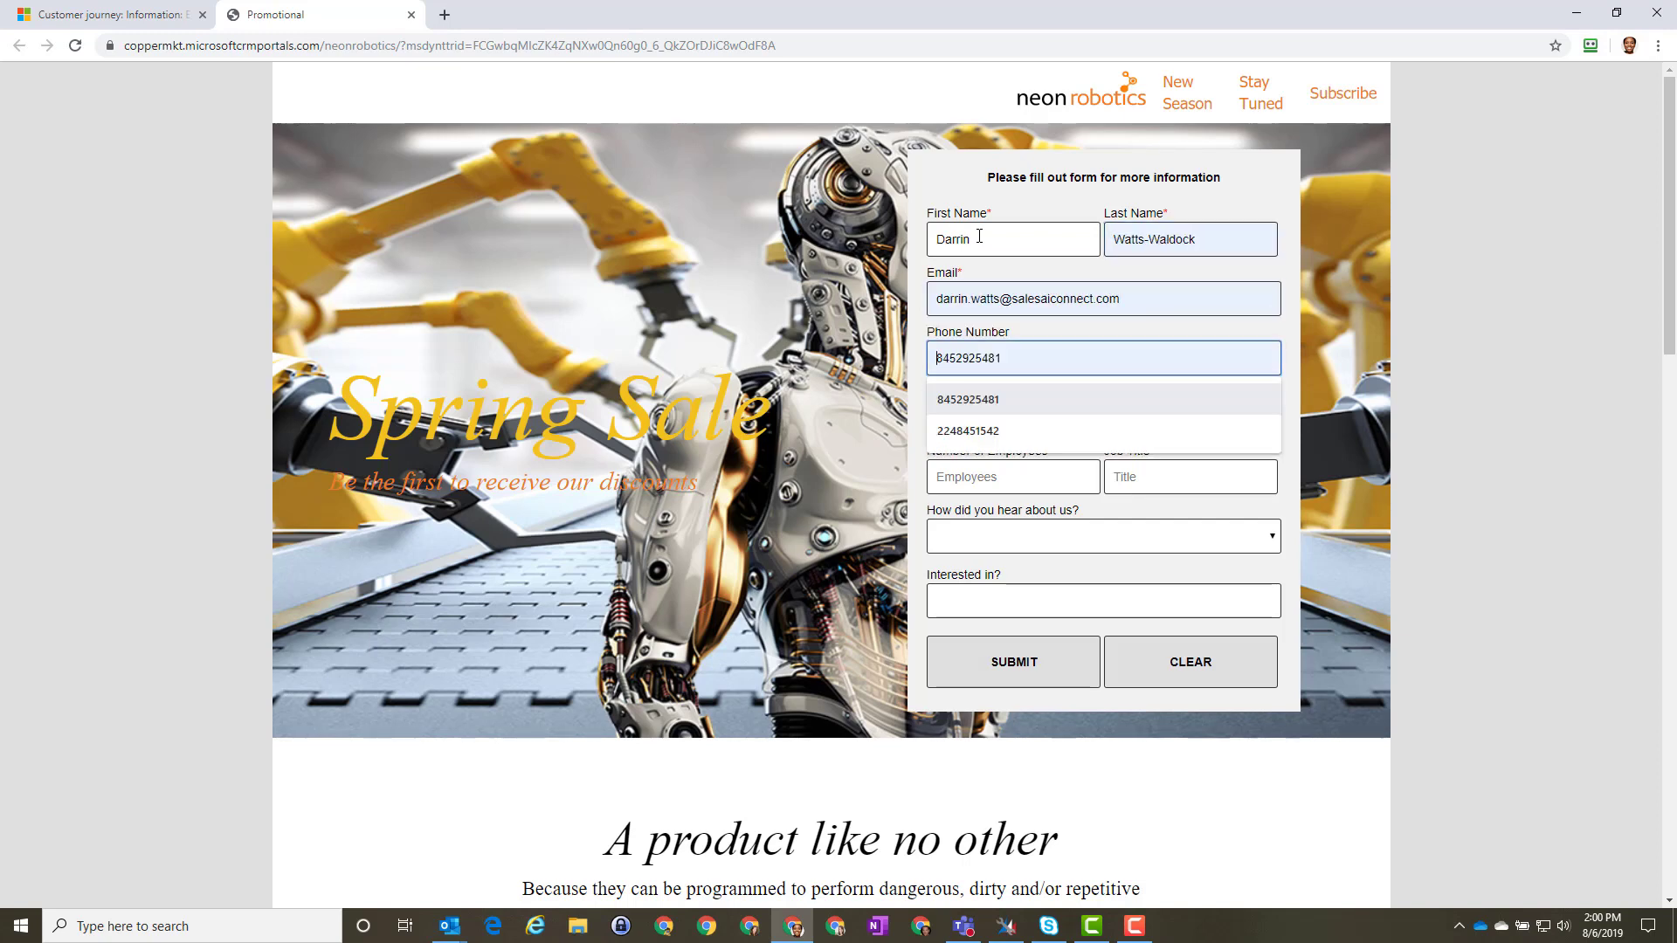
{"action": "key", "text": "Return"}
Step: Enter '3M Company' as the company and Robotics Engineer as the job title
{"action": "key", "text": "Tab"}
{"action": "key", "text": "Down"}
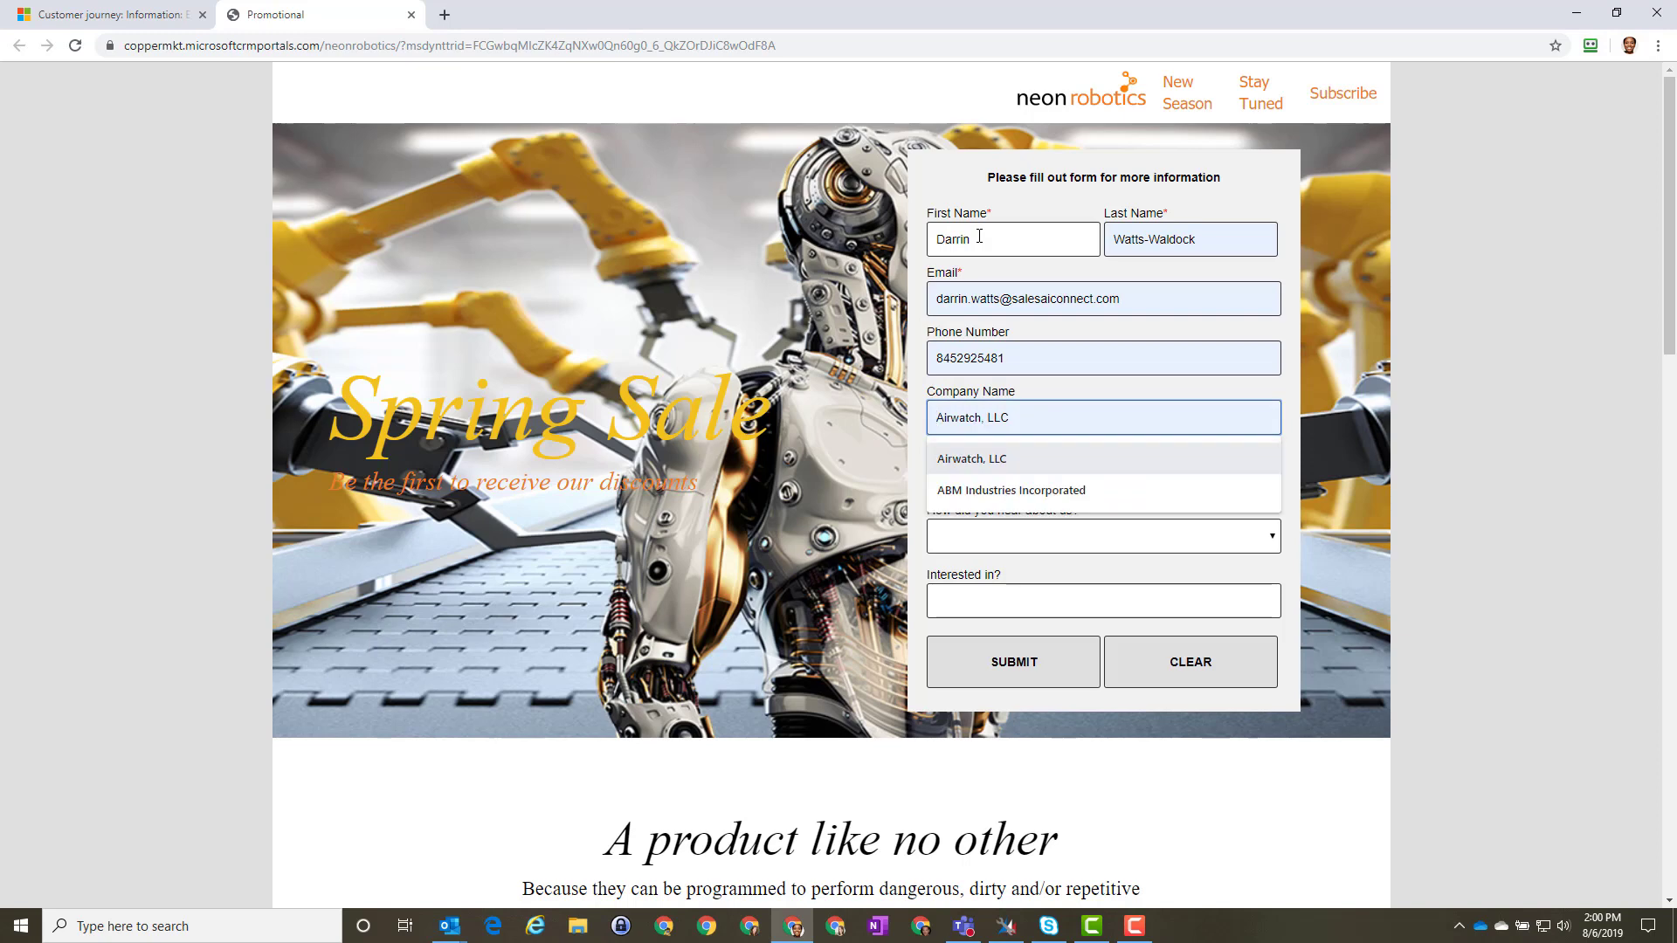
{"action": "type", "text": "3M C"}
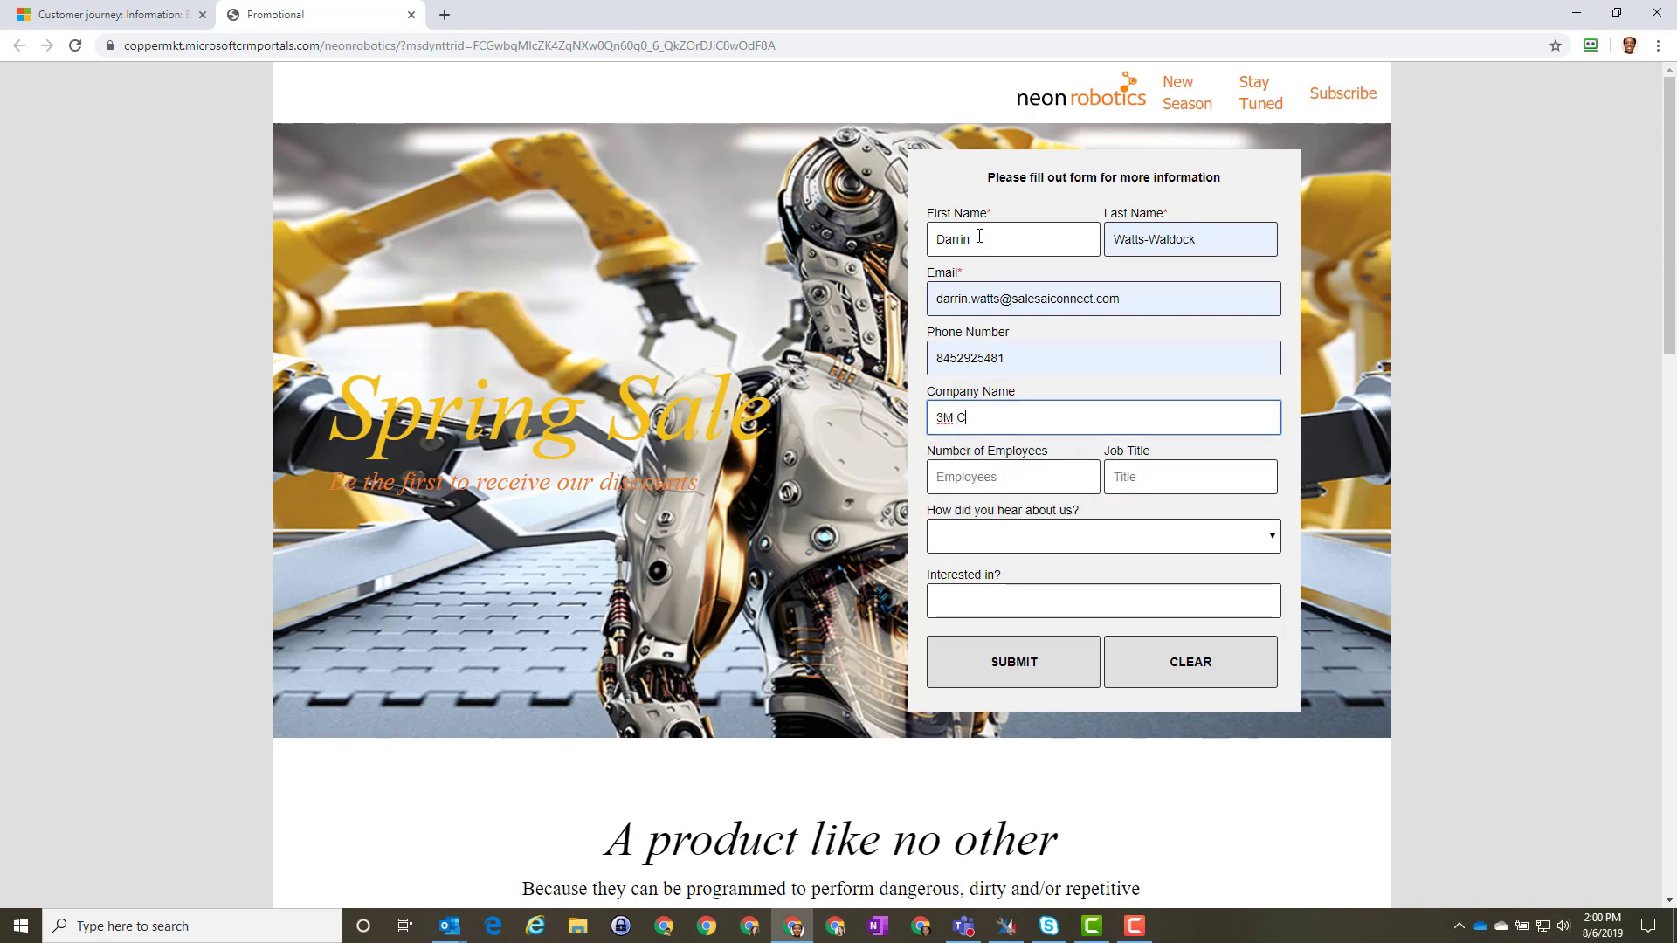
{"action": "type", "text": "ompan"}
{"action": "key", "text": "BackSpace"}
{"action": "type", "text": "any"}
{"action": "key", "text": "Tab"}
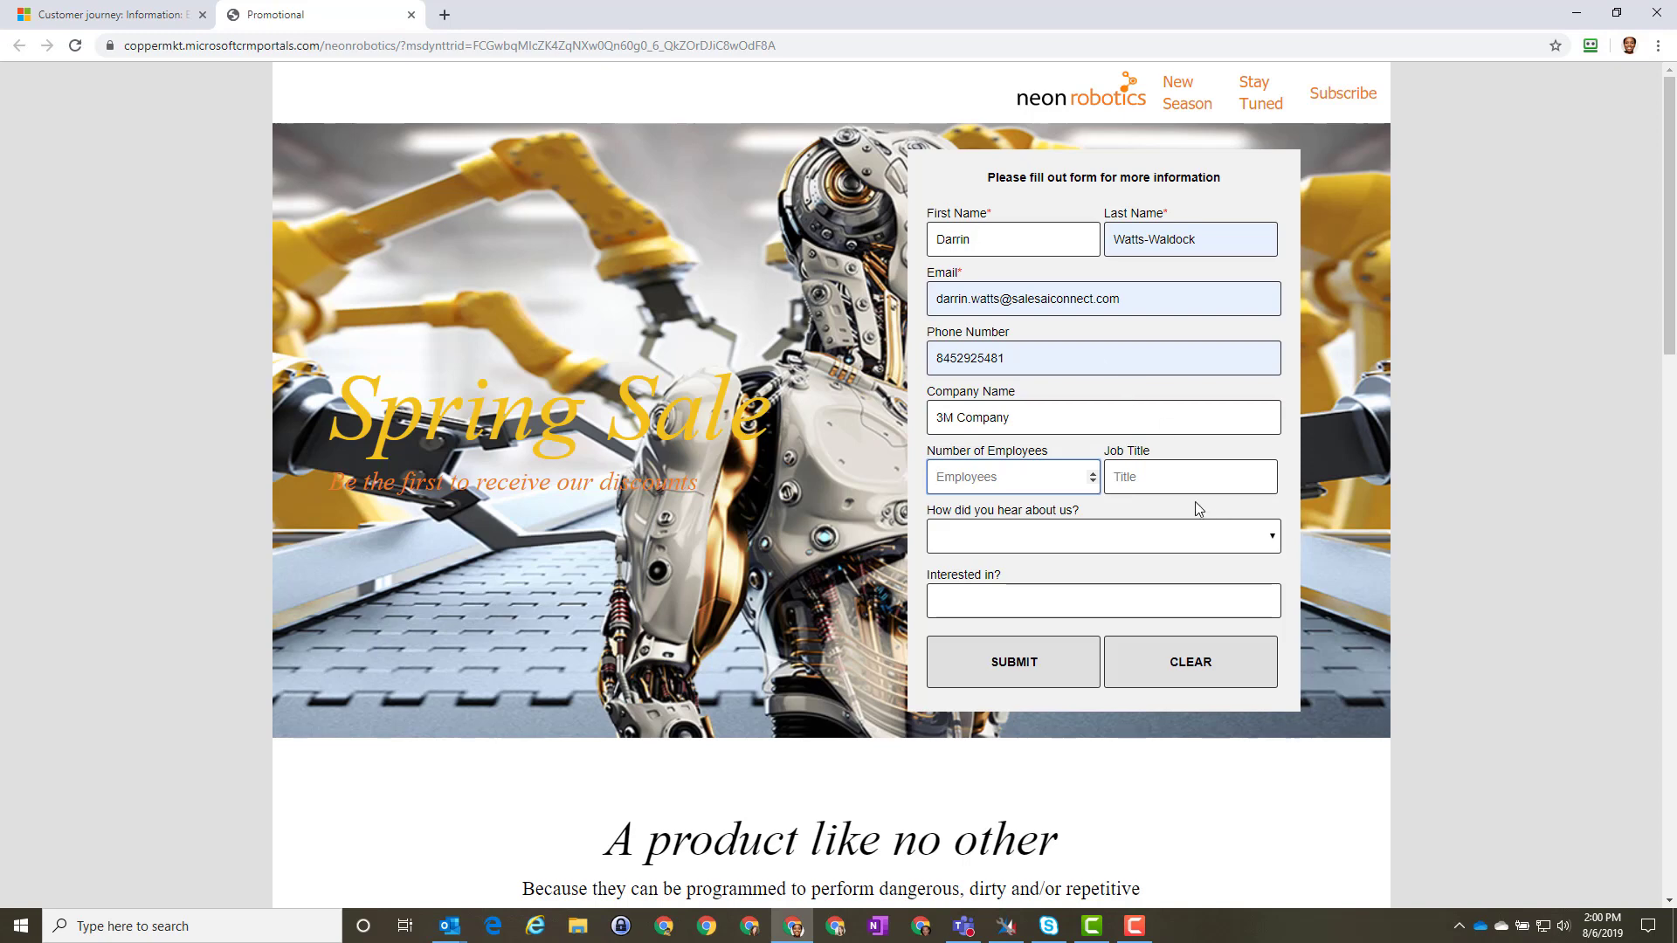
{"action": "left_click", "coordinate": [1173, 472]}
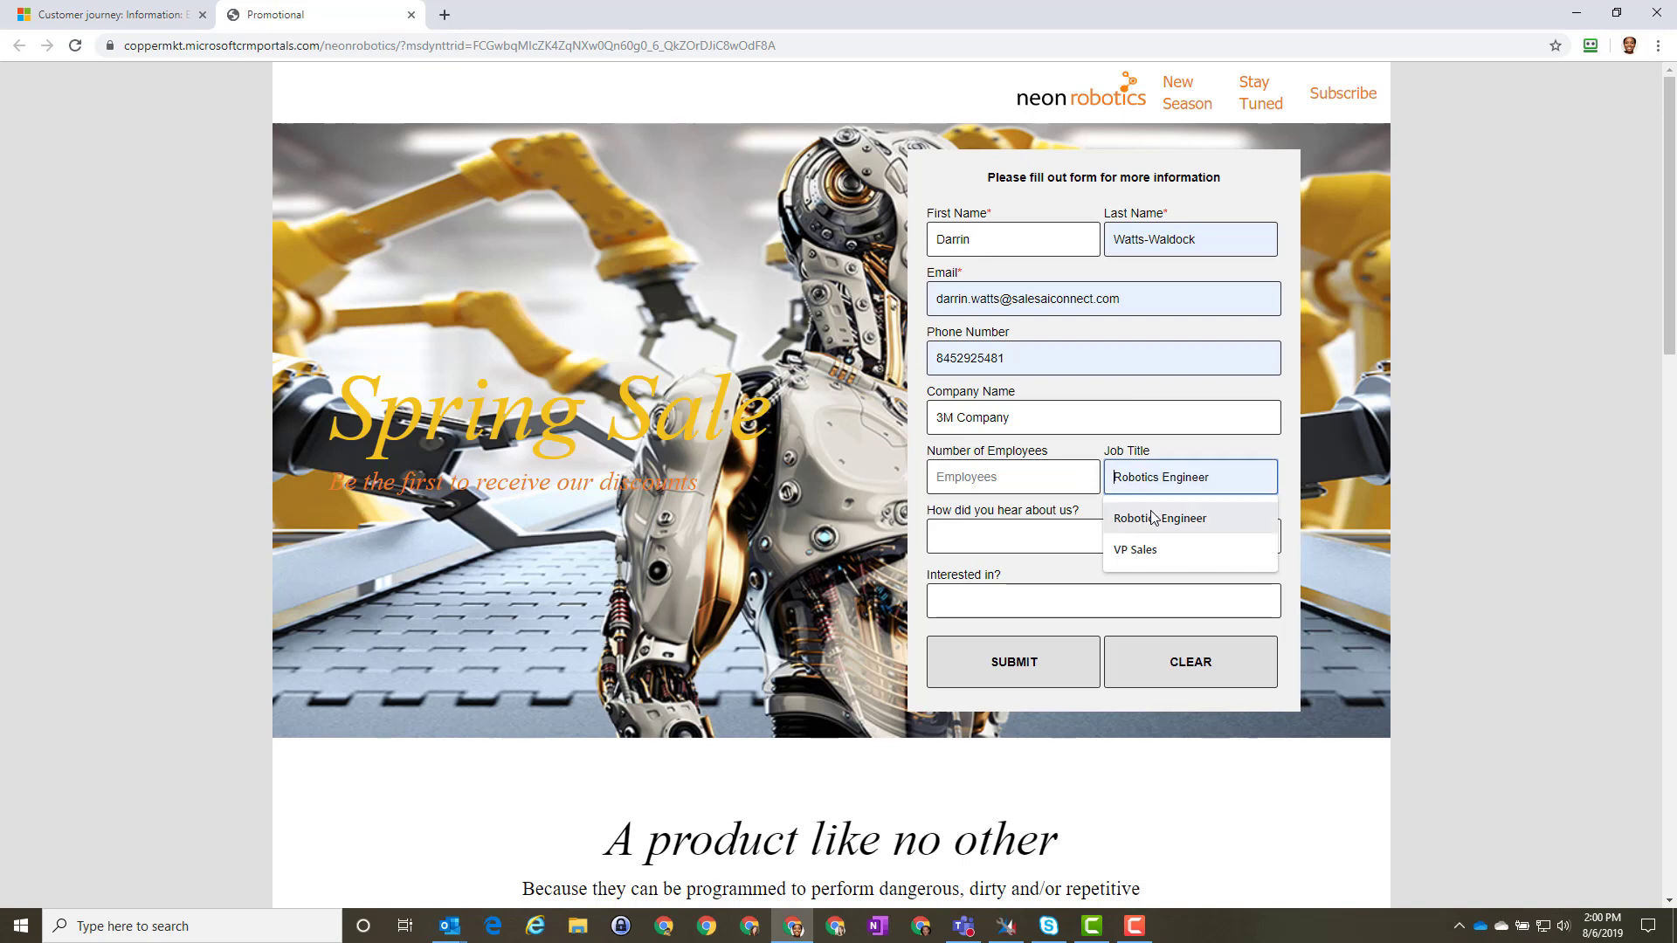
{"action": "left_click", "coordinate": [1152, 518]}
Step: Choose Web as the referral source, enter interest 'Assembly solutions SCA', and submit the form
{"action": "left_click", "coordinate": [1149, 539]}
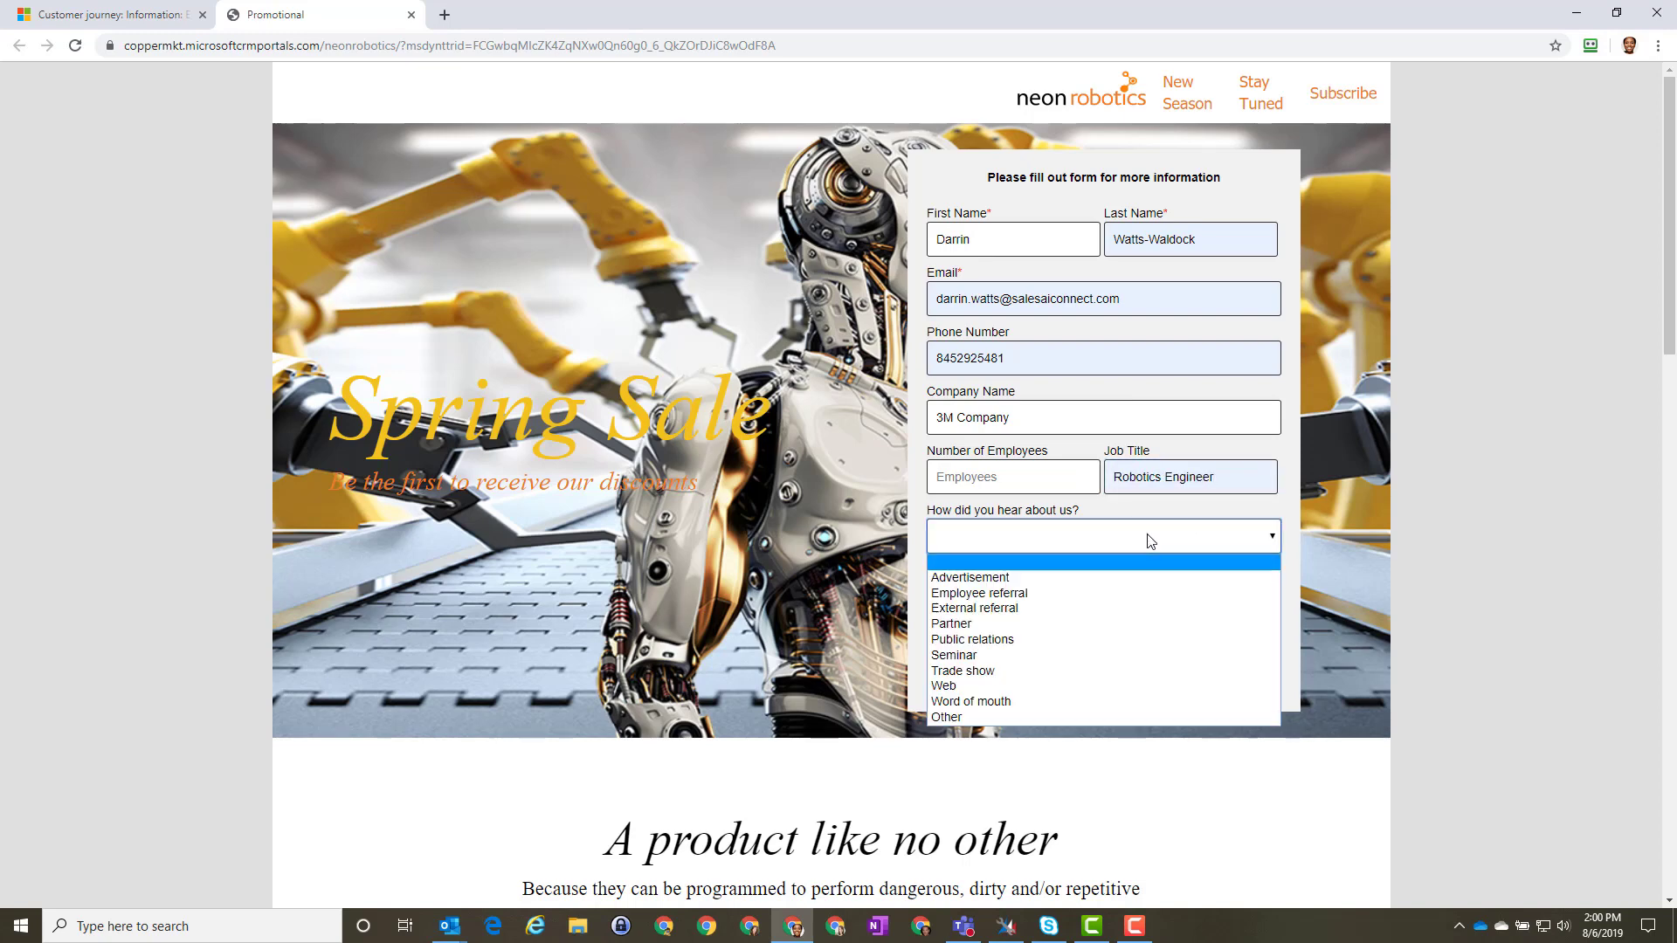
{"action": "left_click", "coordinate": [979, 686]}
{"action": "left_click", "coordinate": [1025, 602]}
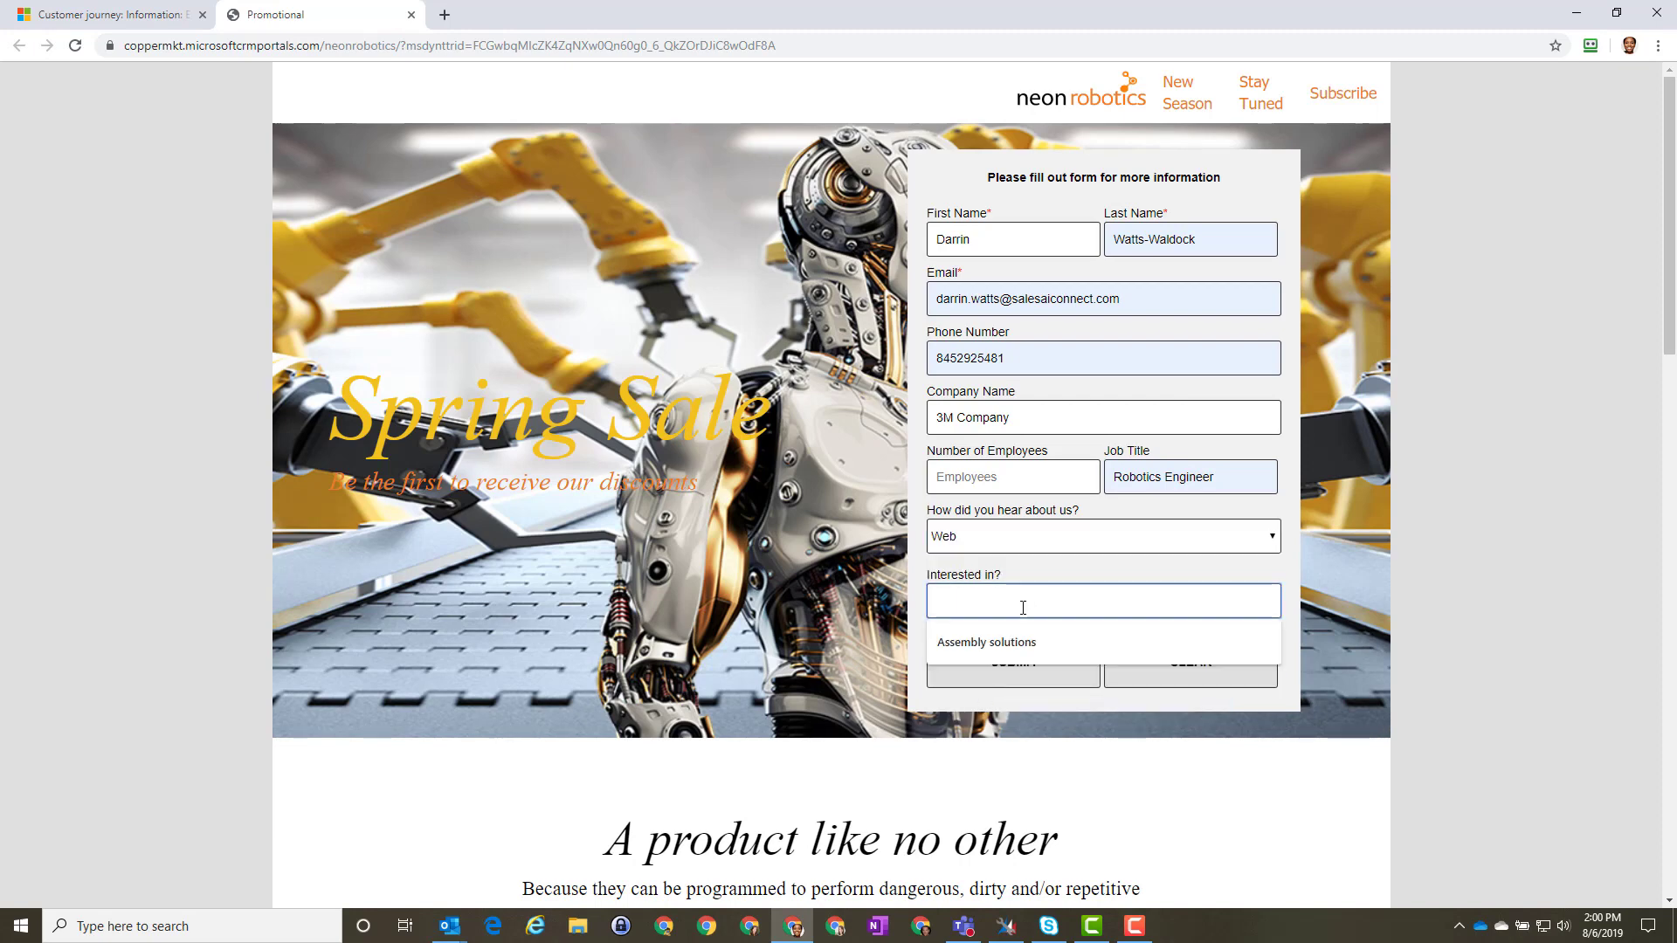
{"action": "left_click", "coordinate": [1025, 642]}
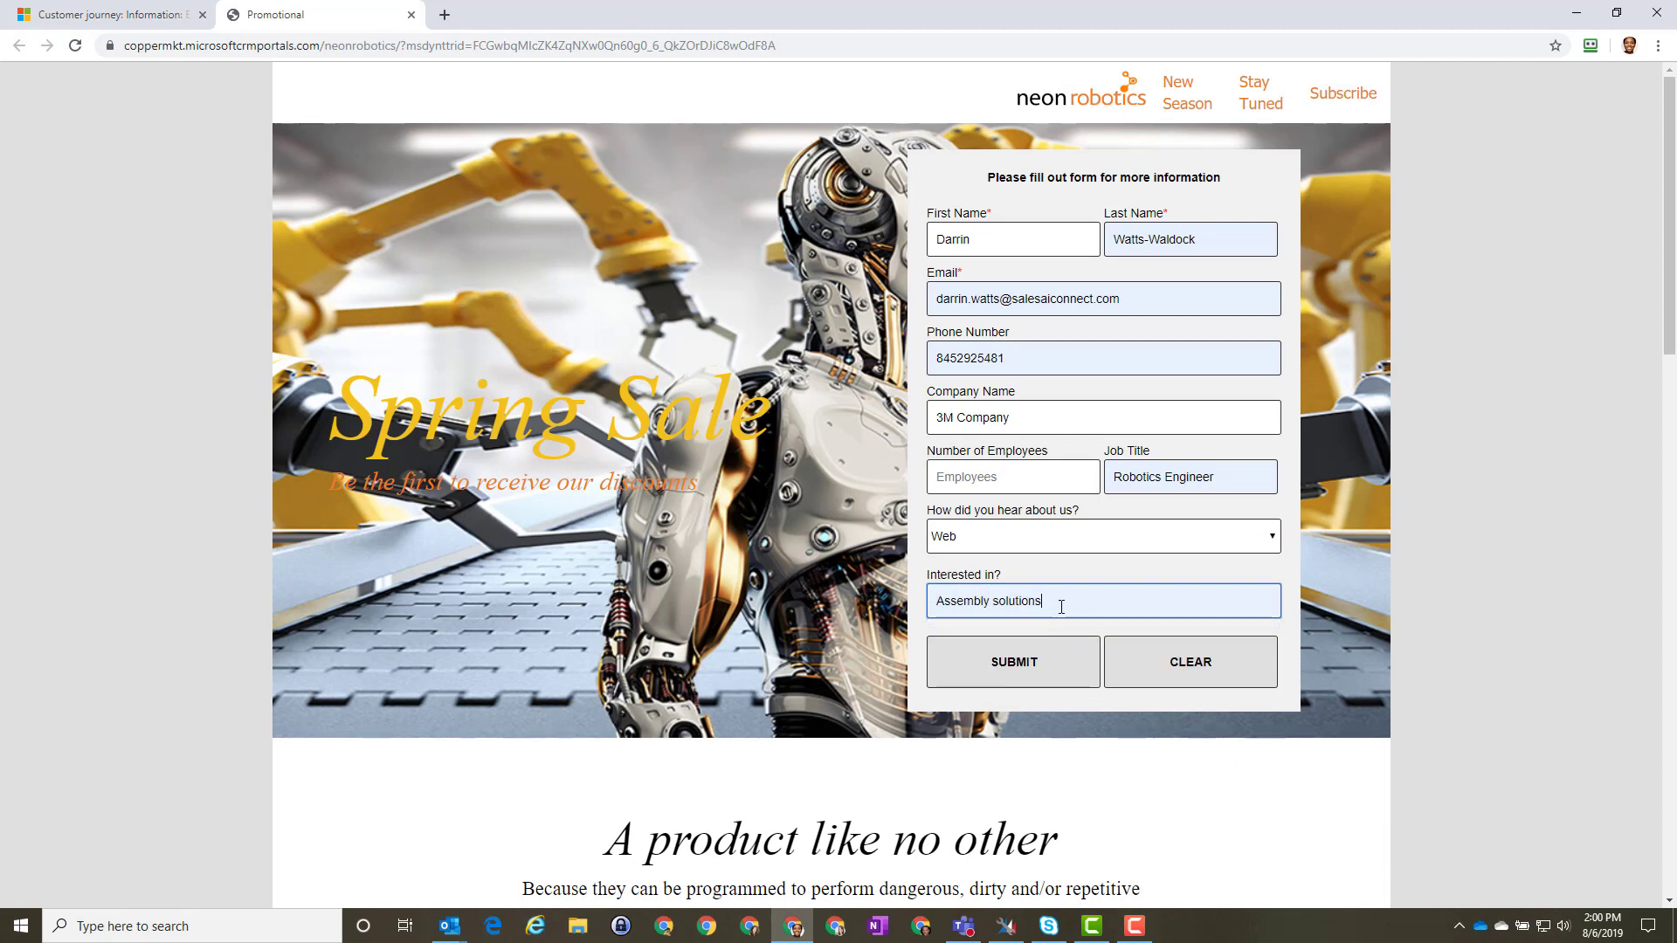
{"action": "type", "text": "SCA"}
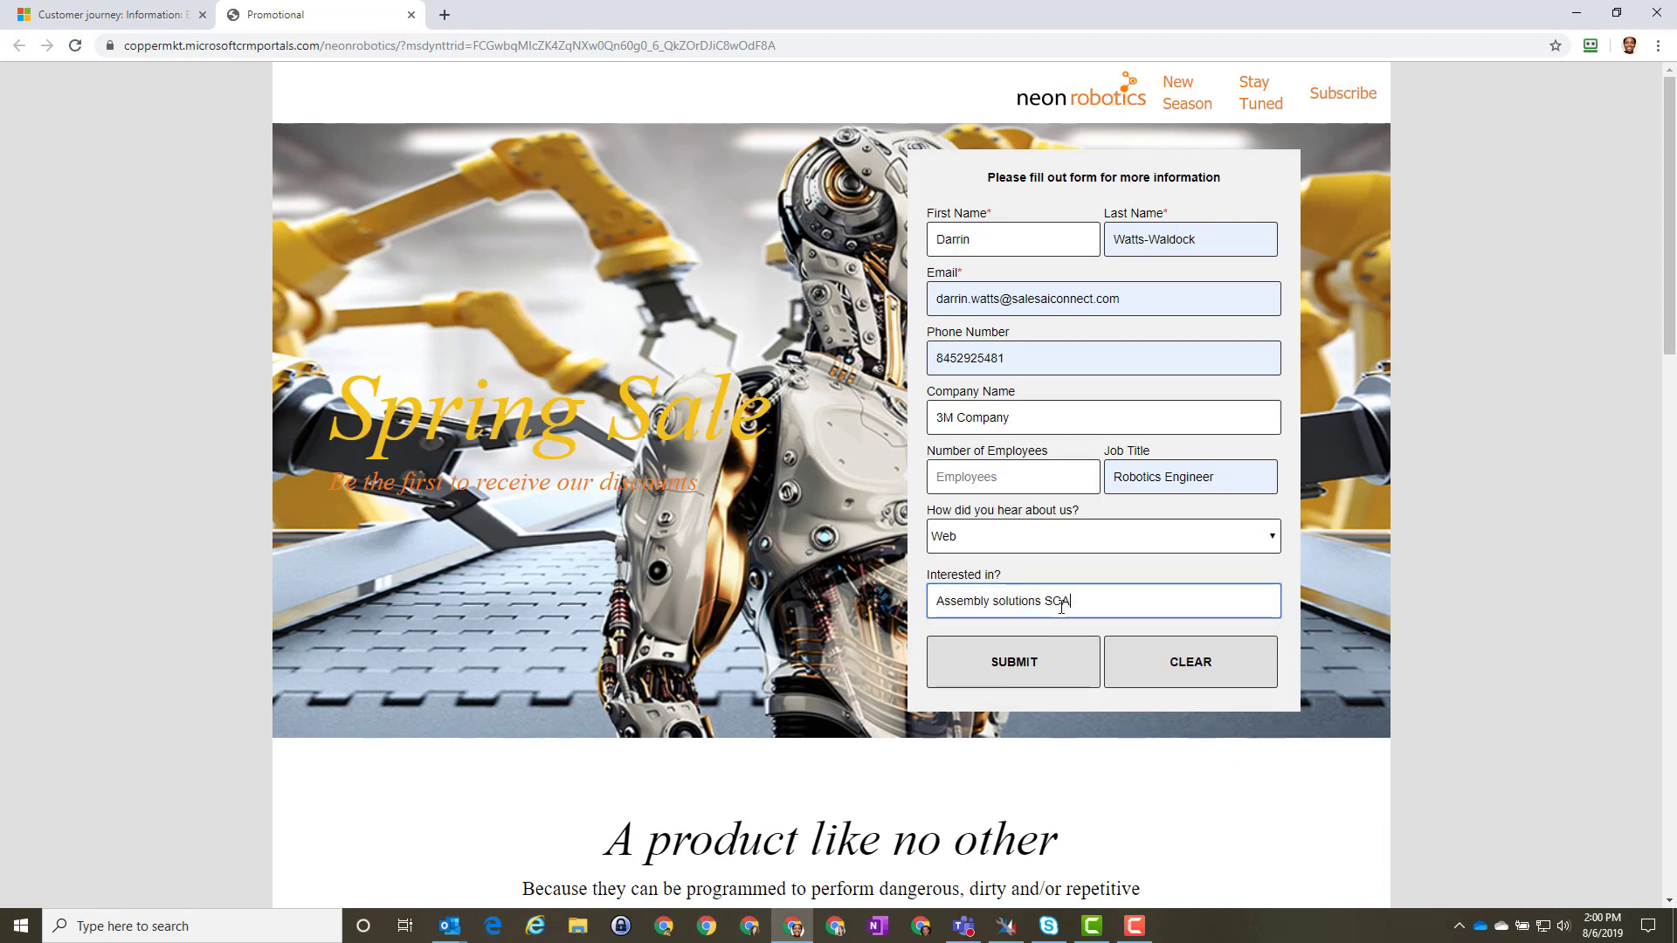
{"action": "left_click", "coordinate": [1004, 668]}
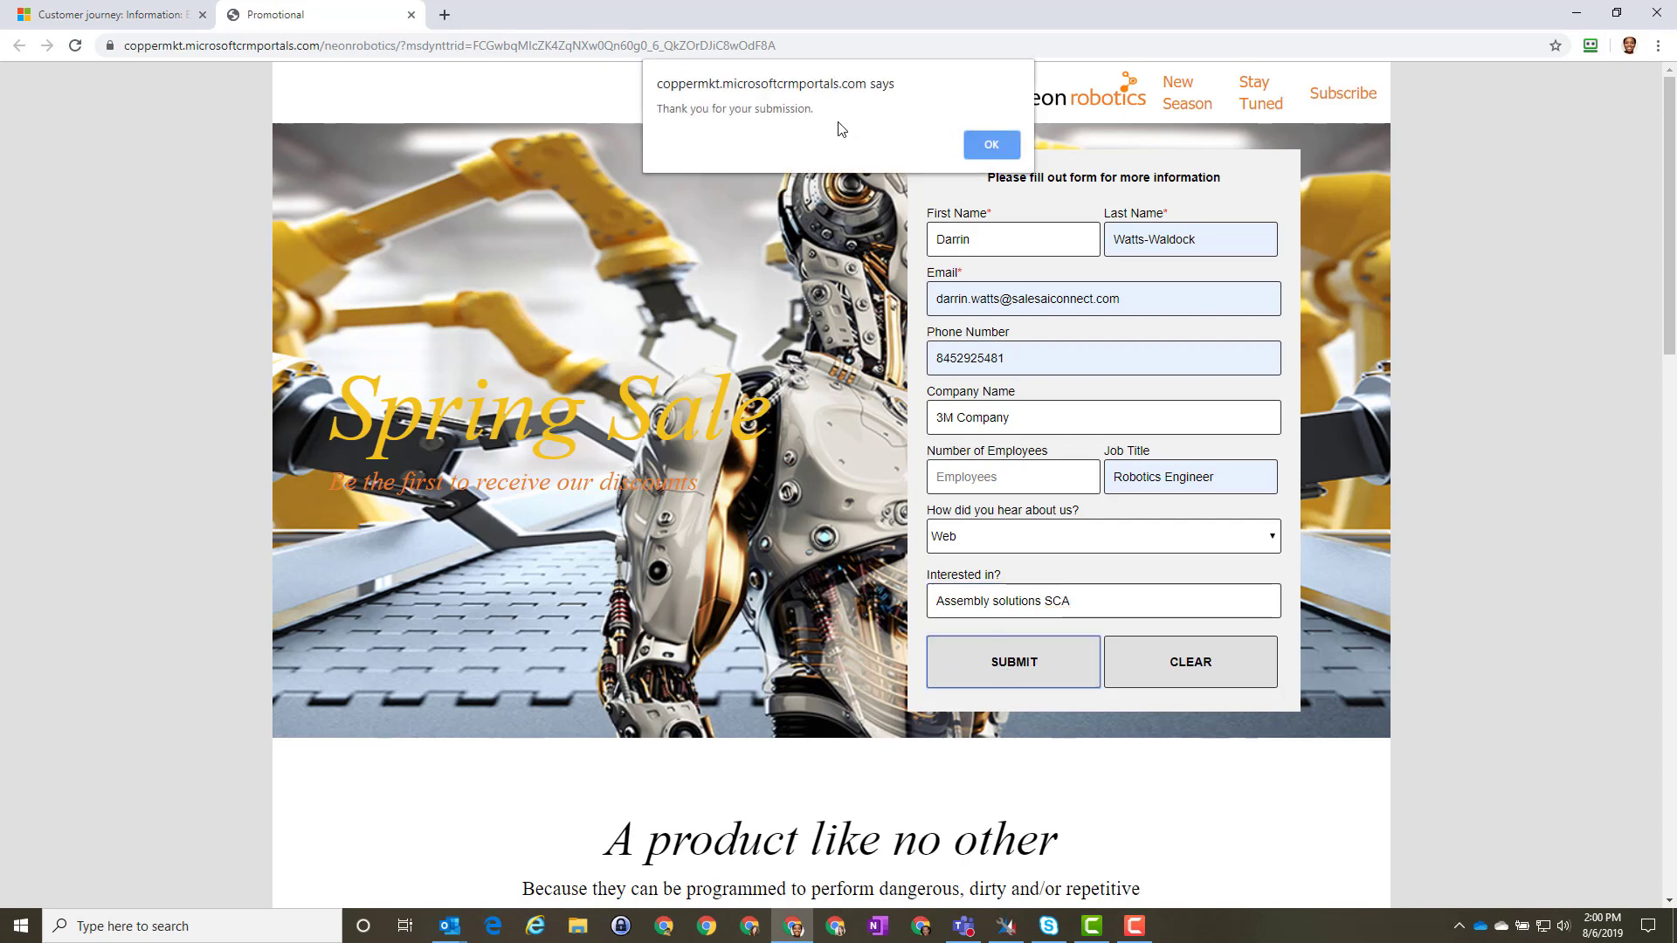
{"action": "left_click", "coordinate": [990, 146]}
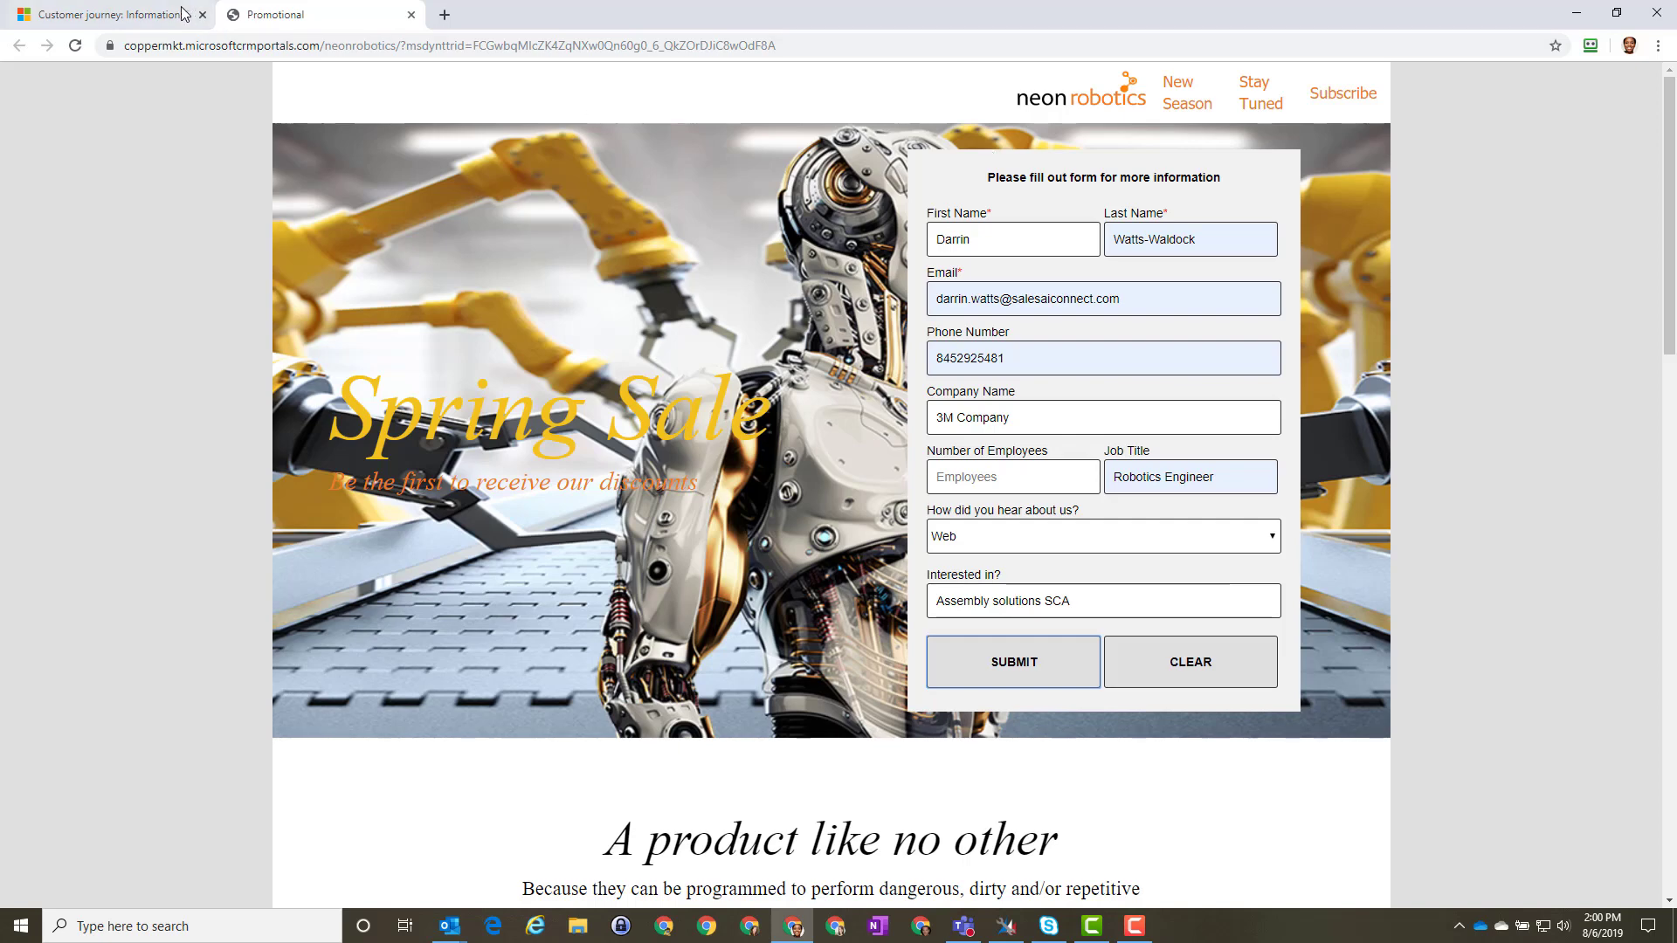
{"action": "left_click", "coordinate": [117, 16]}
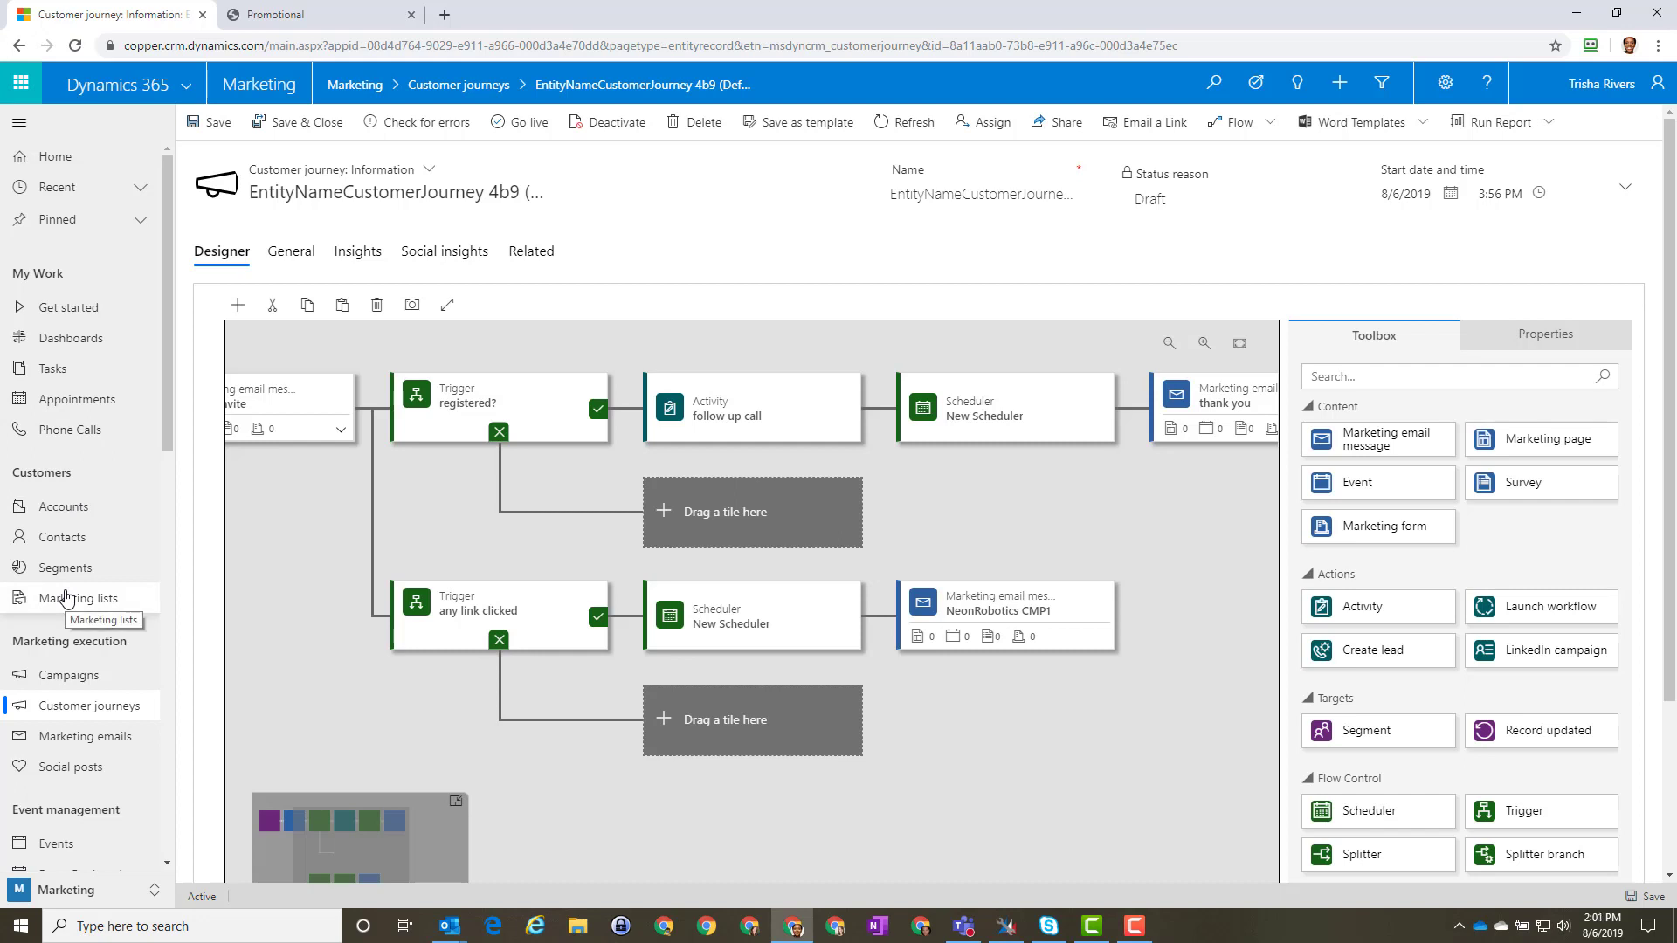
Step: Refresh the Leads list and open the new 3M Company lead record
{"action": "scroll", "coordinate": [67, 596], "scroll_direction": "down", "scroll_amount": 5}
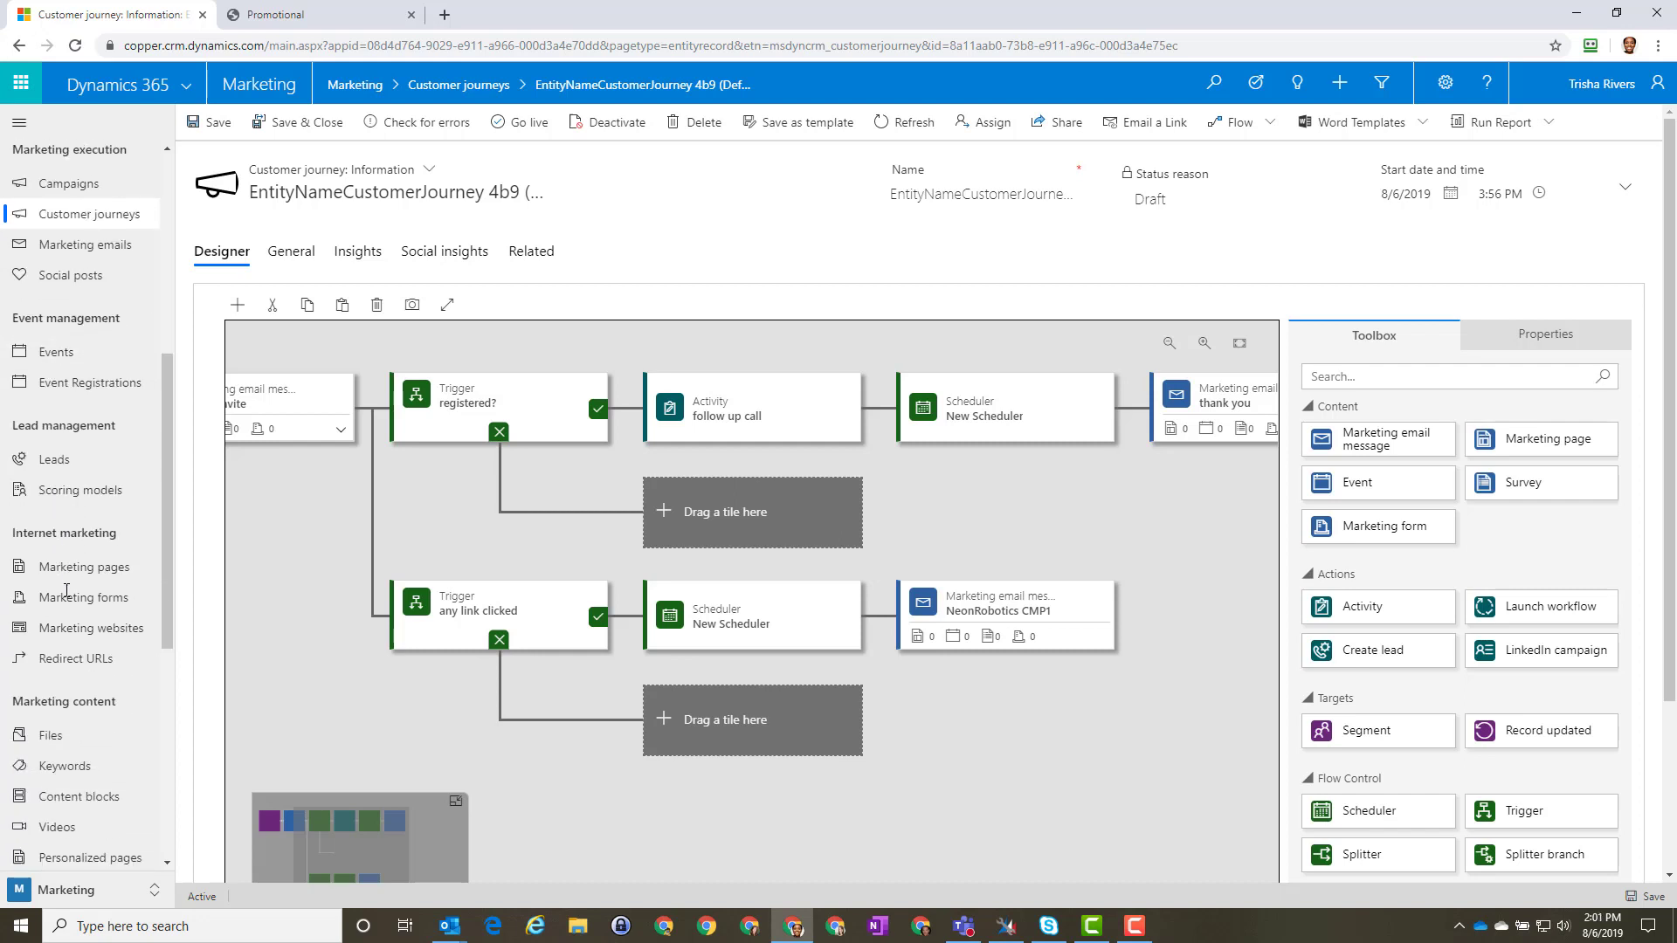
{"action": "scroll", "coordinate": [67, 591], "scroll_direction": "up", "scroll_amount": 1}
{"action": "left_click", "coordinate": [56, 517]}
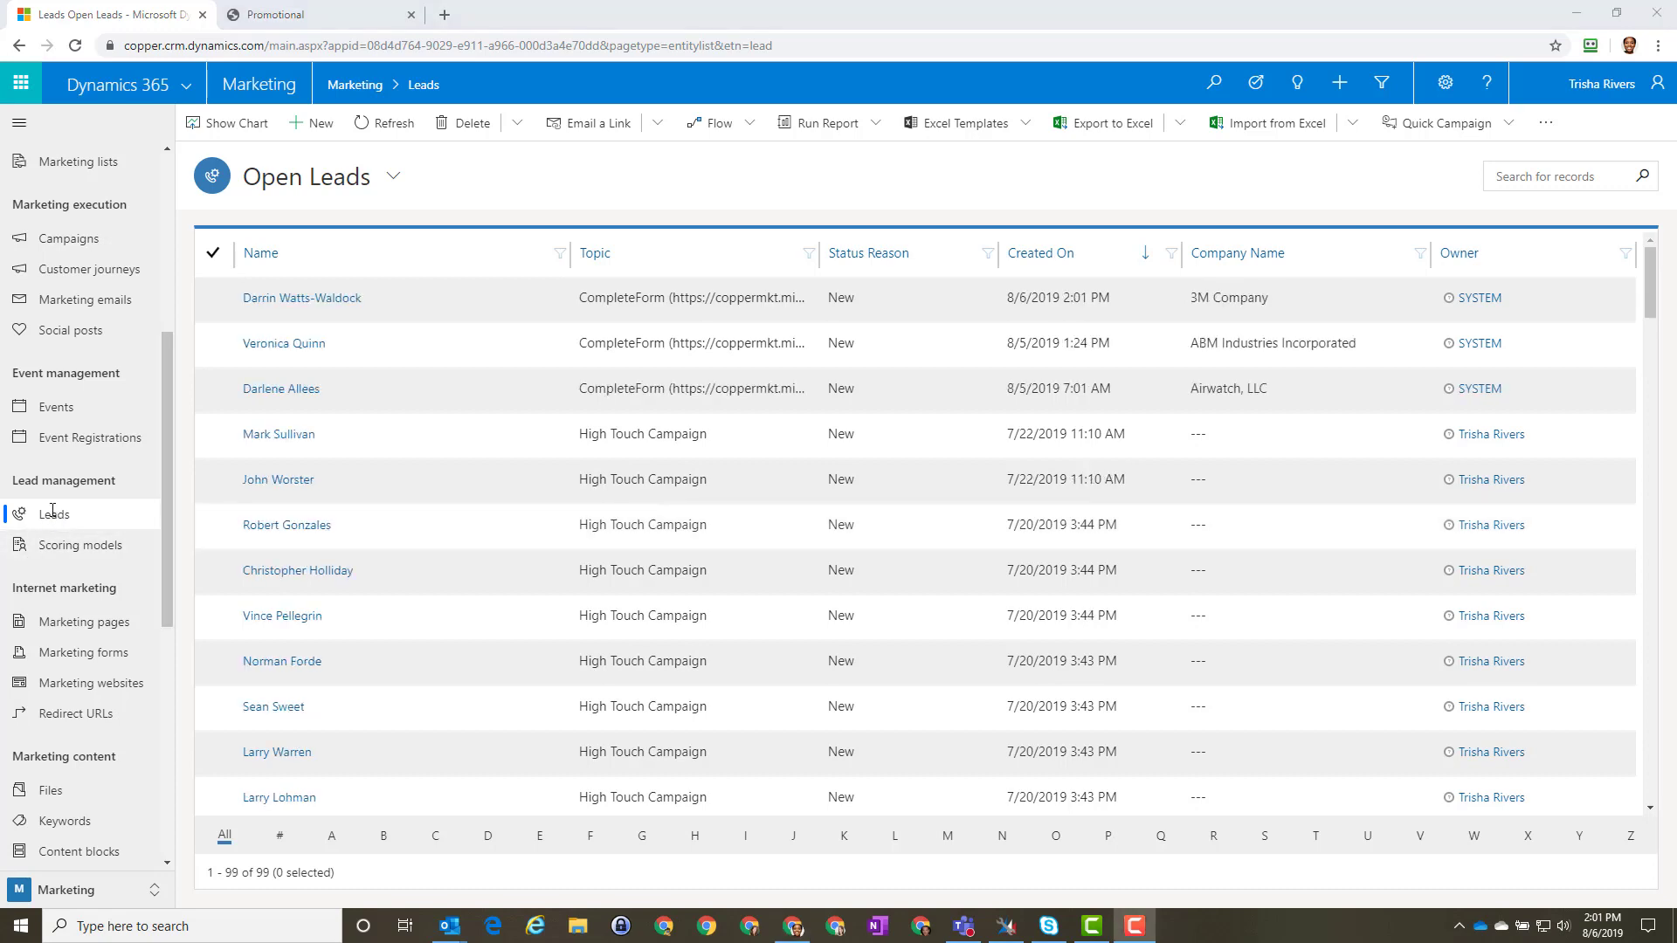
{"action": "left_click", "coordinate": [384, 123]}
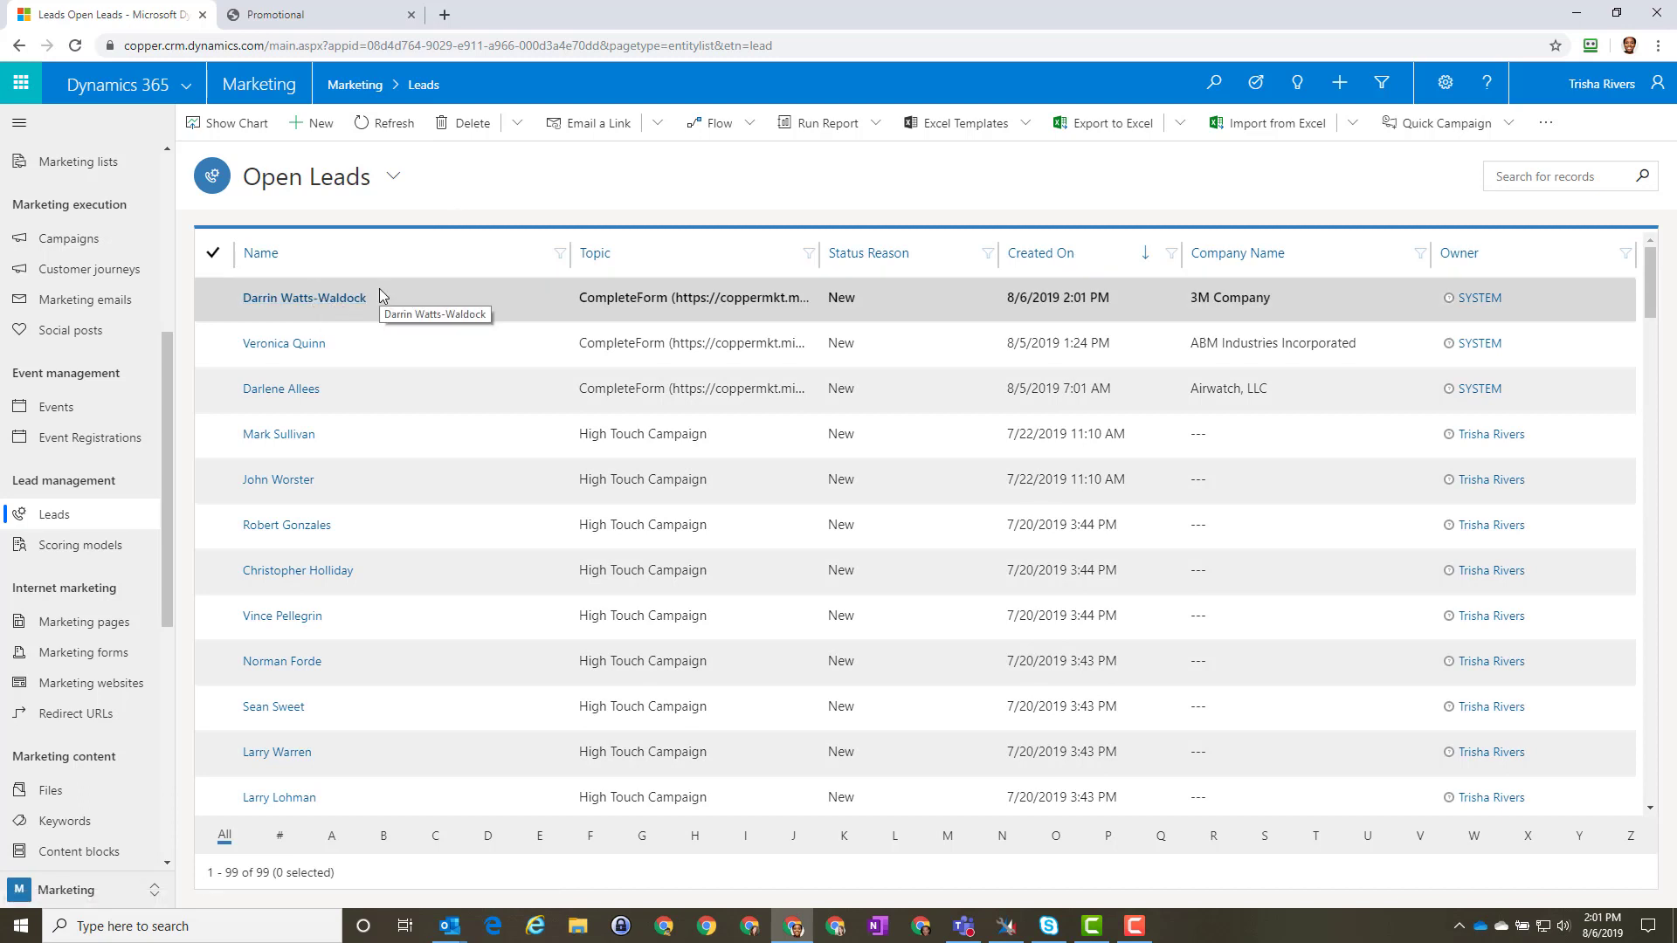
{"action": "left_click", "coordinate": [306, 300]}
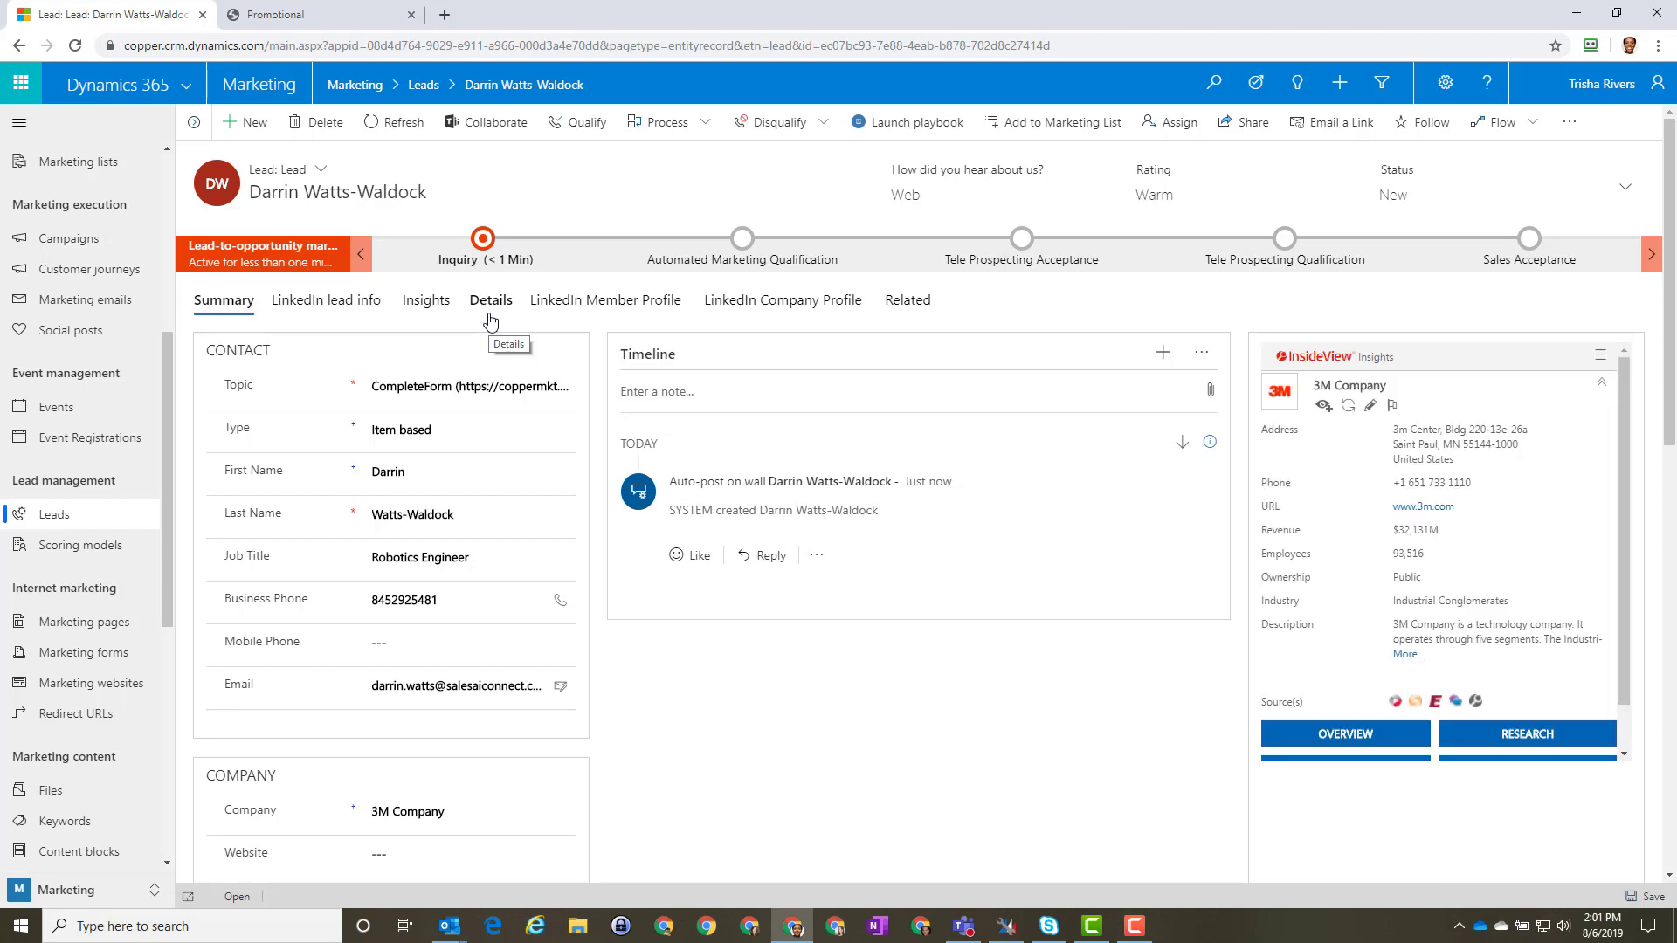
Step: Advance the lead to Tele Prospecting Qualification, marking Sales Ready, Tele Prospect Ready and Tele Prospect Accepted
{"action": "left_click", "coordinate": [483, 240]}
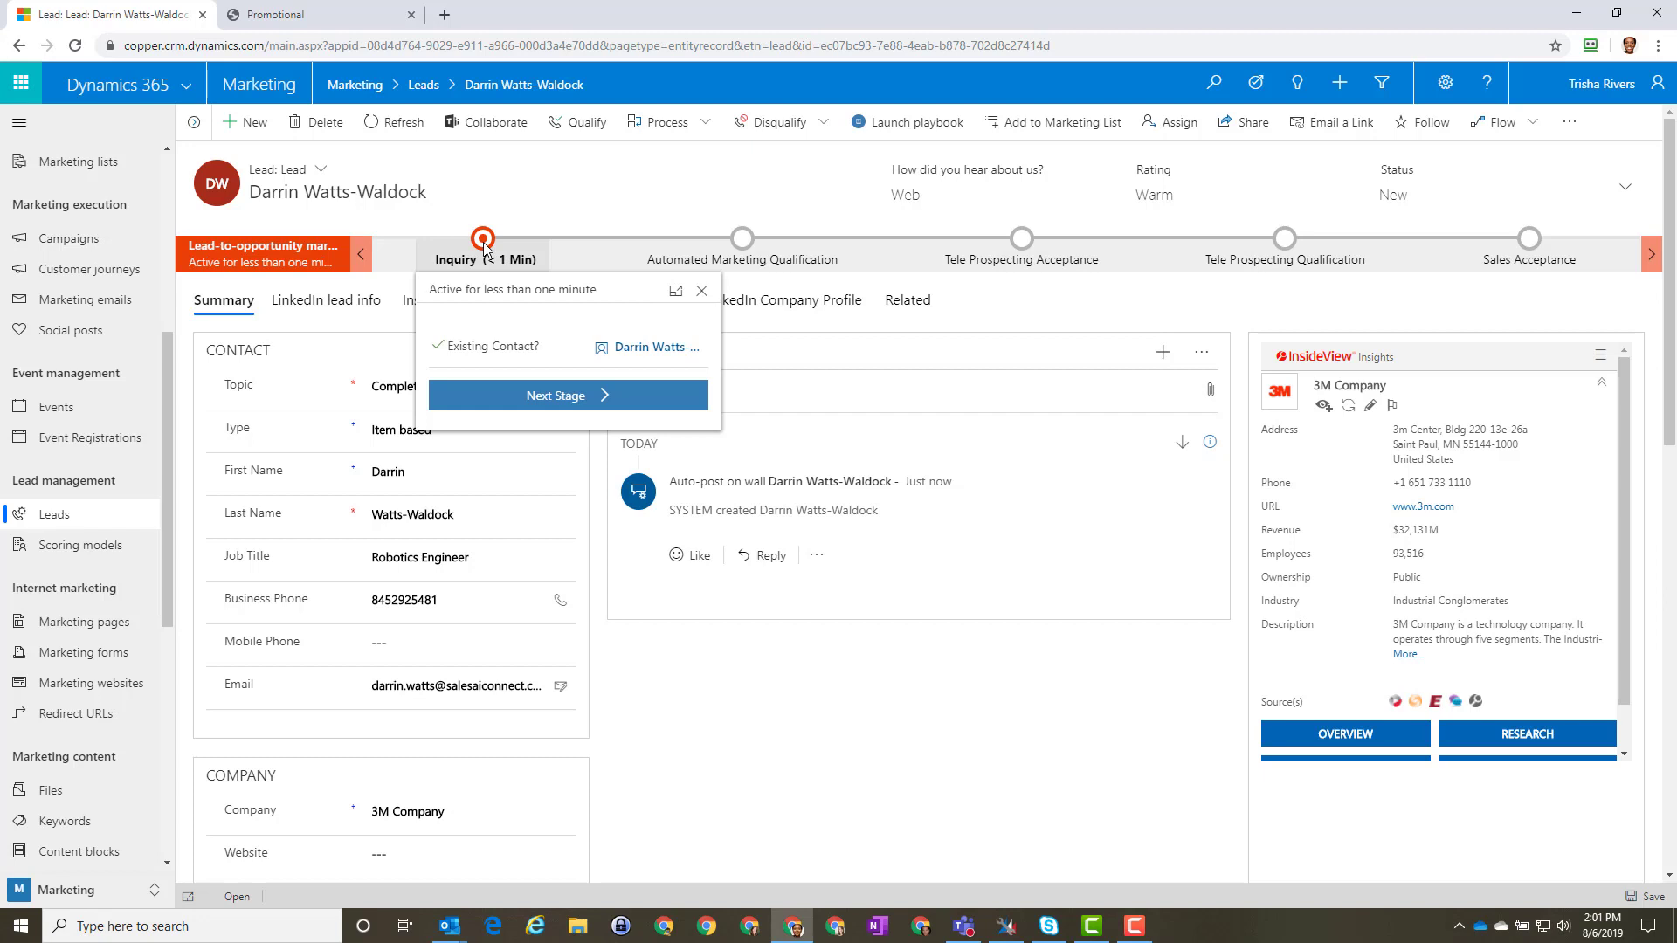
{"action": "left_click", "coordinate": [545, 399]}
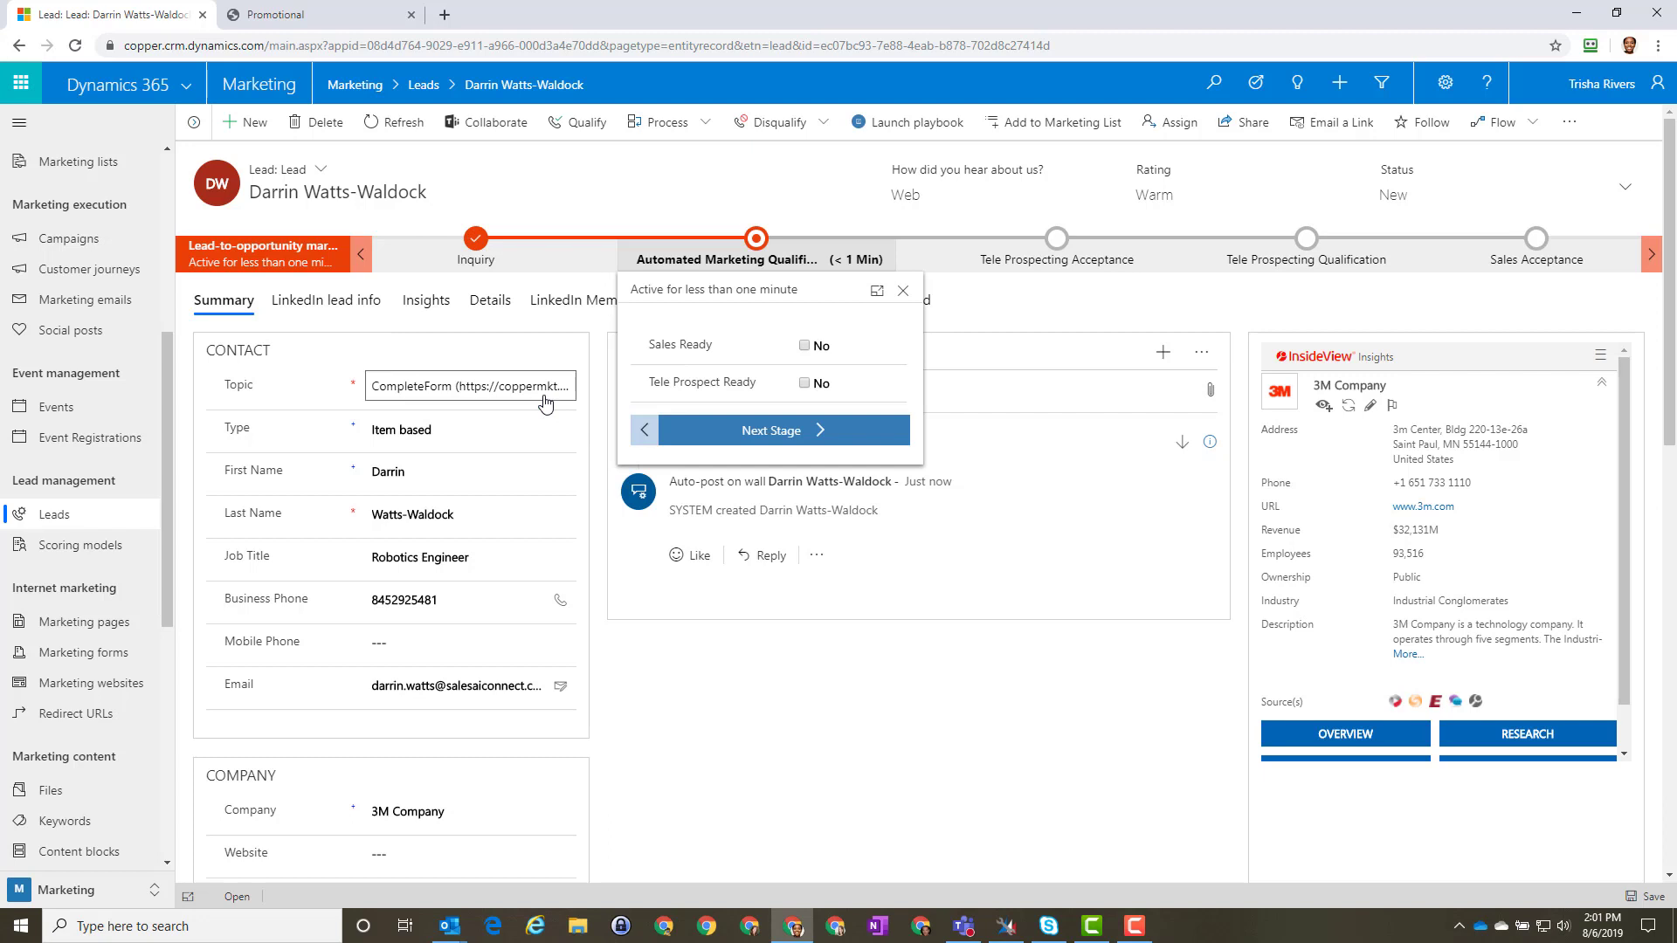
{"action": "left_click", "coordinate": [803, 346]}
{"action": "left_click", "coordinate": [804, 384]}
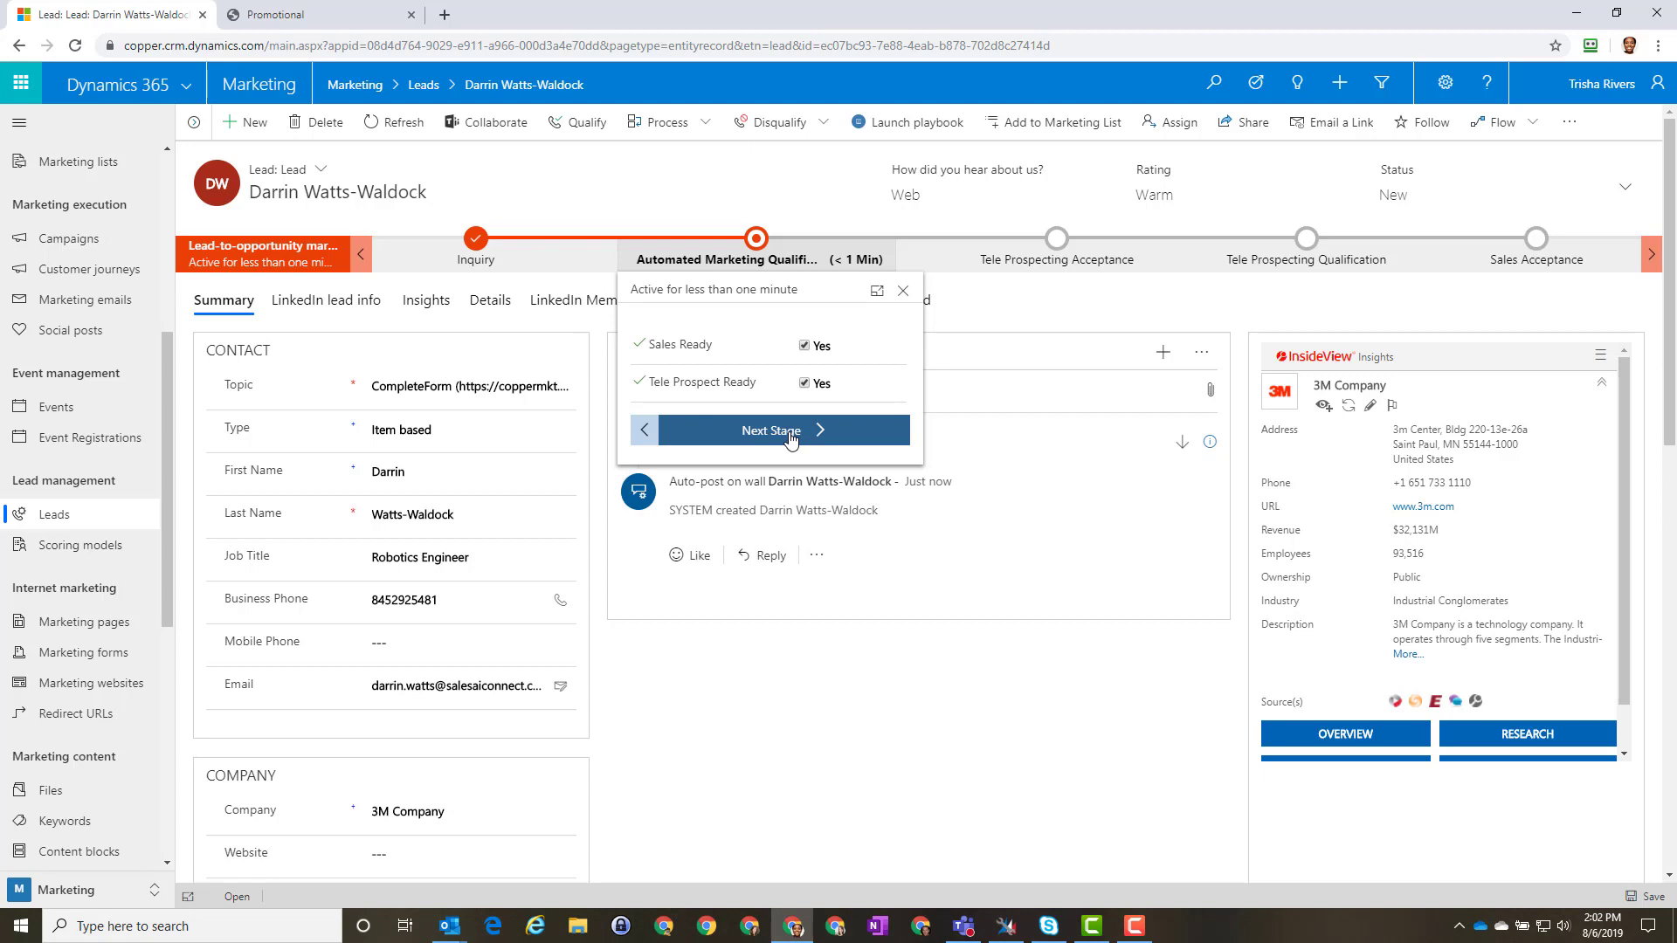
{"action": "left_click", "coordinate": [791, 440]}
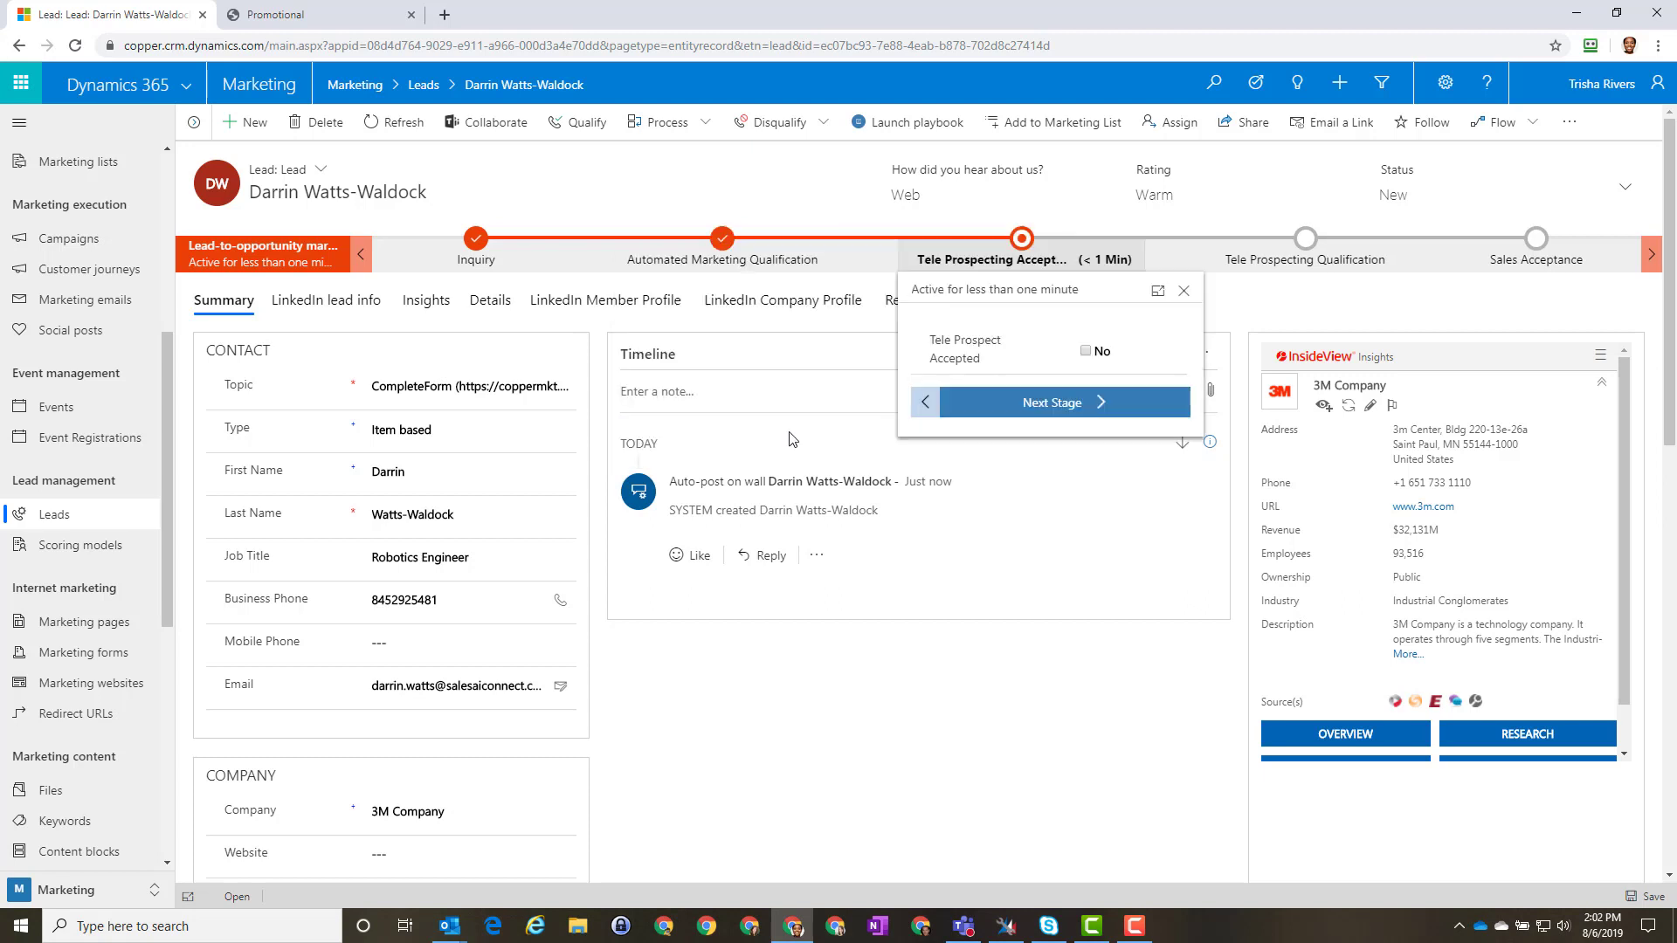
{"action": "left_click", "coordinate": [1086, 352]}
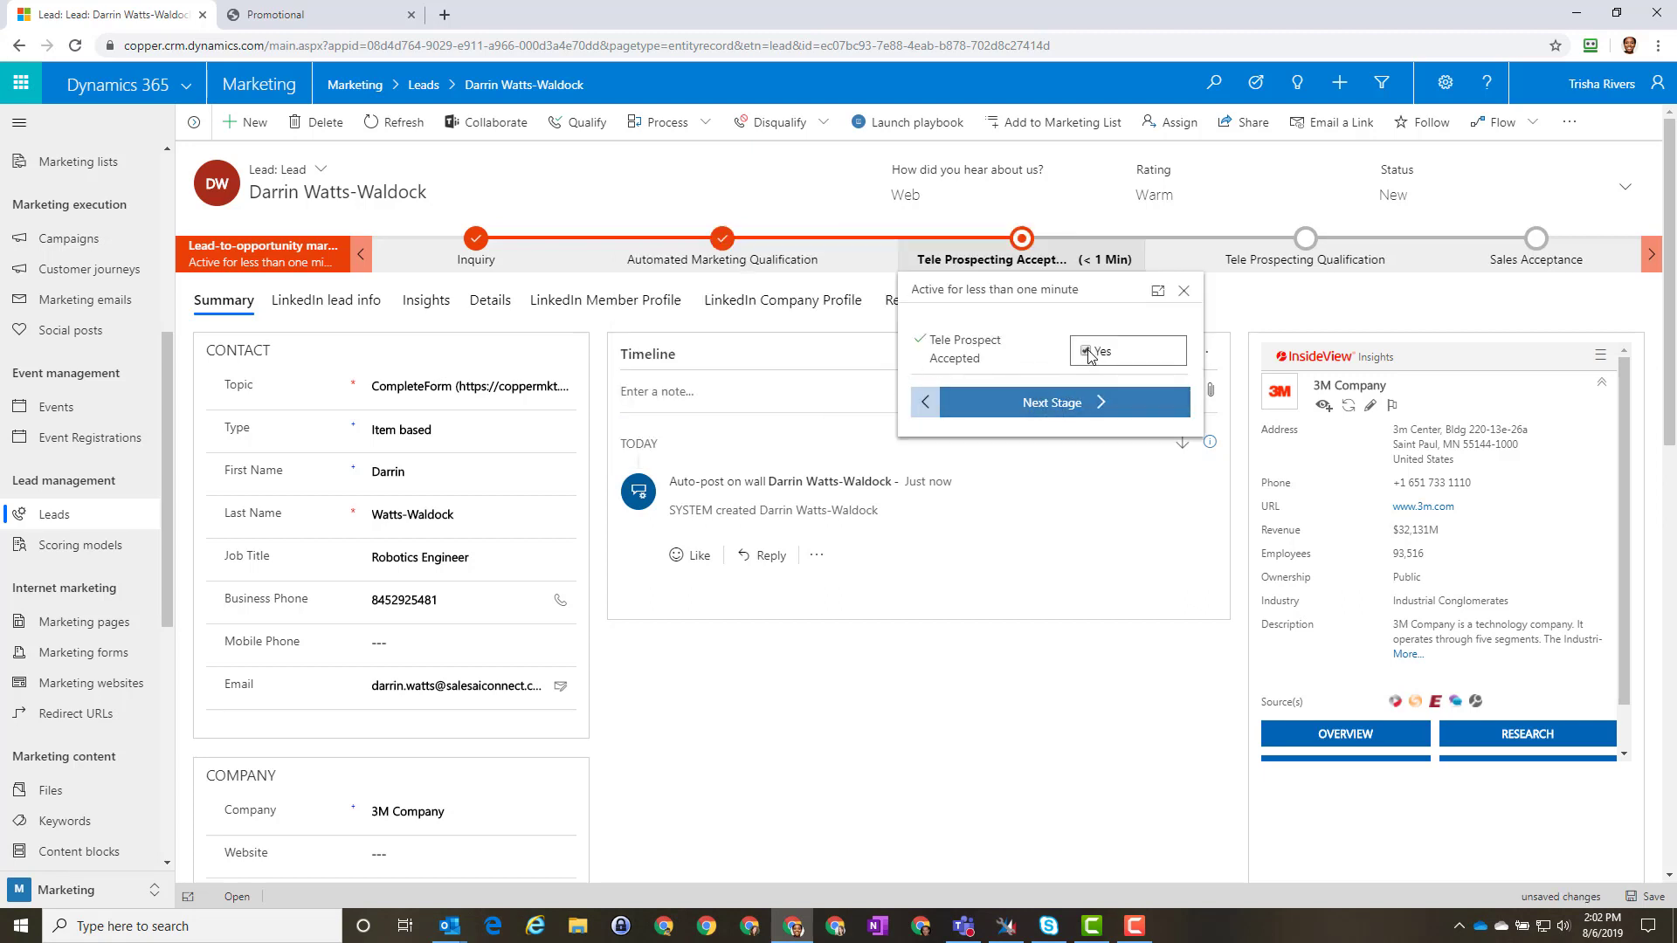
{"action": "left_click", "coordinate": [1070, 404]}
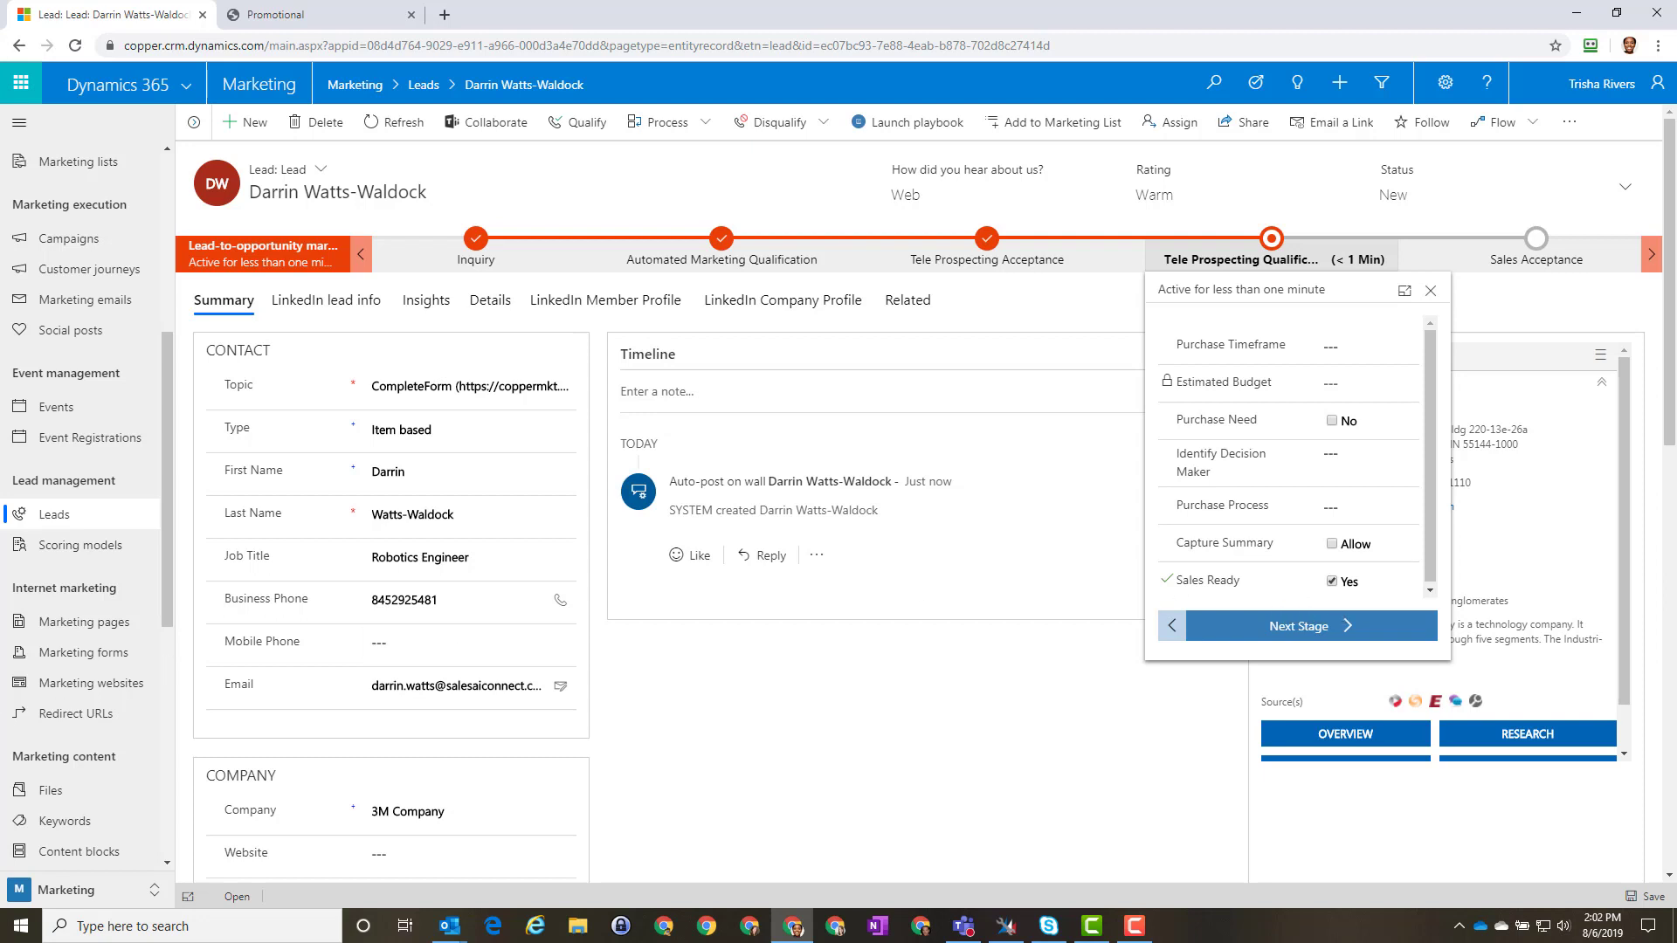
{"action": "key", "text": "F10"}
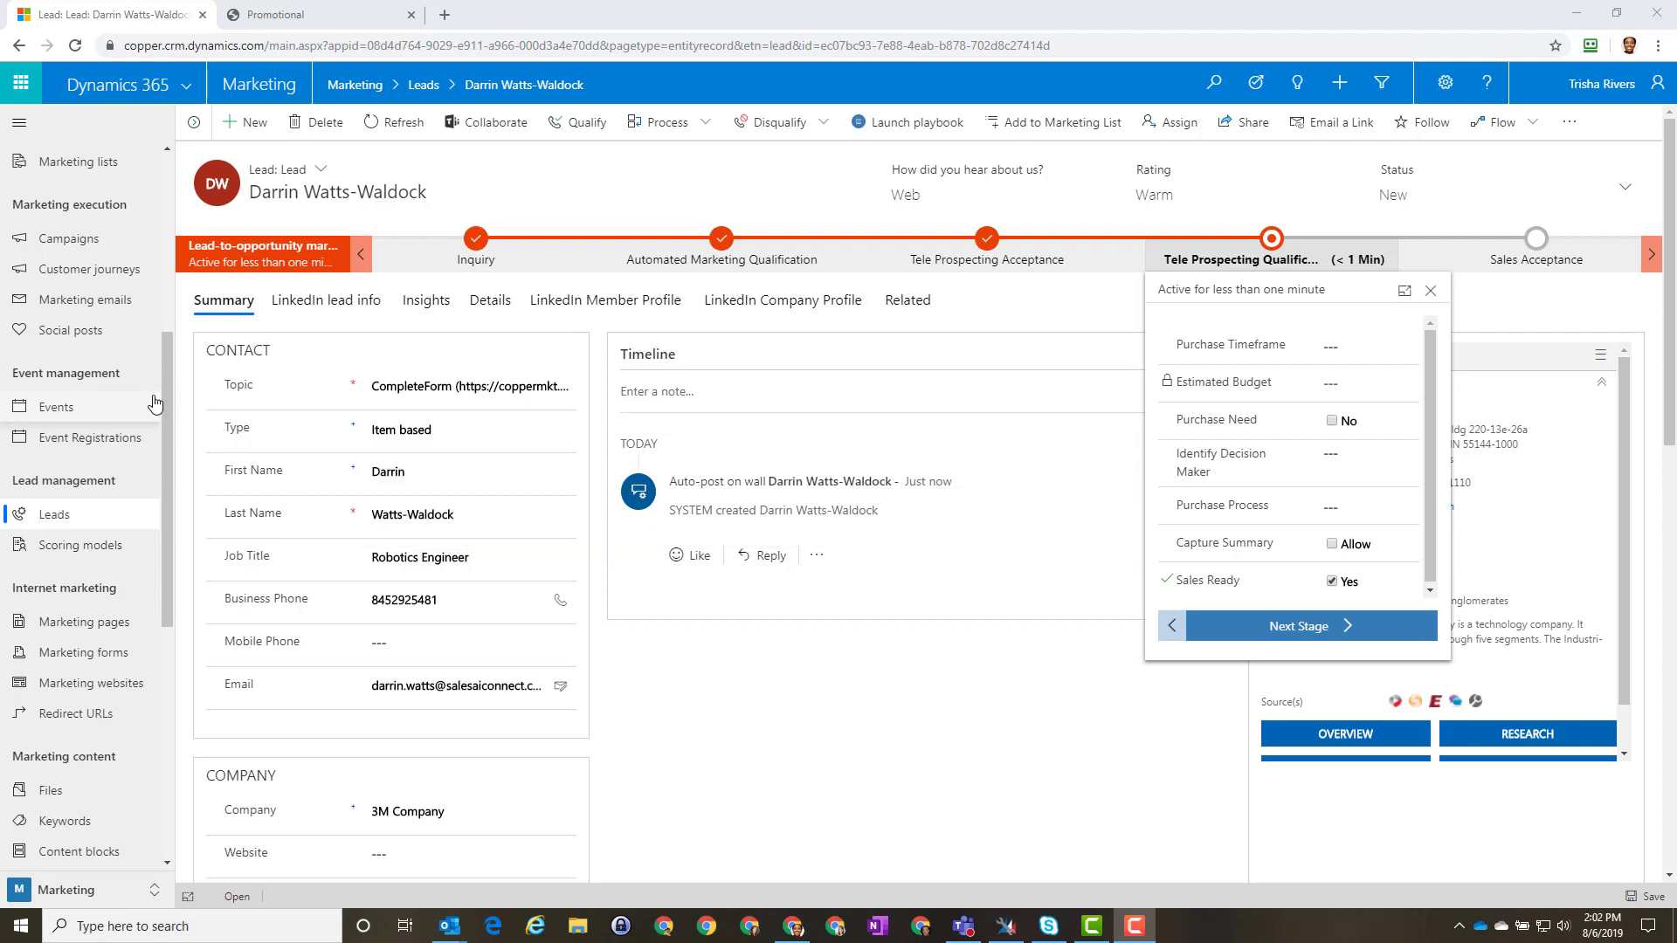
{"action": "left_click_drag", "start_coordinate": [166, 393], "coordinate": [173, 154]}
Step: Switch the Dashboards view to the Marketing: Email marketing dashboard
{"action": "left_click", "coordinate": [63, 347]}
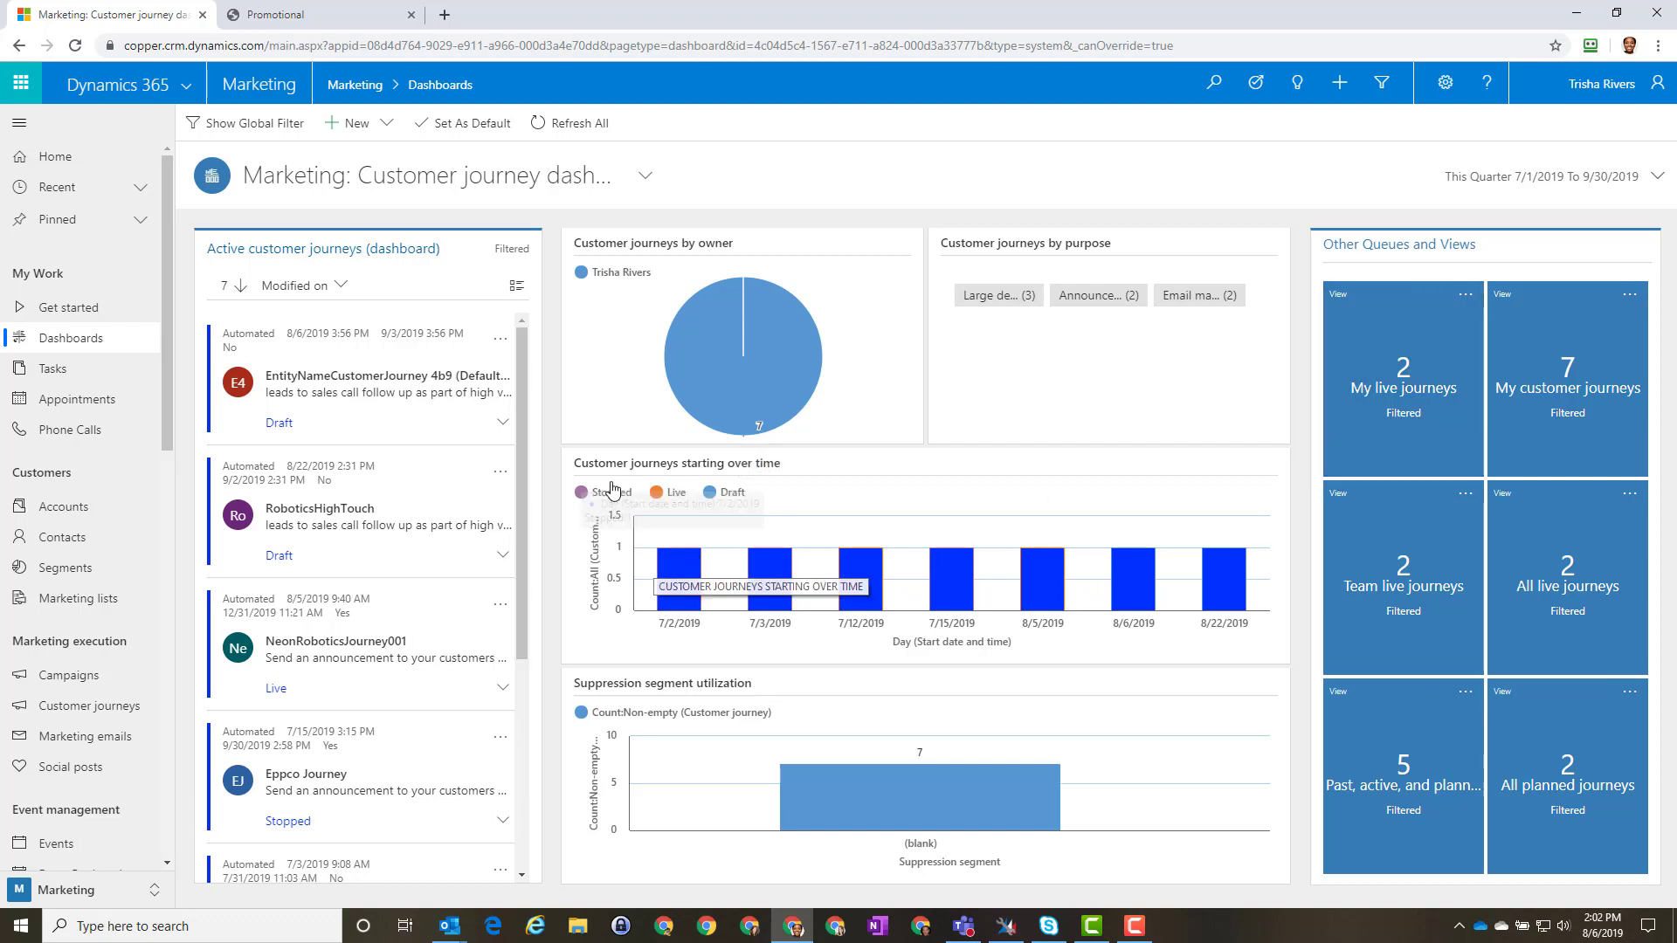
{"action": "mouse_move", "coordinate": [695, 604]}
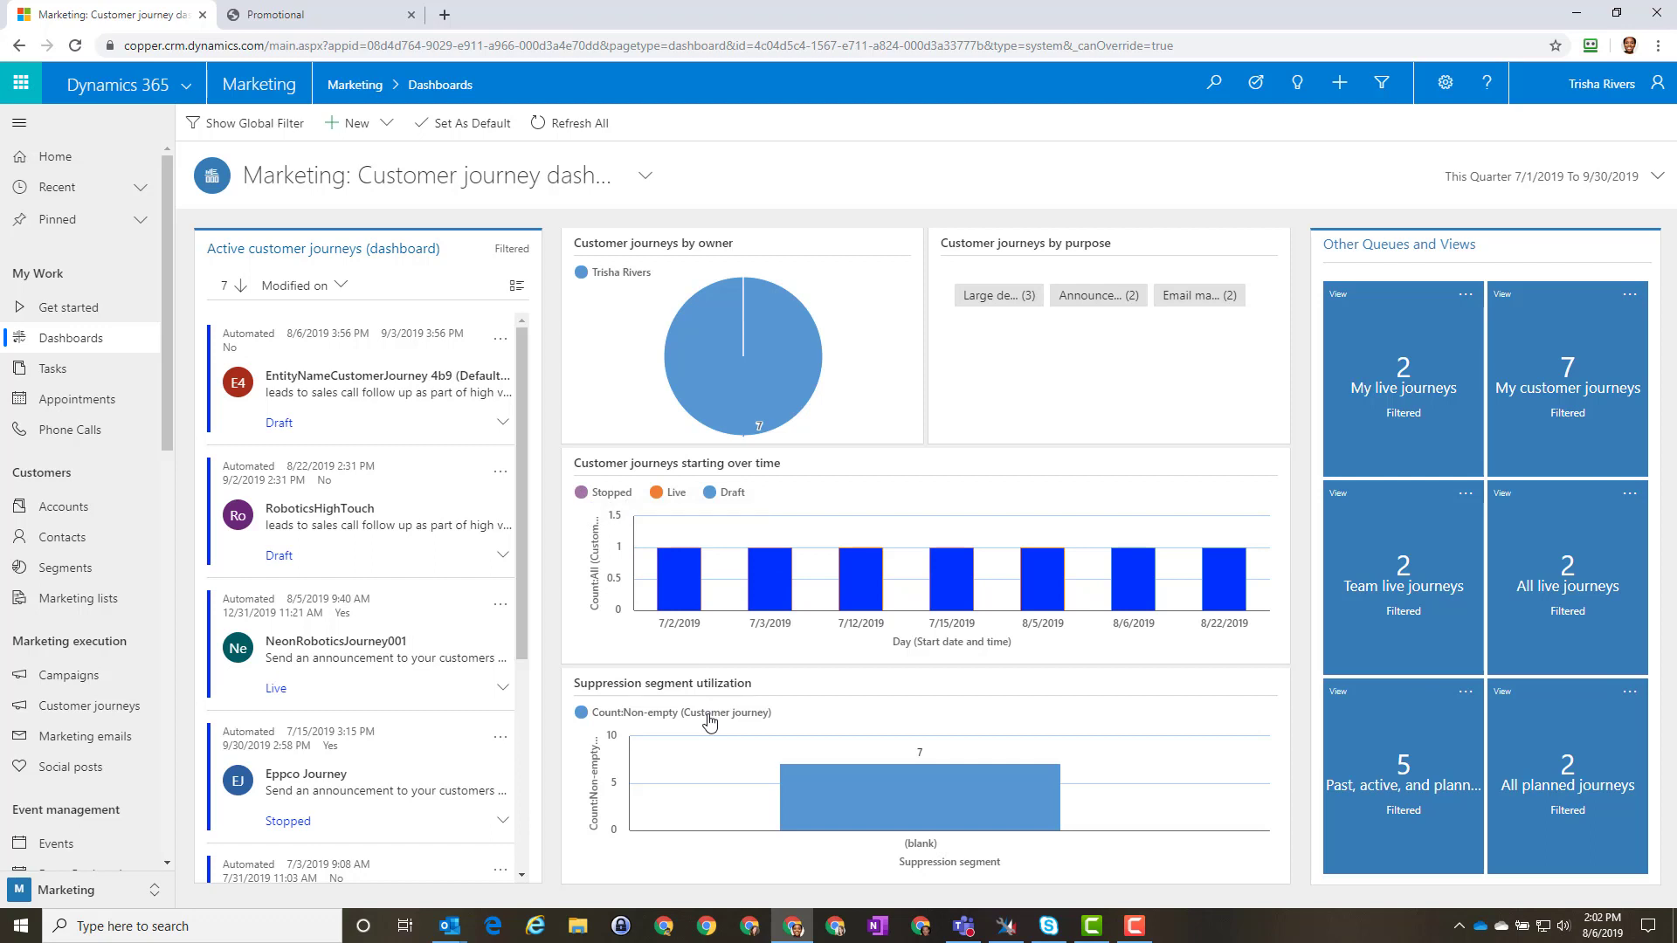
{"action": "left_click", "coordinate": [646, 179]}
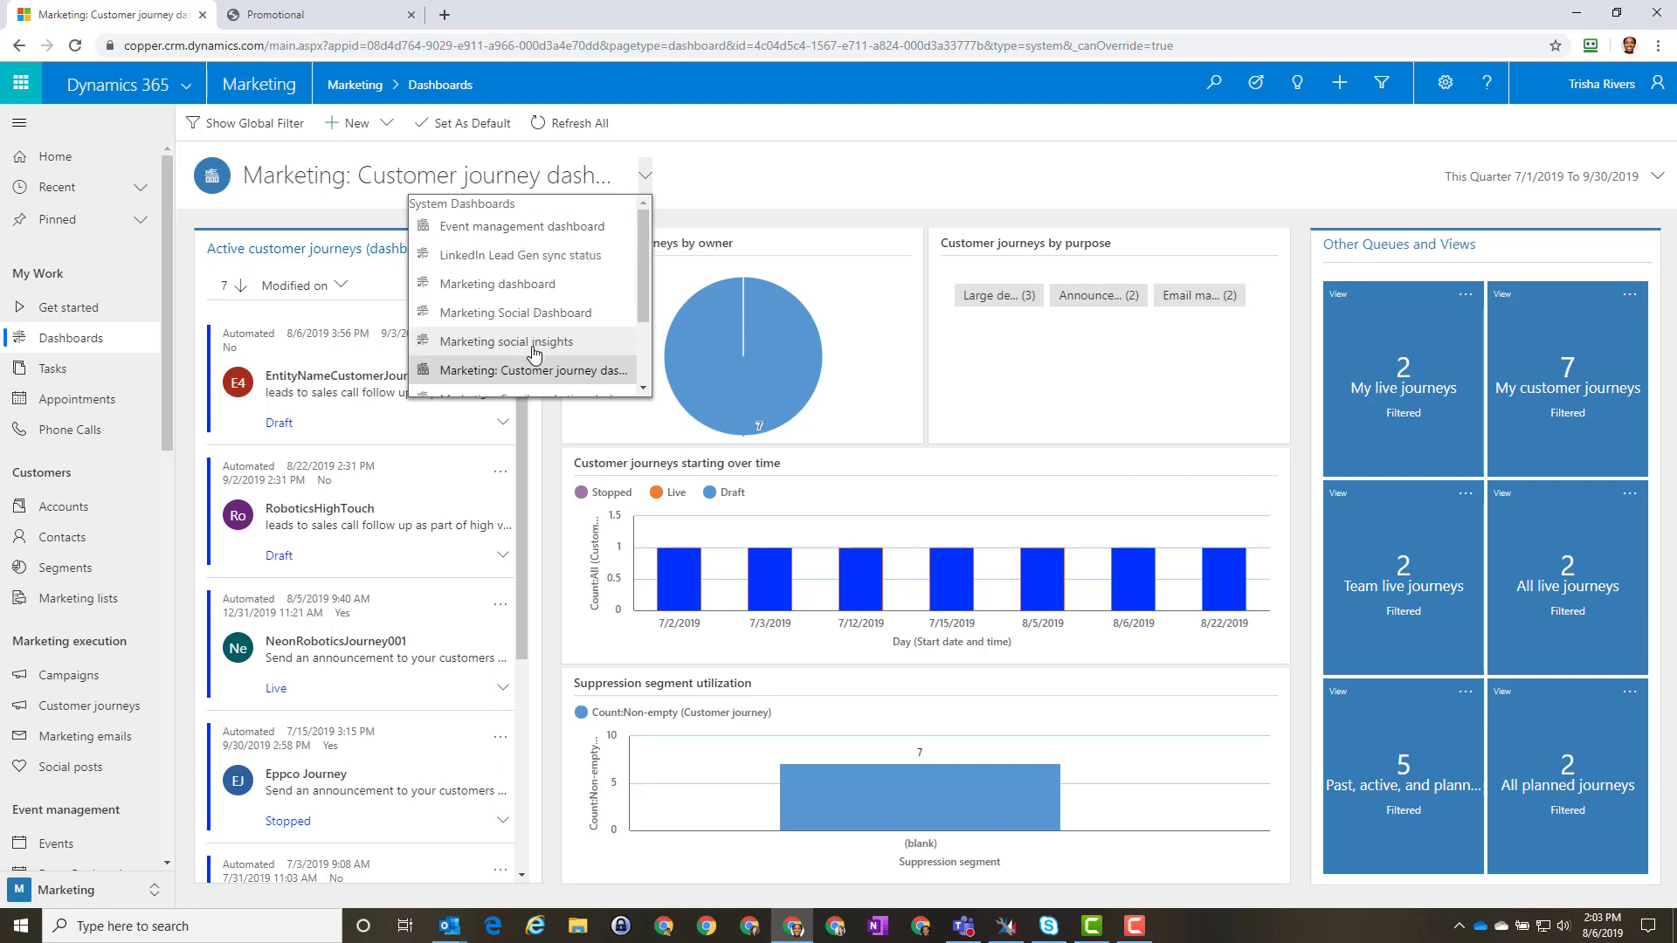
{"action": "scroll", "coordinate": [535, 351], "scroll_direction": "down", "scroll_amount": 2}
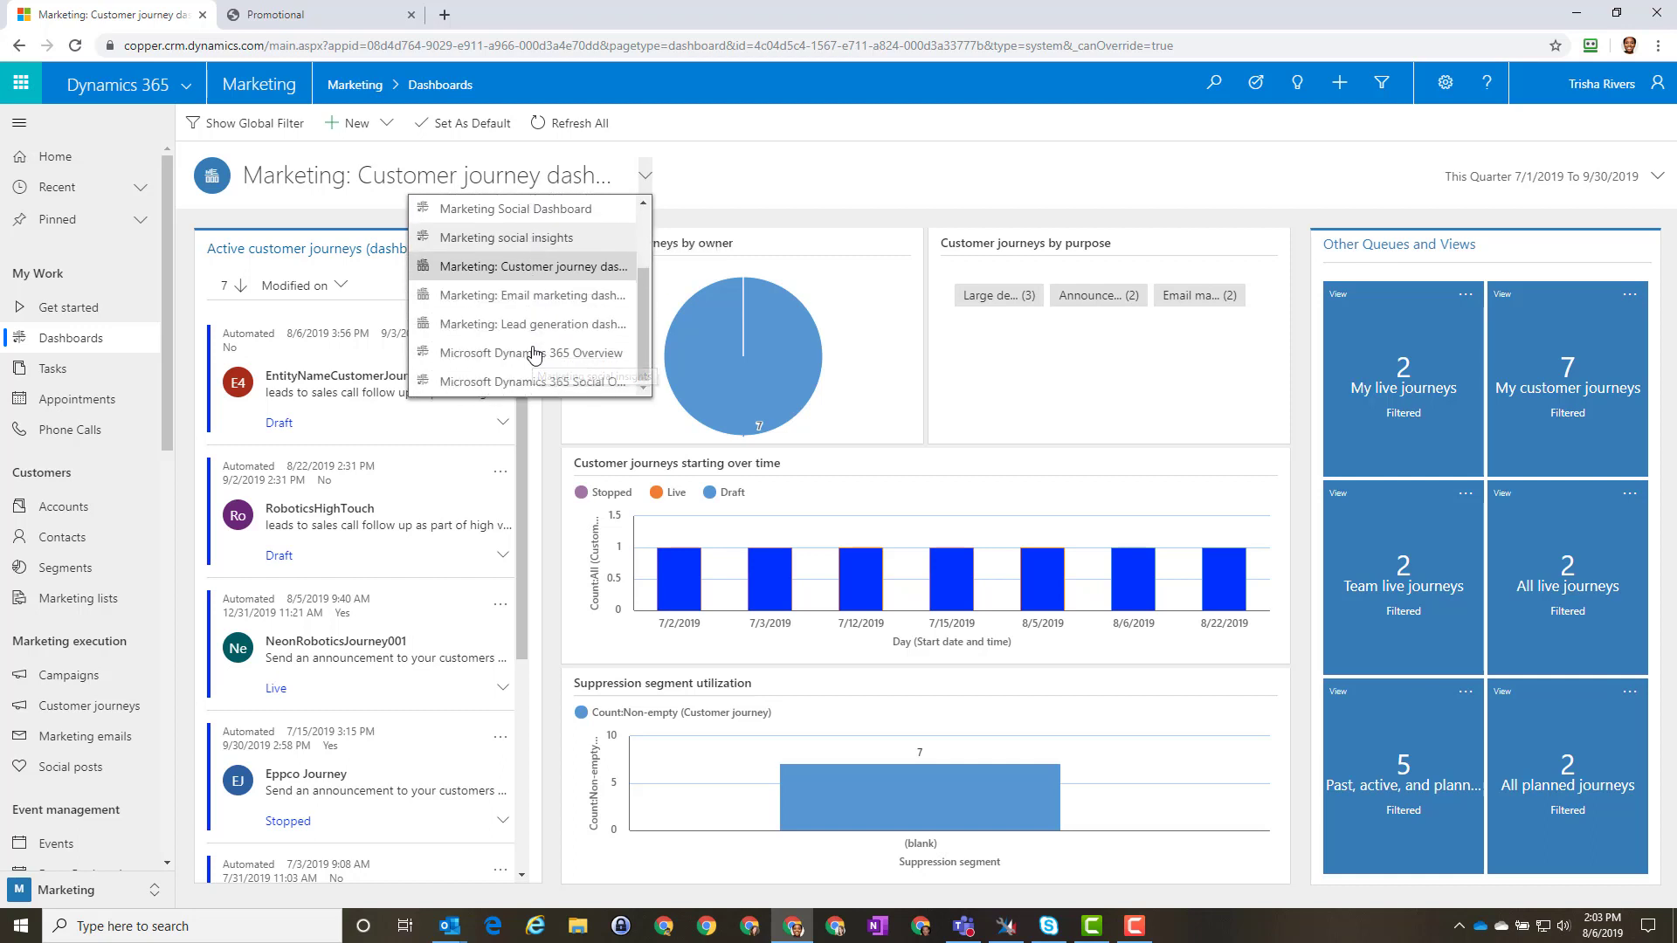
{"action": "left_click", "coordinate": [529, 295]}
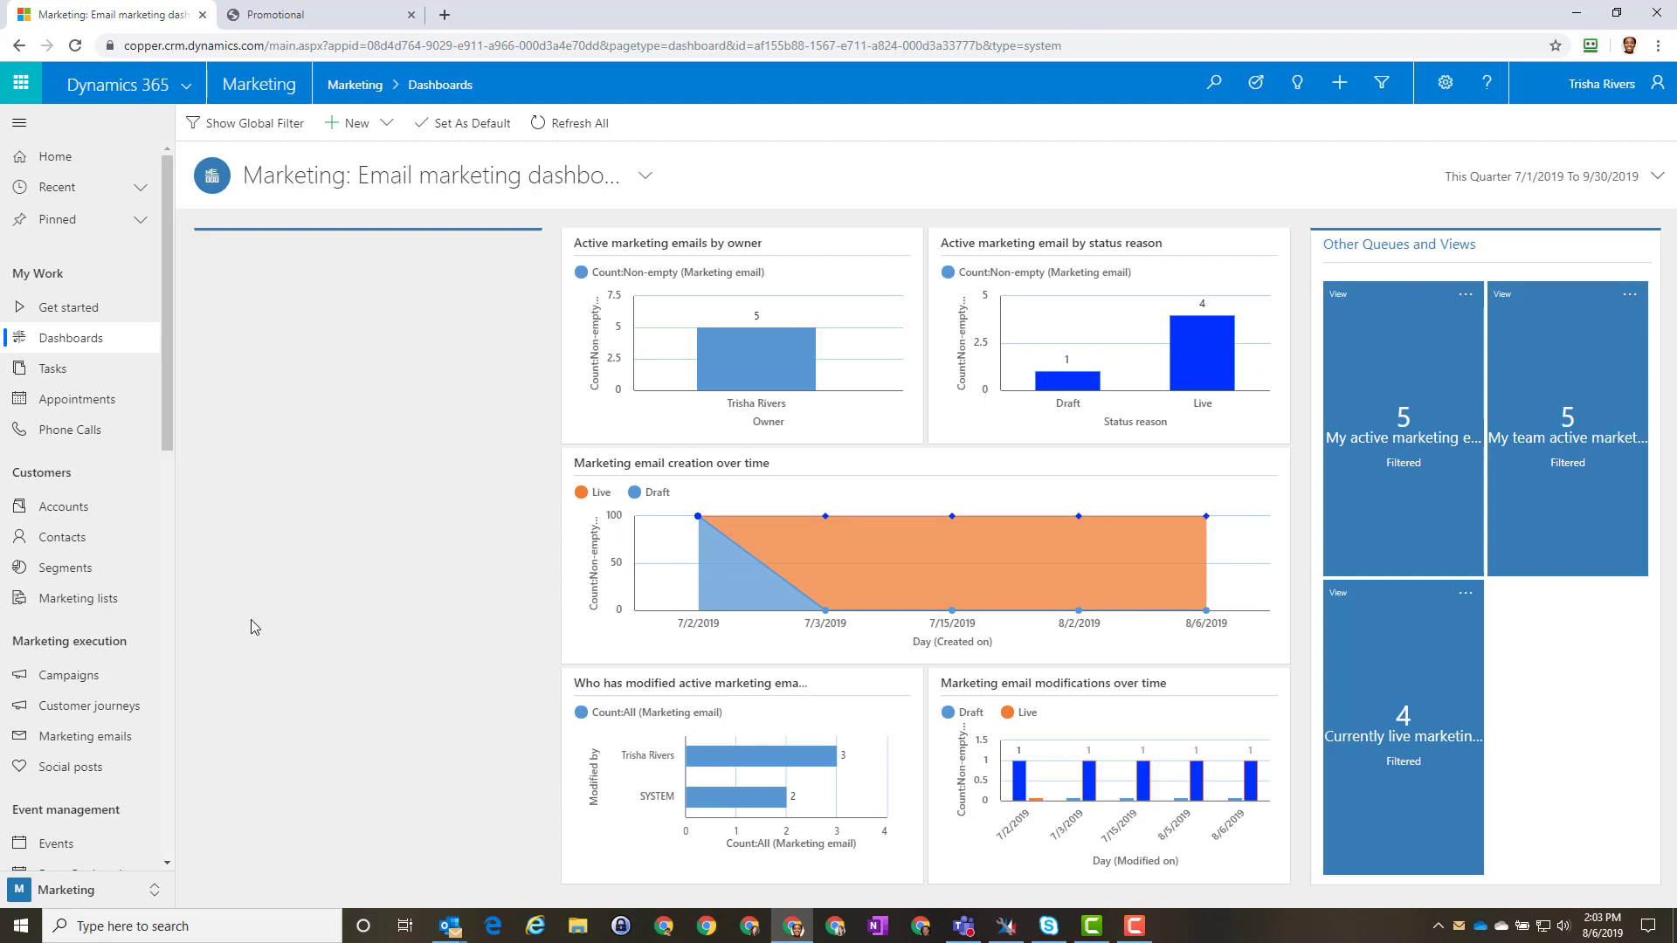
{"action": "left_click", "coordinate": [111, 744]}
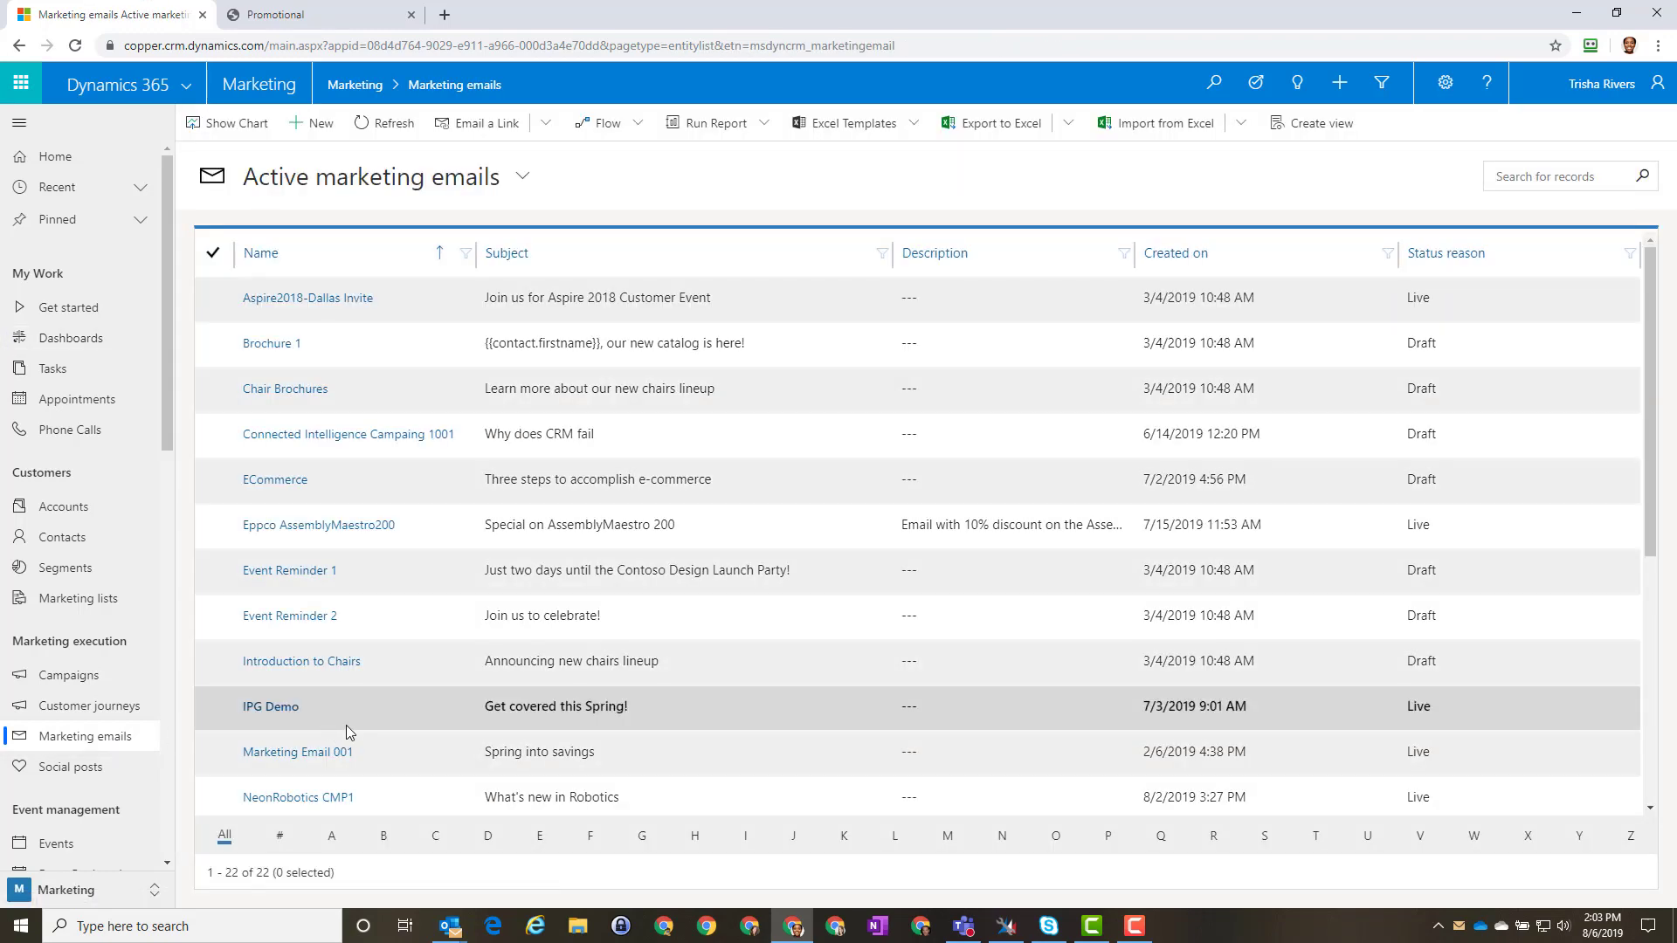
Step: Open the Live NeonRobotics CMP1 email from the marketing emails list
{"action": "scroll", "coordinate": [347, 727], "scroll_direction": "down", "scroll_amount": 3}
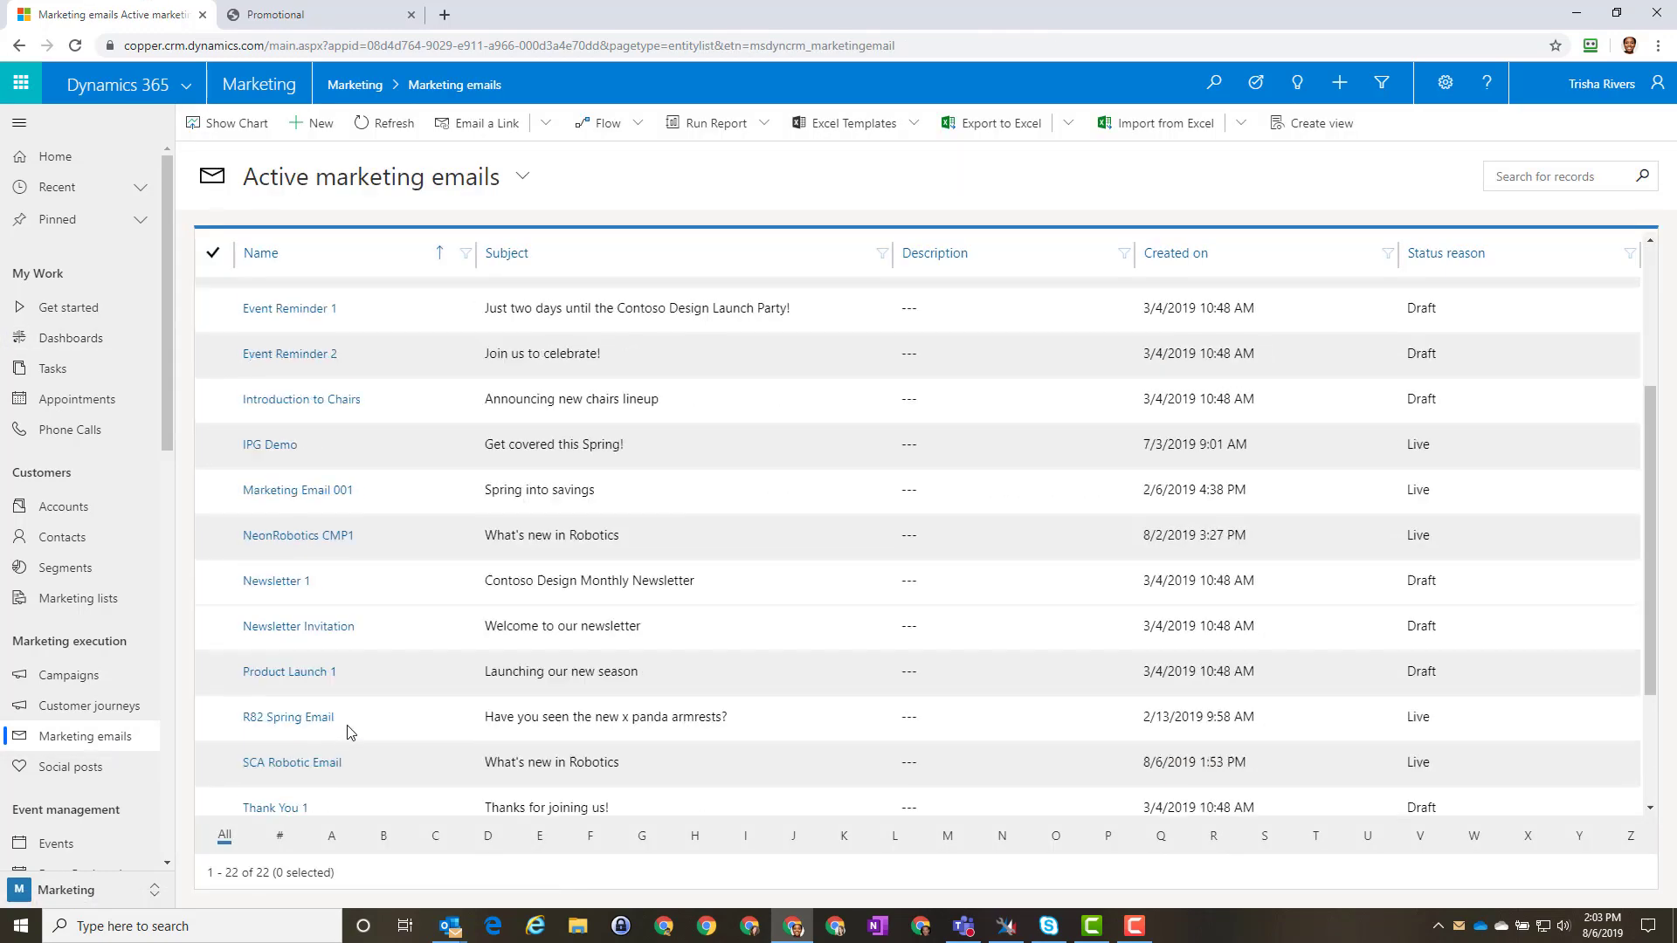
{"action": "left_click", "coordinate": [300, 536]}
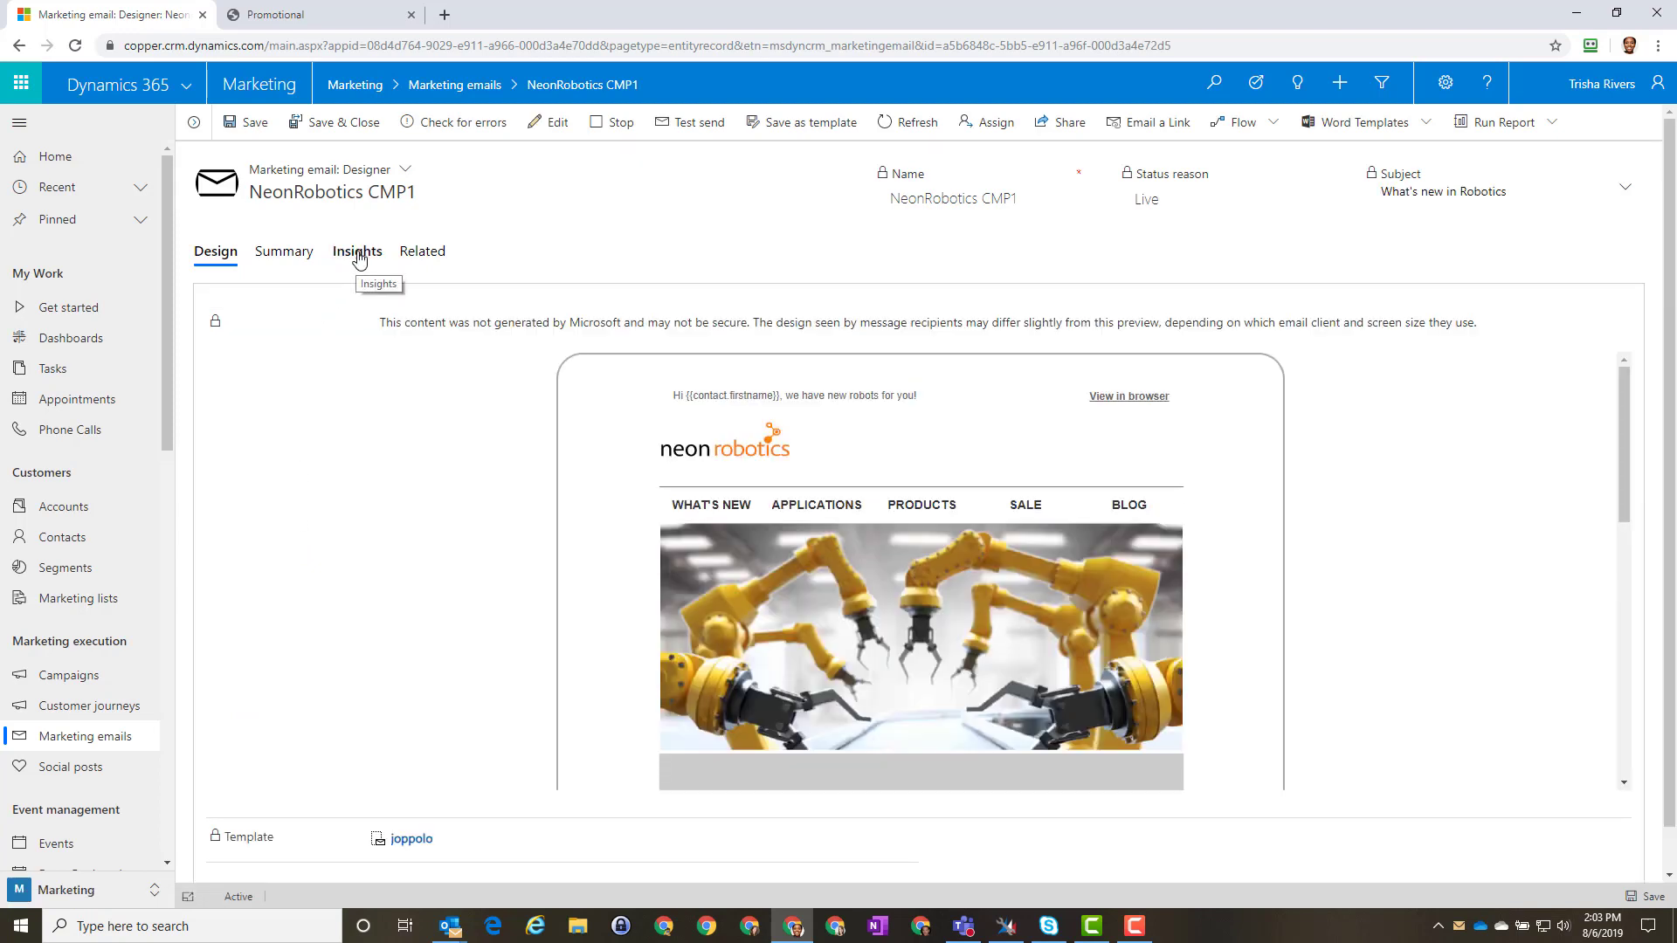
Step: Review NeonRobotics CMP1's Insights overview: 380 delivered, 23 opens, 14 clicks, 3.28% click-through, top links, location map
{"action": "left_click", "coordinate": [356, 255]}
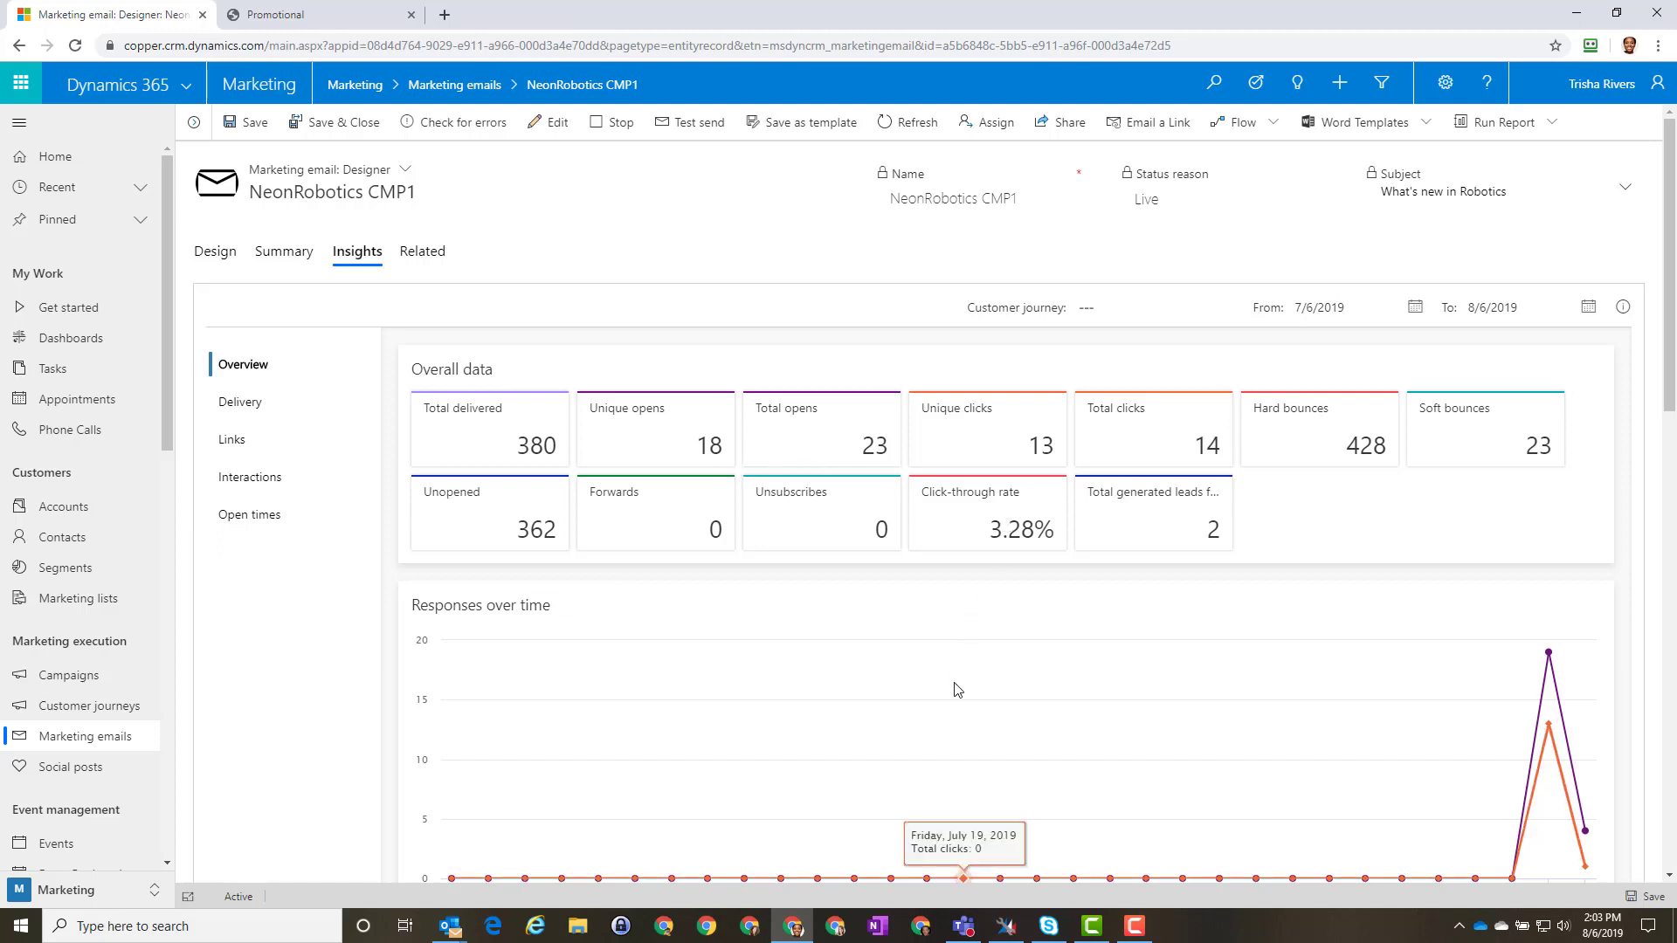
{"action": "scroll", "coordinate": [956, 690], "scroll_direction": "down", "scroll_amount": 1}
{"action": "scroll", "coordinate": [955, 690], "scroll_direction": "down", "scroll_amount": 5}
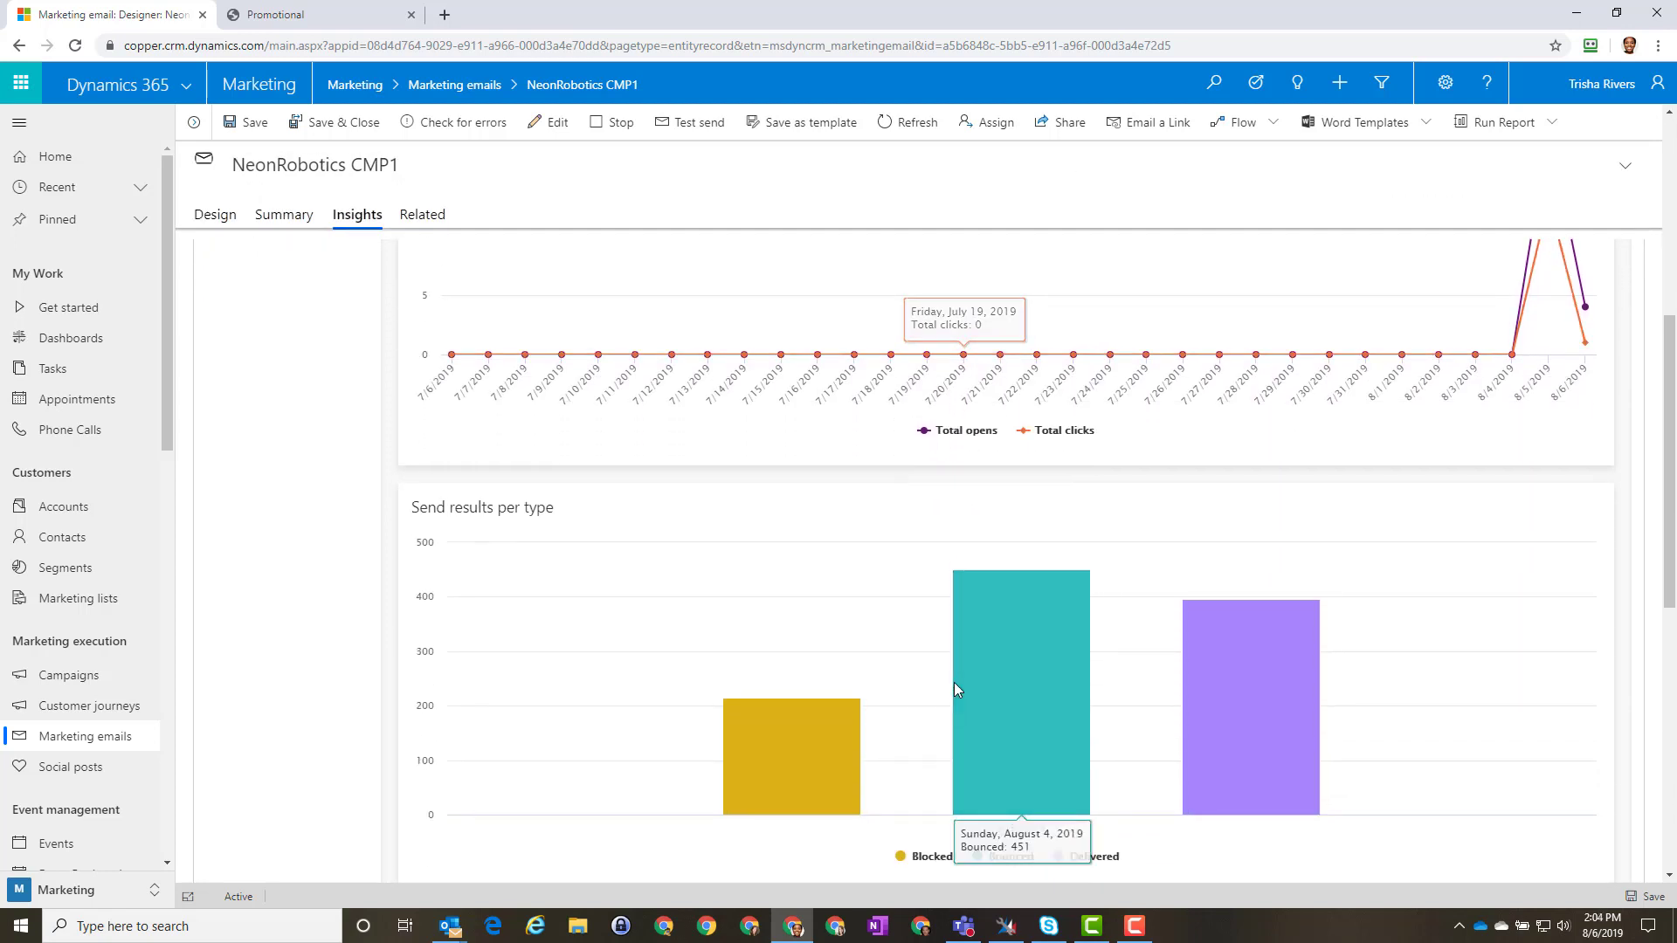
{"action": "scroll", "coordinate": [954, 689], "scroll_direction": "down", "scroll_amount": 2}
{"action": "scroll", "coordinate": [877, 679], "scroll_direction": "down", "scroll_amount": 3}
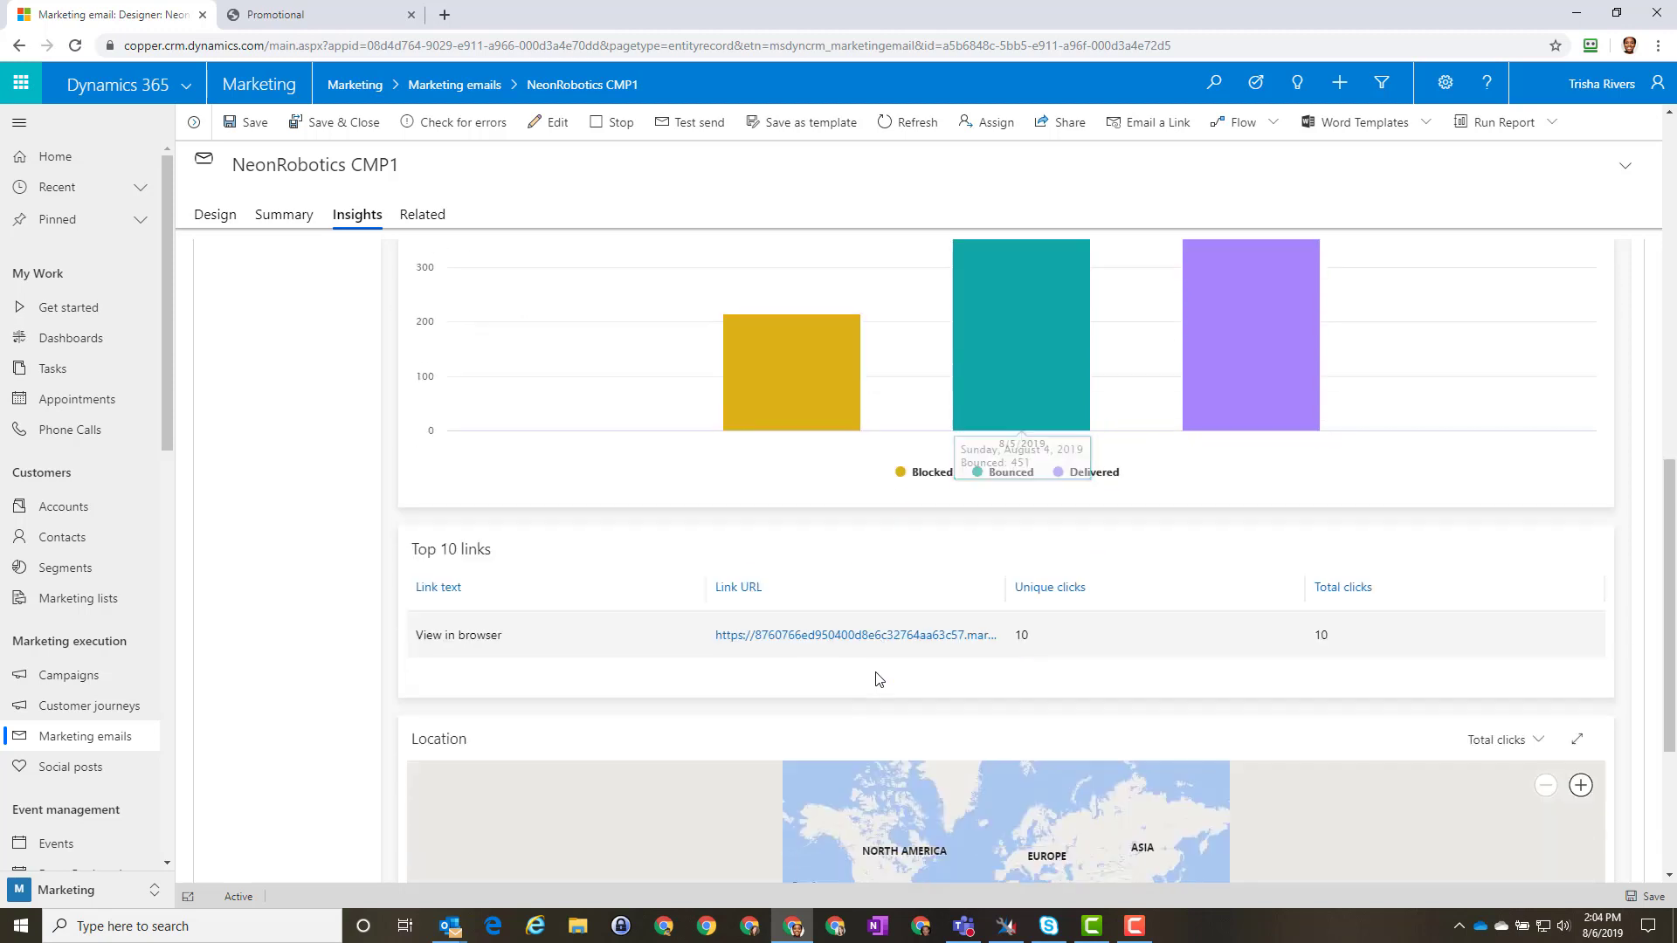
{"action": "scroll", "coordinate": [870, 690], "scroll_direction": "down", "scroll_amount": 2}
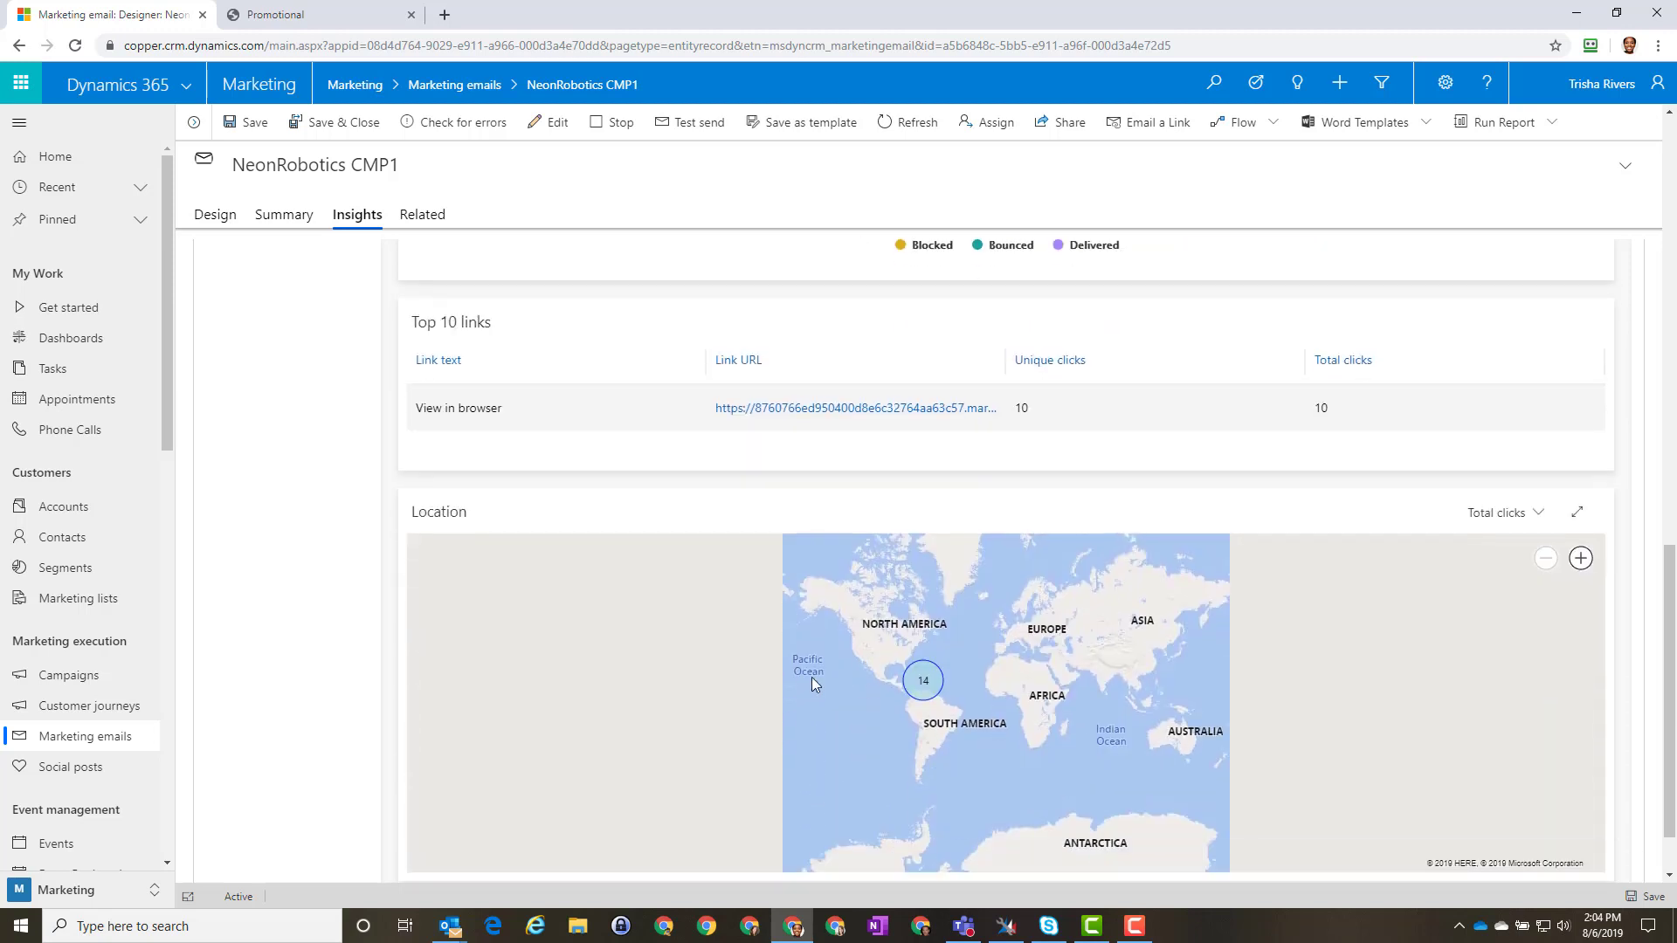
{"action": "scroll", "coordinate": [721, 678], "scroll_direction": "up", "scroll_amount": 2}
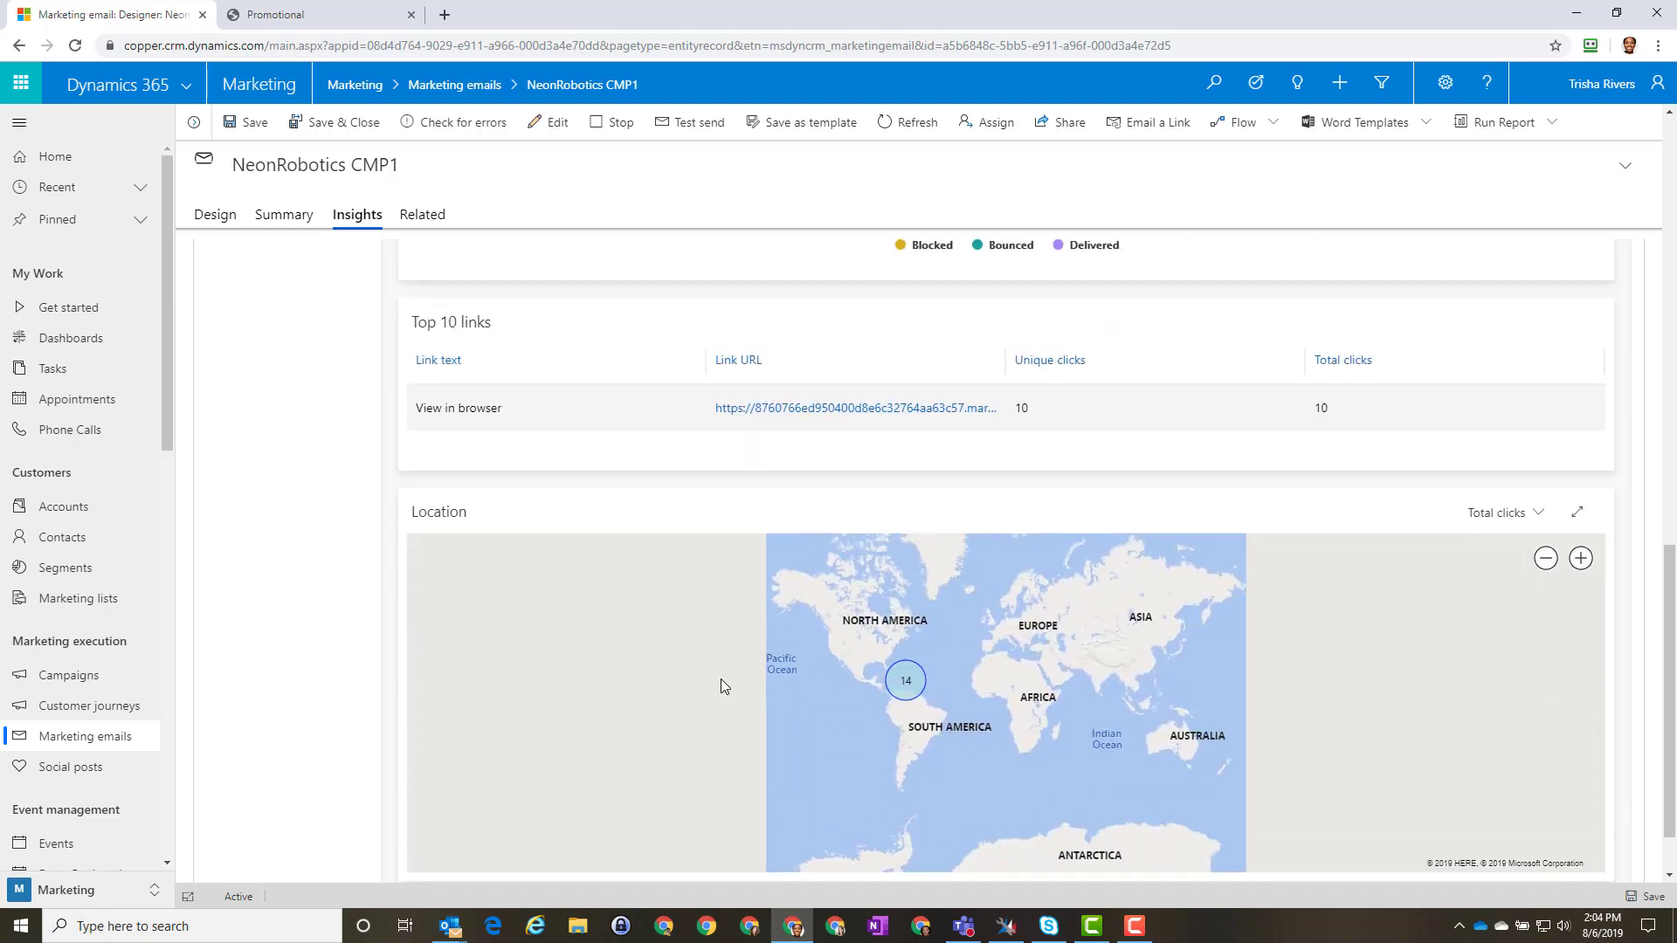
{"action": "scroll", "coordinate": [721, 680], "scroll_direction": "down", "scroll_amount": 2}
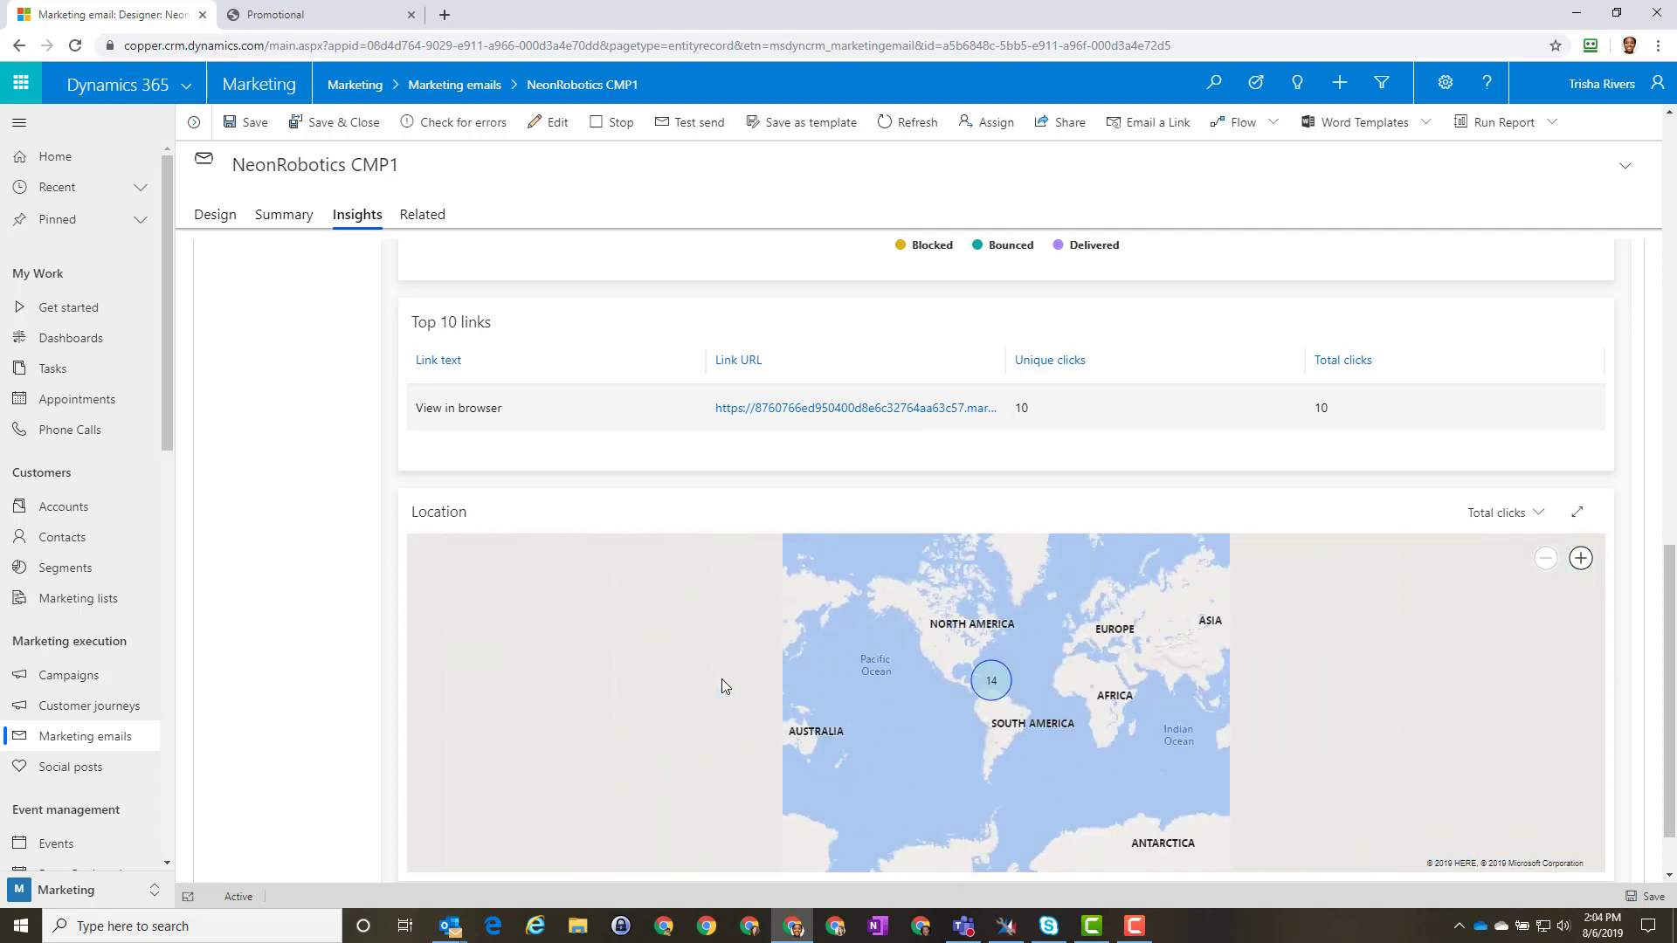
{"action": "scroll", "coordinate": [239, 585], "scroll_direction": "up", "scroll_amount": 10}
{"action": "scroll", "coordinate": [243, 584], "scroll_direction": "up", "scroll_amount": 2}
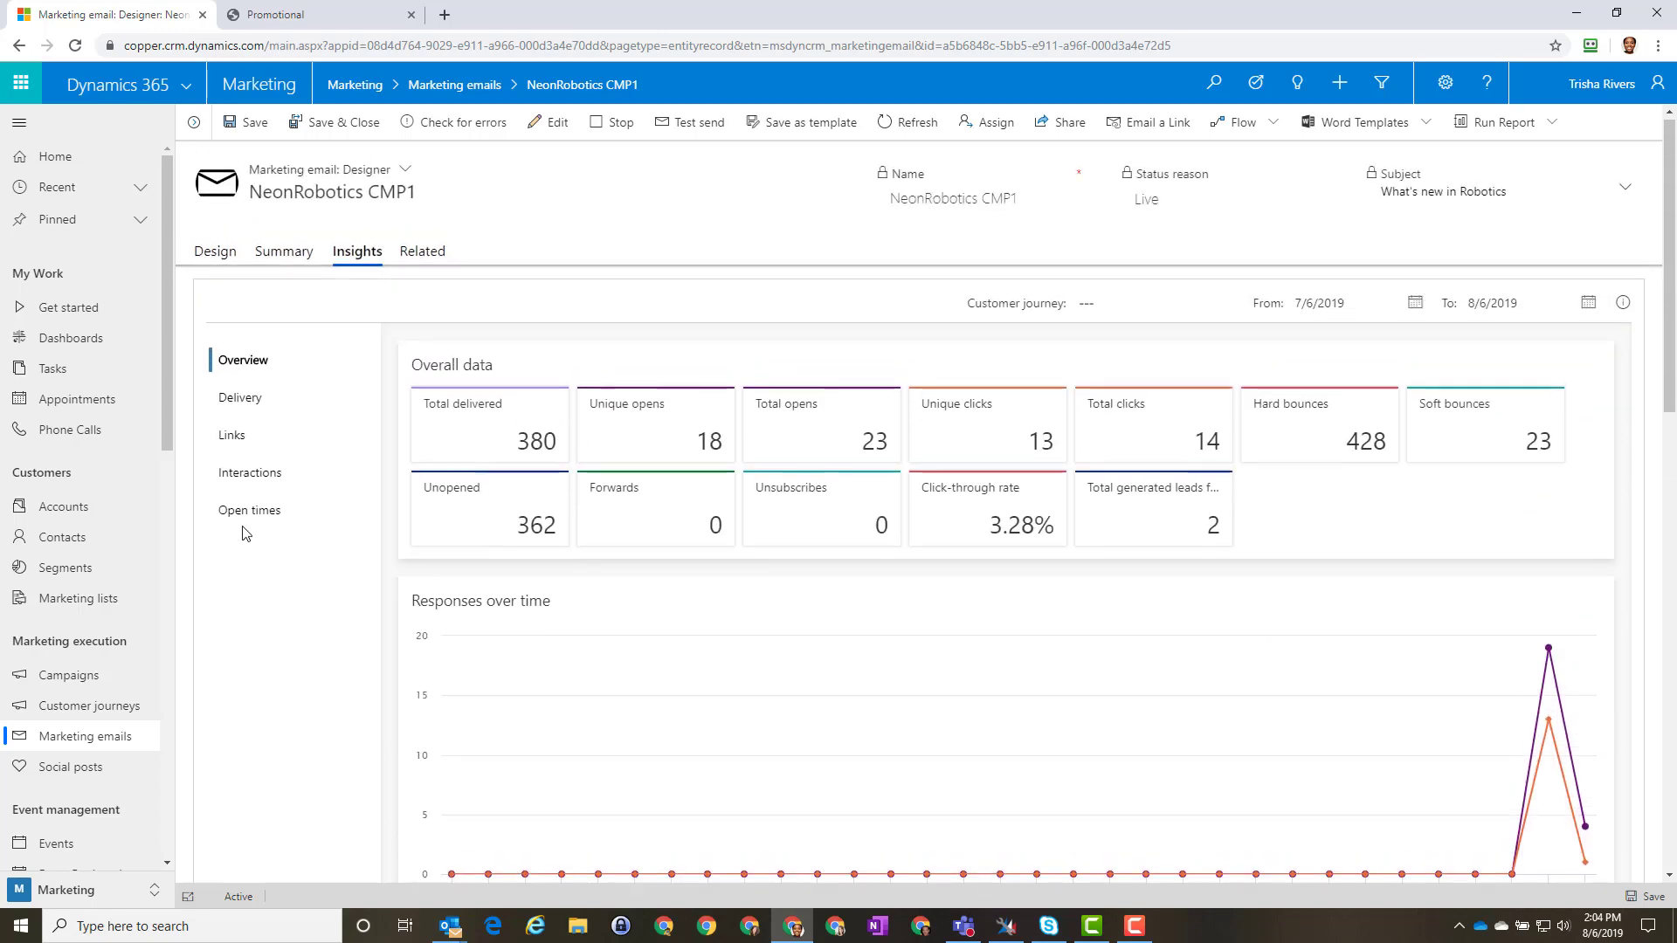
Step: Show Delivery insights (852 sent, 380 delivered, 214 blocked, 451 failed) and review results by domain
{"action": "left_click", "coordinate": [231, 405]}
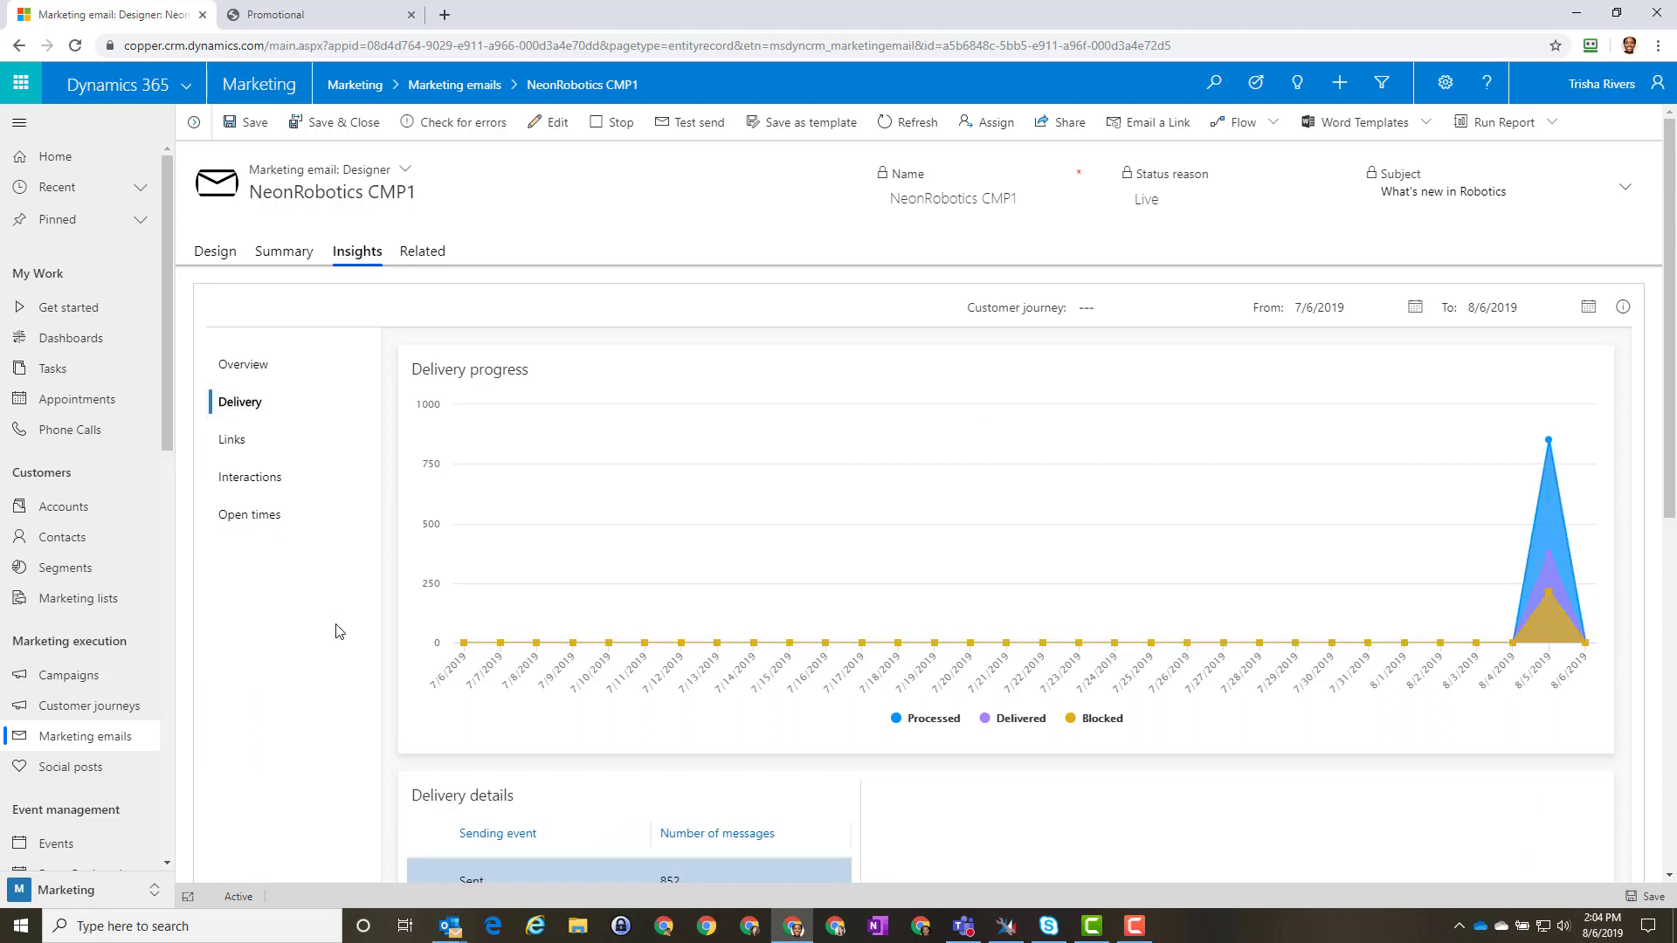
{"action": "scroll", "coordinate": [341, 627], "scroll_direction": "down", "scroll_amount": 5}
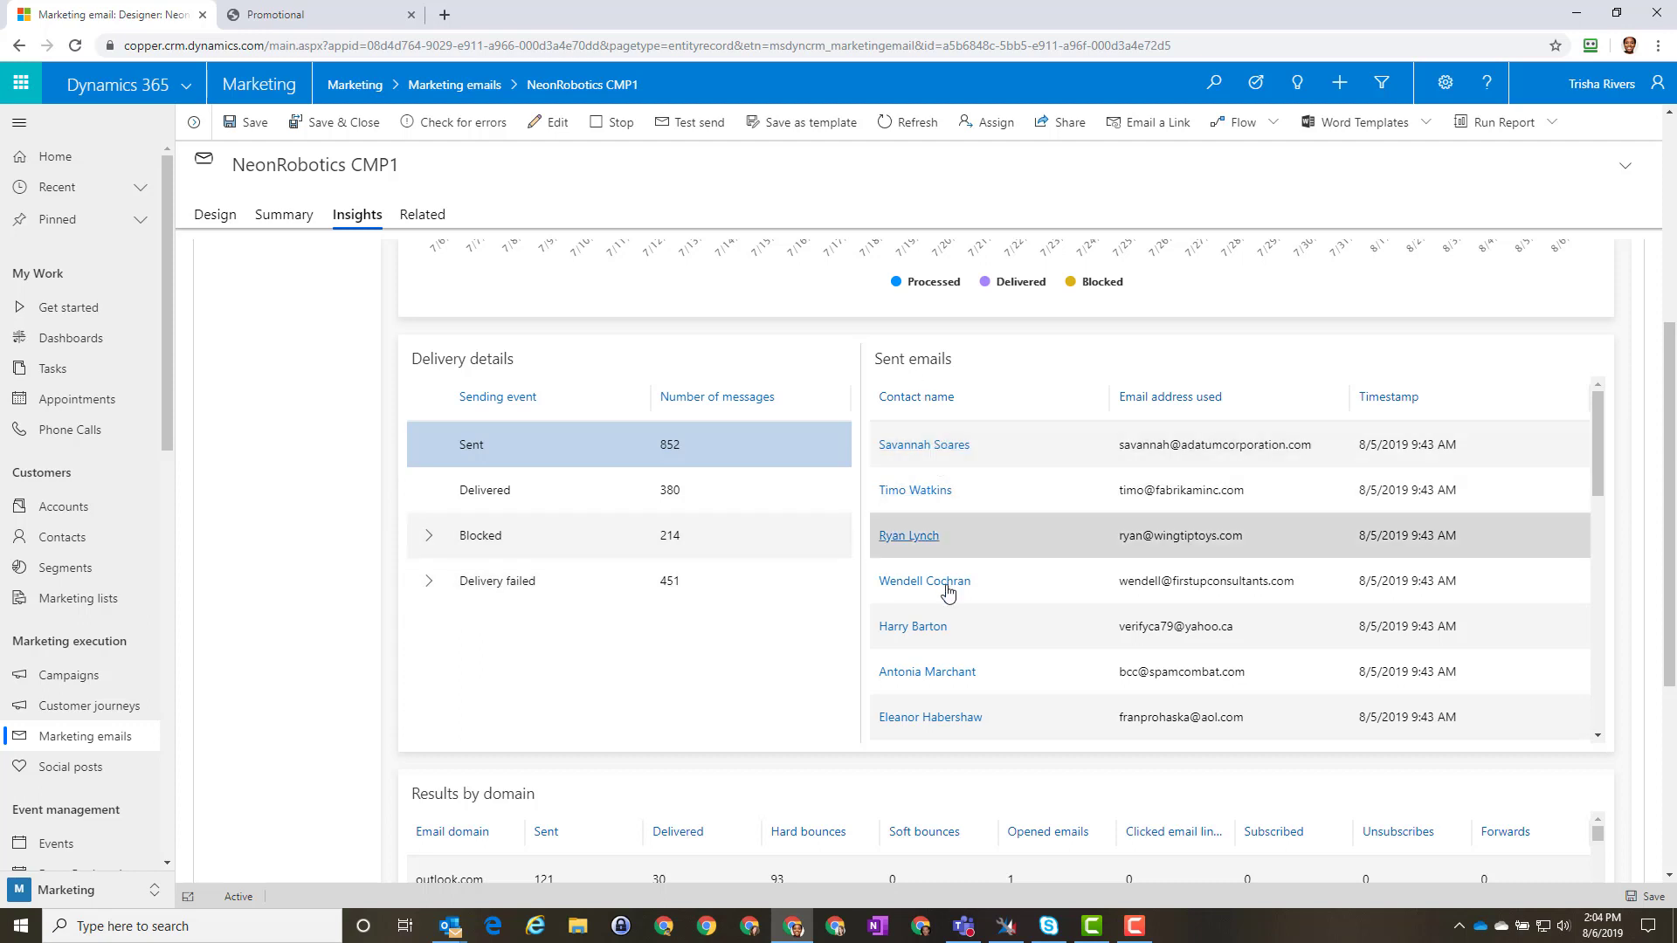
{"action": "scroll", "coordinate": [306, 690], "scroll_direction": "down", "scroll_amount": 4}
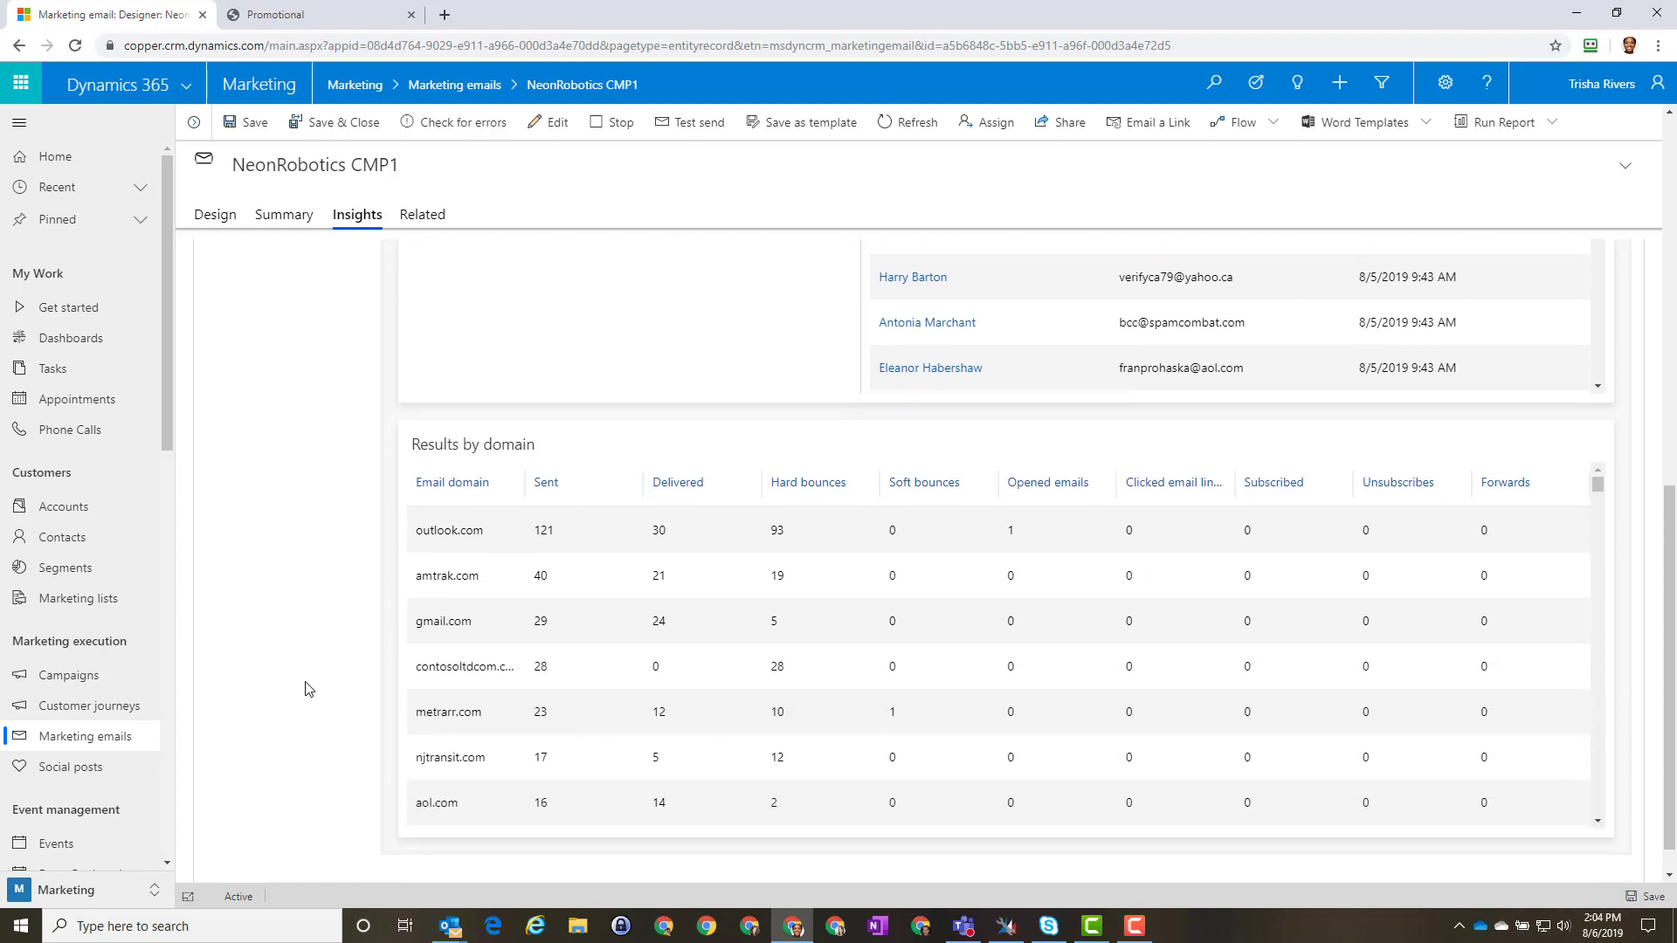
{"action": "scroll", "coordinate": [306, 690], "scroll_direction": "up", "scroll_amount": 5}
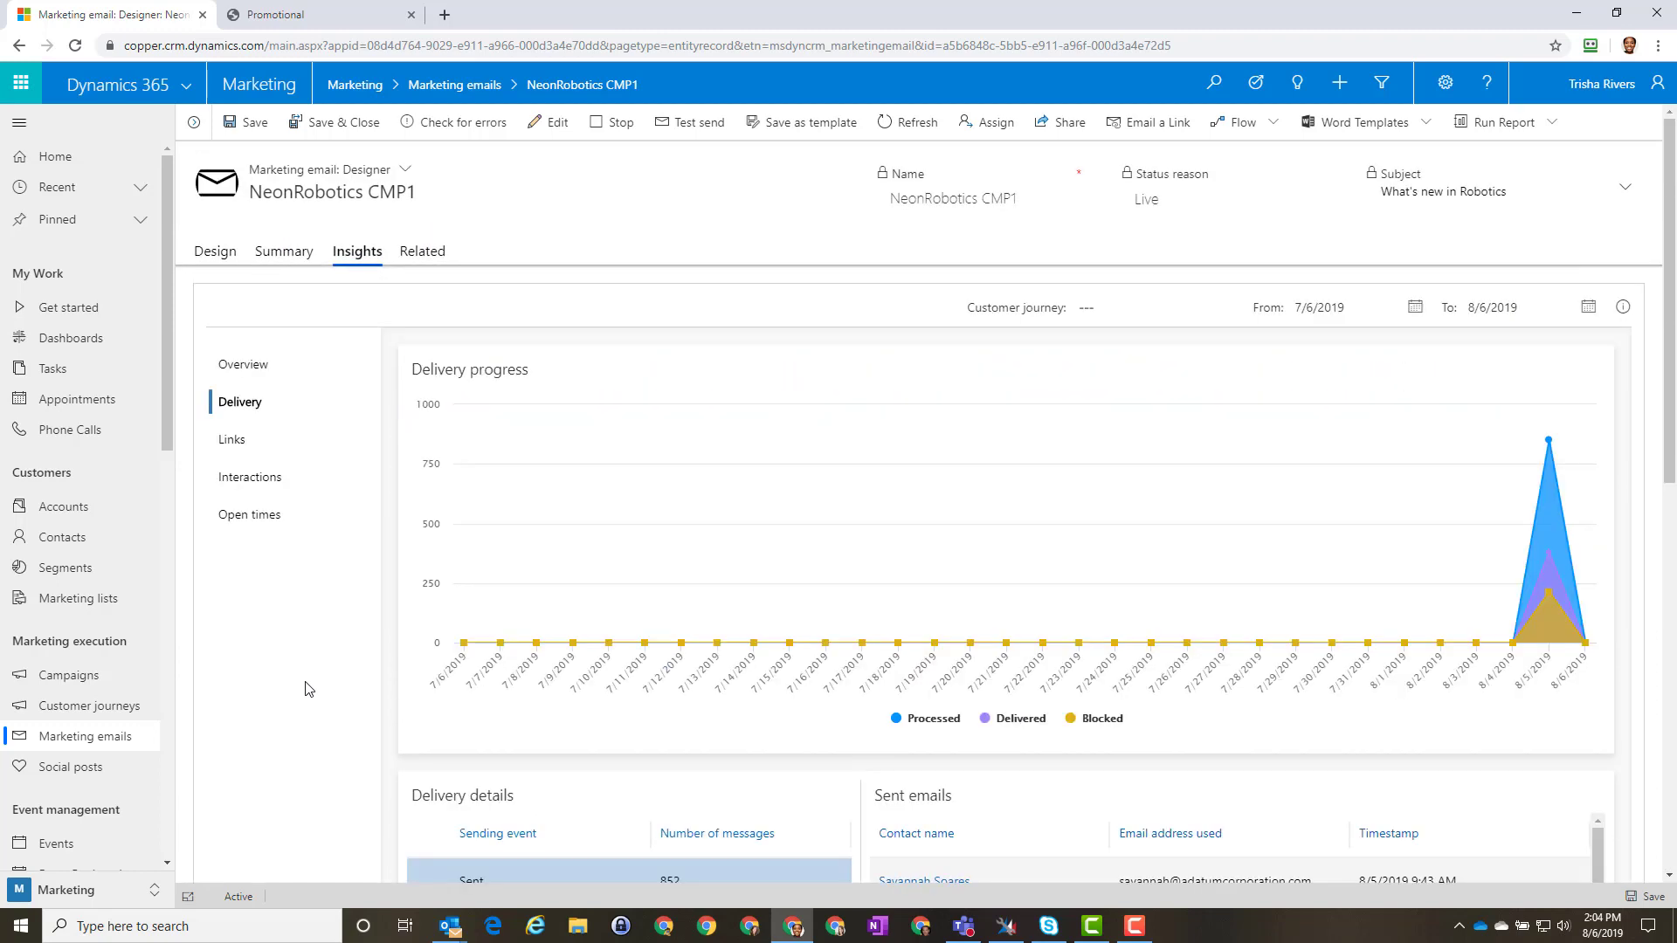
Step: Show Links insights: the click map and the 'View in browser' link's 10 clicks at 2.63% click-through
{"action": "left_click", "coordinate": [233, 441]}
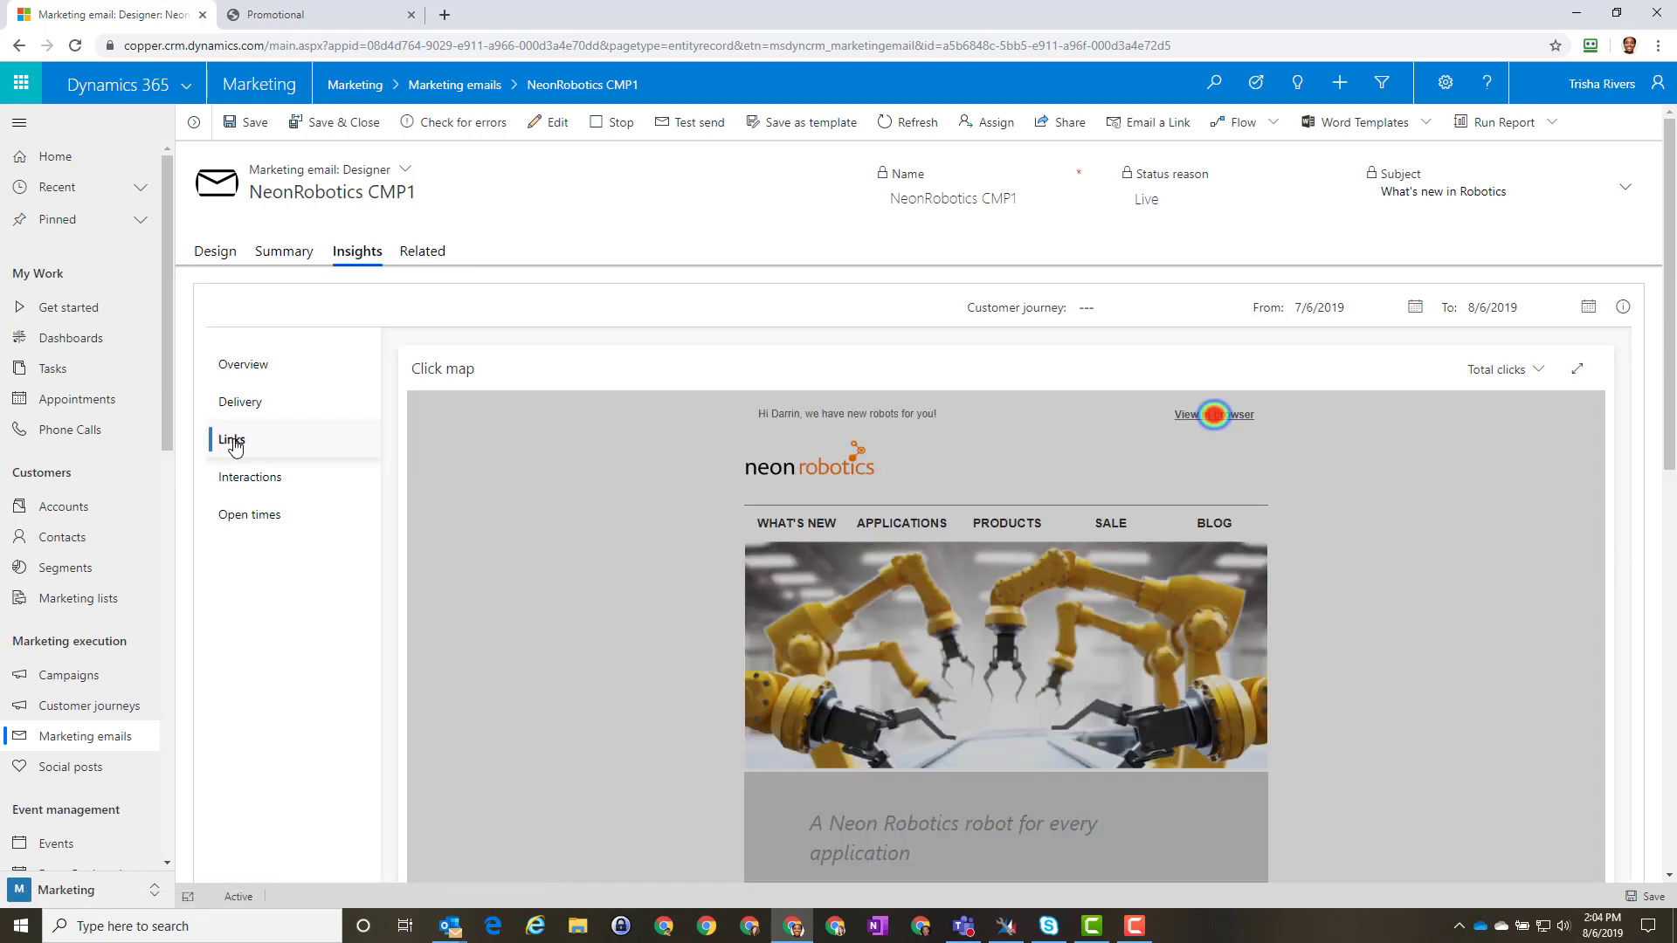
{"action": "mouse_move", "coordinate": [1215, 420]}
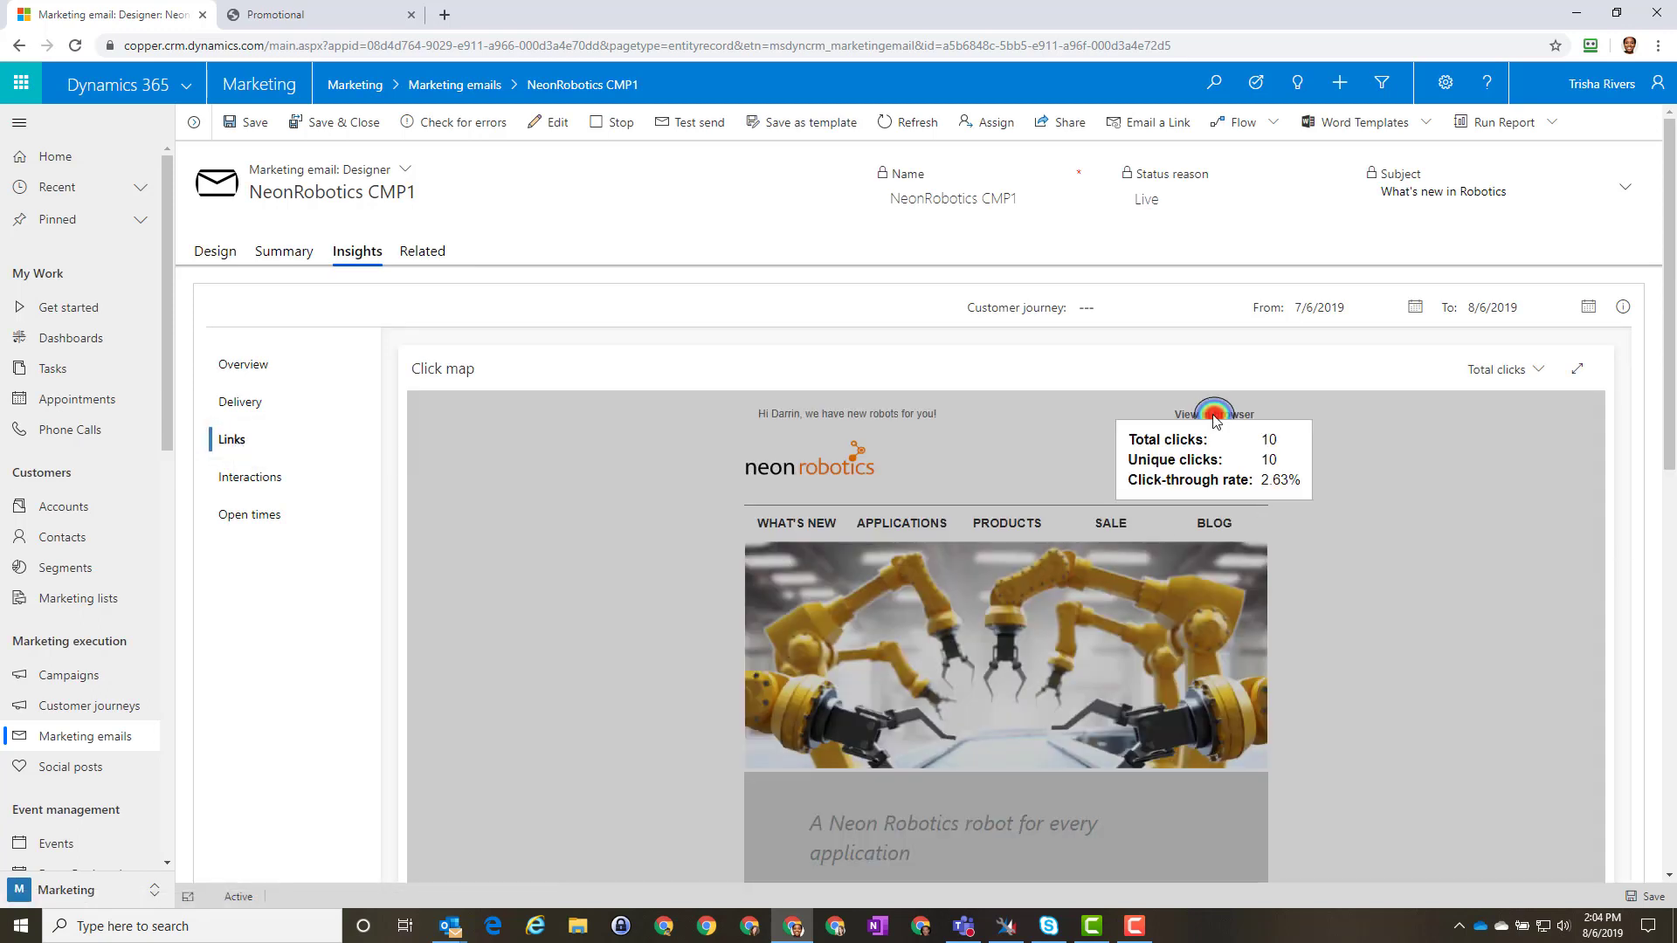
{"action": "scroll", "coordinate": [1385, 681], "scroll_direction": "down", "scroll_amount": 5}
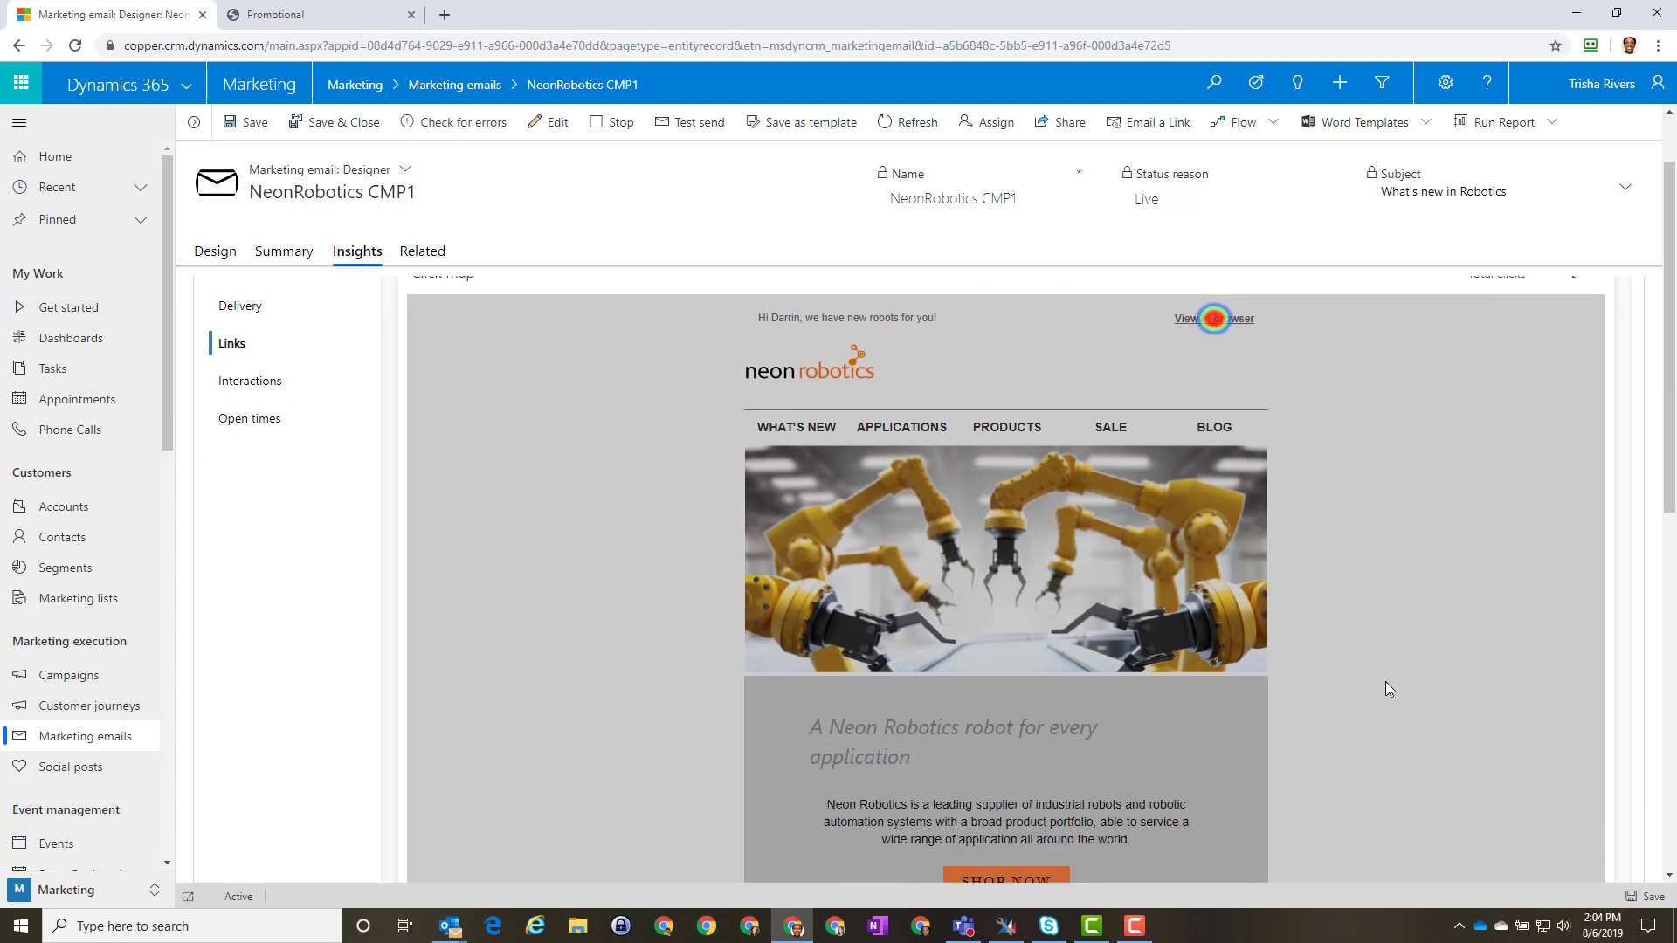
{"action": "scroll", "coordinate": [1385, 681], "scroll_direction": "down", "scroll_amount": 5}
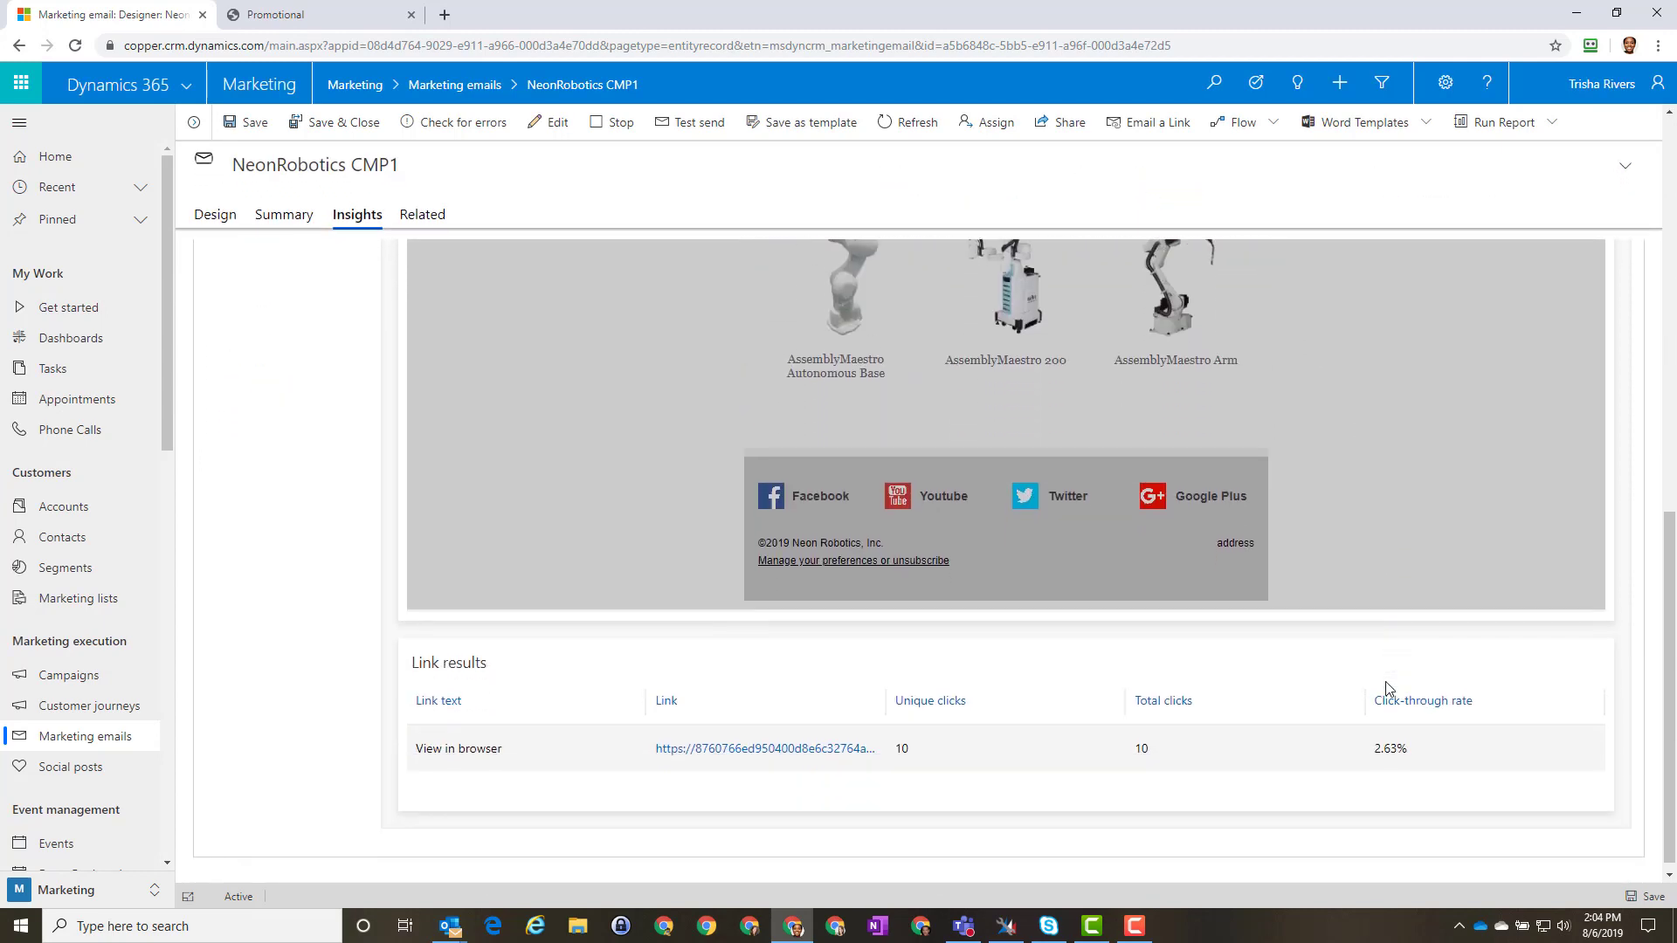
{"action": "scroll", "coordinate": [1385, 681], "scroll_direction": "up", "scroll_amount": 6}
{"action": "scroll", "coordinate": [1385, 688], "scroll_direction": "up", "scroll_amount": 4}
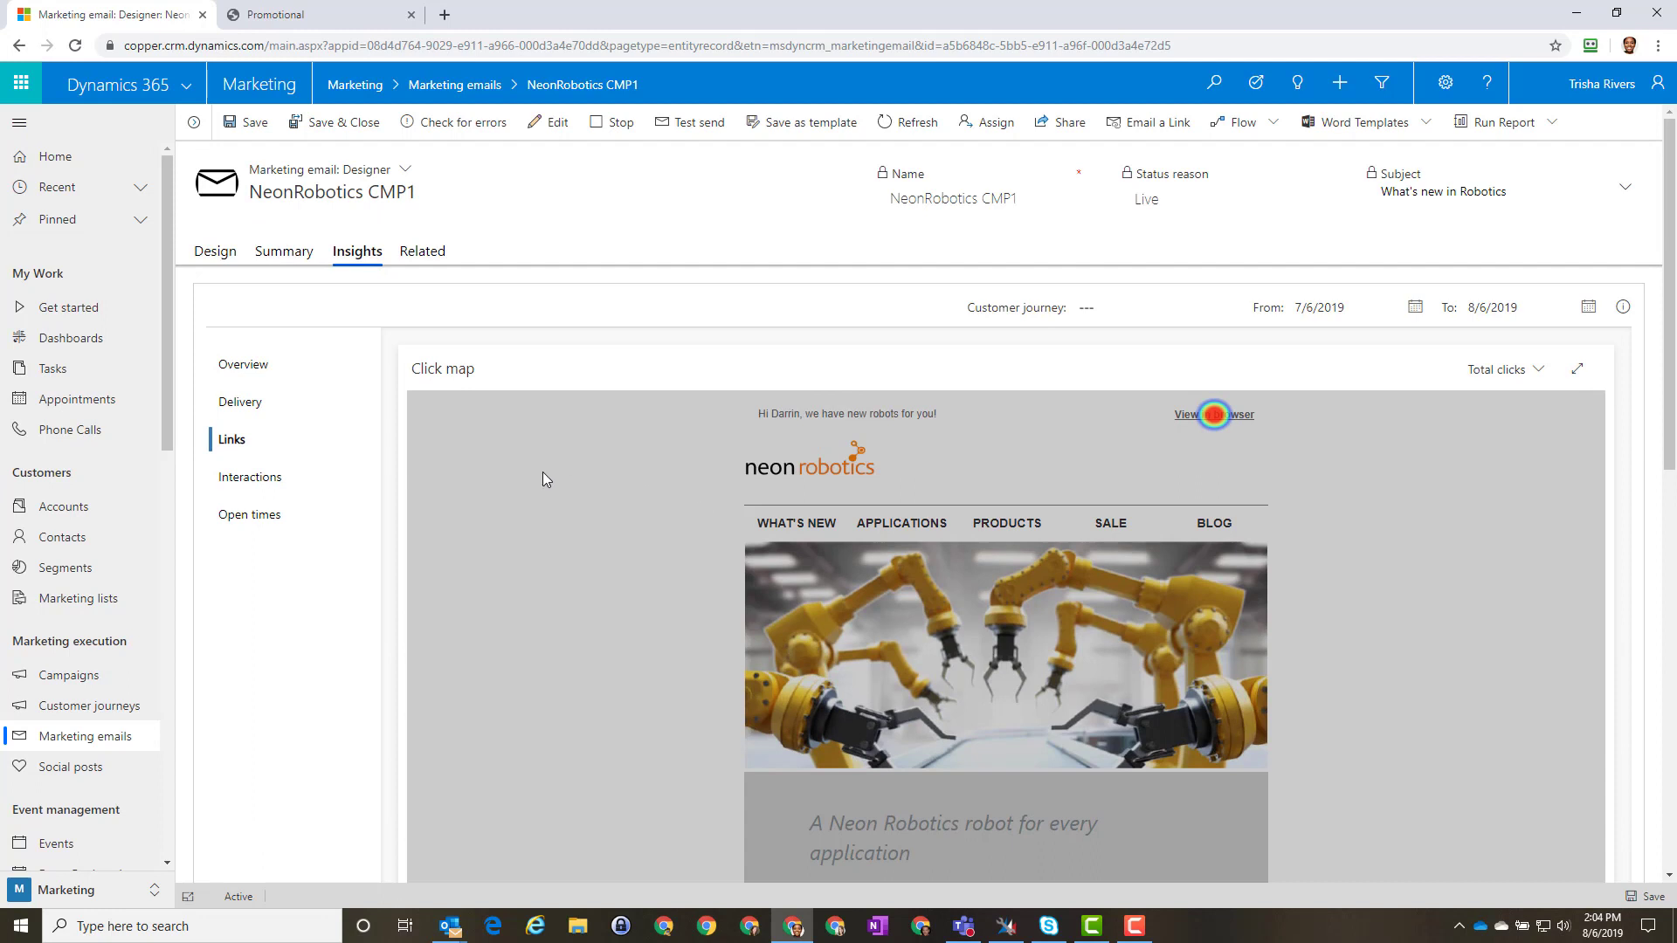
Step: Review the Interactions timeline and interactions table, then bring up the Open times heatmap
{"action": "left_click", "coordinate": [248, 483]}
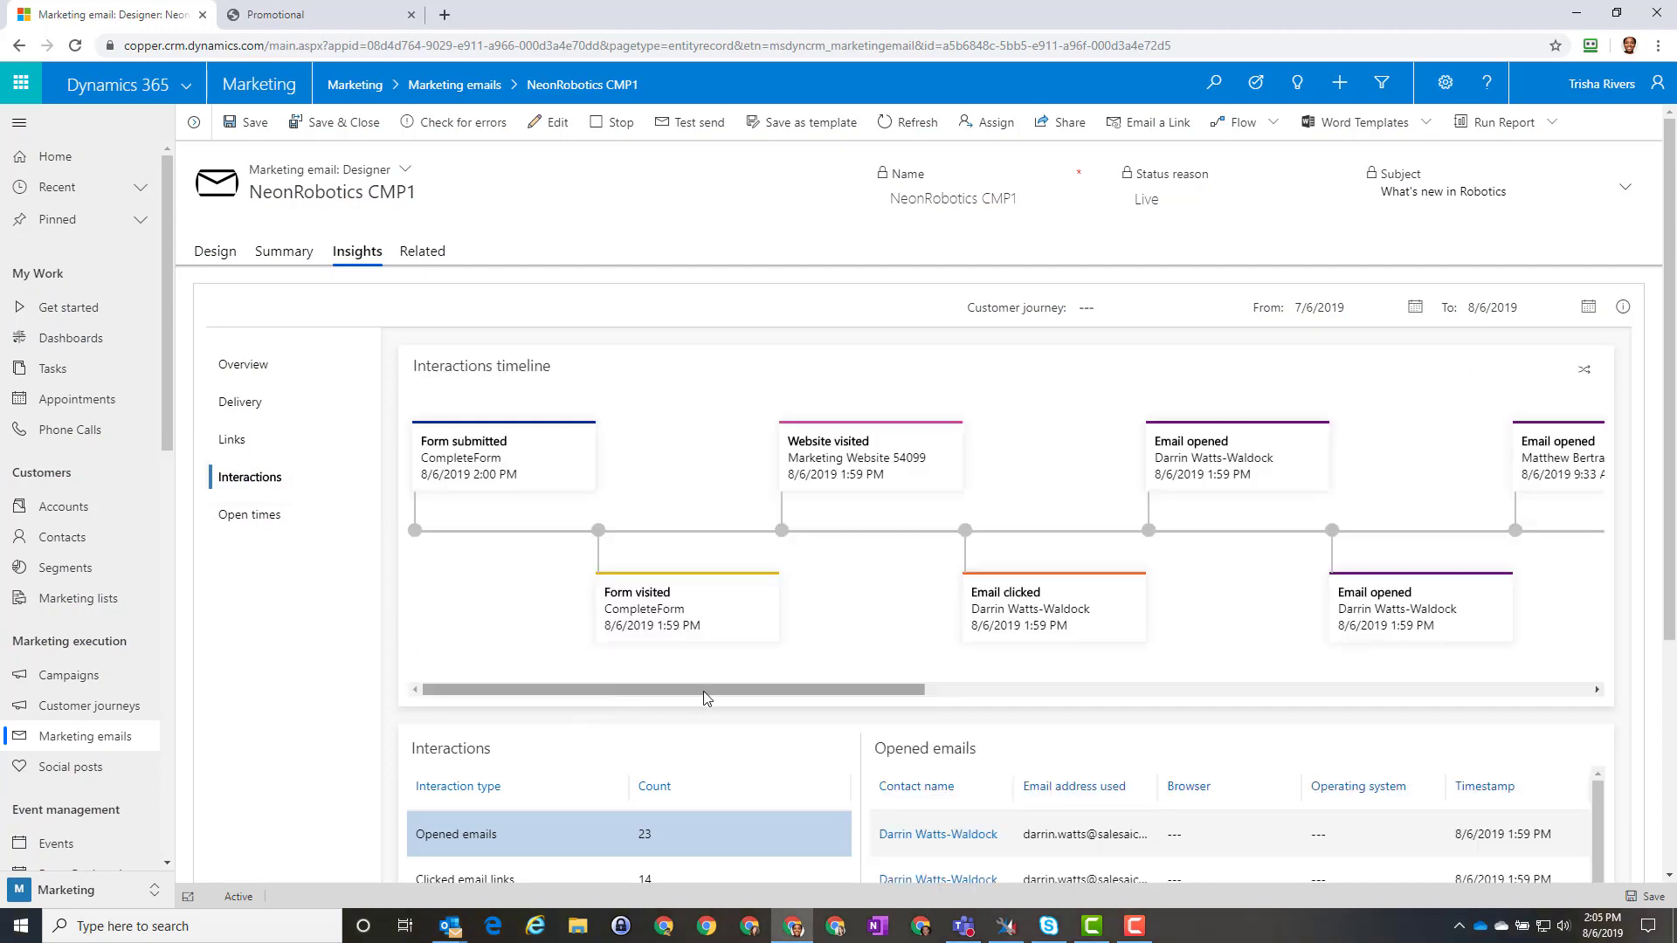
{"action": "left_click_drag", "start_coordinate": [706, 696], "coordinate": [1261, 709]}
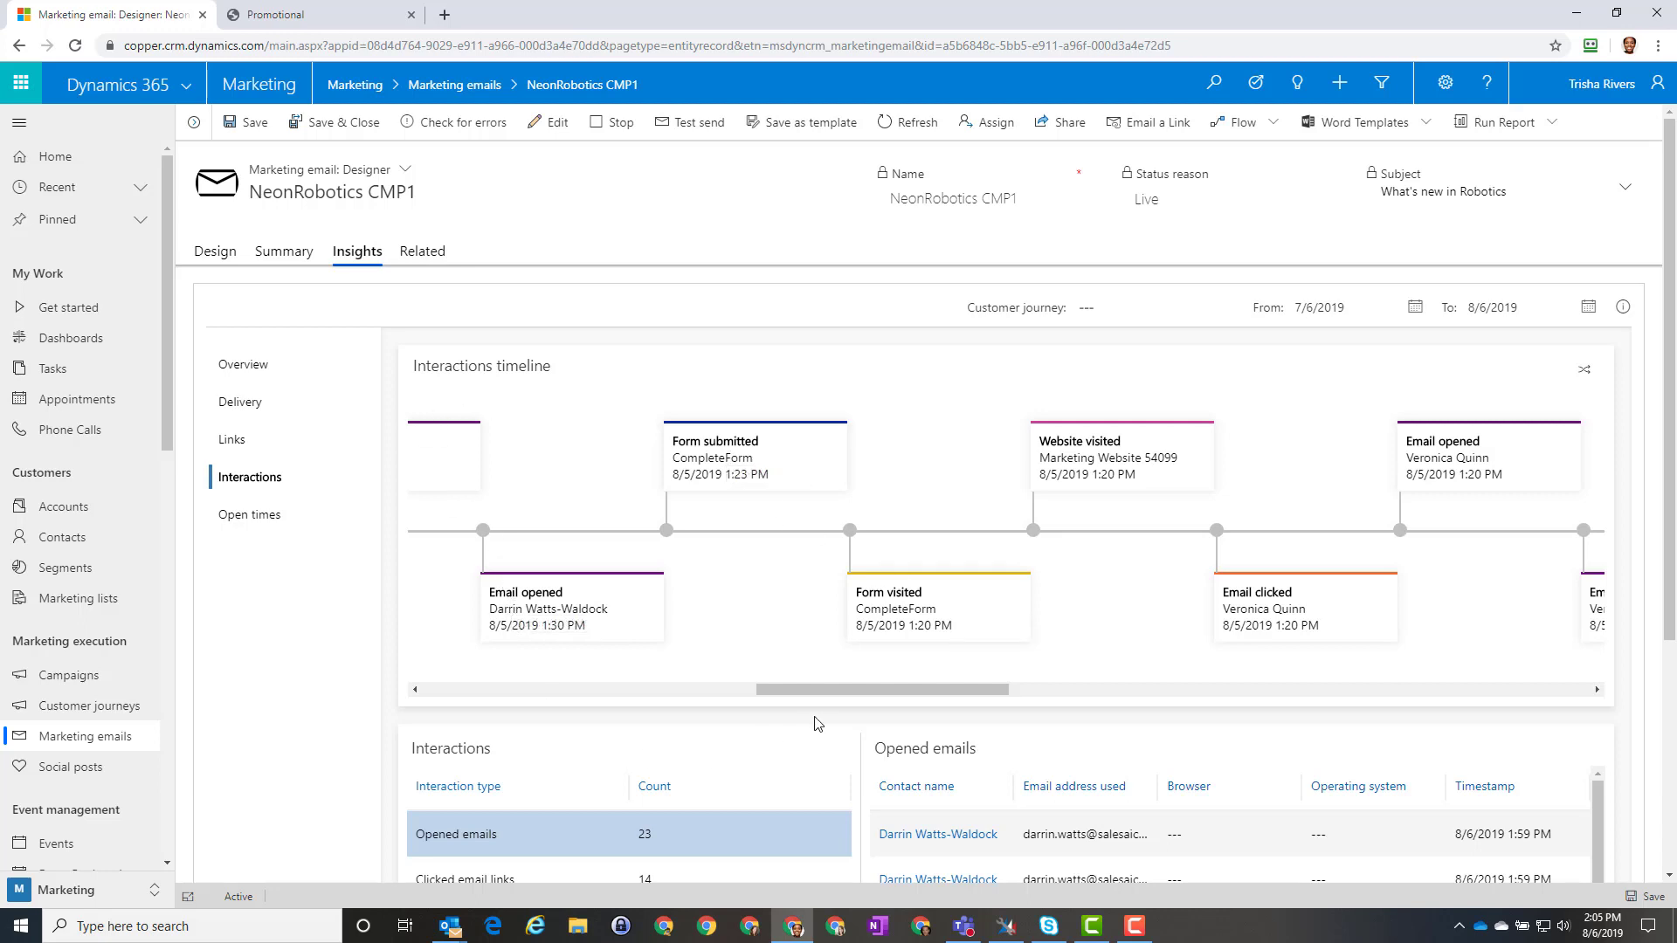
{"action": "left_click_drag", "start_coordinate": [819, 690], "coordinate": [685, 706]}
{"action": "scroll", "coordinate": [286, 771], "scroll_direction": "down", "scroll_amount": 3}
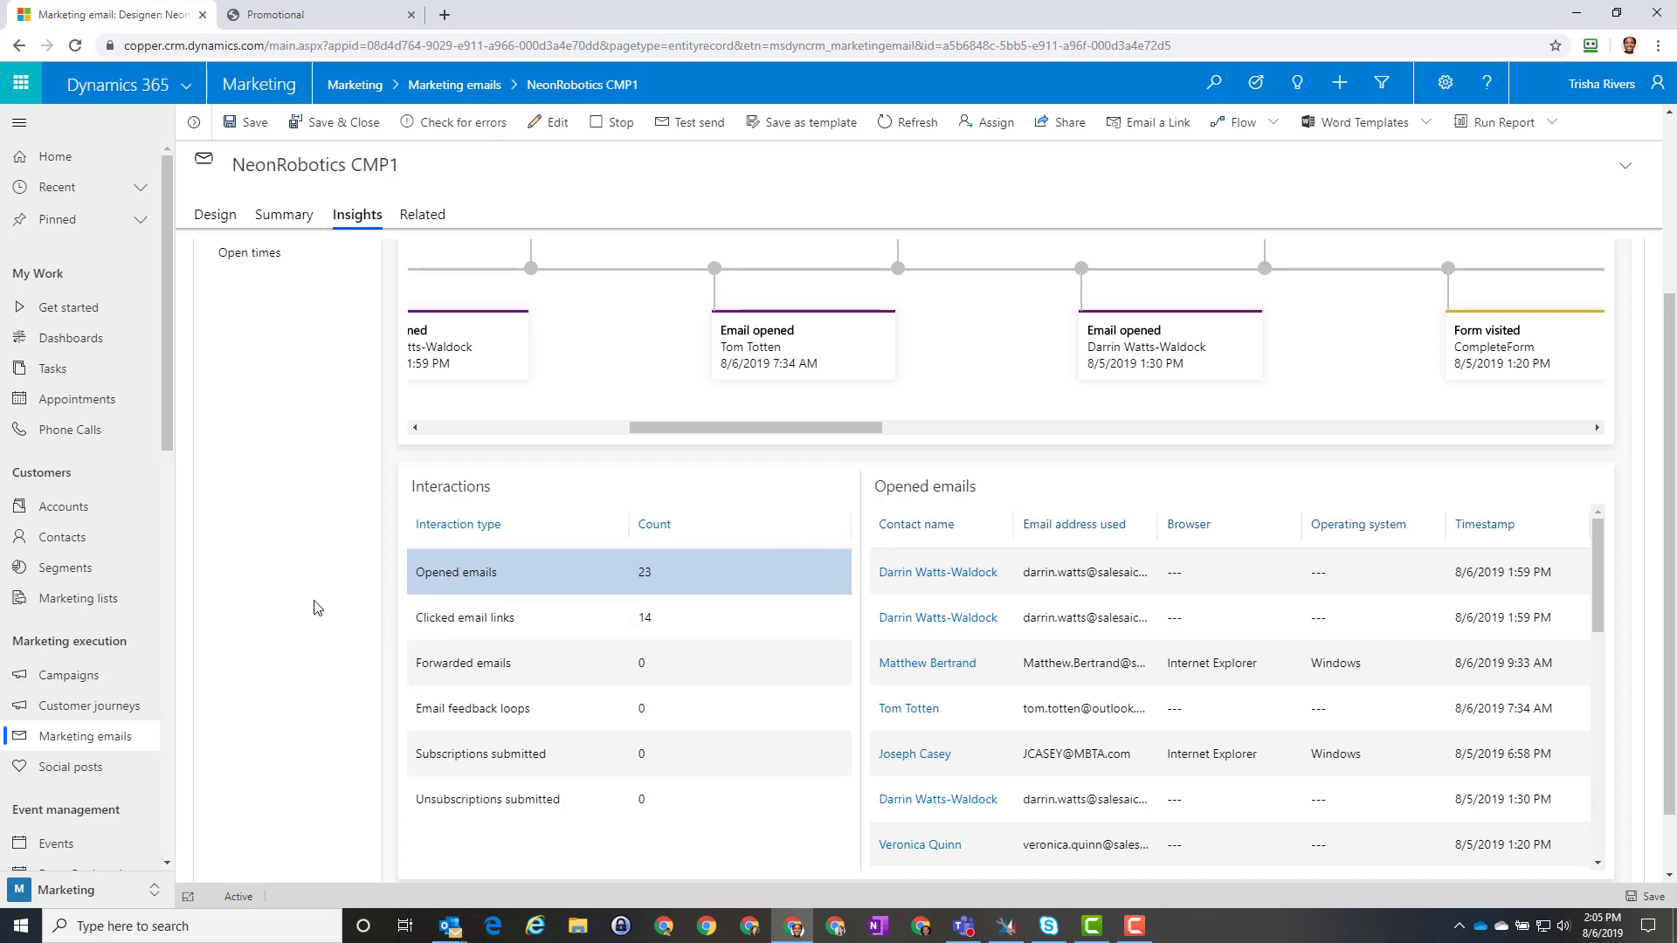
{"action": "scroll", "coordinate": [317, 609], "scroll_direction": "up", "scroll_amount": 3}
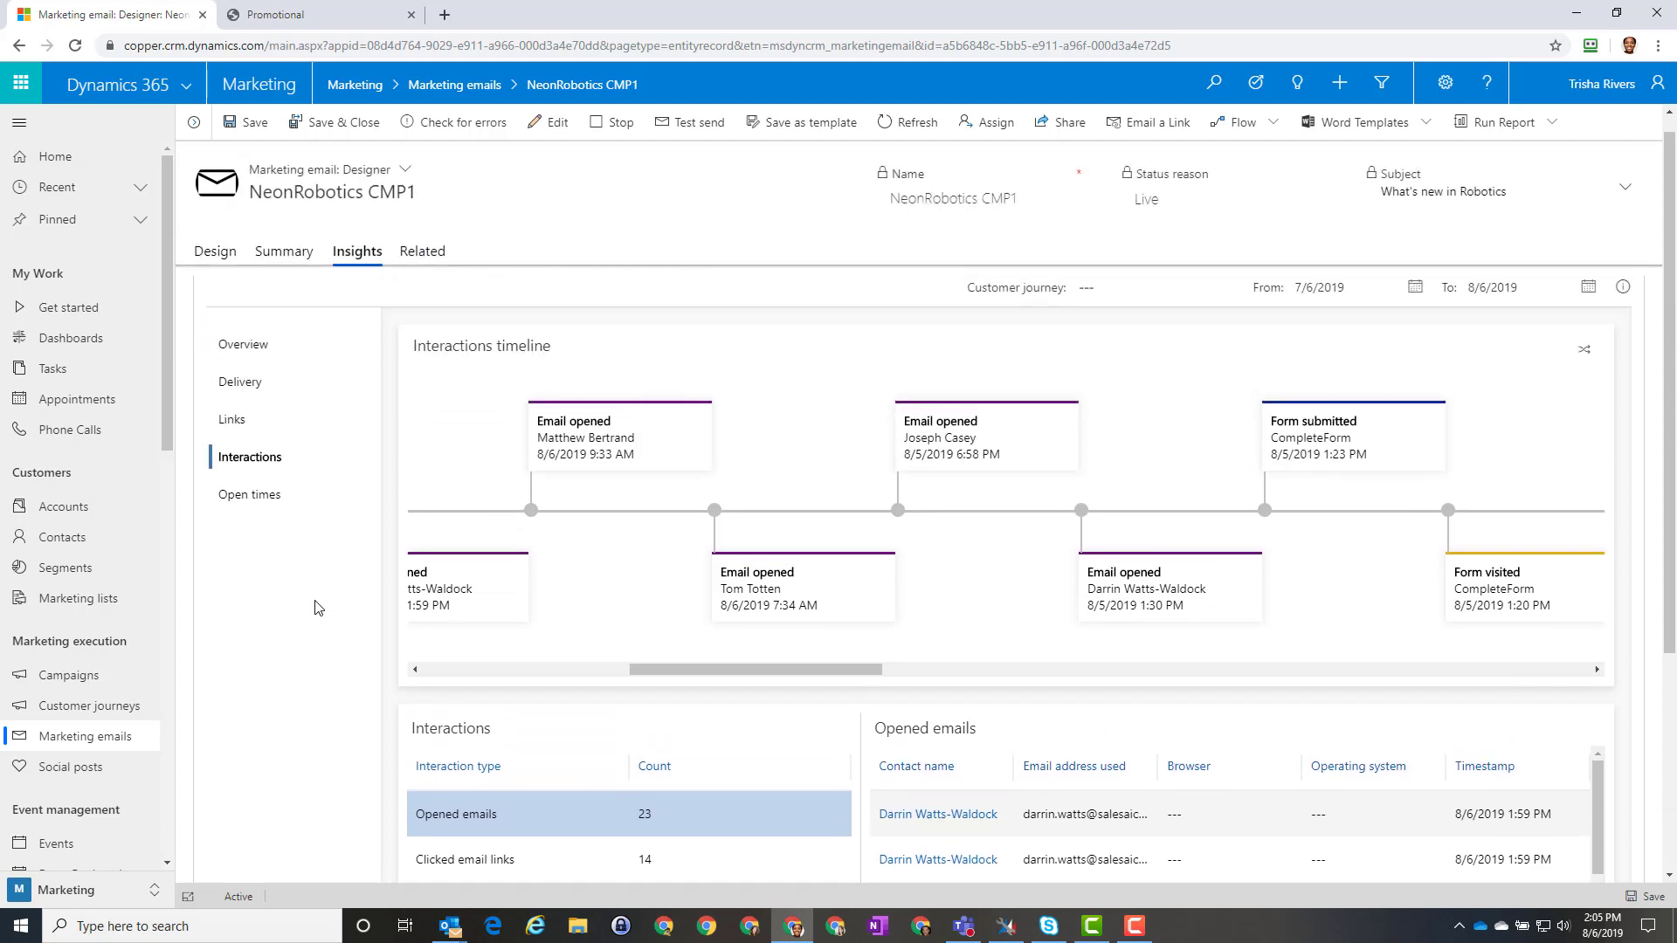
{"action": "left_click", "coordinate": [276, 528]}
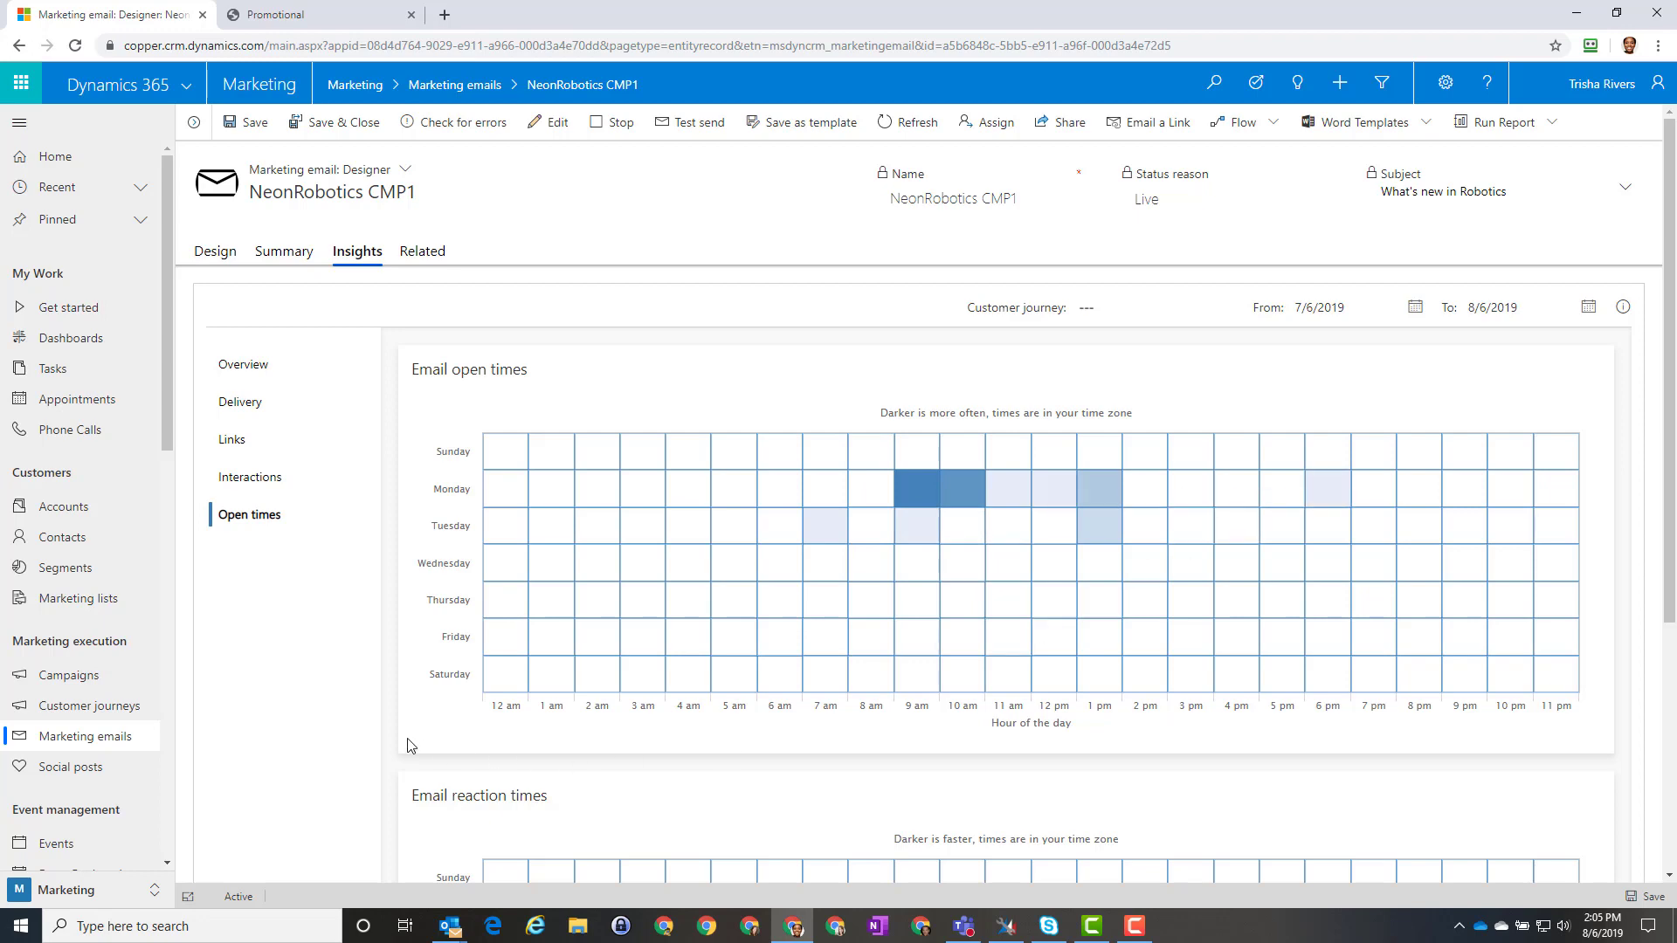
Step: Look over the open-times and reaction-times heatmaps, fastest reactions Monday 9 am to 1 pm
{"action": "scroll", "coordinate": [353, 736], "scroll_direction": "down", "scroll_amount": 3}
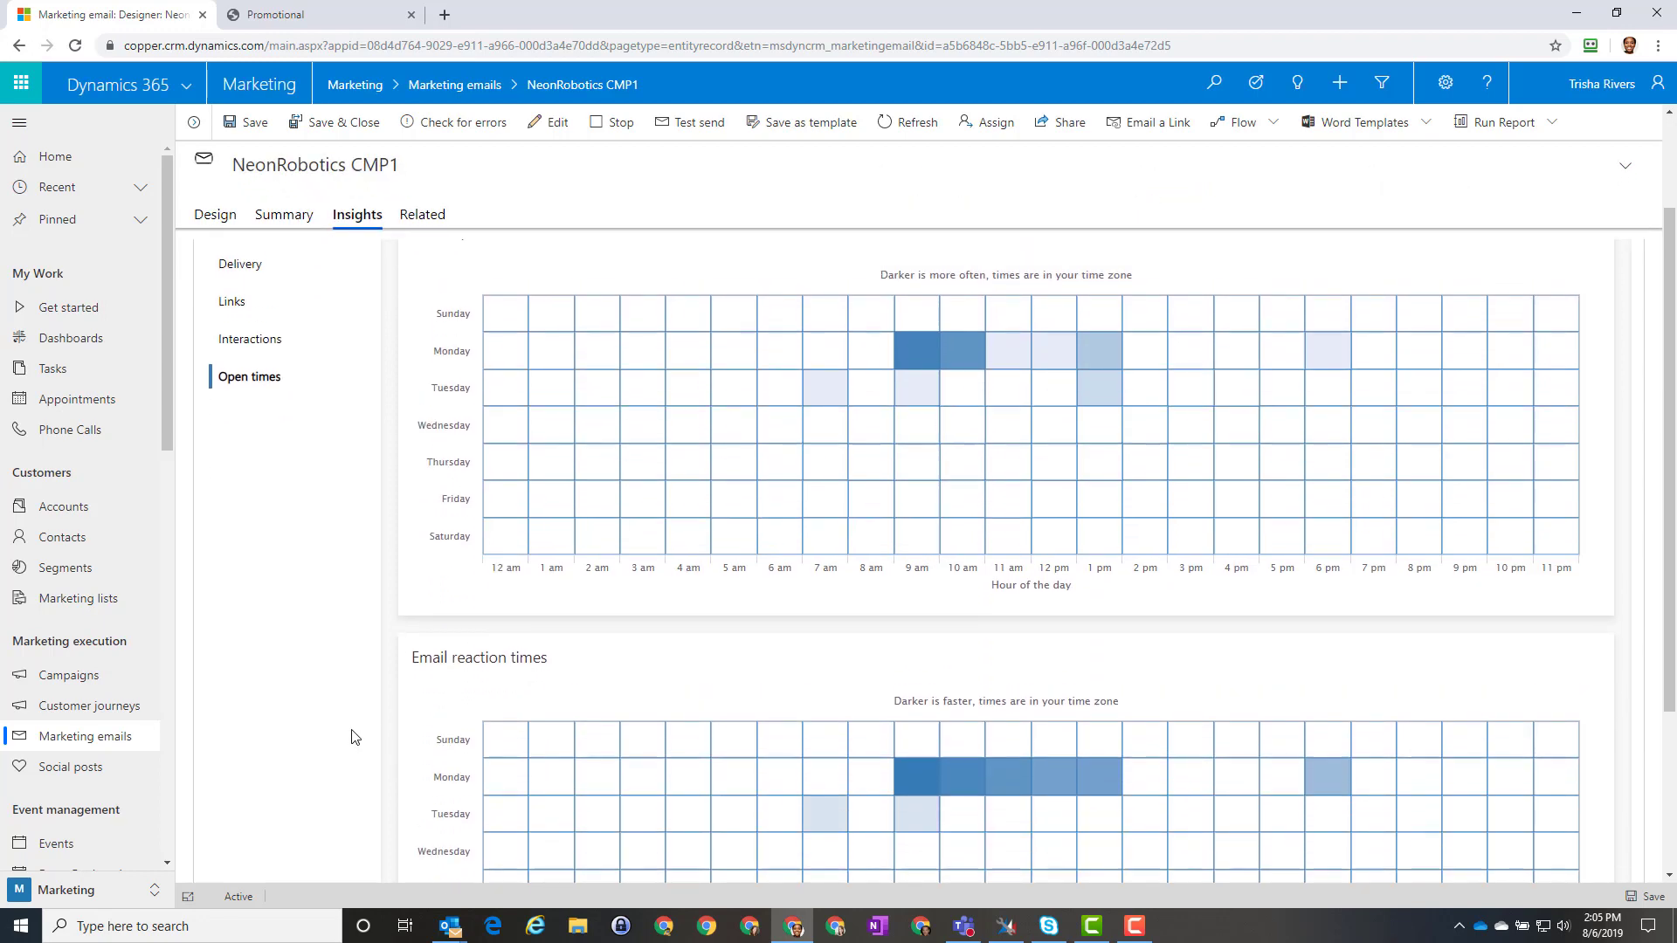
{"action": "scroll", "coordinate": [353, 736], "scroll_direction": "up", "scroll_amount": 3}
{"action": "scroll", "coordinate": [353, 736], "scroll_direction": "down", "scroll_amount": 5}
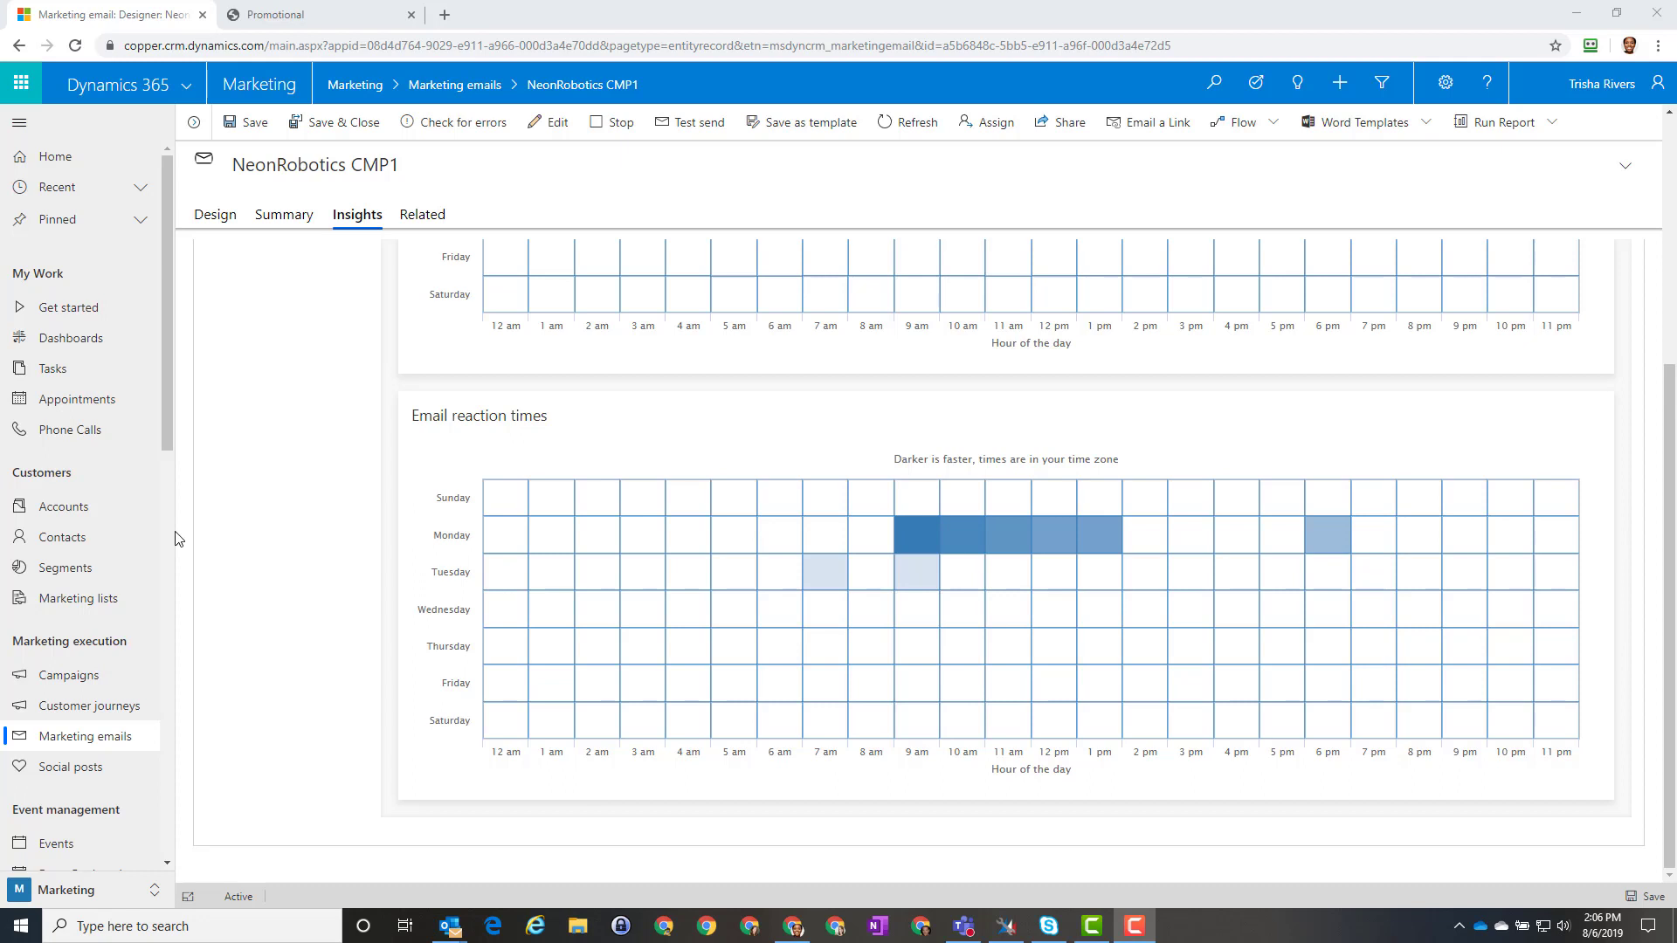
{"action": "scroll", "coordinate": [133, 572], "scroll_direction": "down", "scroll_amount": 2}
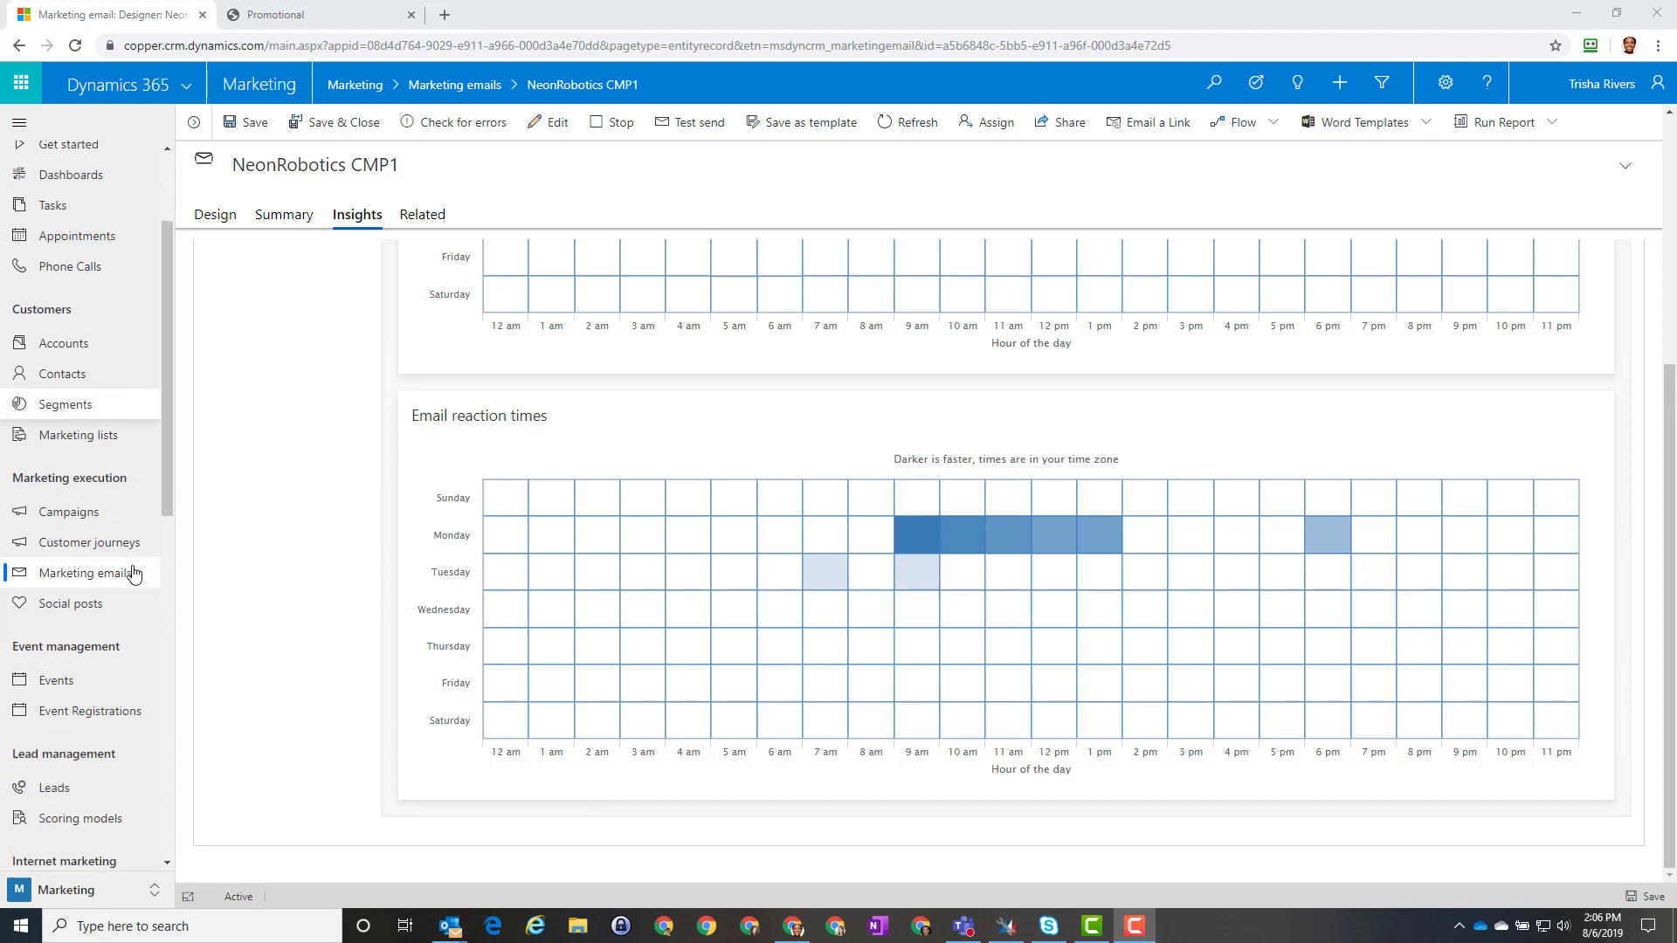
{"action": "scroll", "coordinate": [134, 572], "scroll_direction": "down", "scroll_amount": 2}
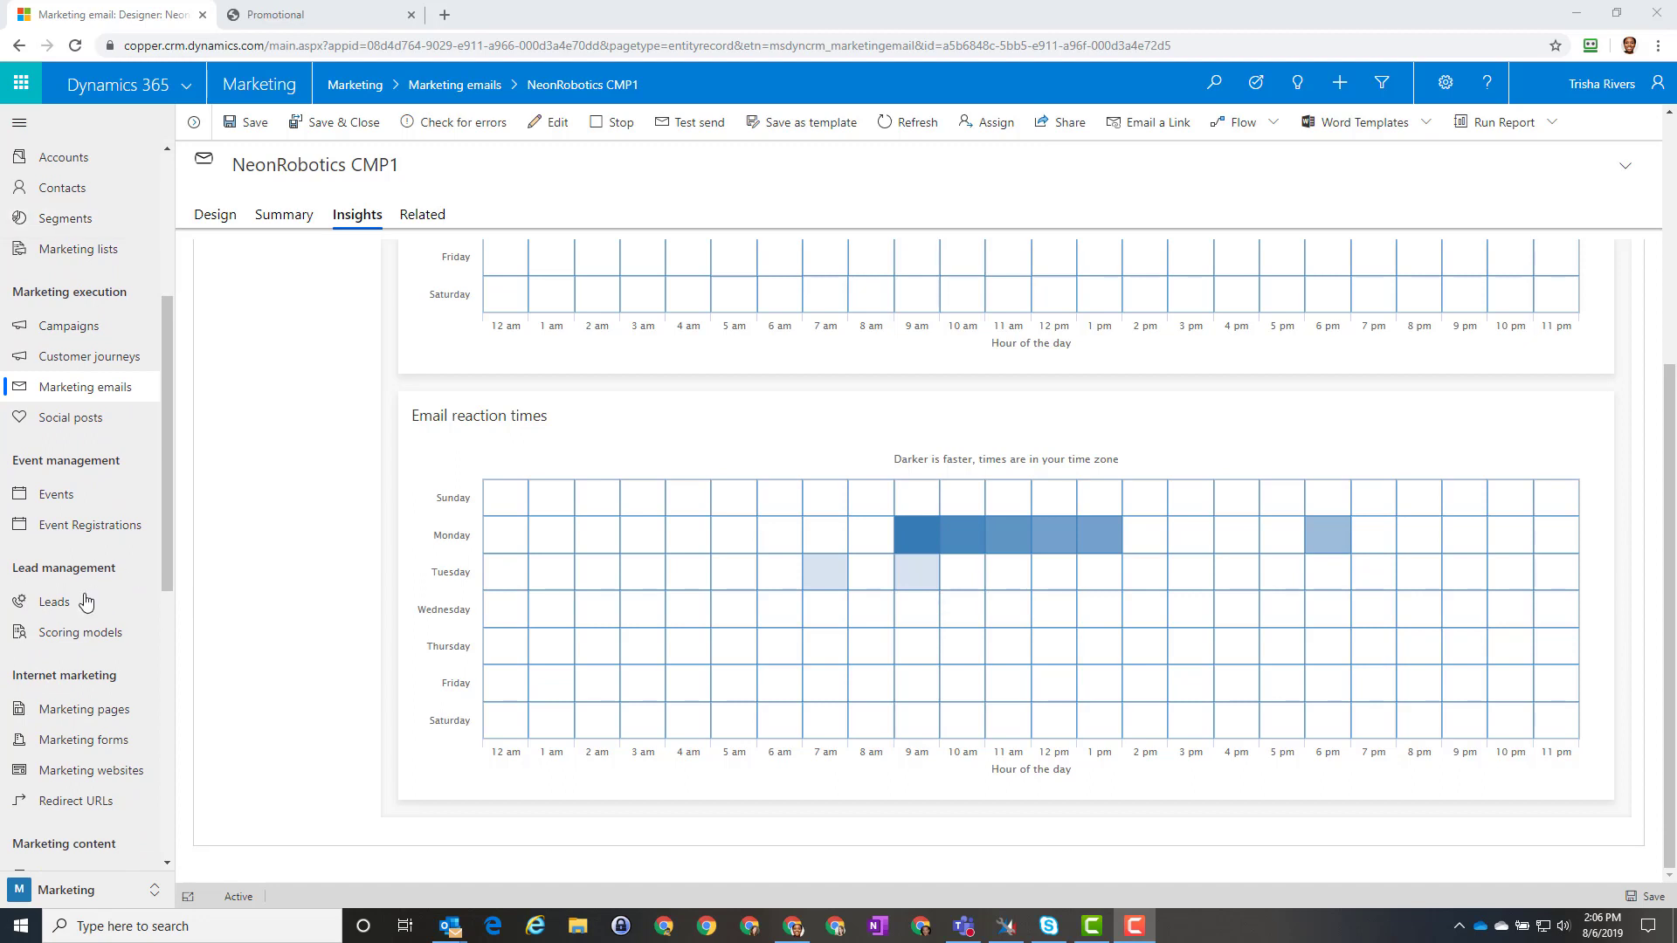
Step: Open the newest lead from the Leads list and show its Insights
{"action": "left_click", "coordinate": [56, 603]}
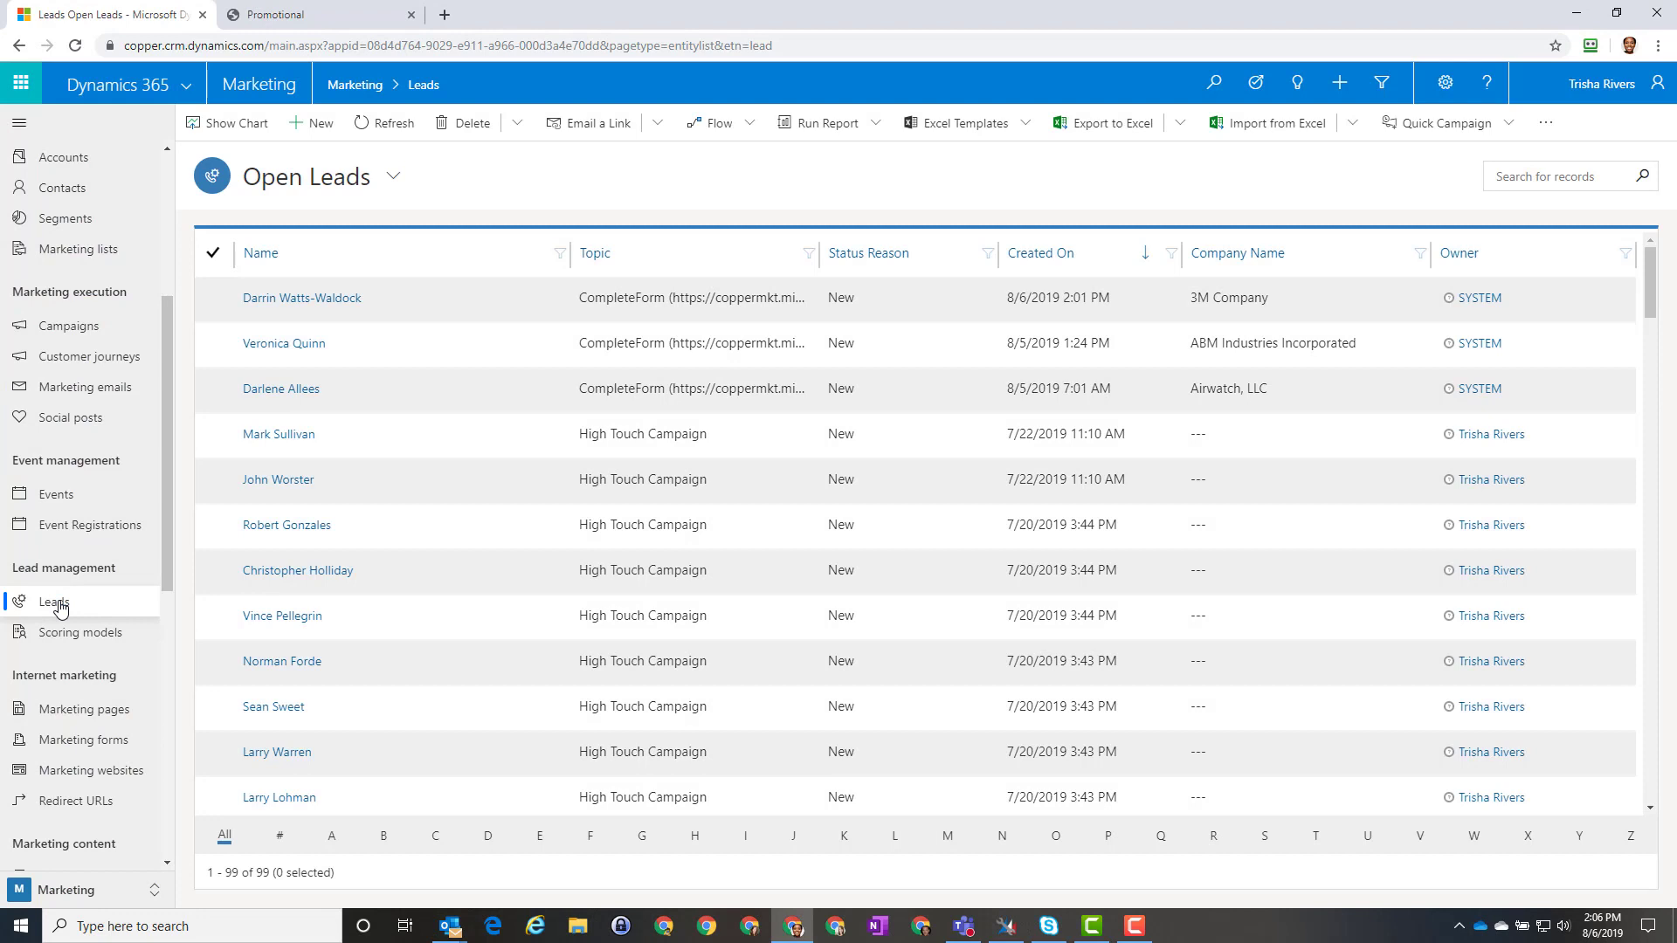
{"action": "left_click", "coordinate": [319, 300]}
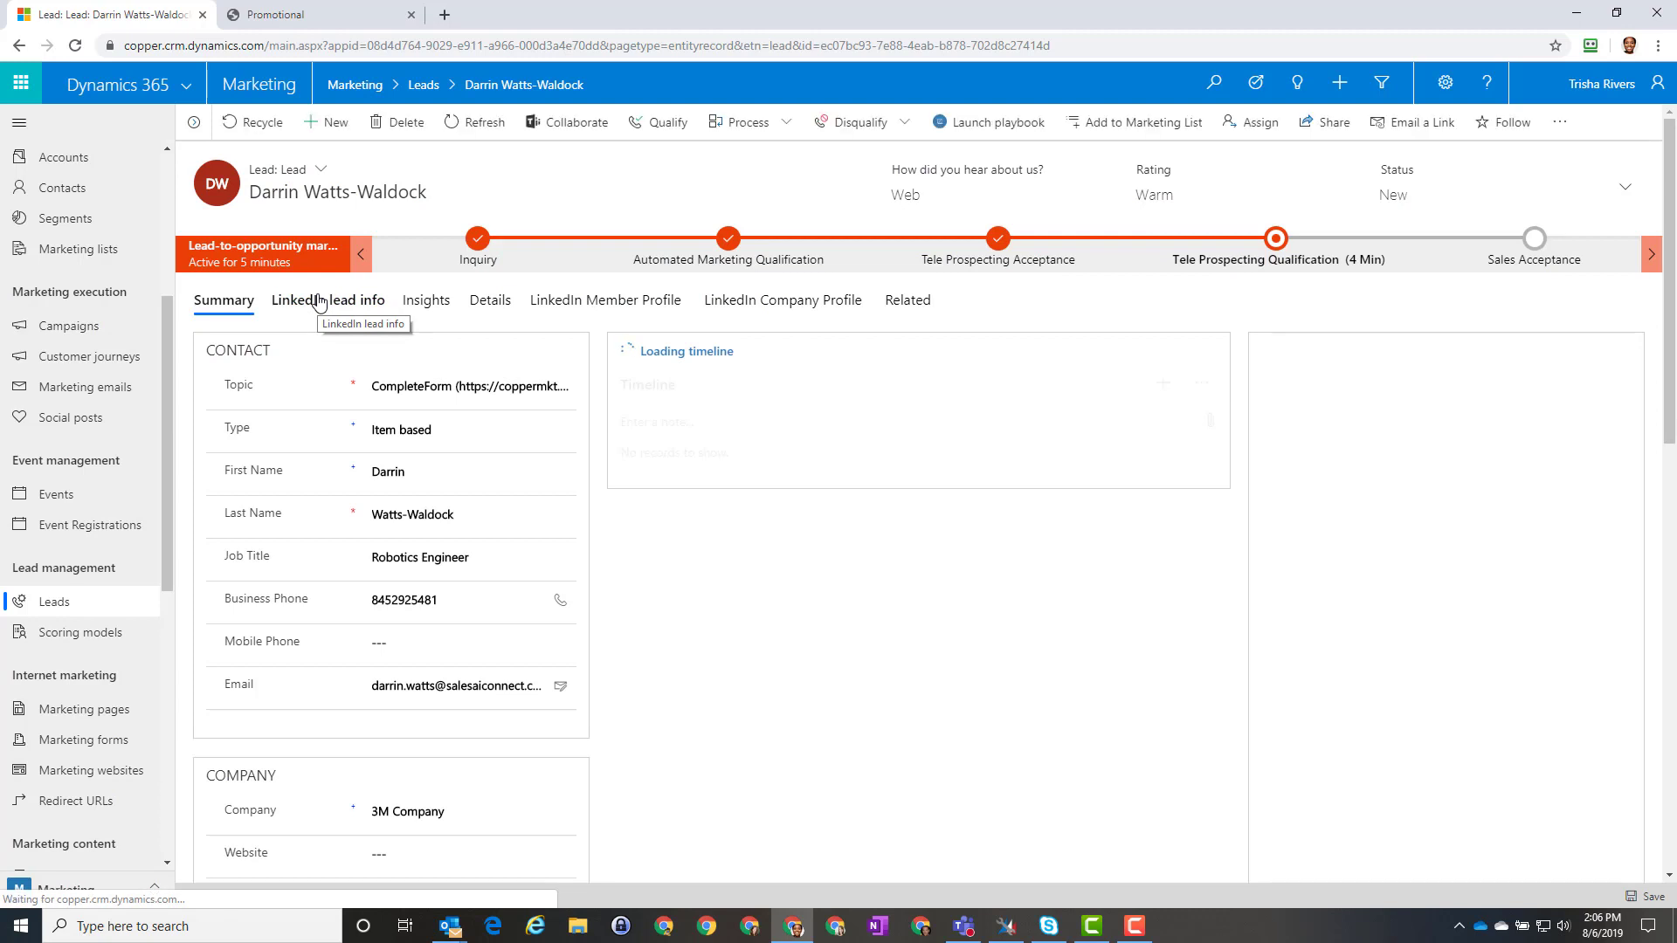
{"action": "left_click", "coordinate": [427, 301]}
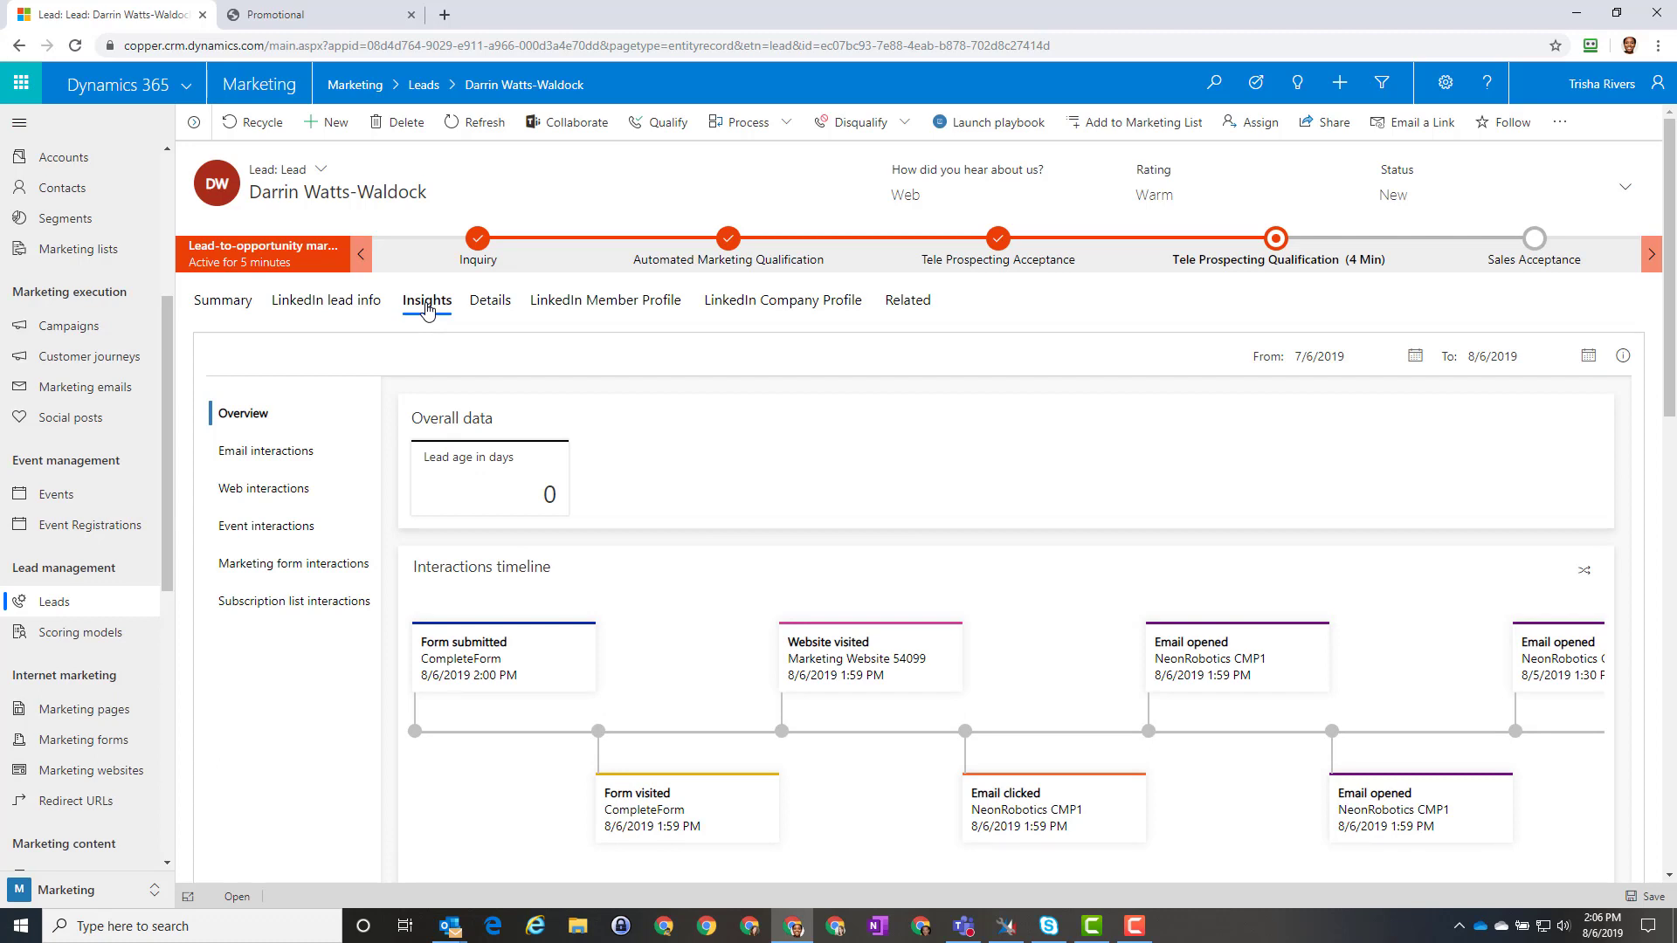
Step: Move along the lead's interactions timeline to its July 15 website visits and email opens
{"action": "scroll", "coordinate": [657, 690], "scroll_direction": "down", "scroll_amount": 2}
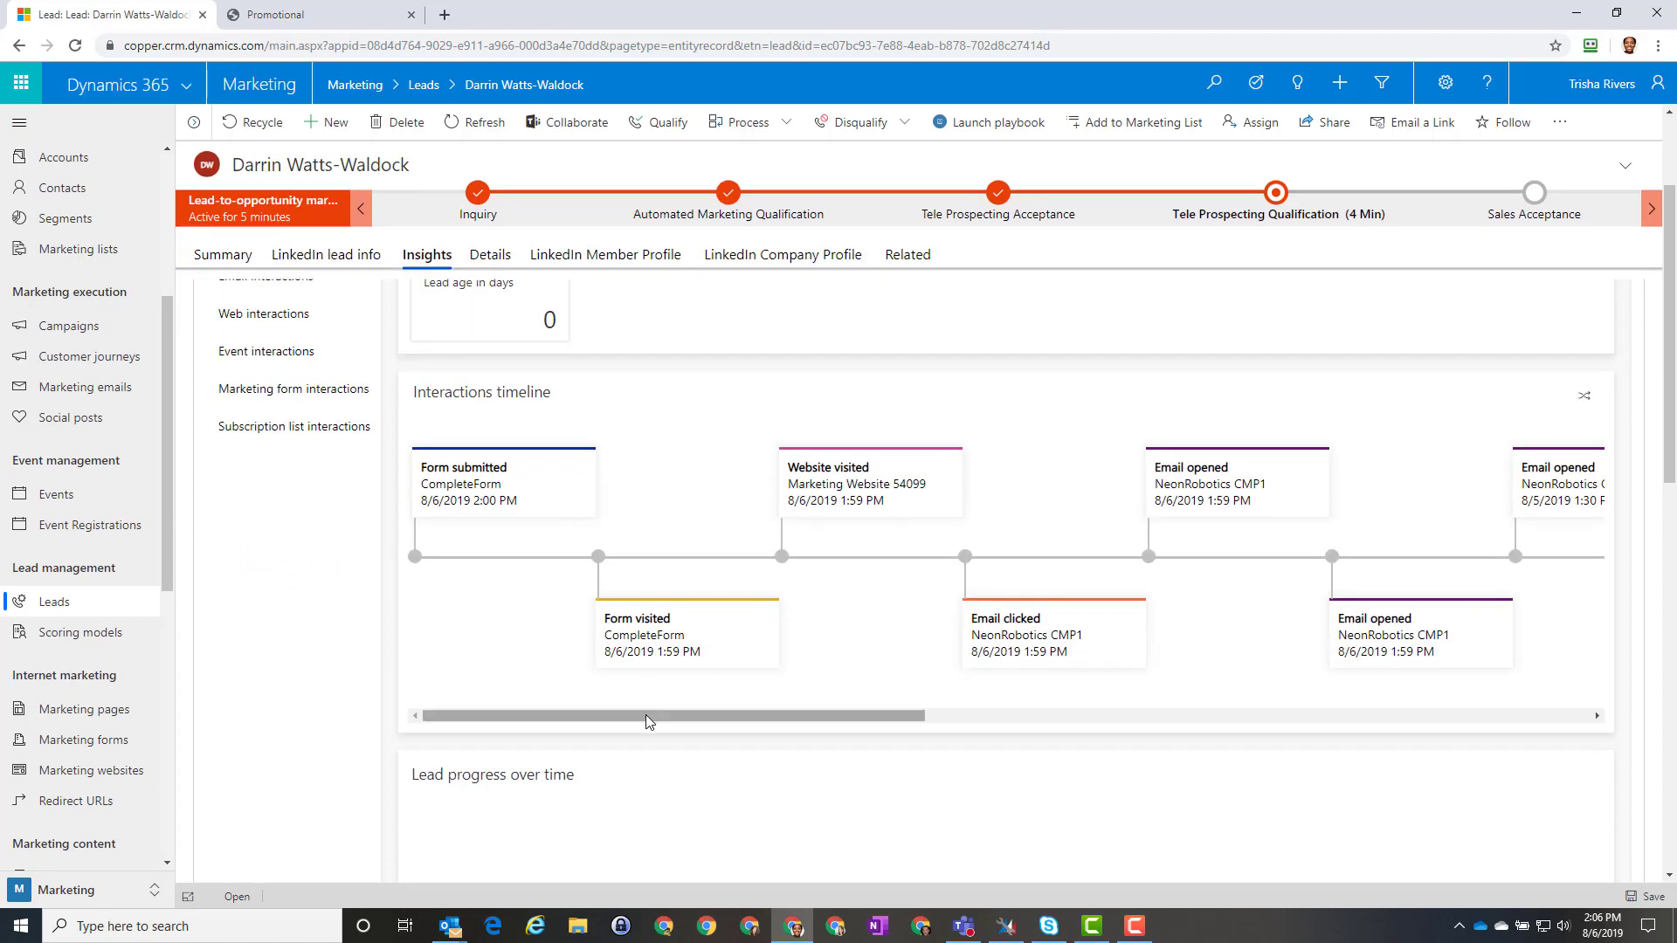
{"action": "left_click_drag", "start_coordinate": [646, 714], "coordinate": [1323, 697]}
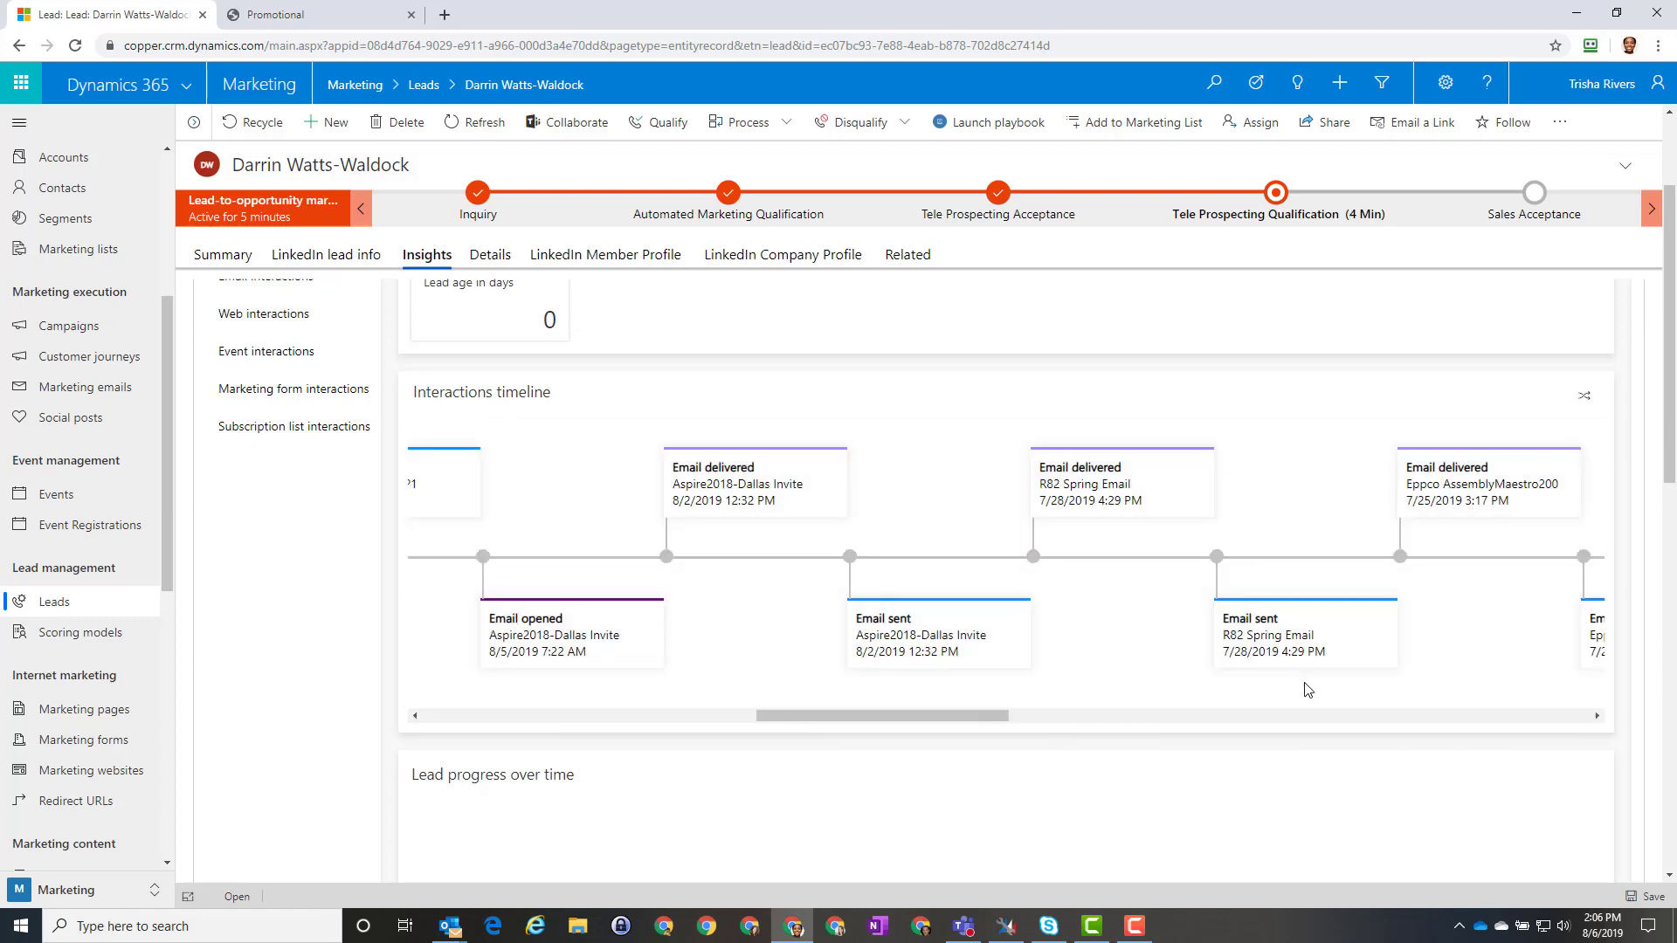
{"action": "left_click_drag", "start_coordinate": [963, 714], "coordinate": [1458, 725]}
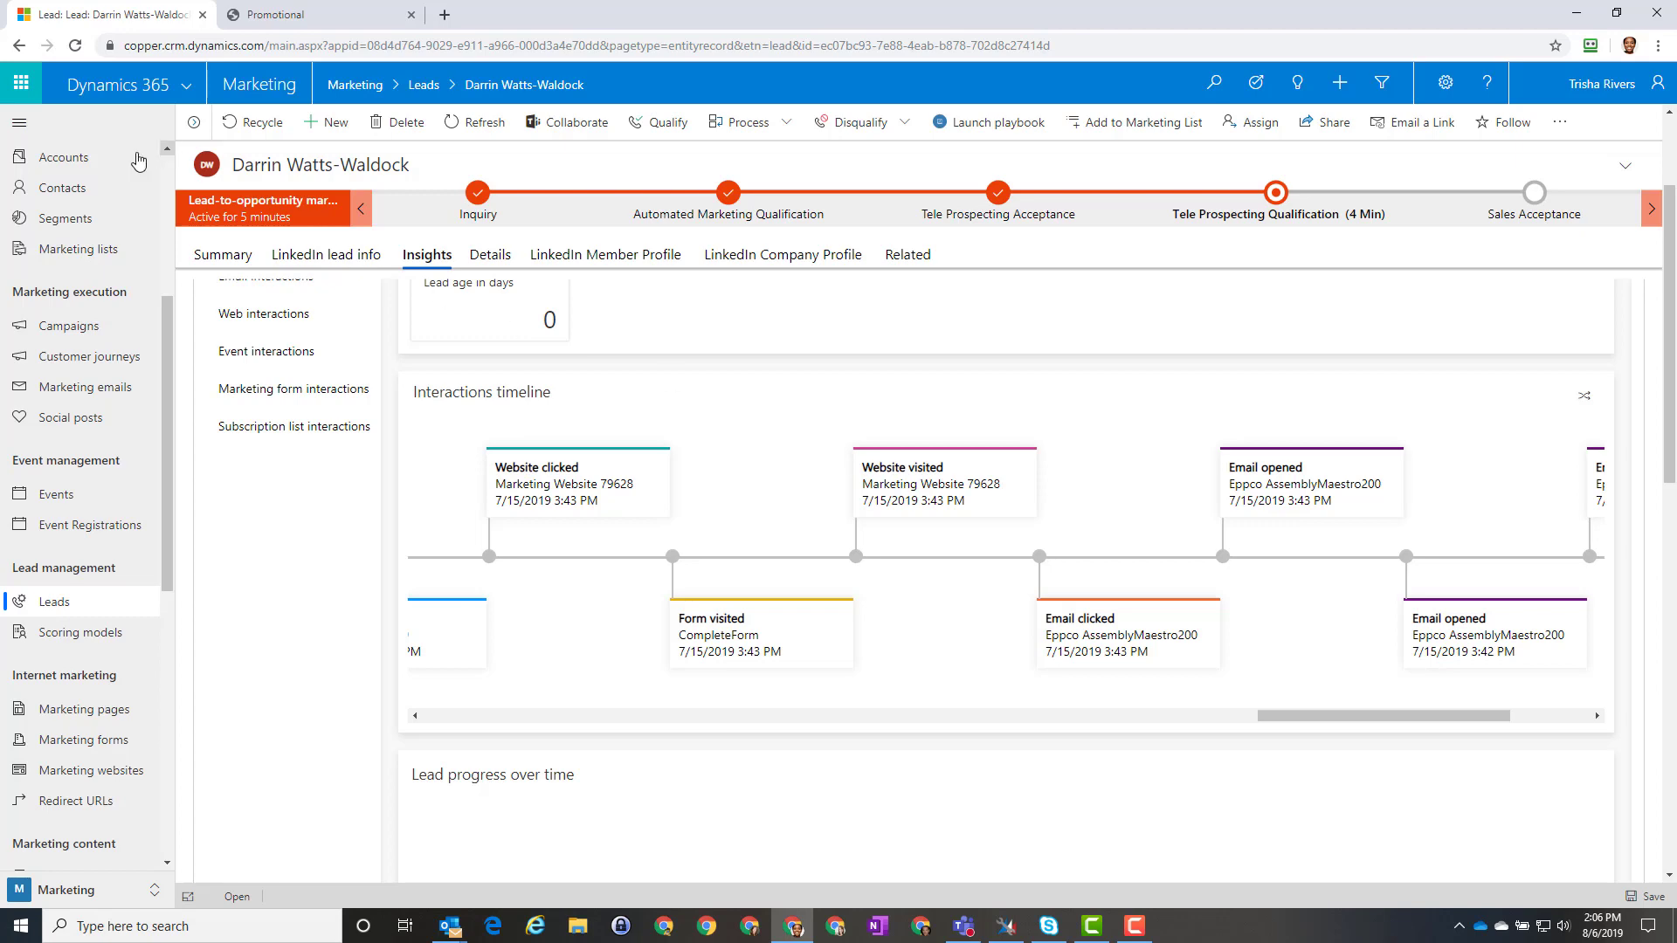
{"action": "scroll", "coordinate": [73, 186], "scroll_direction": "up", "scroll_amount": 4}
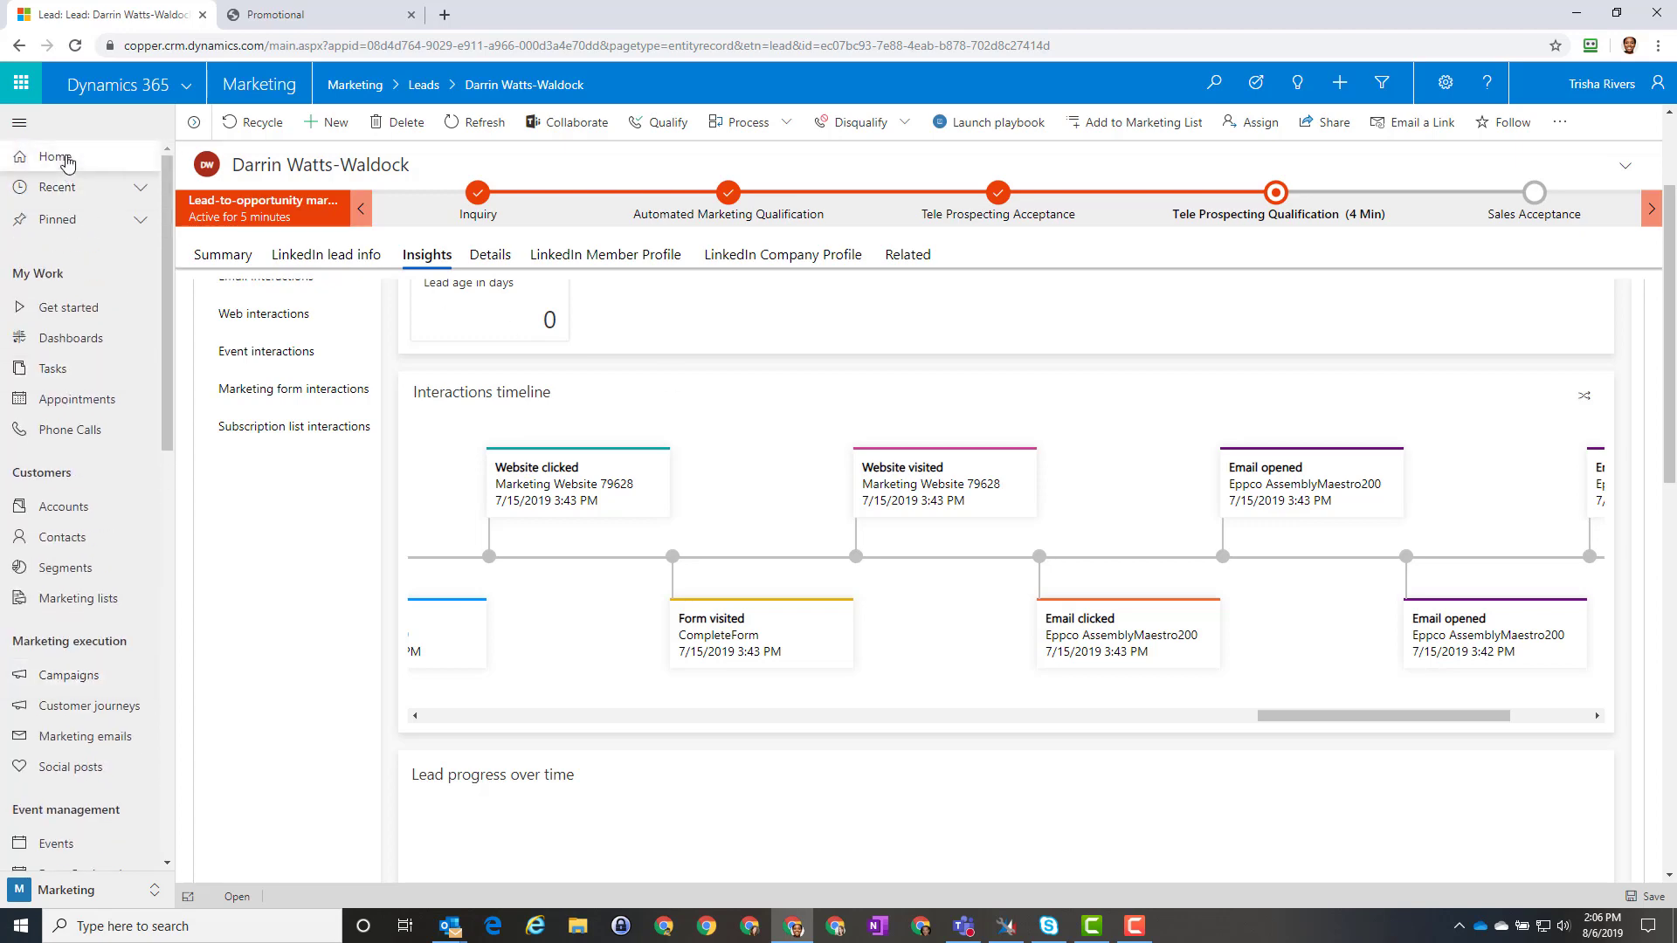
Step: Go Home to the Get started page, showing 1711 of 21000 emails sent
{"action": "left_click", "coordinate": [66, 161]}
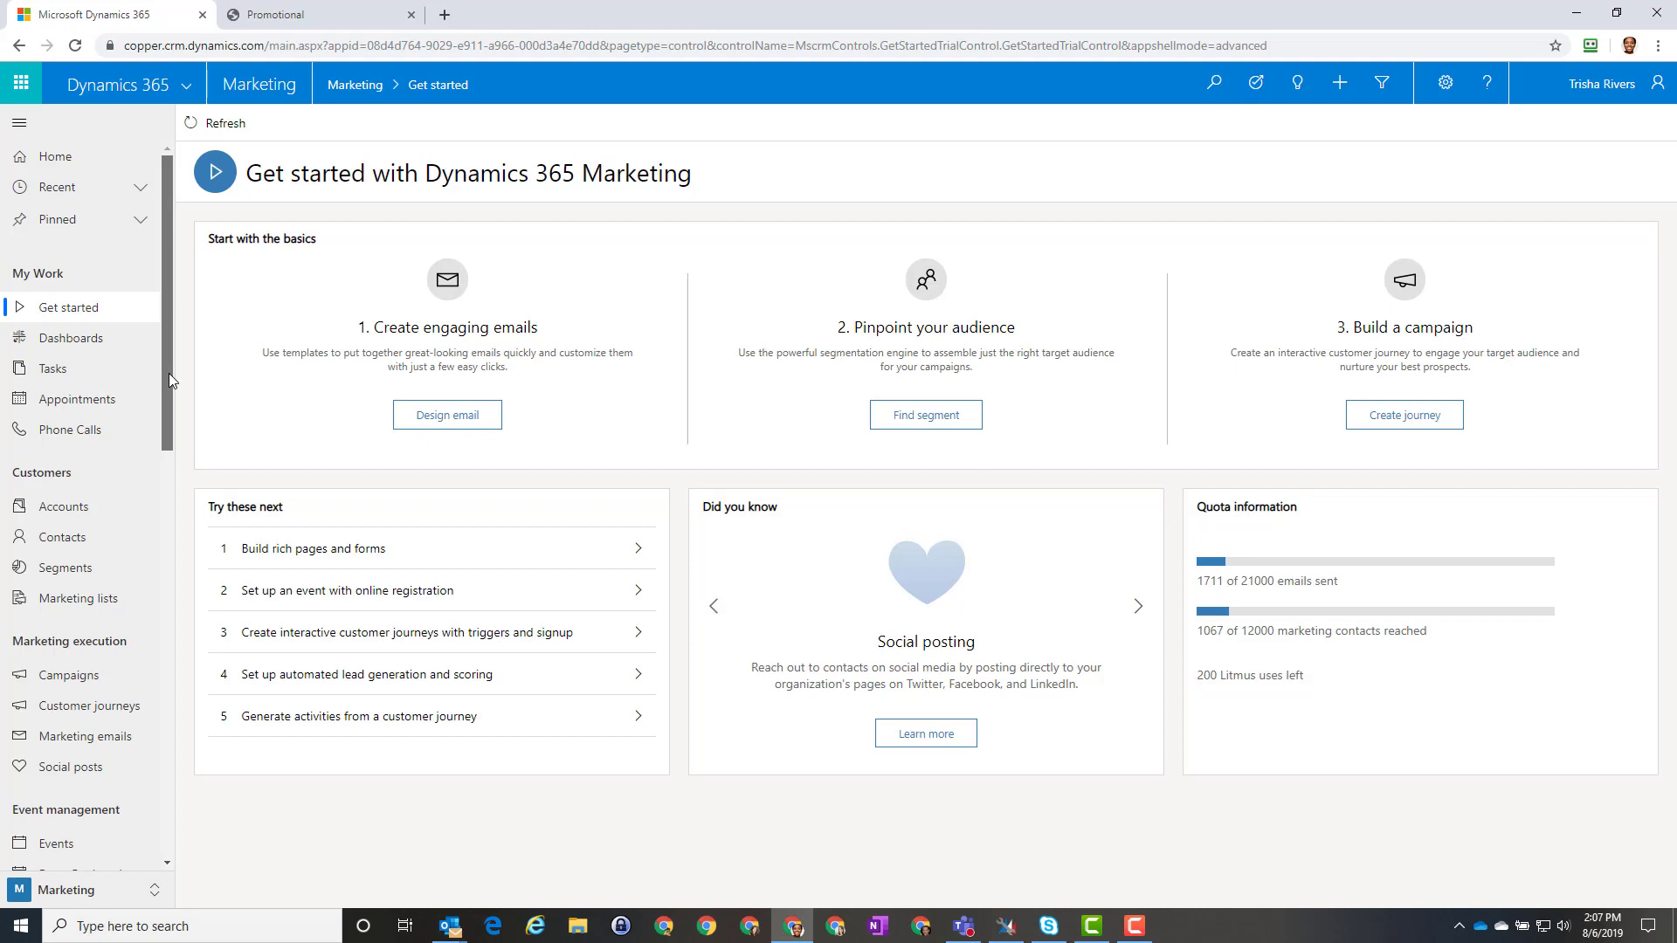
{"action": "left_click_drag", "start_coordinate": [169, 380], "coordinate": [176, 500]}
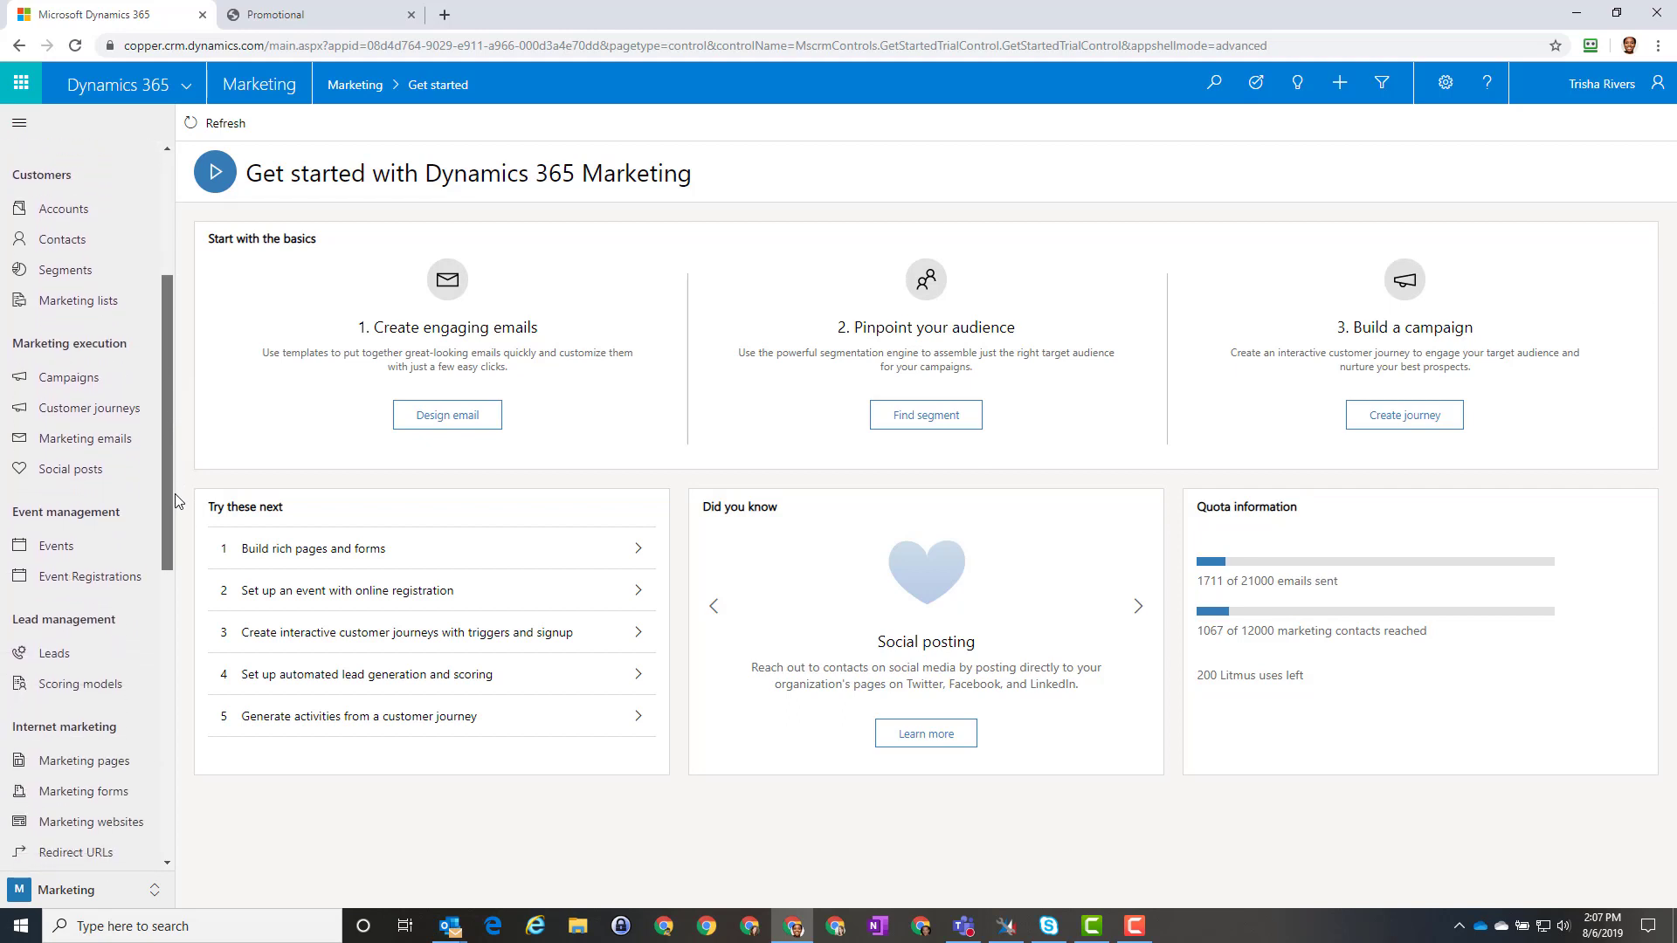
{"action": "left_click_drag", "start_coordinate": [174, 494], "coordinate": [176, 526]}
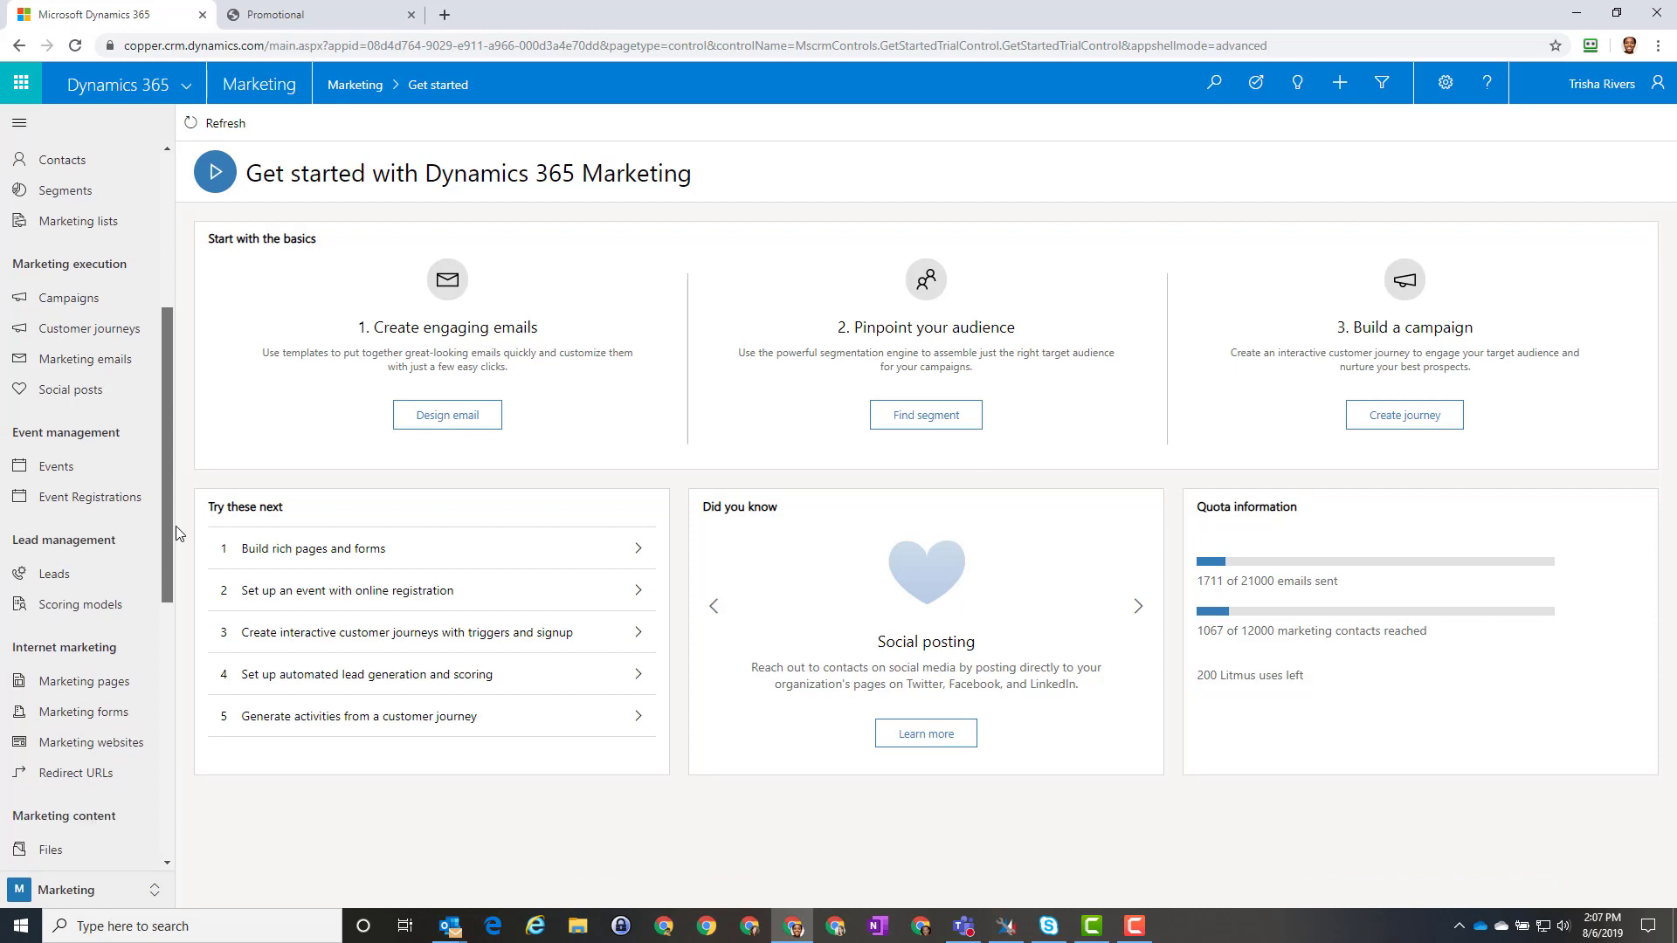